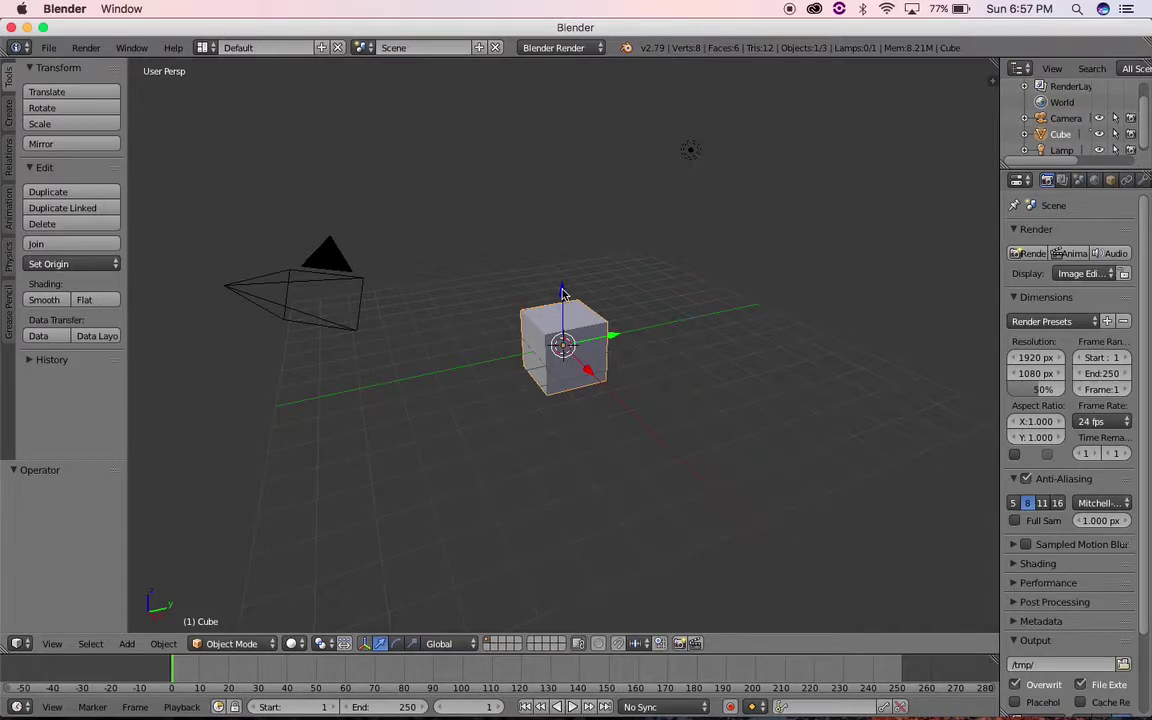
# Step: Move the default cube along Z, X and Y, ending at -2.079 on Y
pyautogui.moveTo(563, 292); pyautogui.dragTo(559, 246)
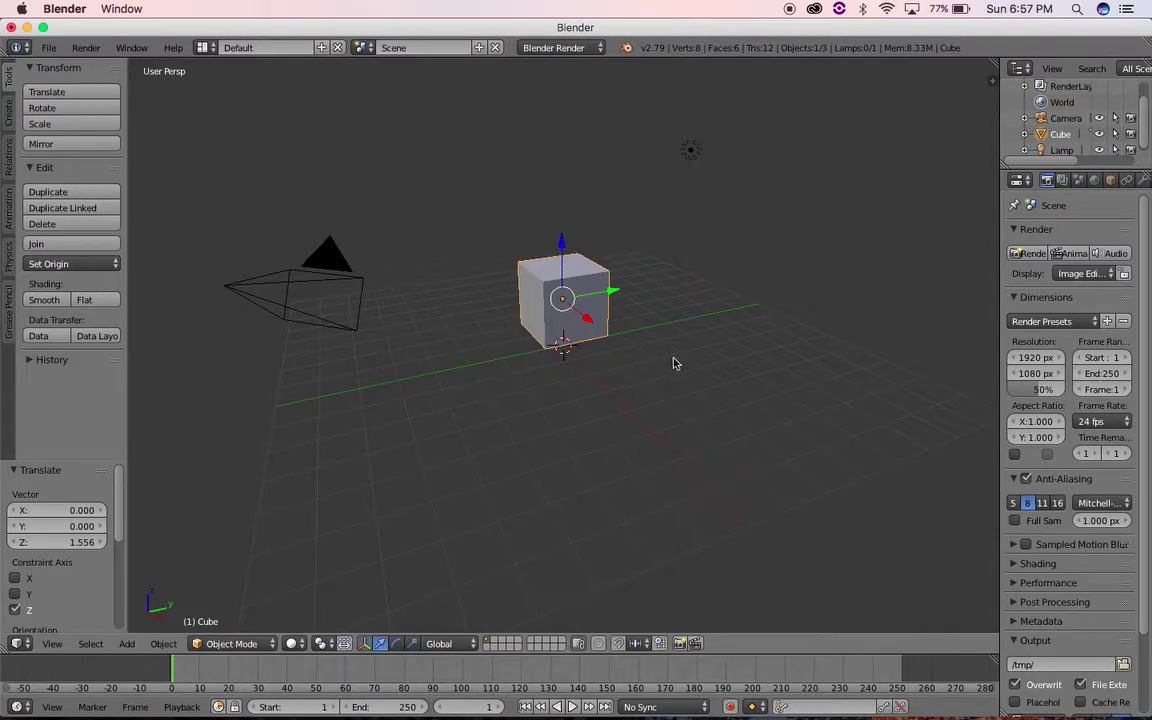
pyautogui.moveTo(672, 364); pyautogui.dragTo(667, 353, button='middle')
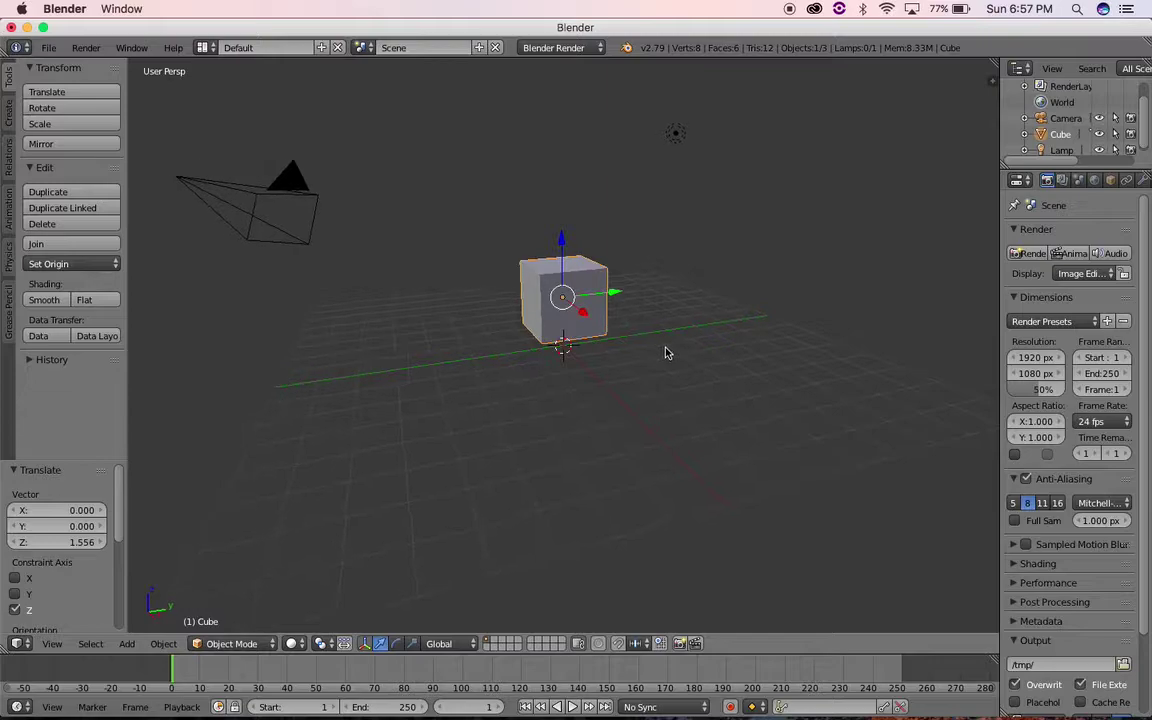
pyautogui.moveTo(583, 318); pyautogui.dragTo(645, 316)
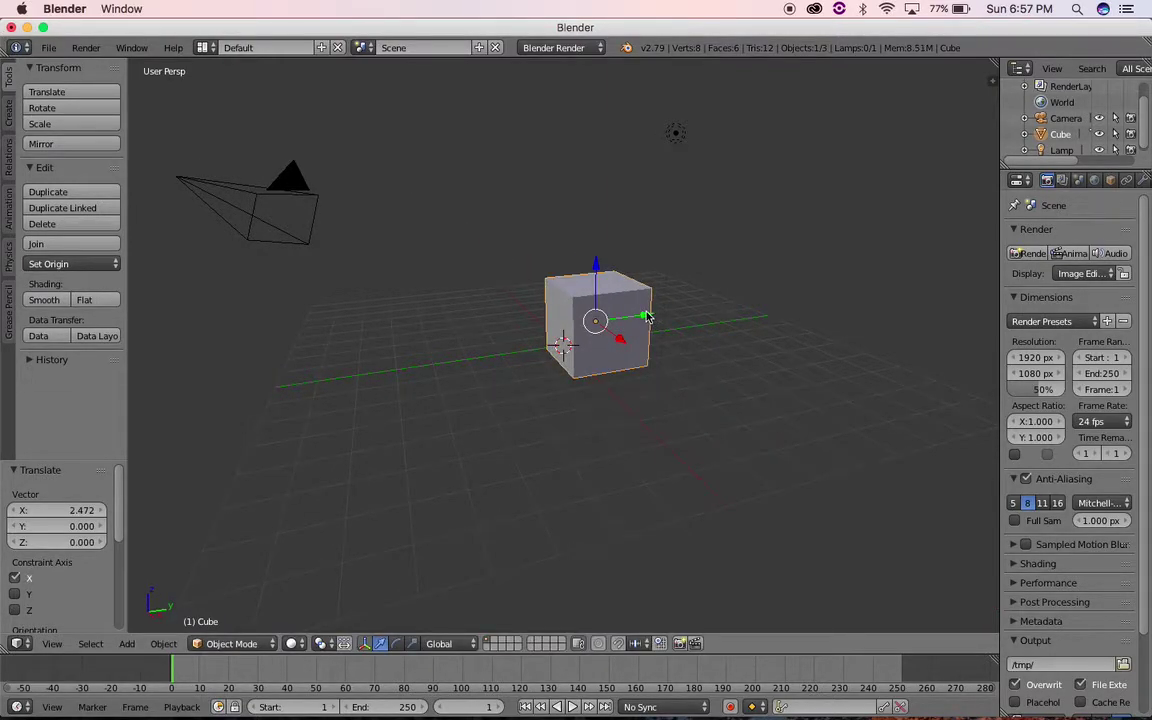
pyautogui.moveTo(647, 316); pyautogui.dragTo(566, 330)
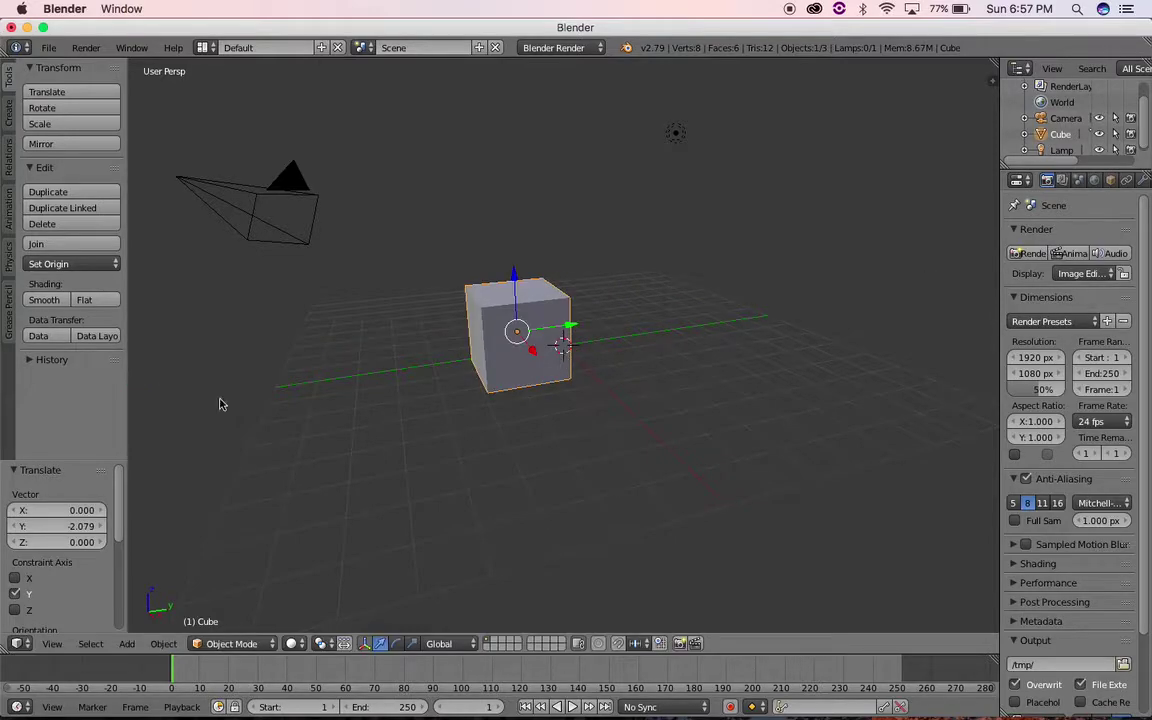
pyautogui.click(9, 108)
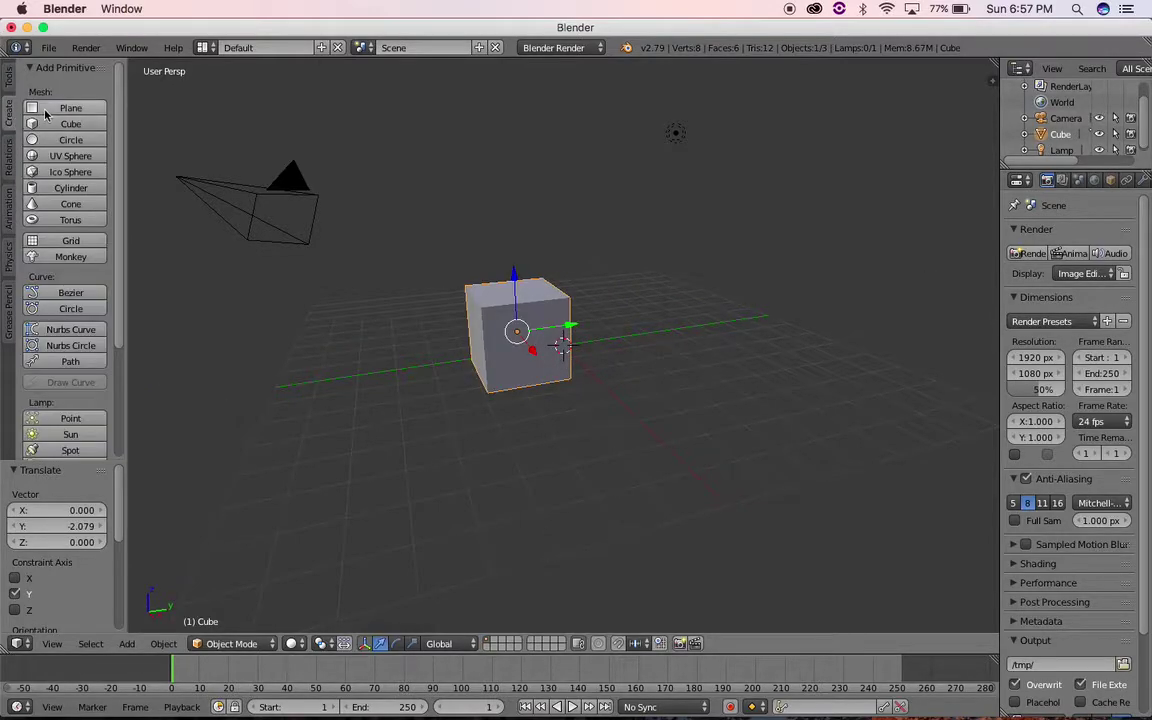
# Step: Add a floor plane under the cube with radius 7.910
pyautogui.click(70, 108)
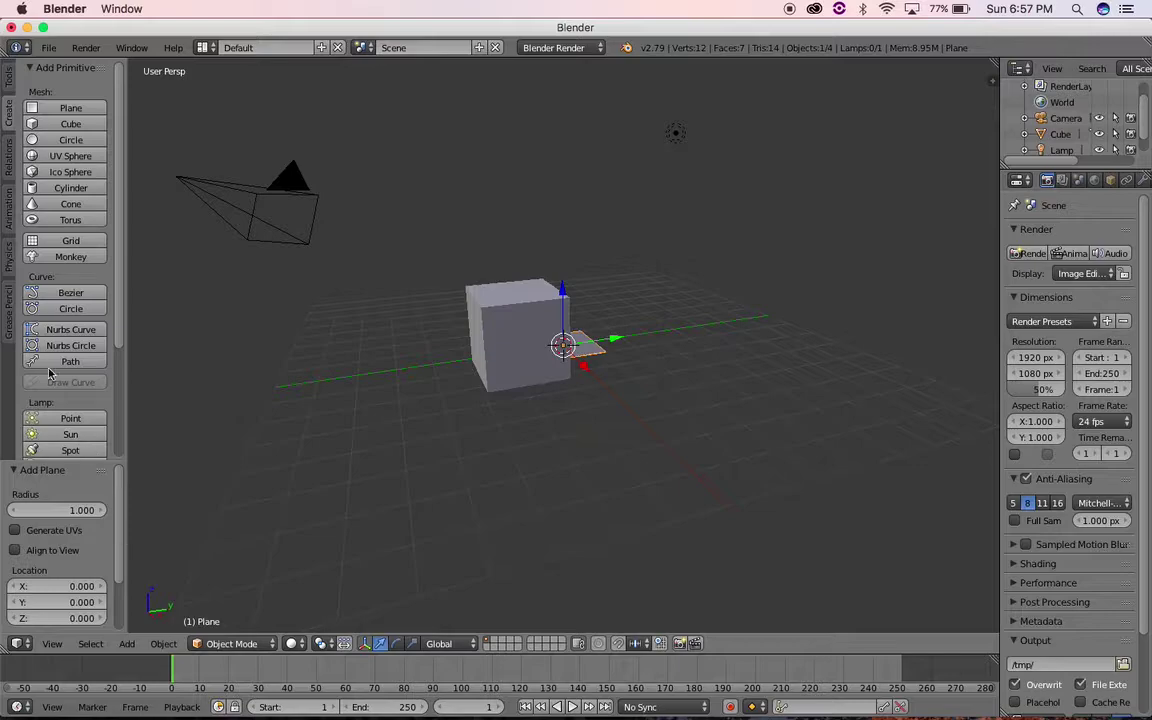
pyautogui.scroll(-1, 87, 330)
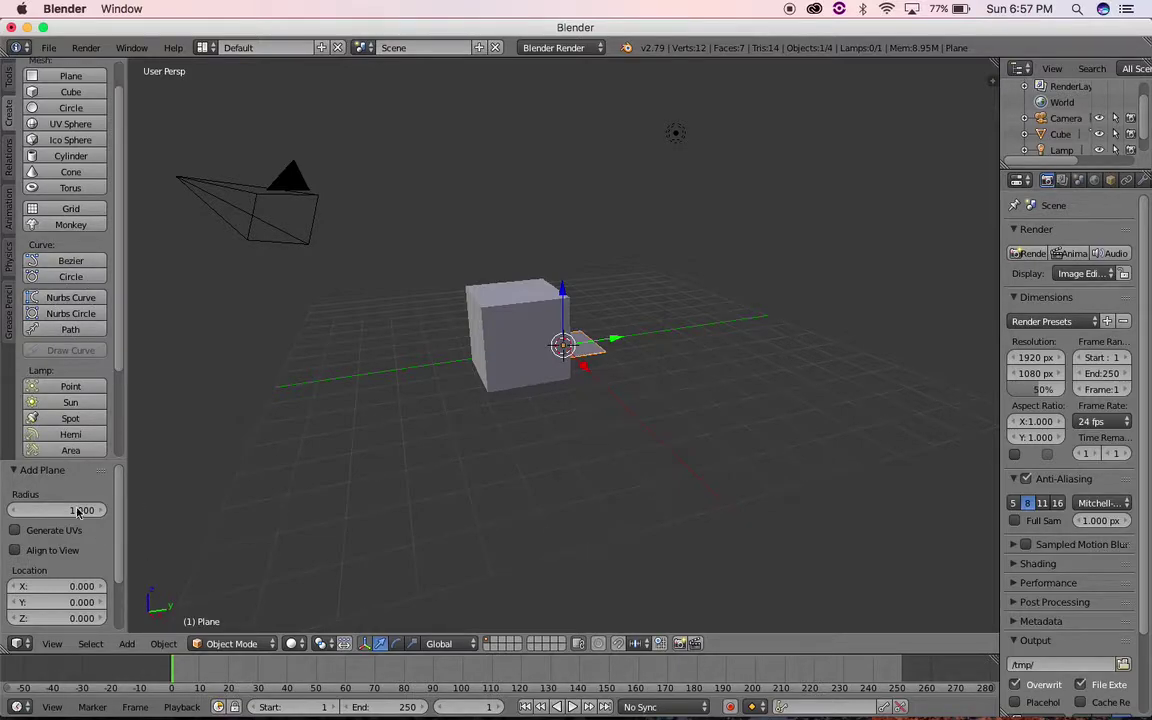
pyautogui.moveTo(60, 510); pyautogui.dragTo(640, 507)
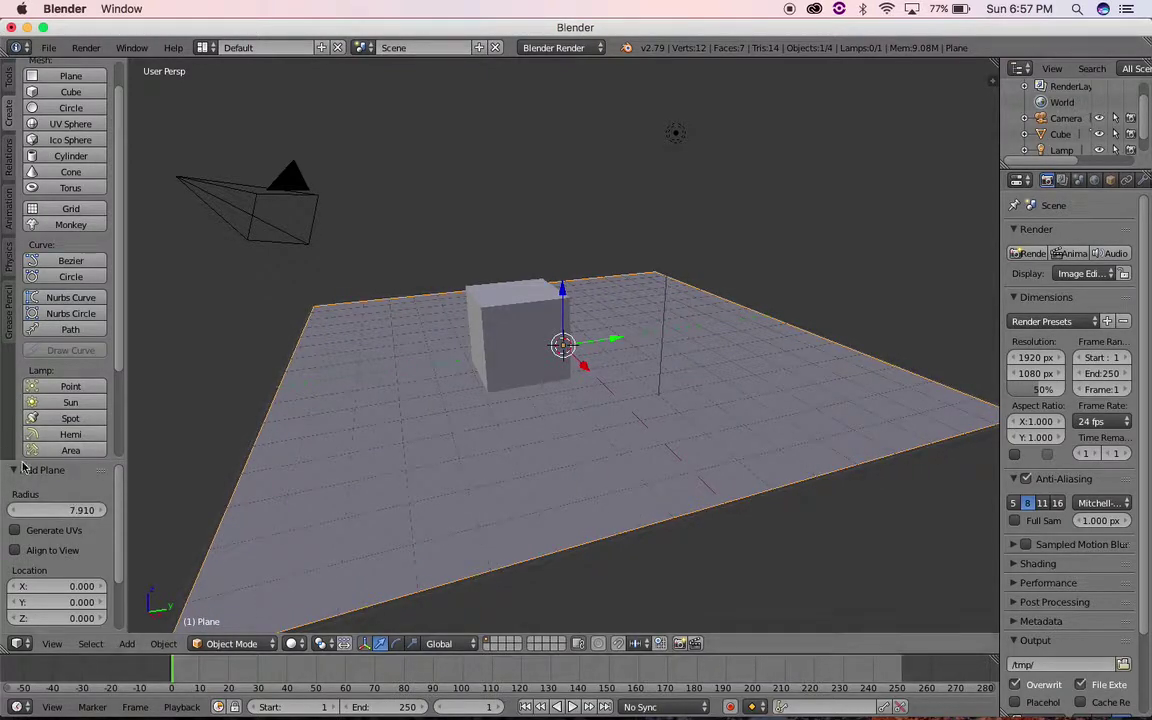
pyautogui.click(101, 80)
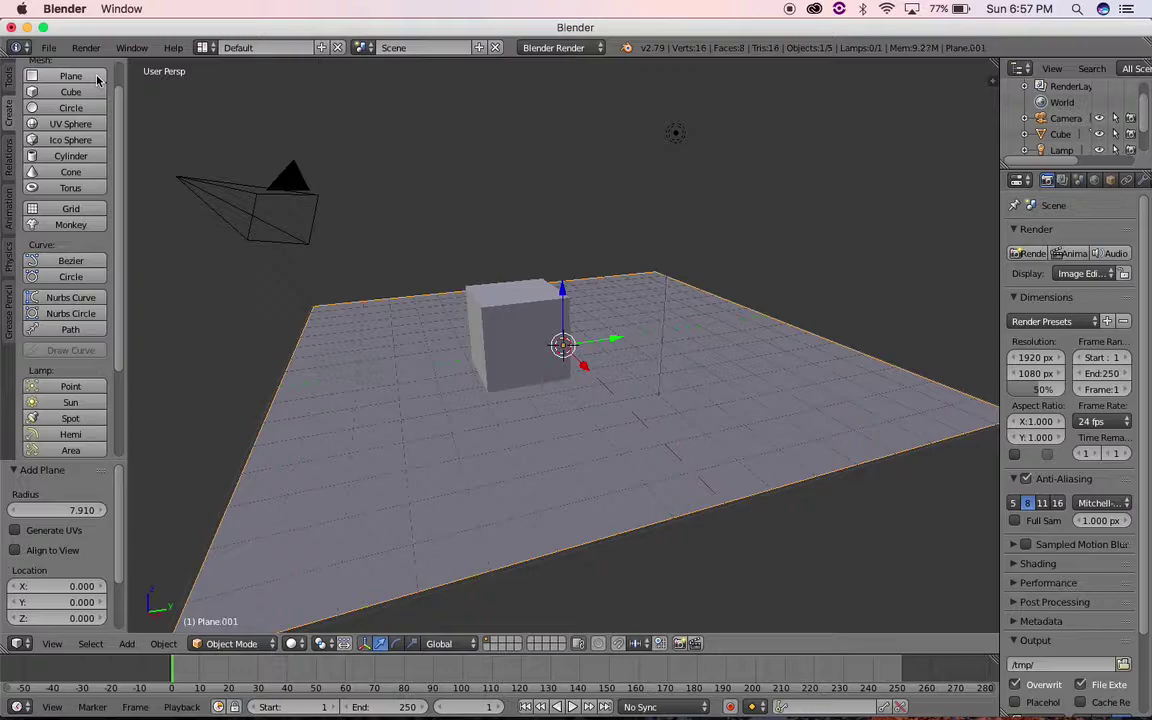
# Step: Move the new plane along X and switch to the four-pane quad view
pyautogui.press('g')
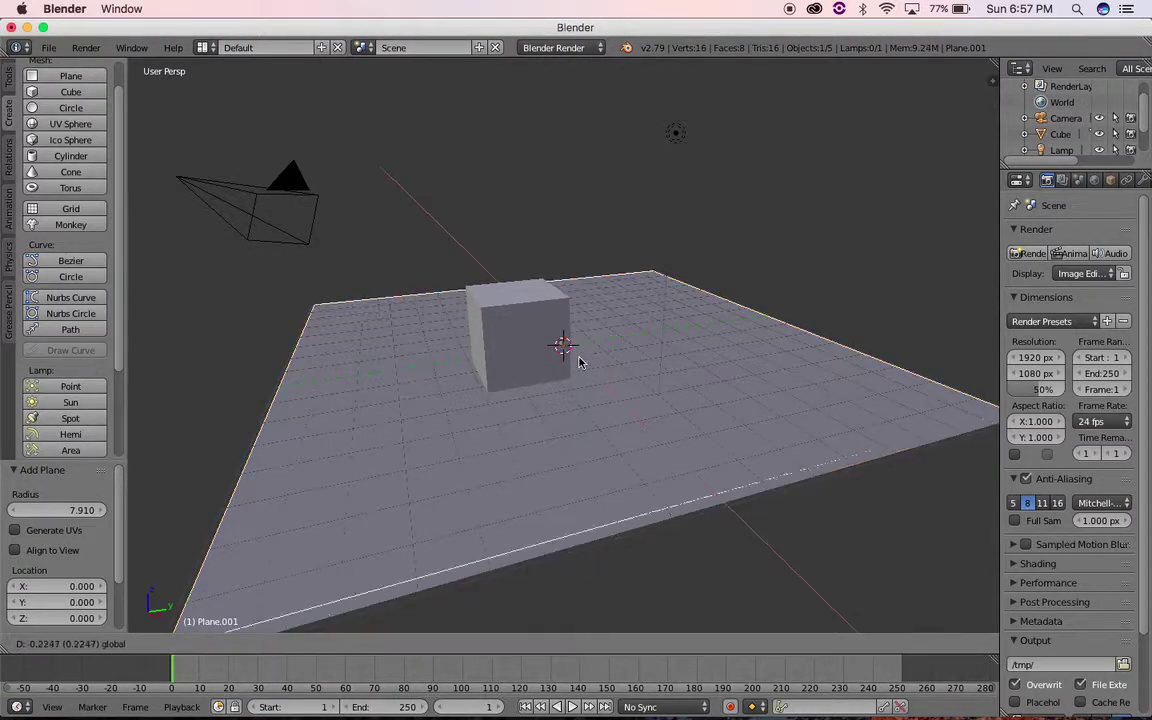
pyautogui.press('x')
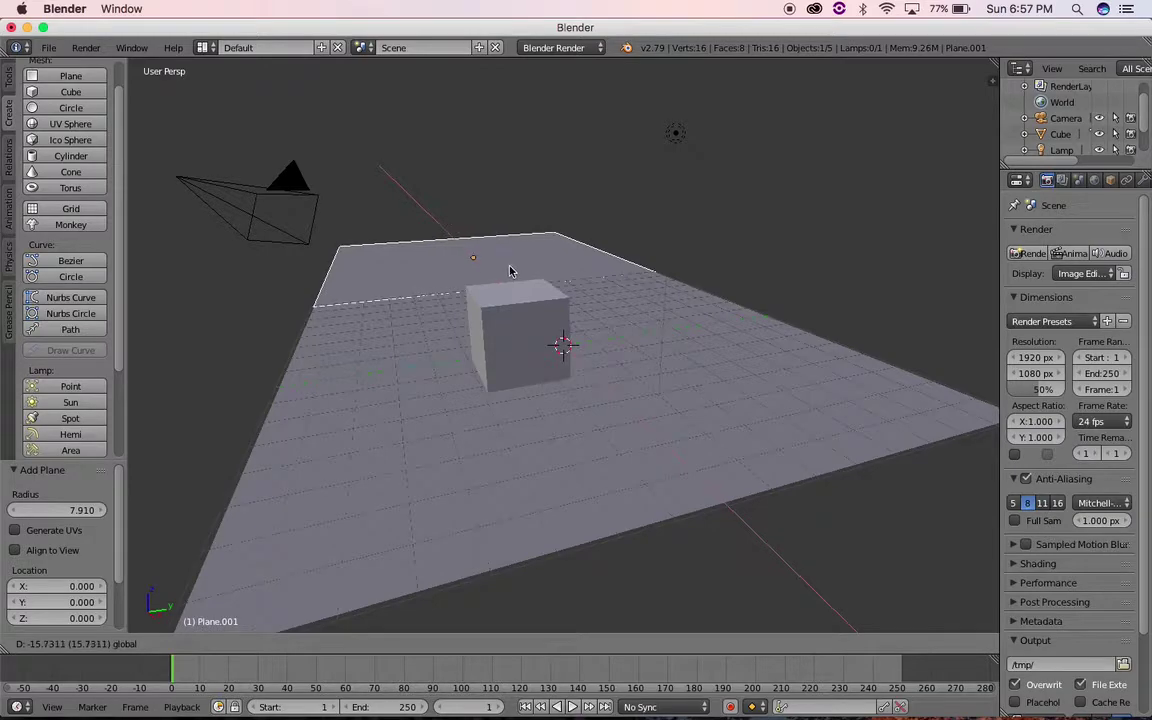
pyautogui.click(510, 271)
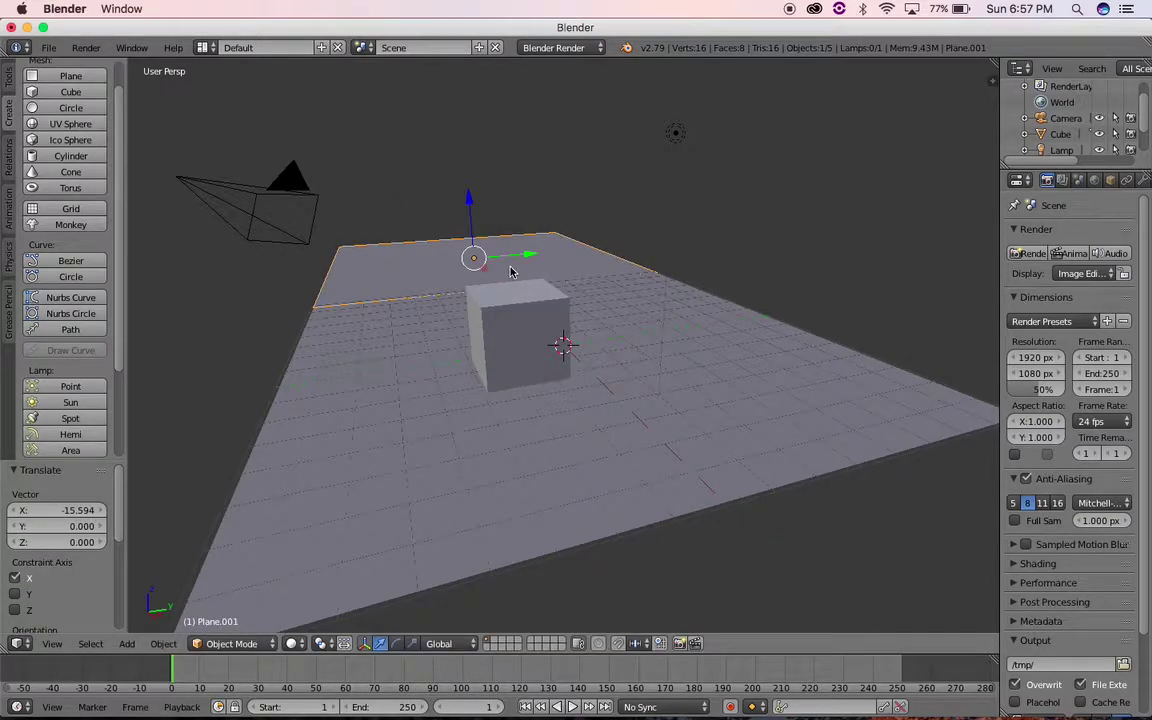
pyautogui.click(396, 644)
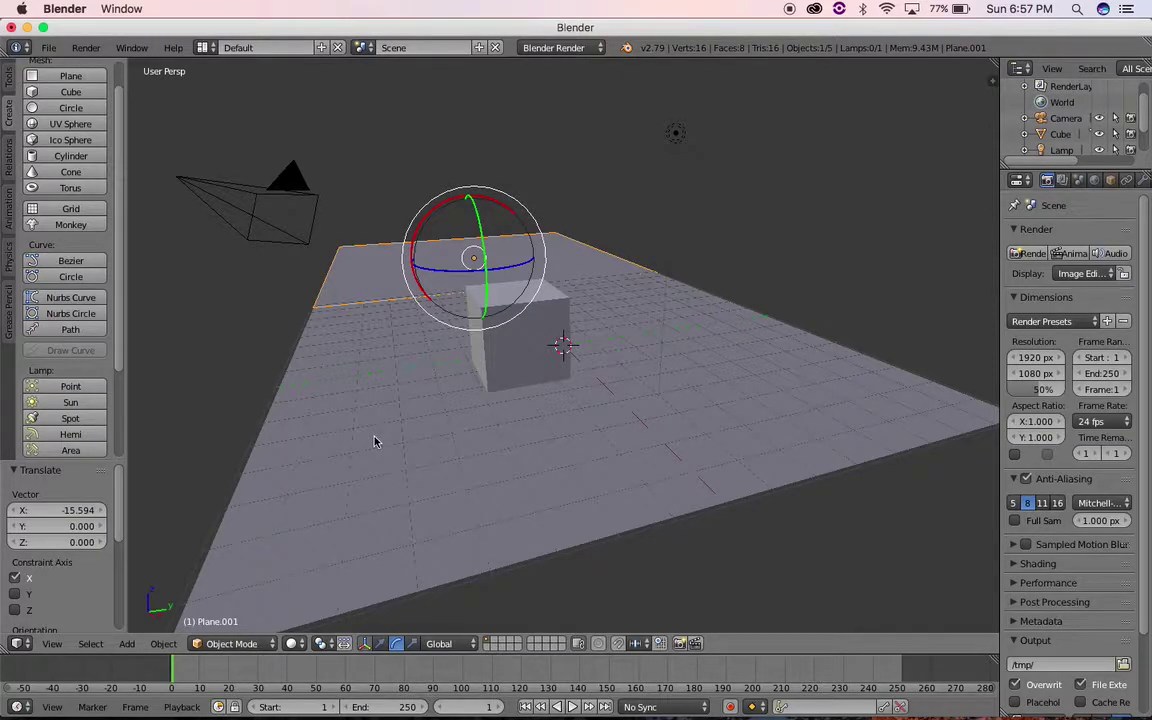
pyautogui.hotkey('ctrl', 'alt', 'q')
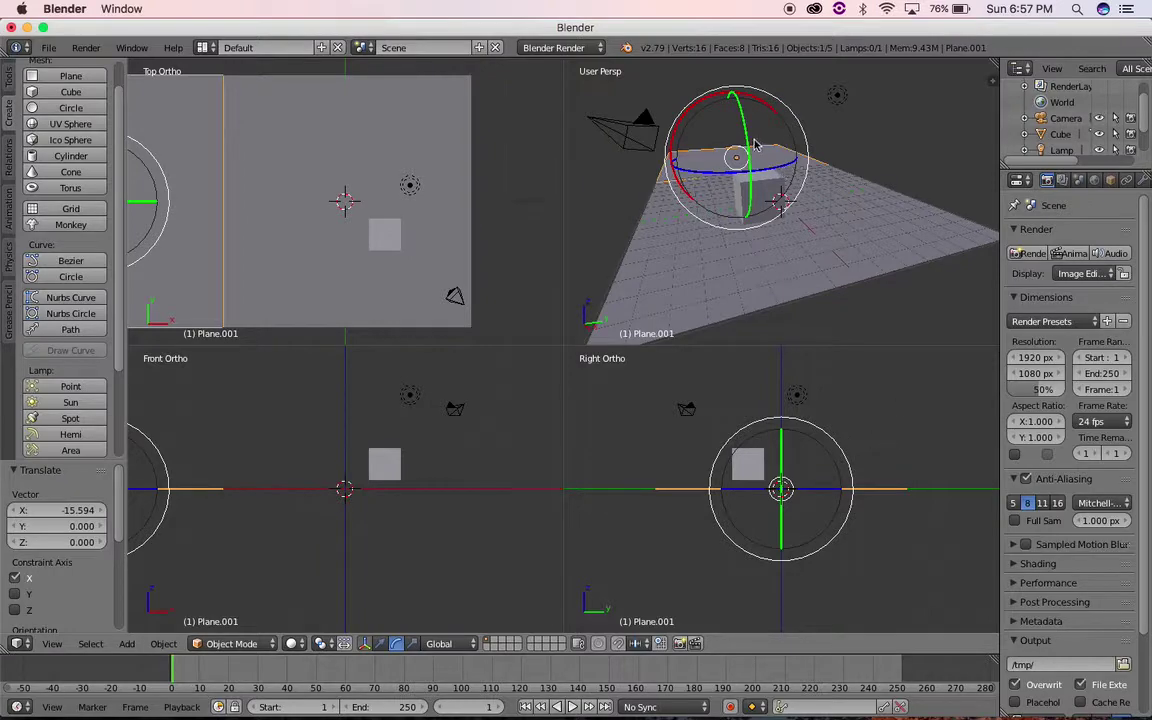
# Step: Rotate the second plane upright and slide it toward the floor's edge
pyautogui.moveTo(748, 140); pyautogui.dragTo(757, 170)
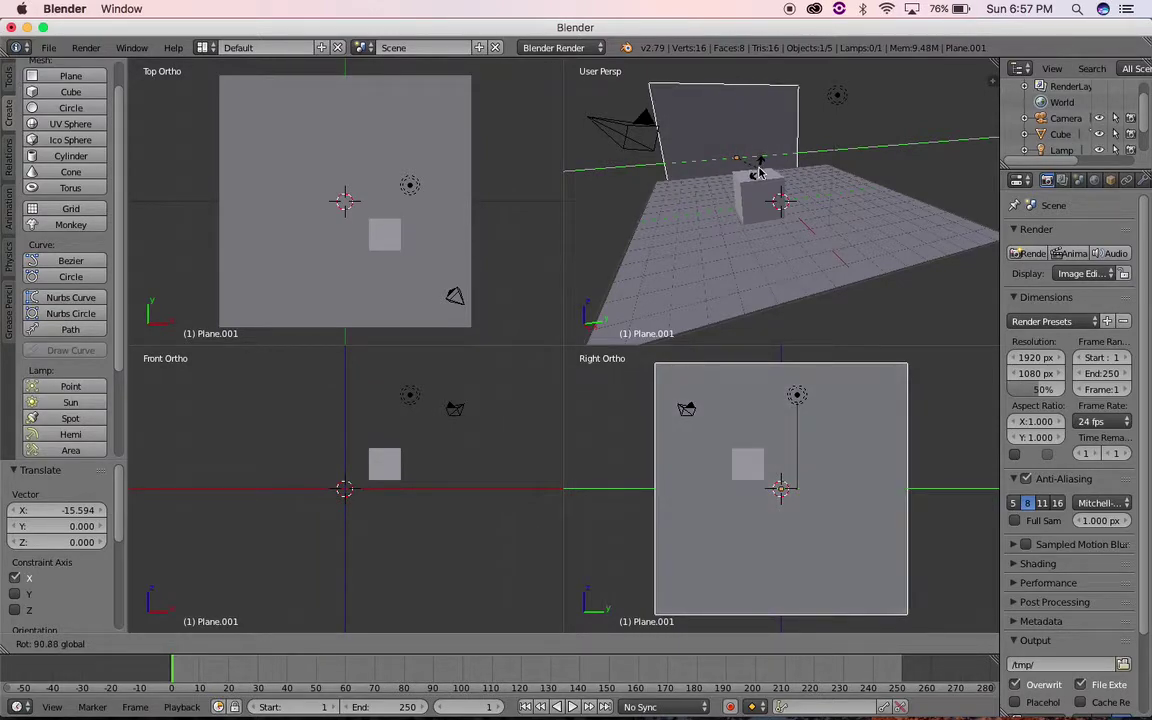
pyautogui.moveTo(757, 170); pyautogui.dragTo(758, 177)
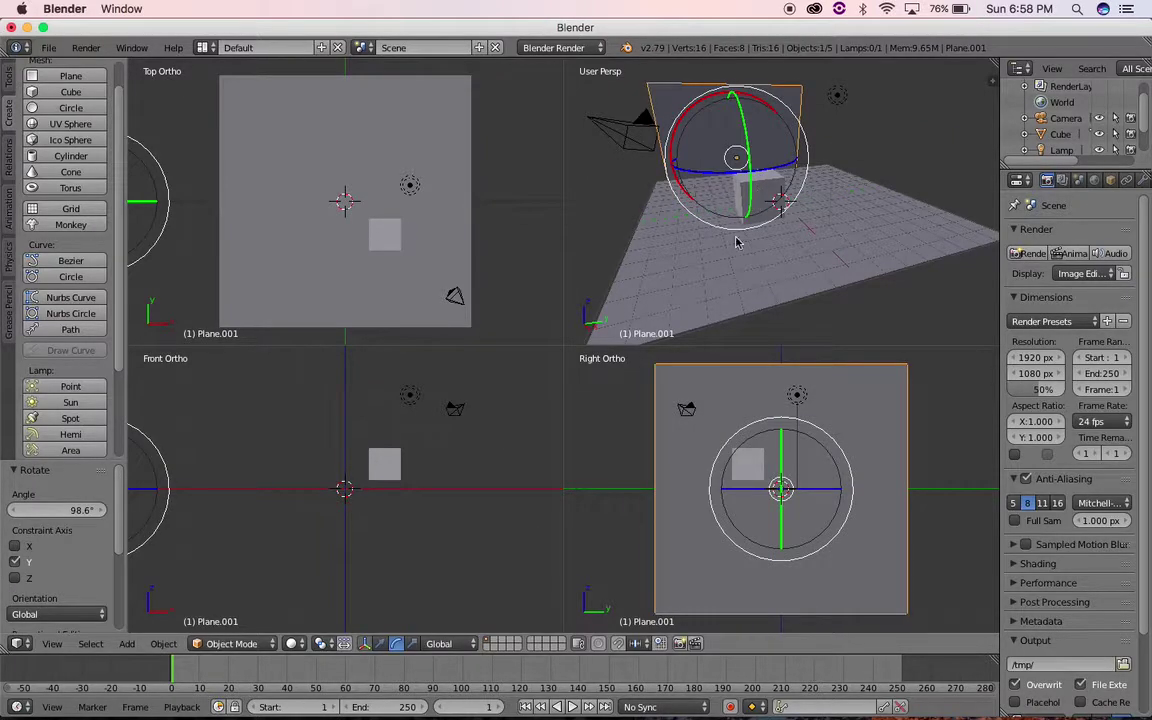
pyautogui.click(380, 645)
pyautogui.moveTo(158, 498); pyautogui.dragTo(255, 490)
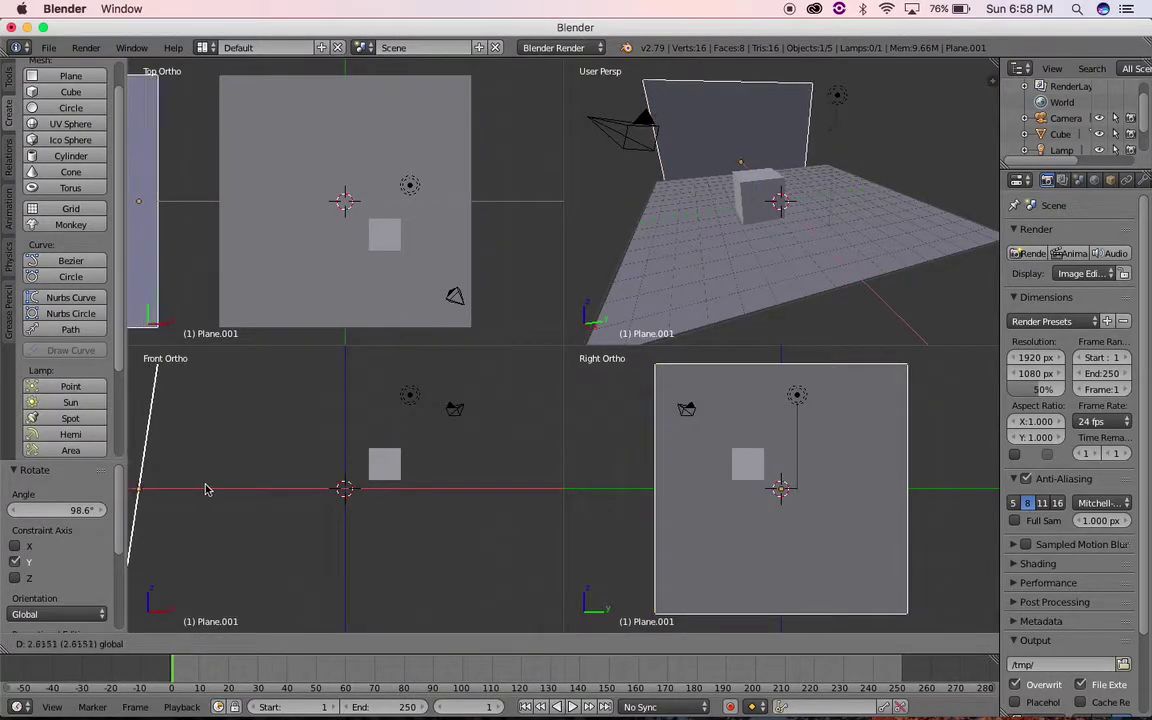
pyautogui.moveTo(255, 490); pyautogui.dragTo(272, 489)
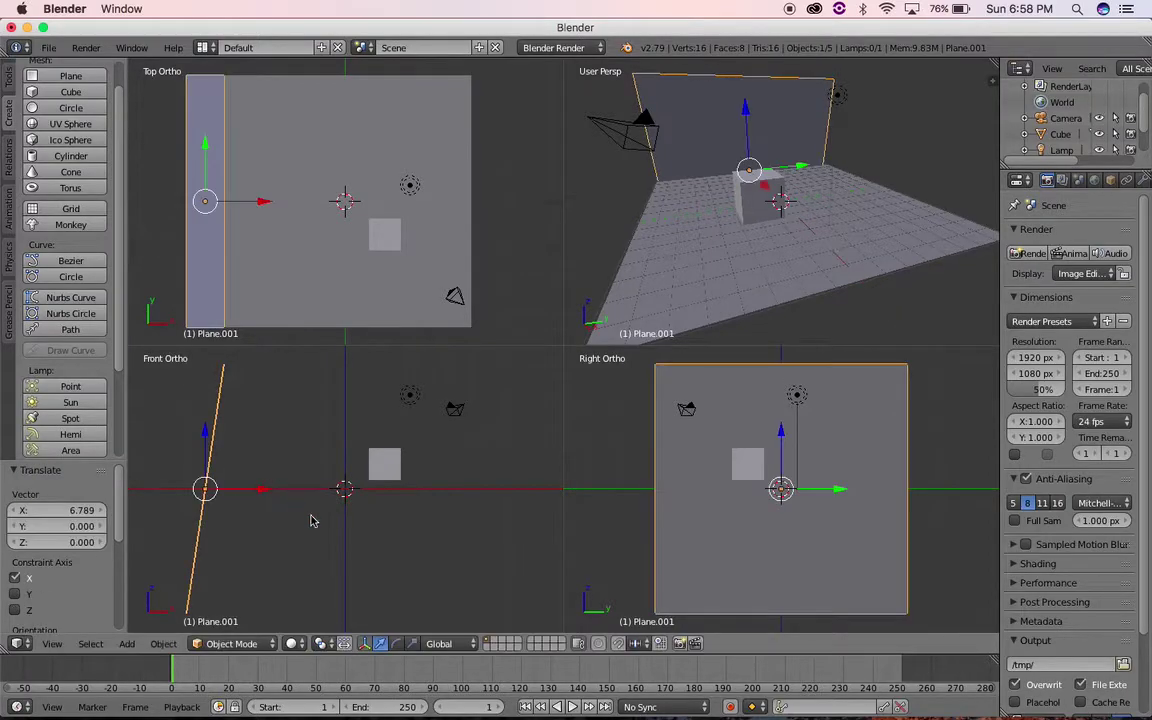
pyautogui.click(396, 645)
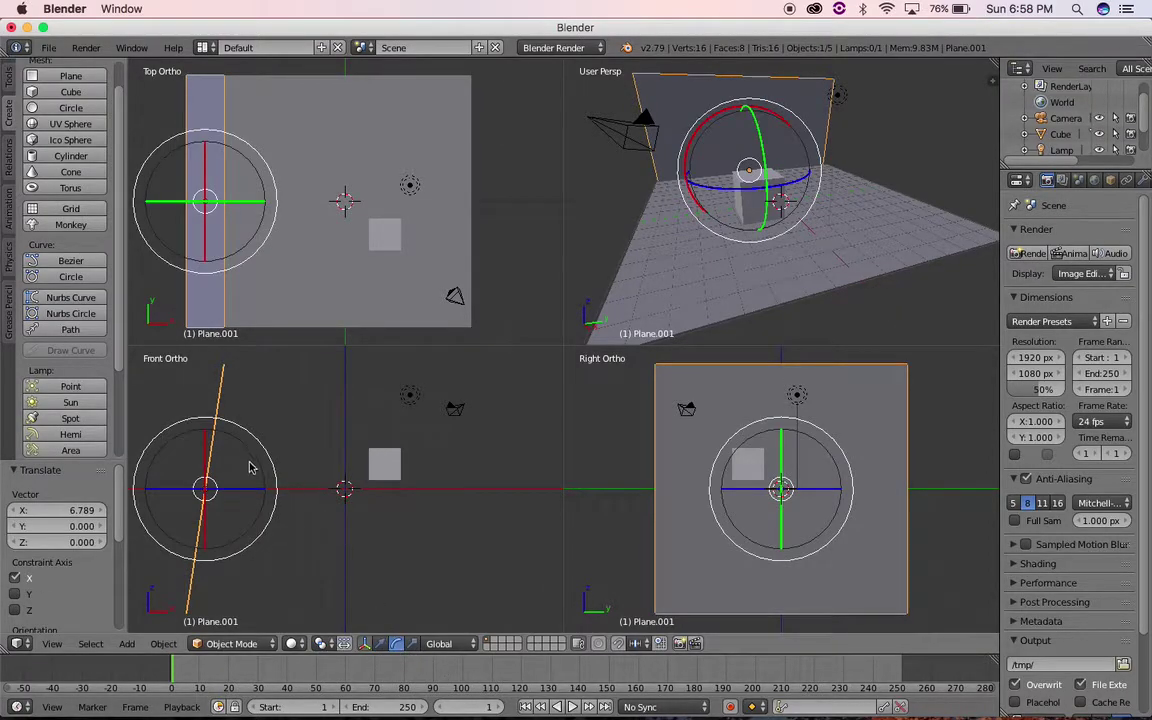
pyautogui.moveTo(266, 457); pyautogui.dragTo(266, 439)
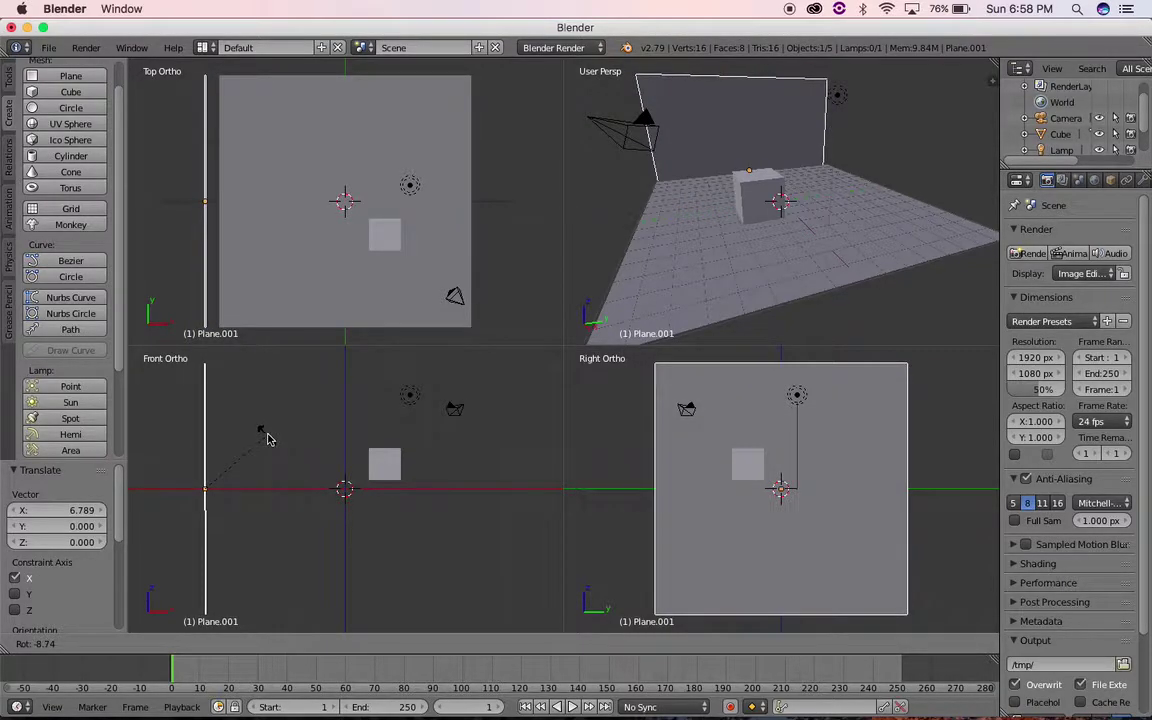
pyautogui.moveTo(267, 438); pyautogui.dragTo(268, 438)
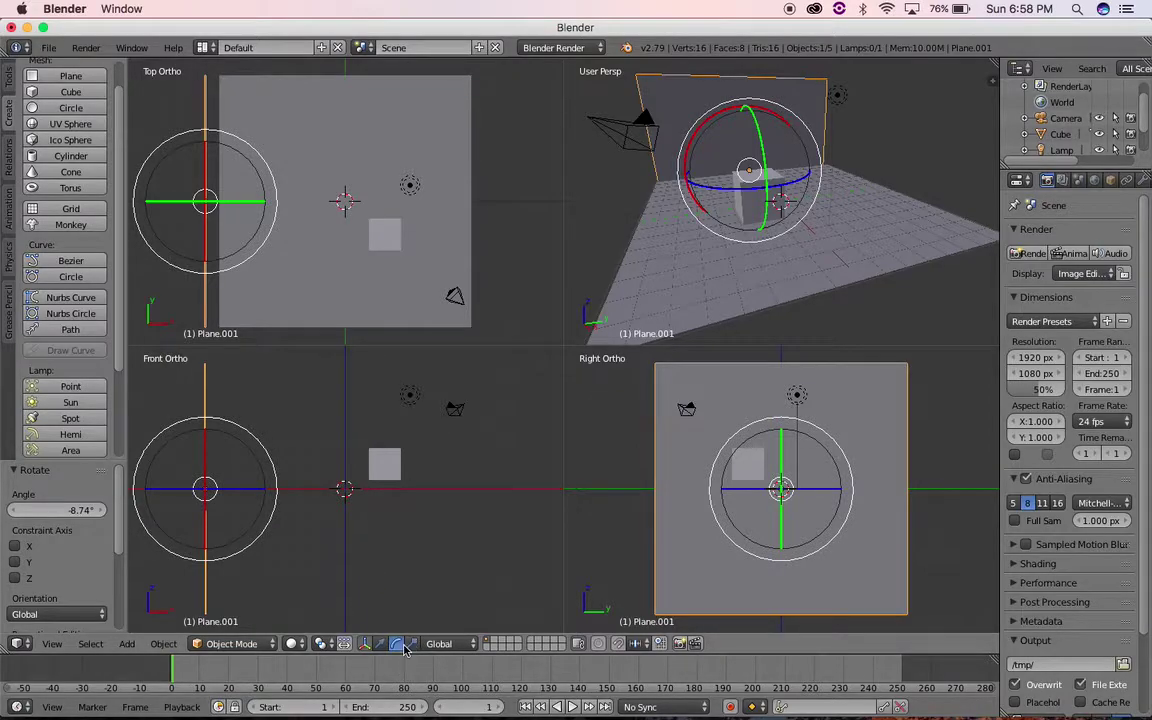
# Step: Set the wall flush with the floor edge and raise it 7.946 on Z
pyautogui.click(367, 644)
pyautogui.moveTo(260, 490); pyautogui.dragTo(273, 490)
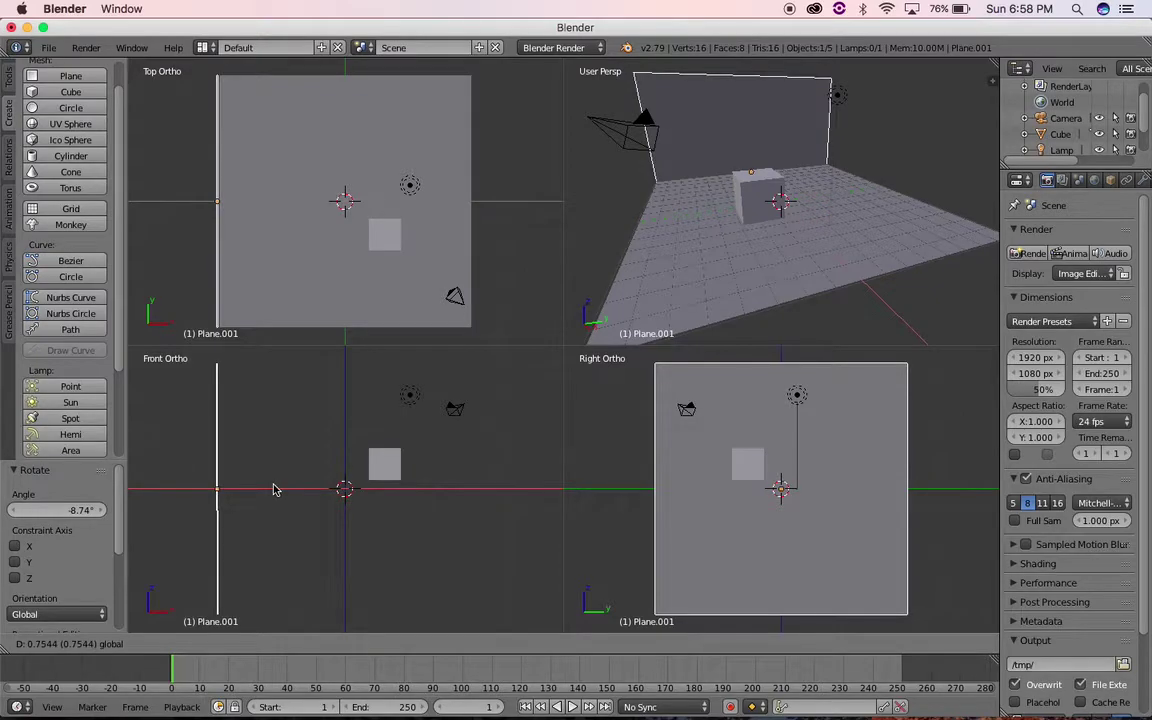
pyautogui.moveTo(275, 489); pyautogui.dragTo(276, 490)
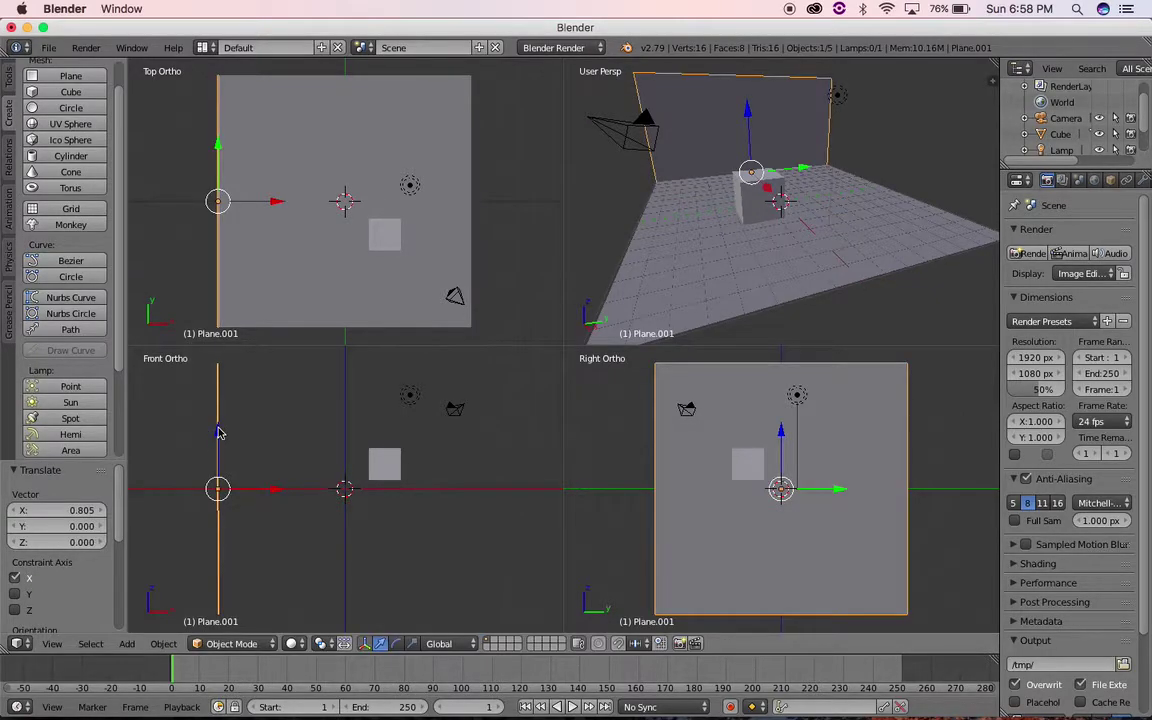
pyautogui.moveTo(220, 432); pyautogui.dragTo(236, 583)
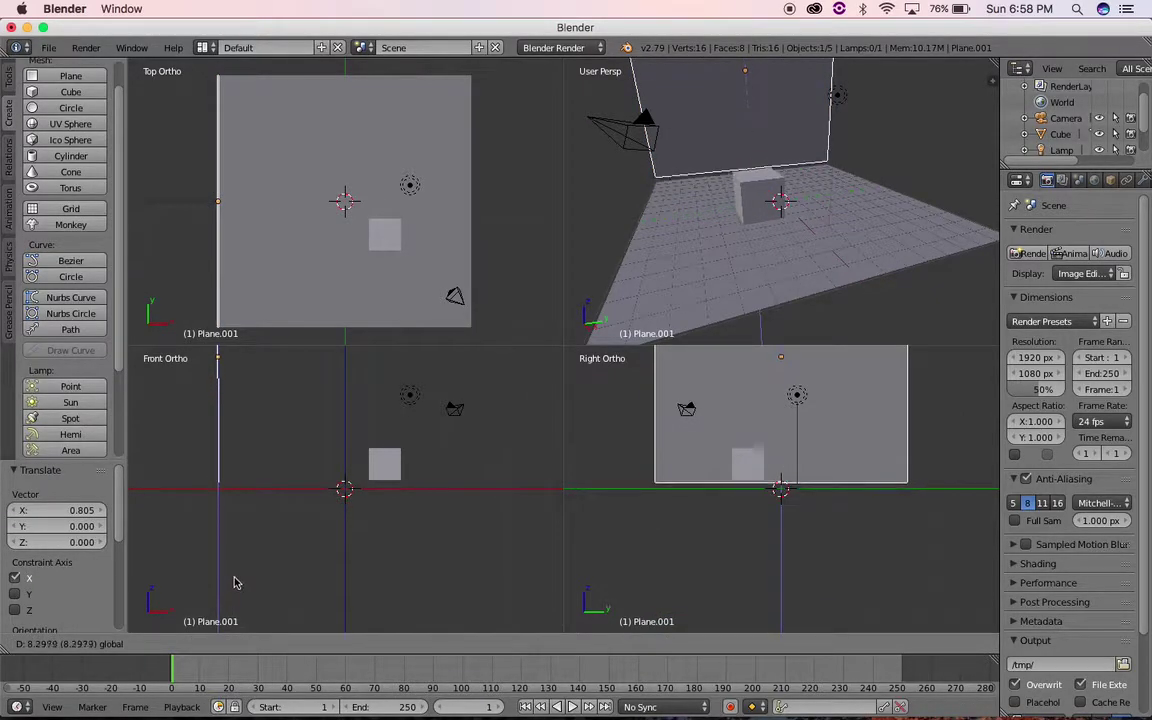
pyautogui.moveTo(236, 583); pyautogui.dragTo(243, 590)
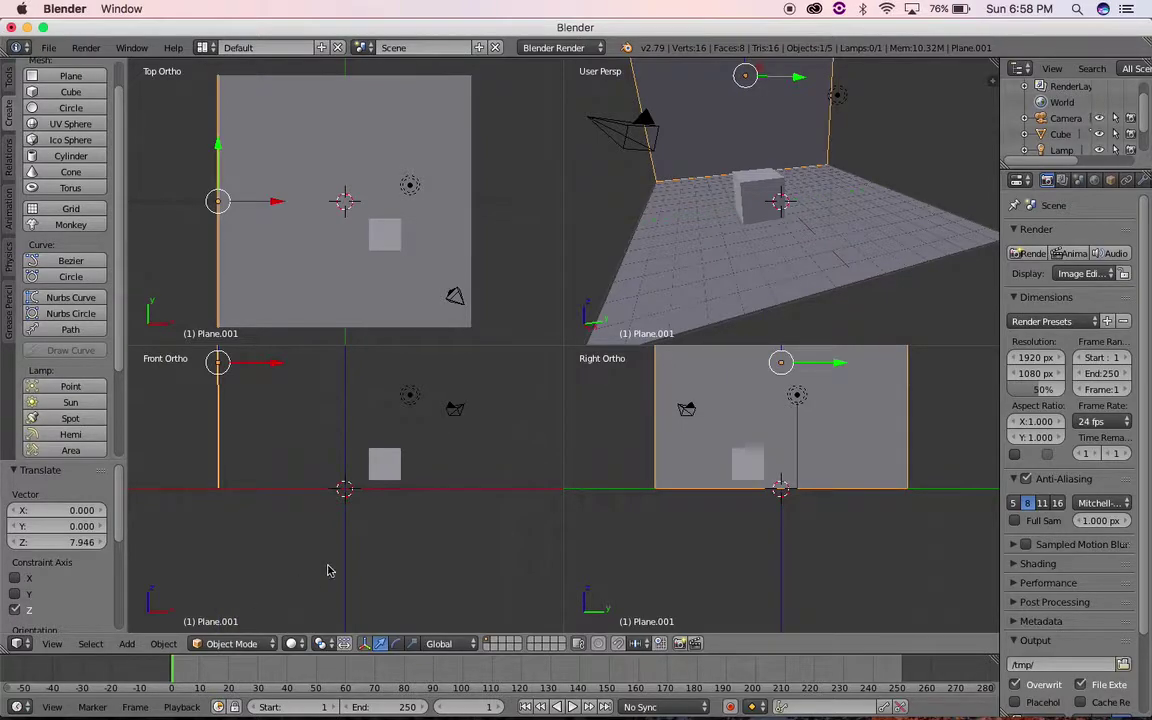
pyautogui.hotkey('ctrl', 'alt', 'q')
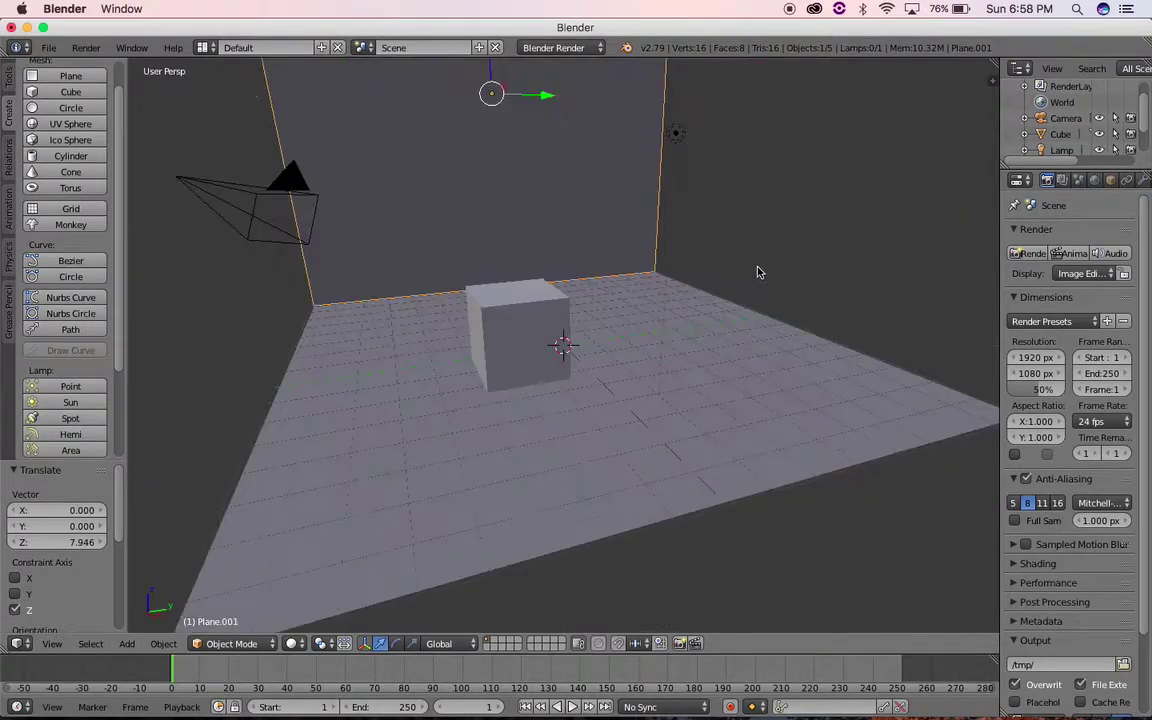
# Step: Shift the cube along Y to -1.893, then orbit and zoom the view
pyautogui.rightClick(480, 310)
pyautogui.press('g')
pyautogui.press('y')
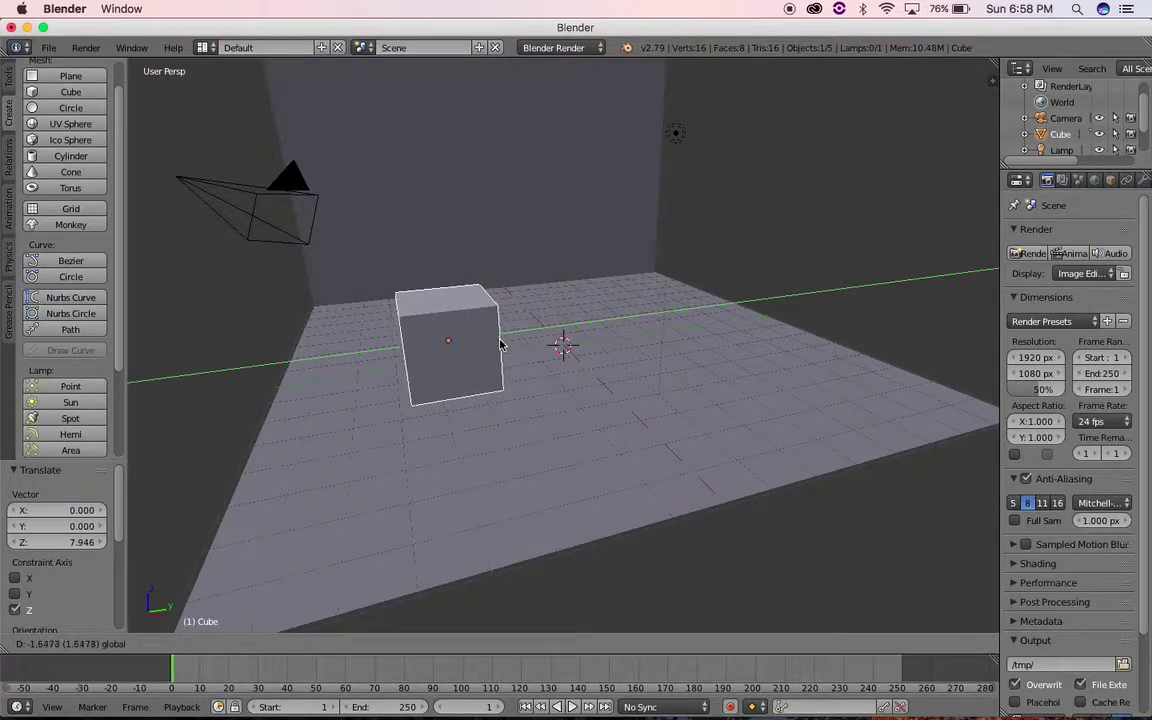
pyautogui.click(493, 348)
pyautogui.moveTo(714, 380); pyautogui.dragTo(656, 386, button='middle')
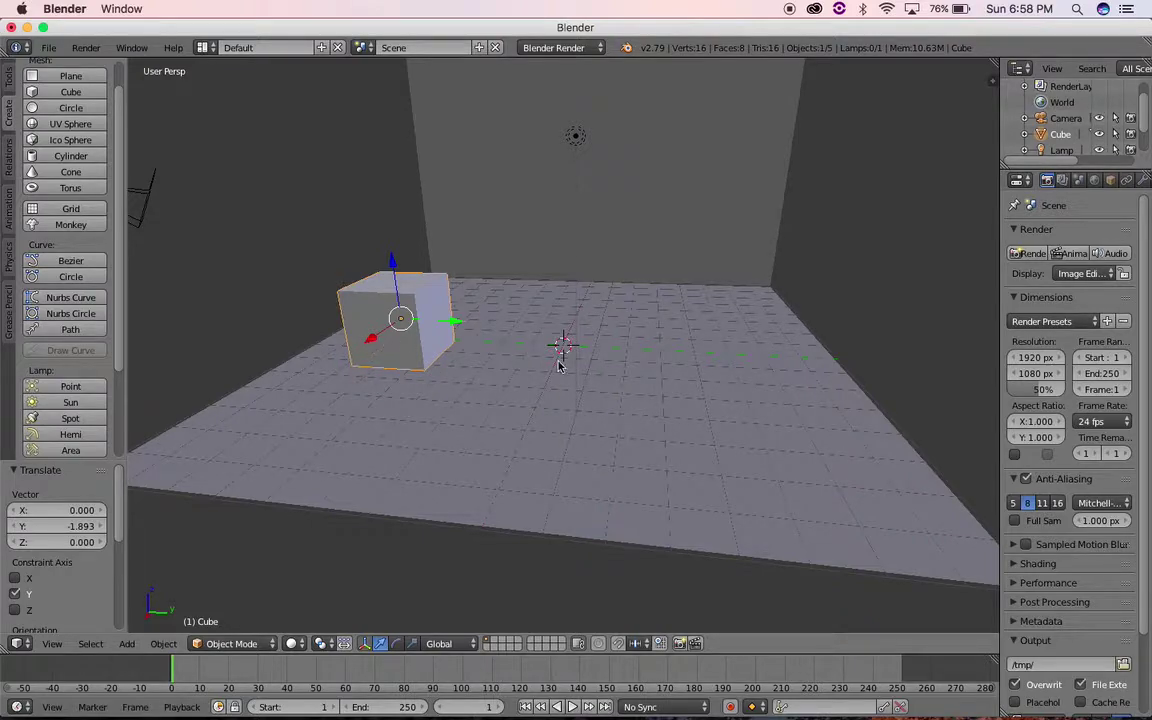
pyautogui.scroll(3, 562, 336)
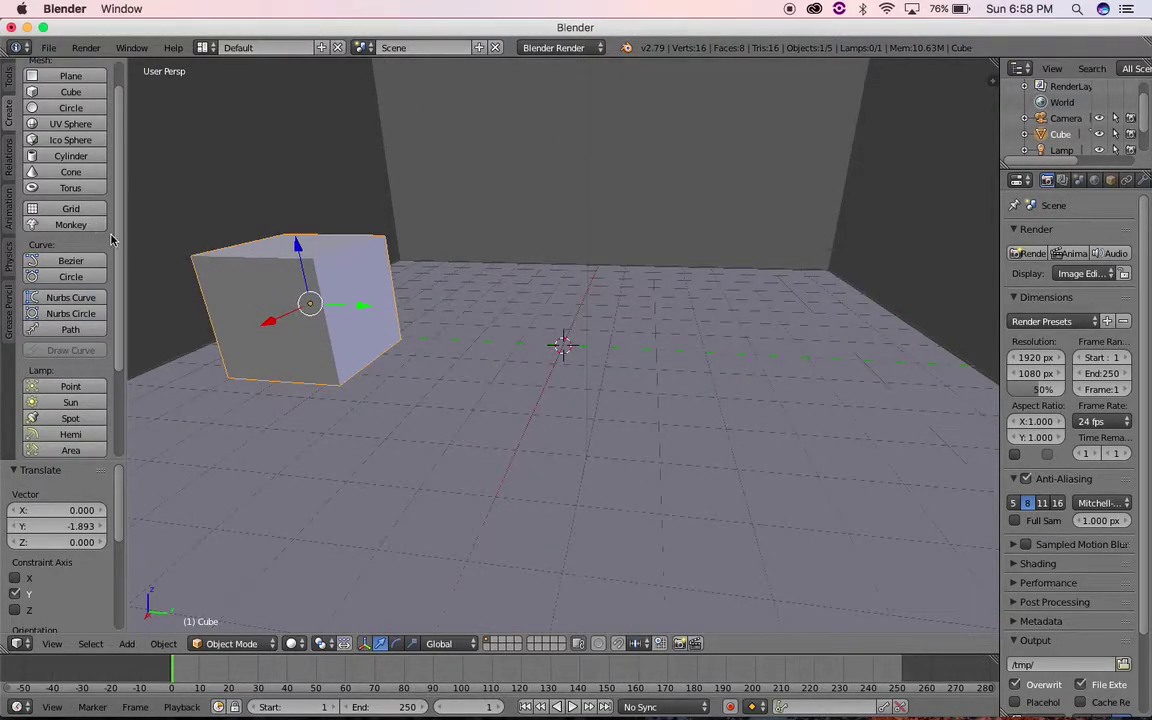
pyautogui.click(70, 124)
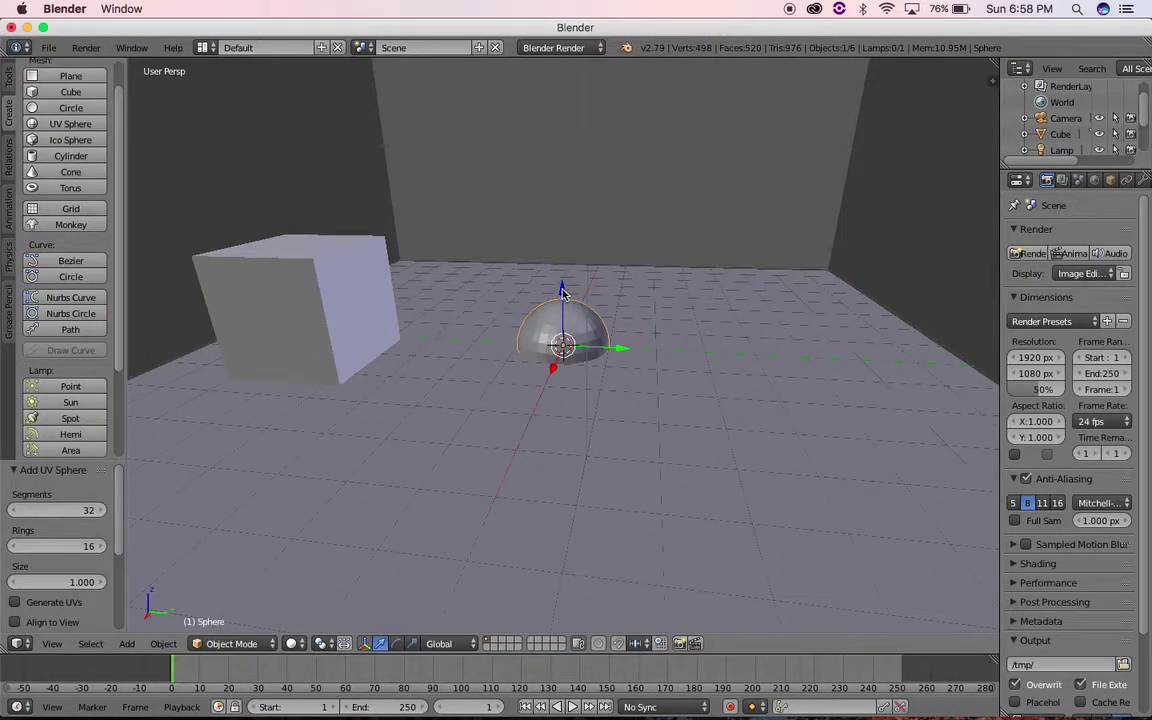
# Step: Raise the UV sphere and scale it up uniformly
pyautogui.moveTo(562, 291); pyautogui.dragTo(560, 220)
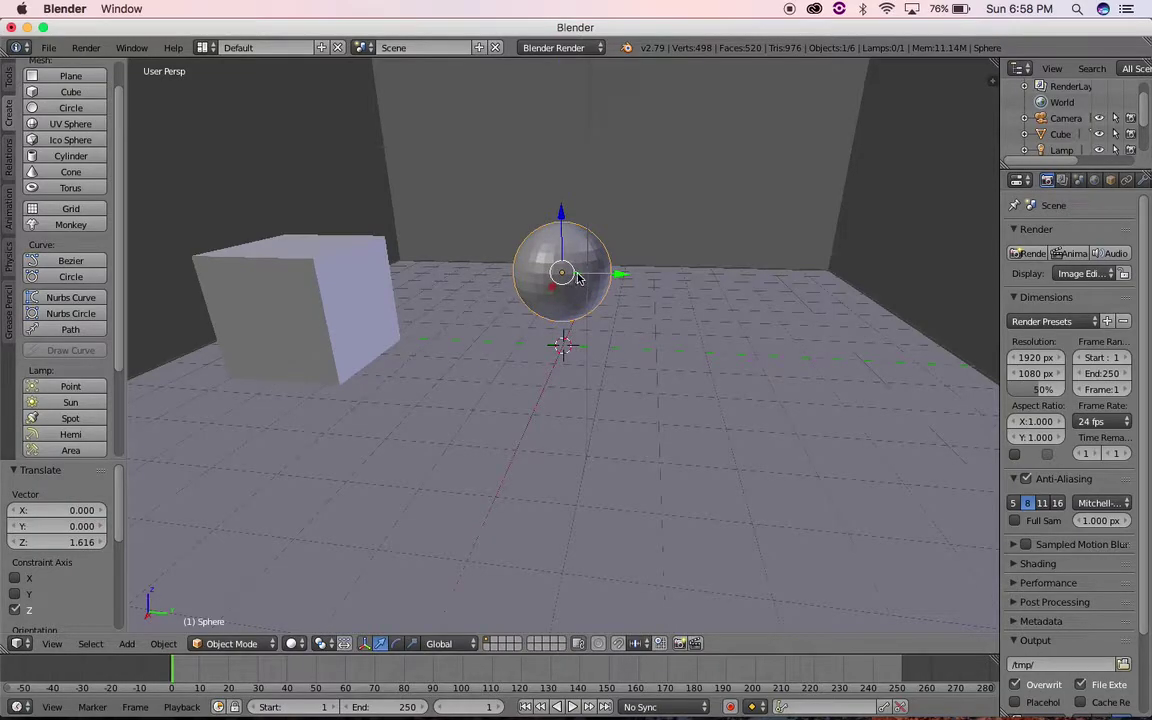
pyautogui.press('s')
pyautogui.click(587, 277)
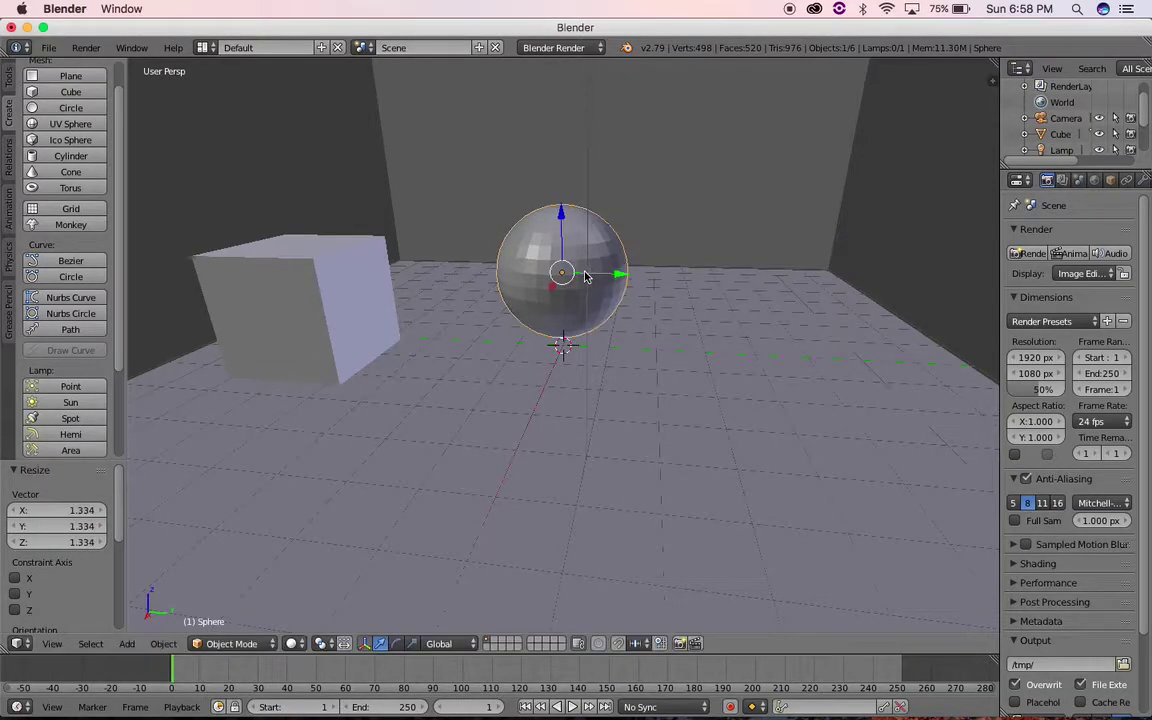
pyautogui.moveTo(669, 308); pyautogui.dragTo(620, 298, button='middle')
# Step: Lower the cube and the sphere along Z using the quad view
pyautogui.rightClick(388, 293)
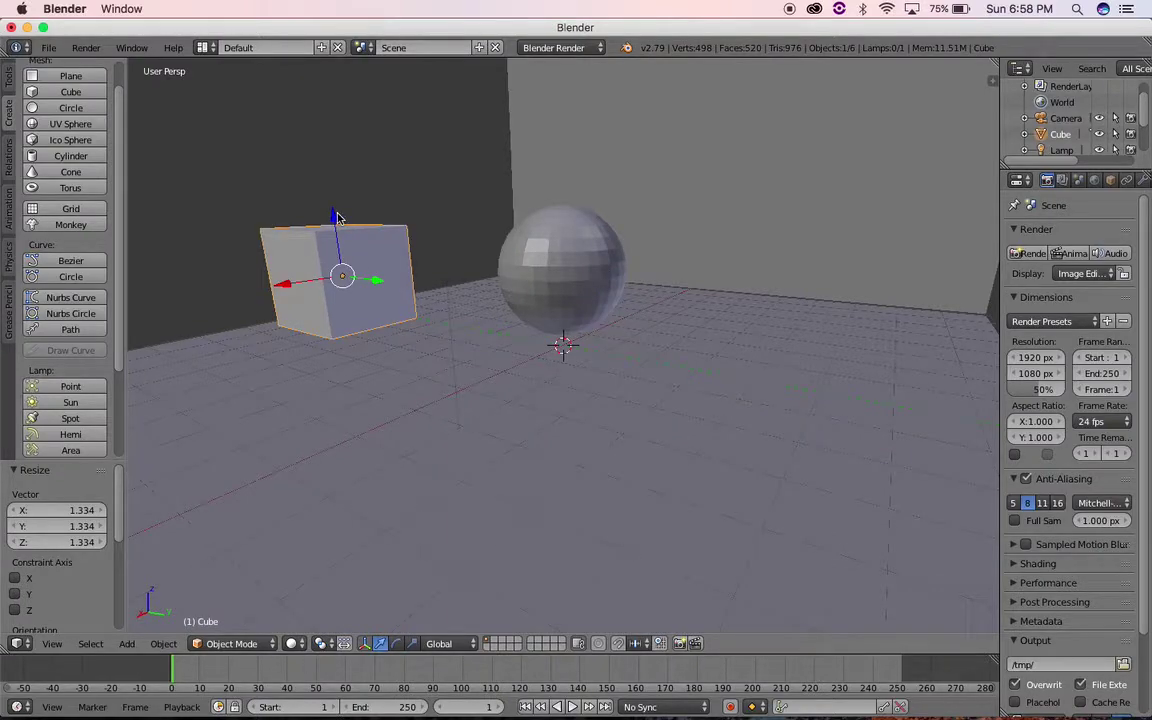
pyautogui.hotkey('ctrl', 'alt', 'q')
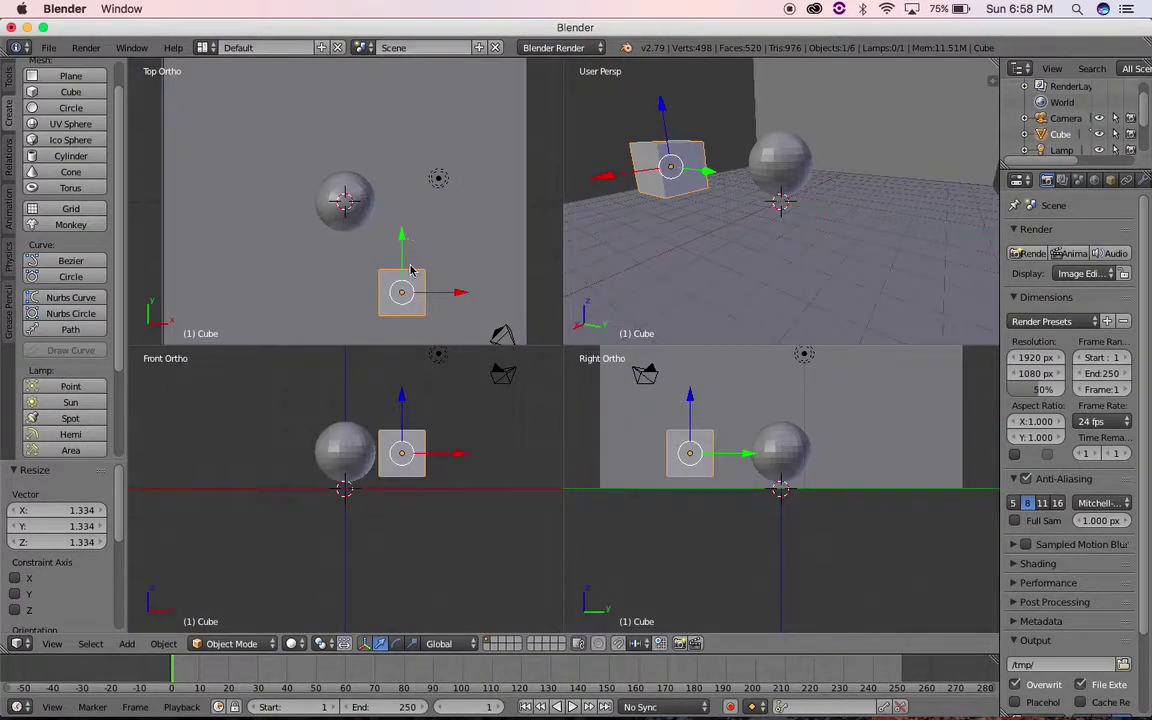
pyautogui.moveTo(404, 402); pyautogui.dragTo(406, 412)
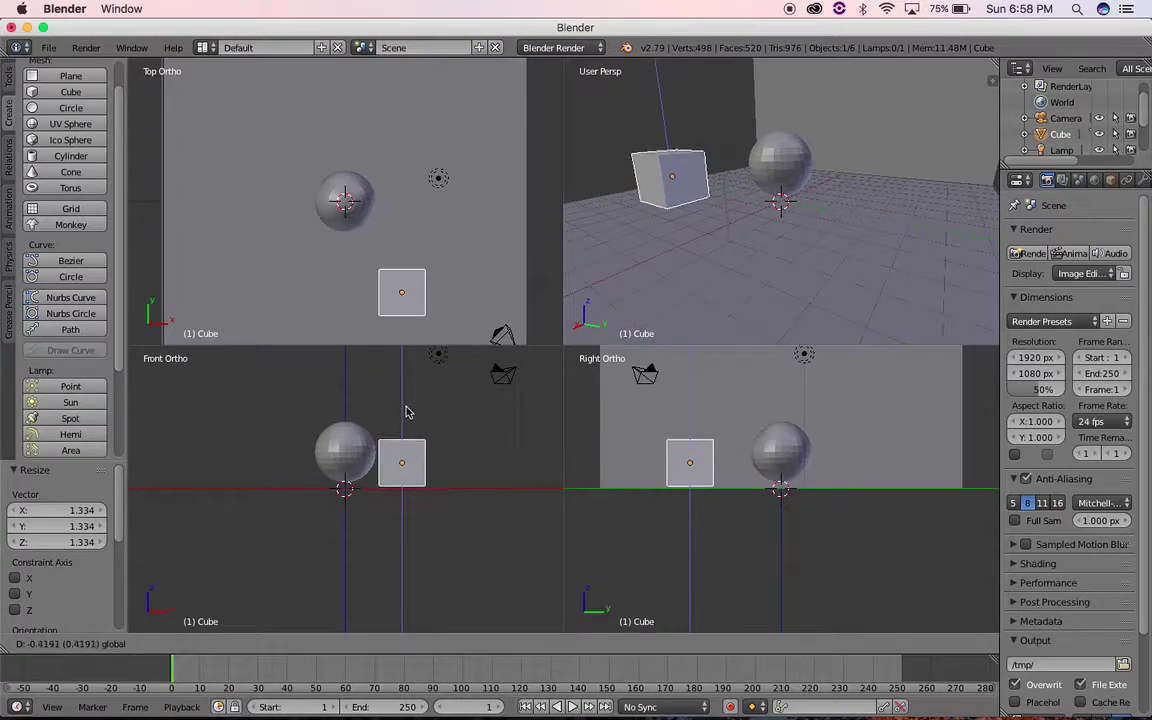
pyautogui.rightClick(342, 450)
pyautogui.moveTo(347, 398); pyautogui.dragTo(348, 402)
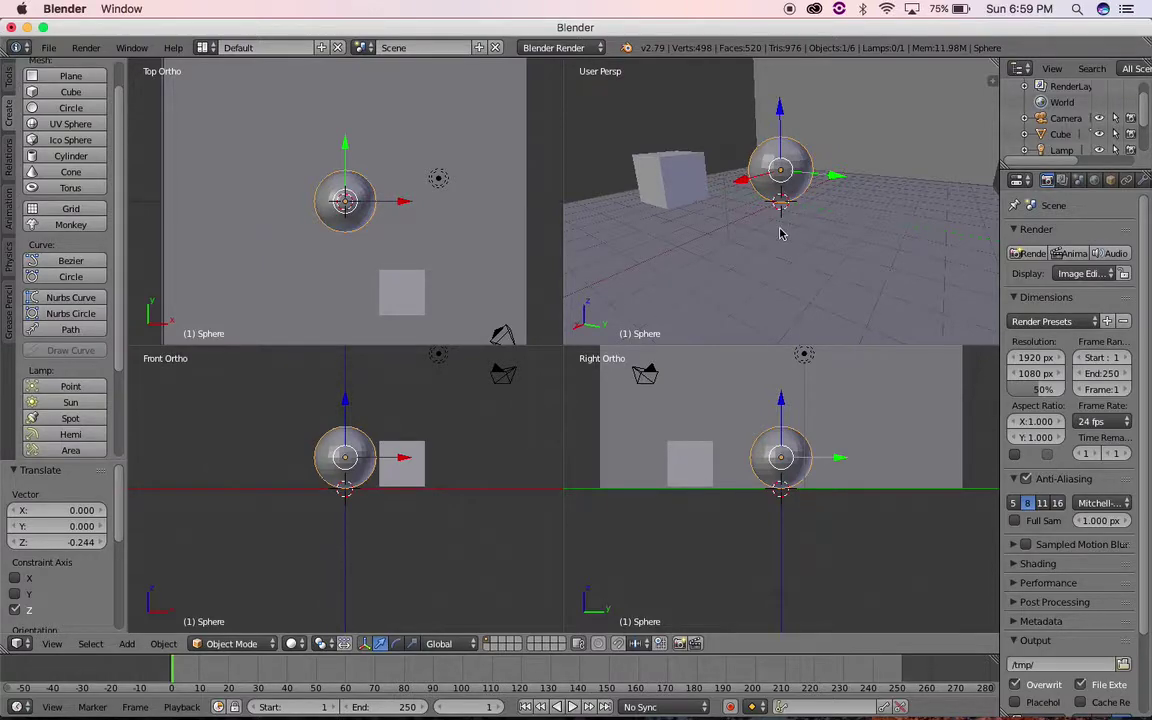
pyautogui.hotkey('ctrl', 'alt', 'q')
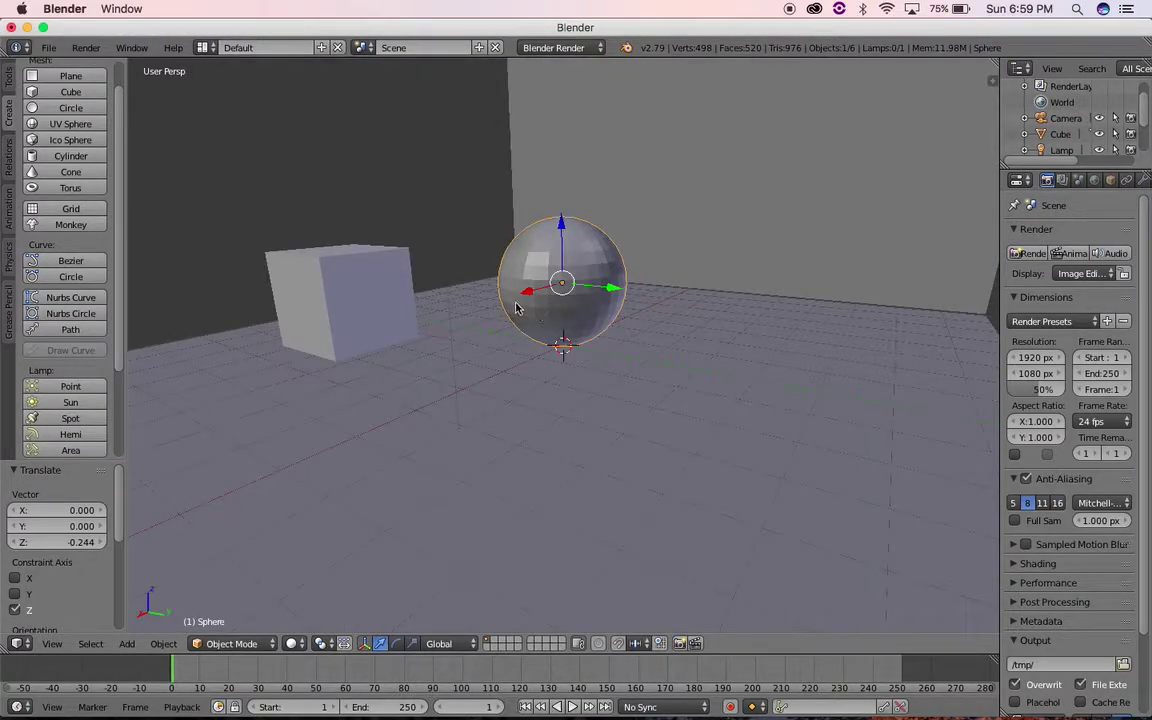
pyautogui.scroll(2, 516, 308)
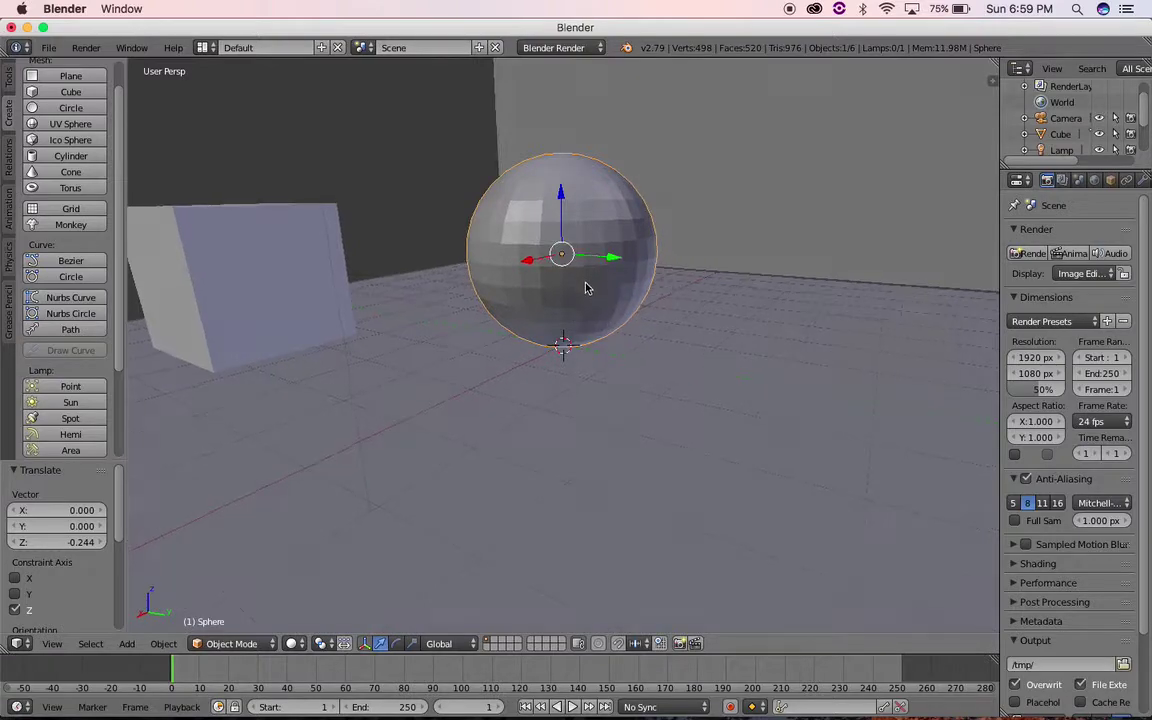
pyautogui.moveTo(586, 283); pyautogui.dragTo(576, 319, button='middle')
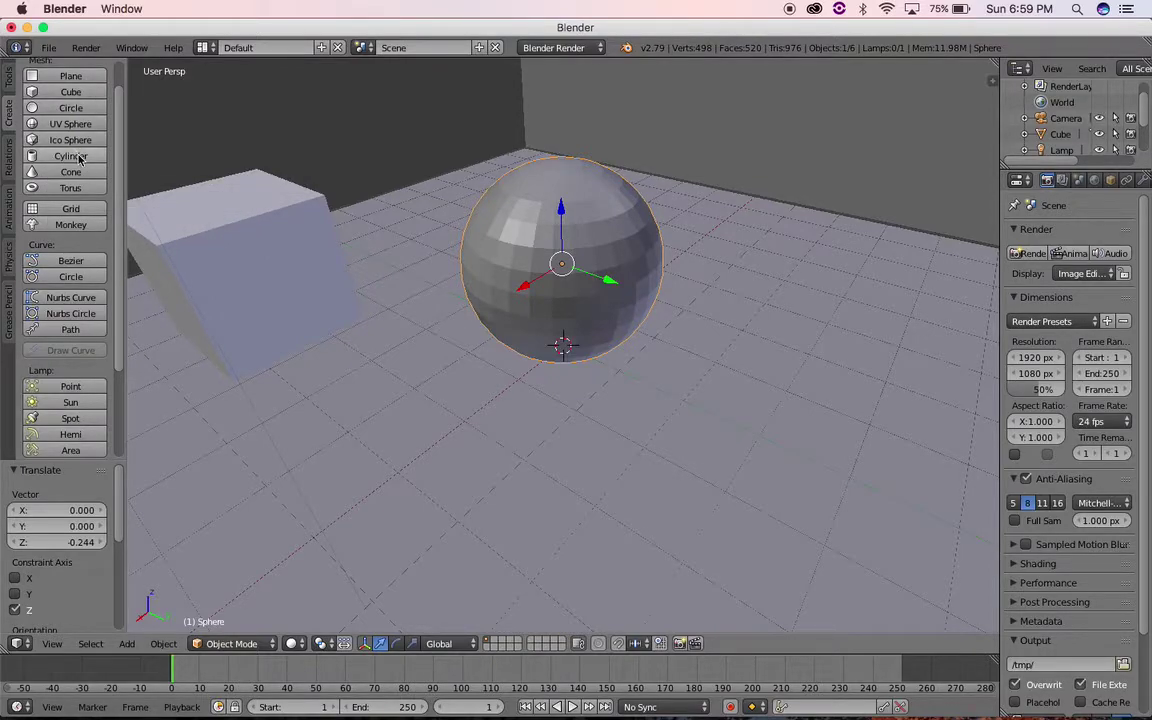
# Step: Add a cylinder on top of the sphere, raised 2.163 on Z and scaled to 0.810
pyautogui.click(53, 160)
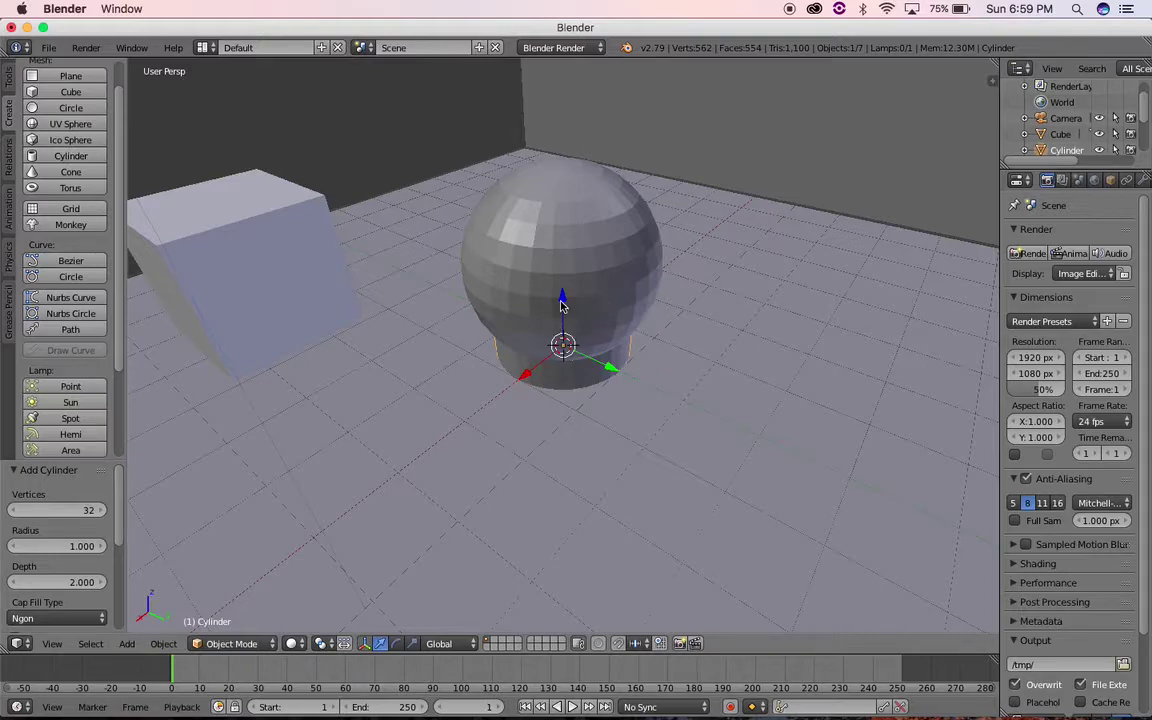
pyautogui.moveTo(561, 303); pyautogui.dragTo(563, 163)
pyautogui.press('s')
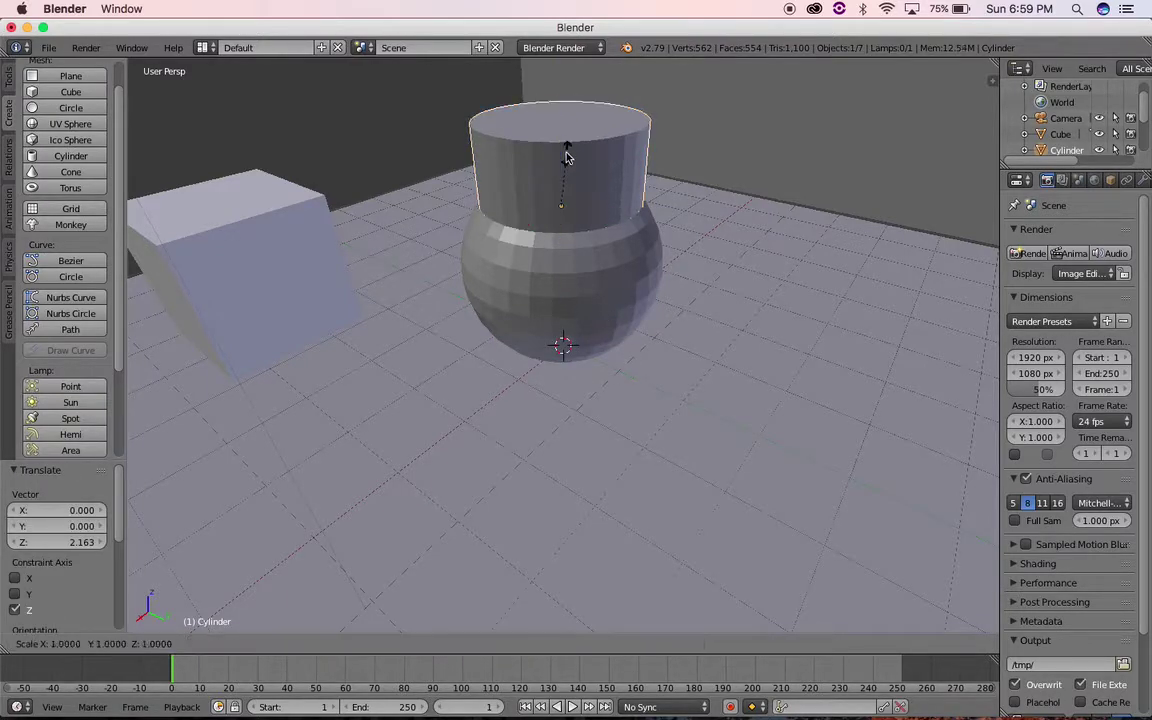
pyautogui.click(557, 170)
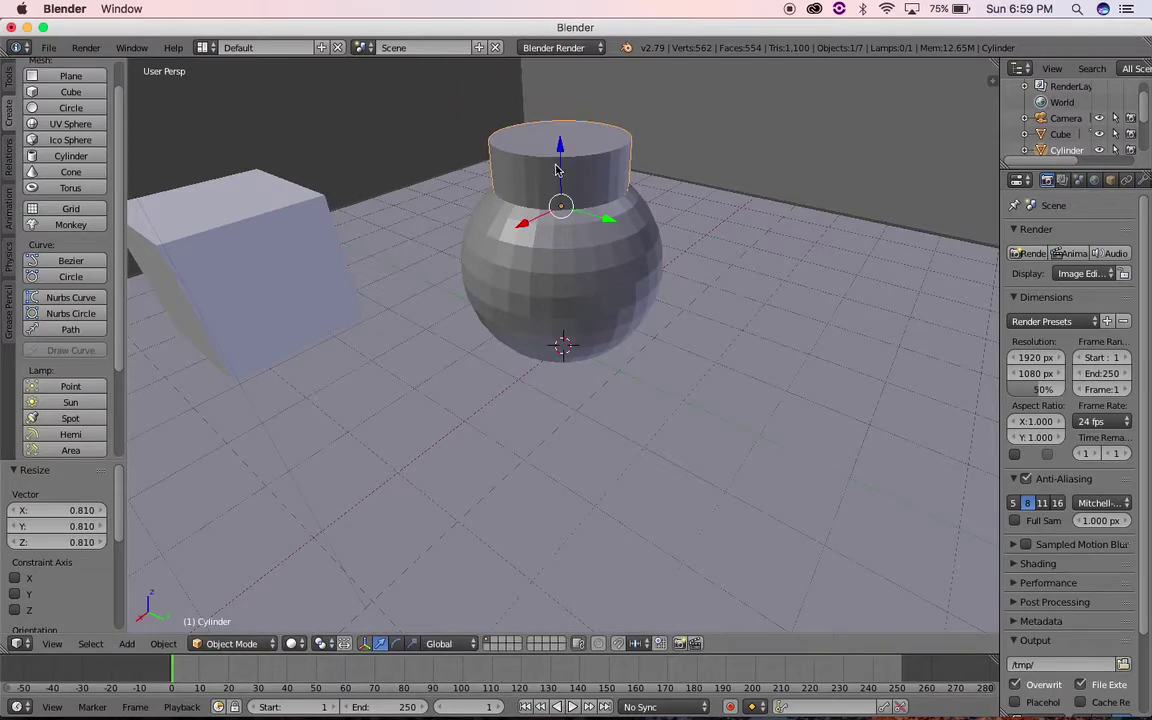
# Step: Add a Boolean modifier to the sphere
pyautogui.rightClick(573, 308)
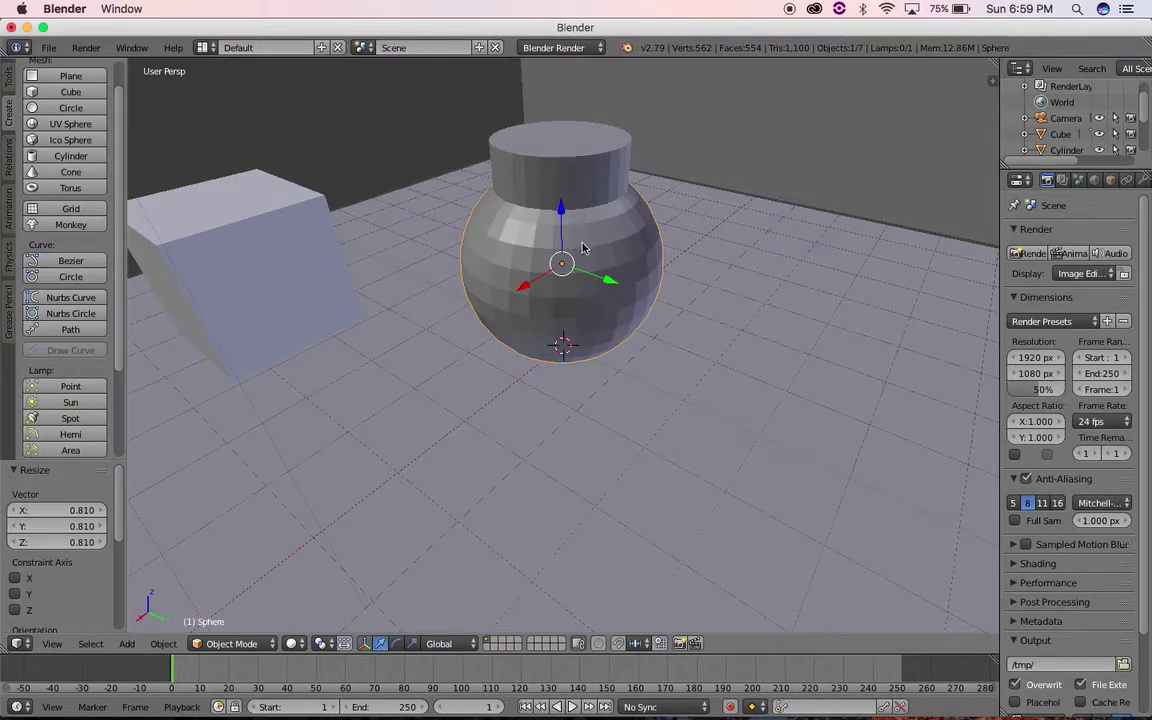
pyautogui.moveTo(1000, 236); pyautogui.dragTo(864, 254)
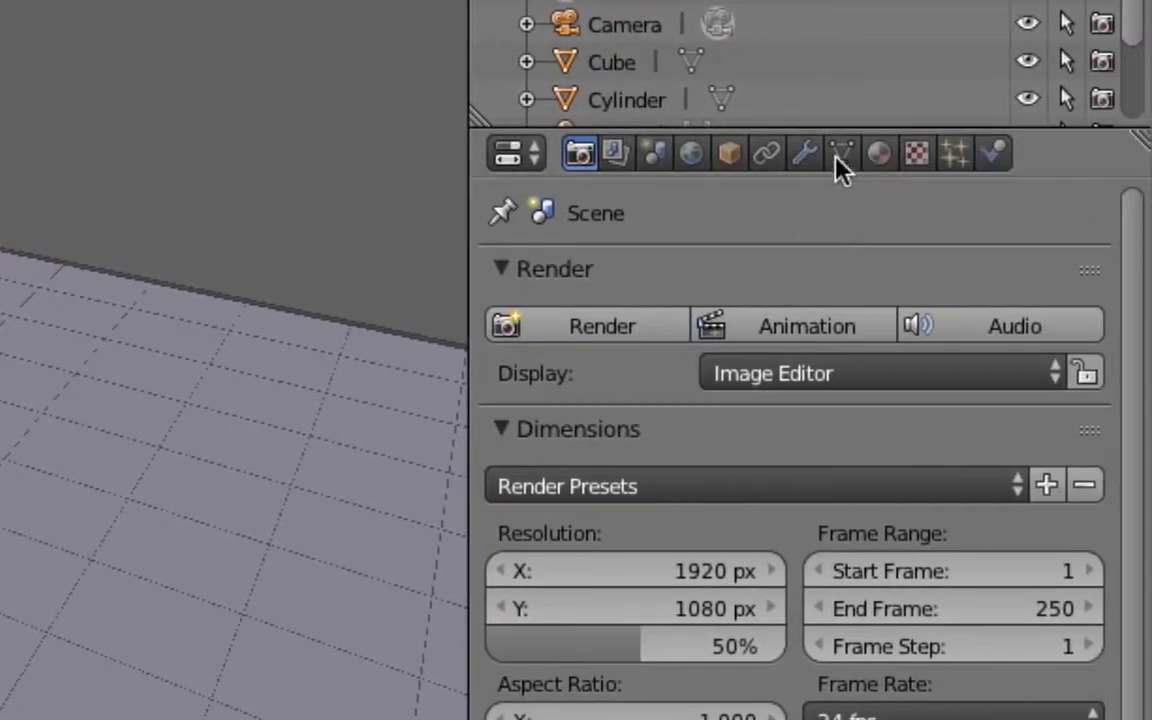
pyautogui.click(808, 158)
pyautogui.click(605, 285)
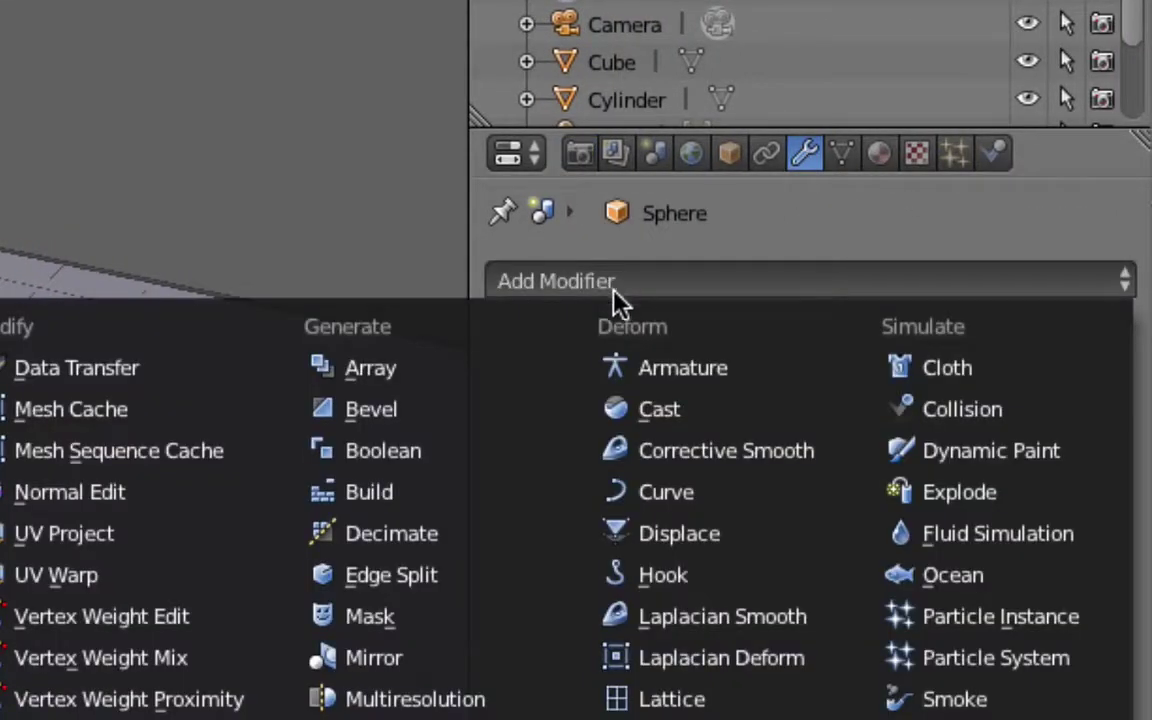
pyautogui.click(358, 456)
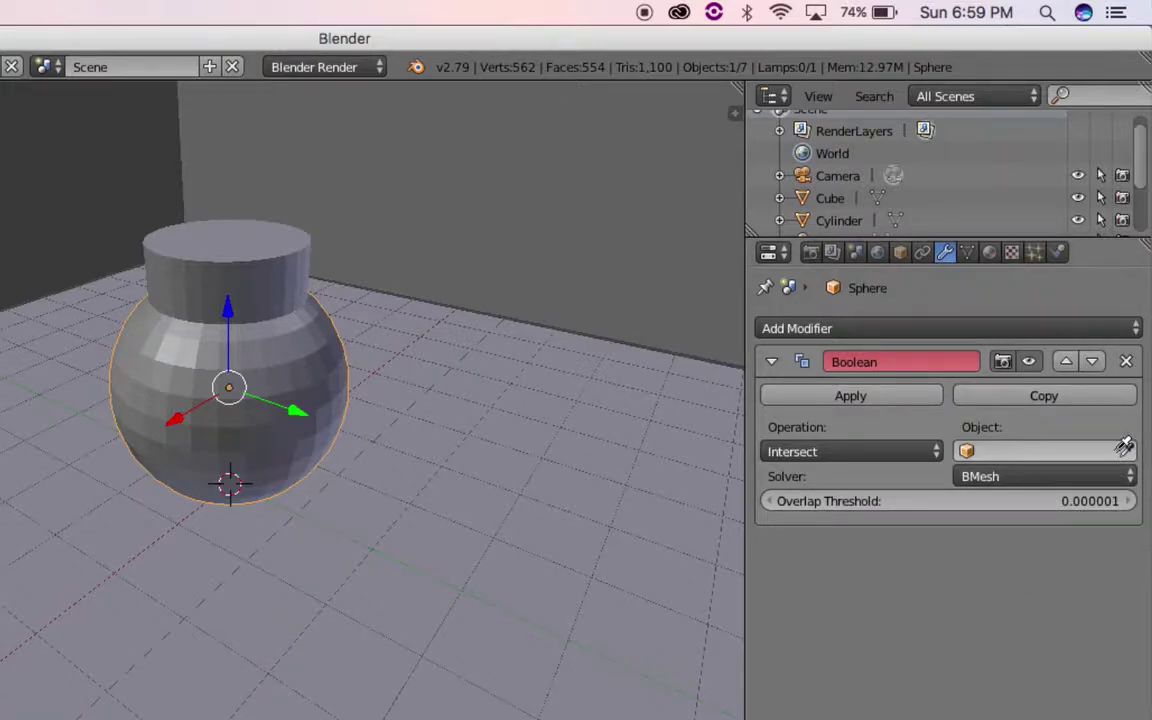
# Step: Set the Boolean to Difference with the Cylinder as object, and apply it
pyautogui.click(1124, 447)
pyautogui.click(970, 453)
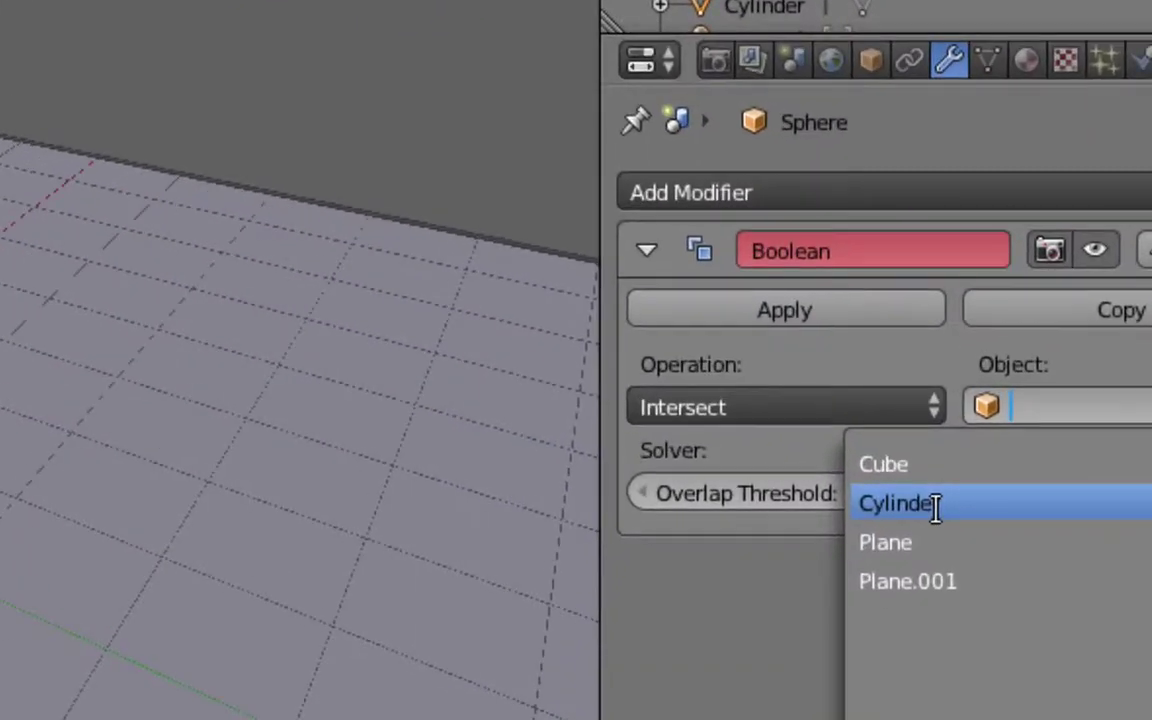
pyautogui.click(942, 505)
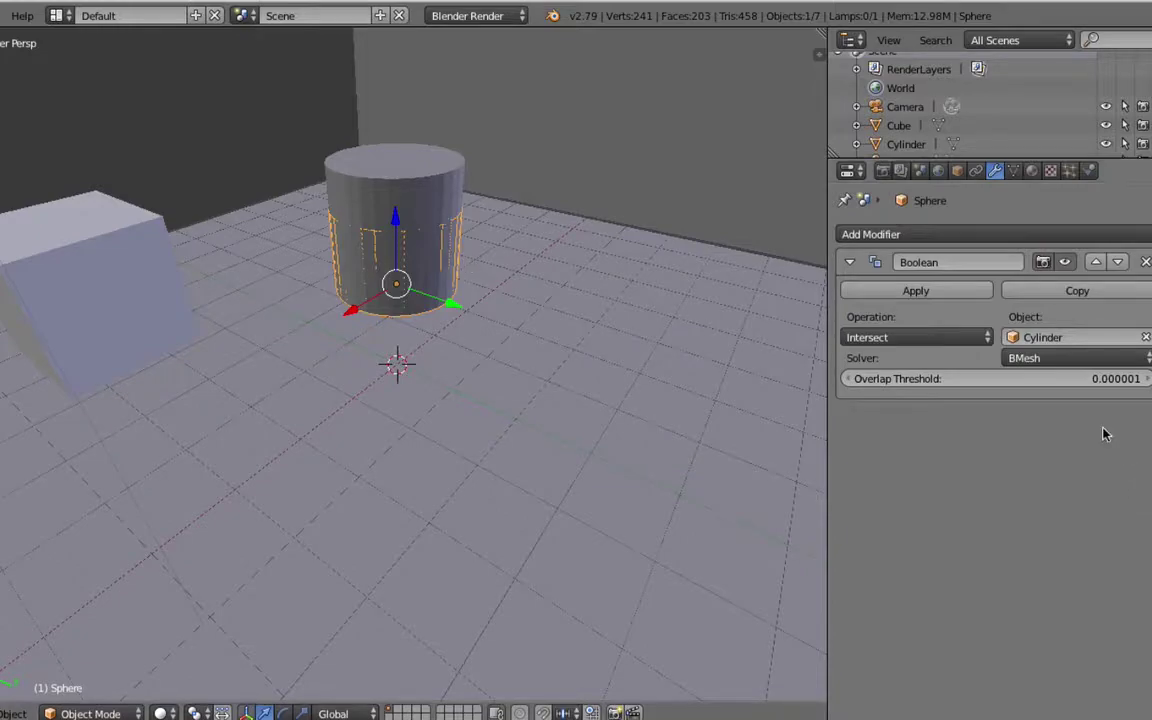
pyautogui.click(975, 340)
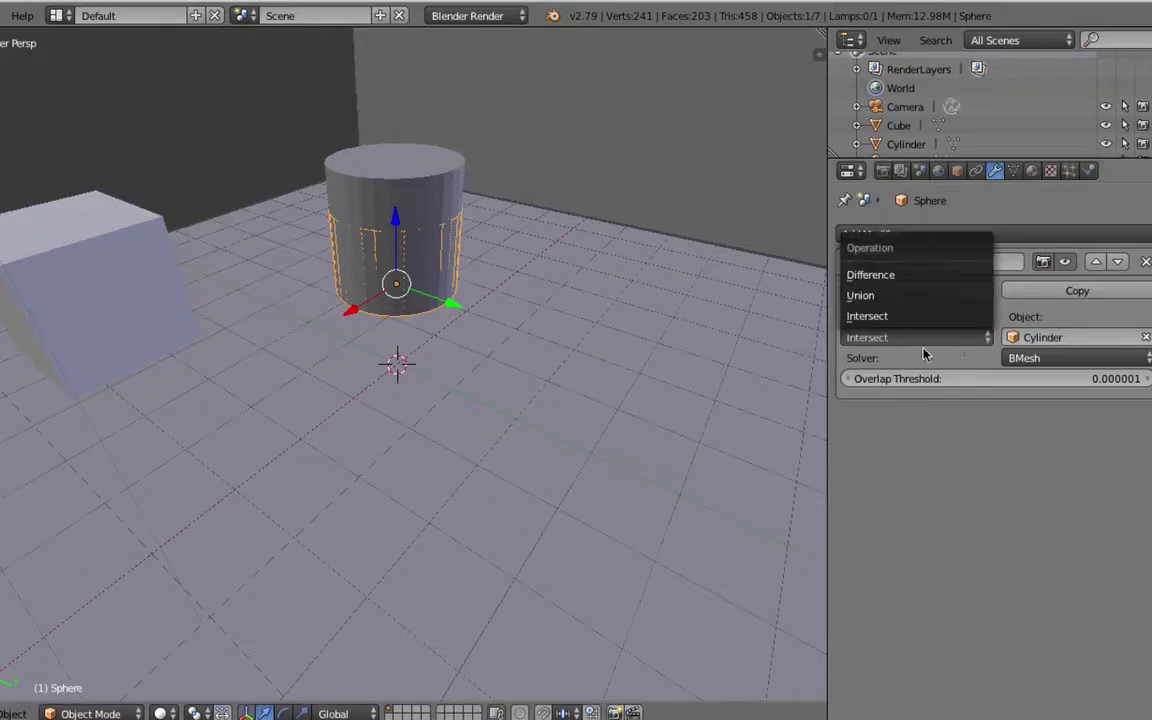
pyautogui.click(893, 276)
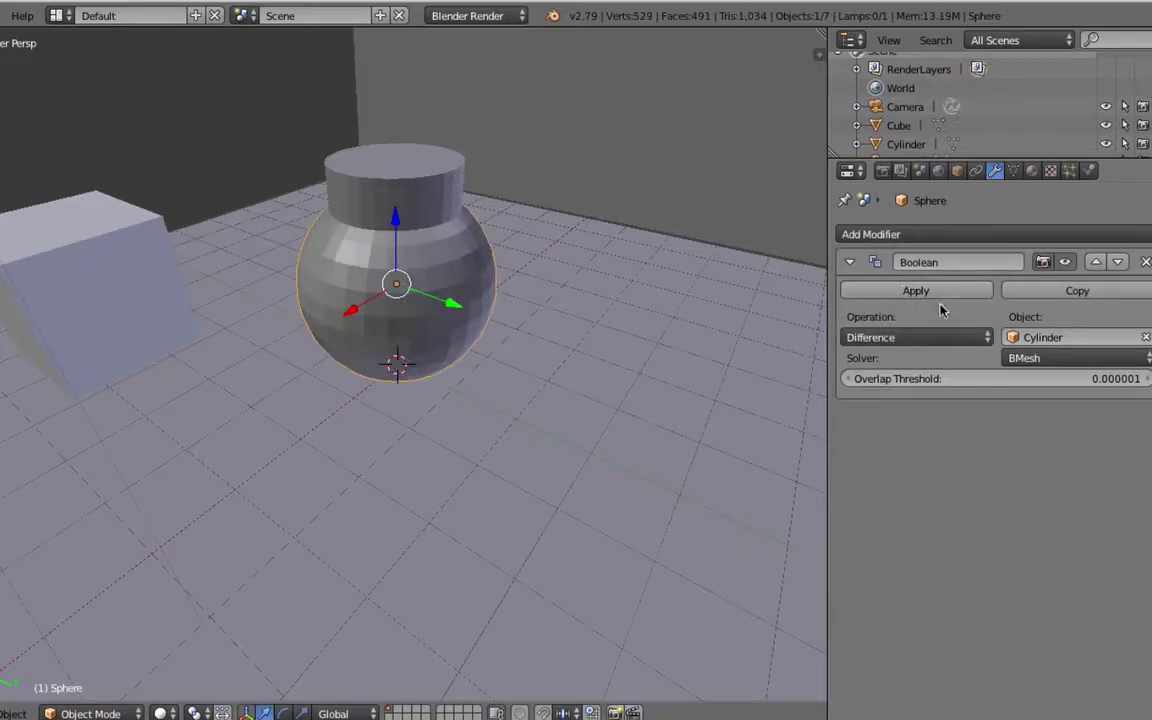
pyautogui.click(943, 294)
pyautogui.rightClick(381, 190)
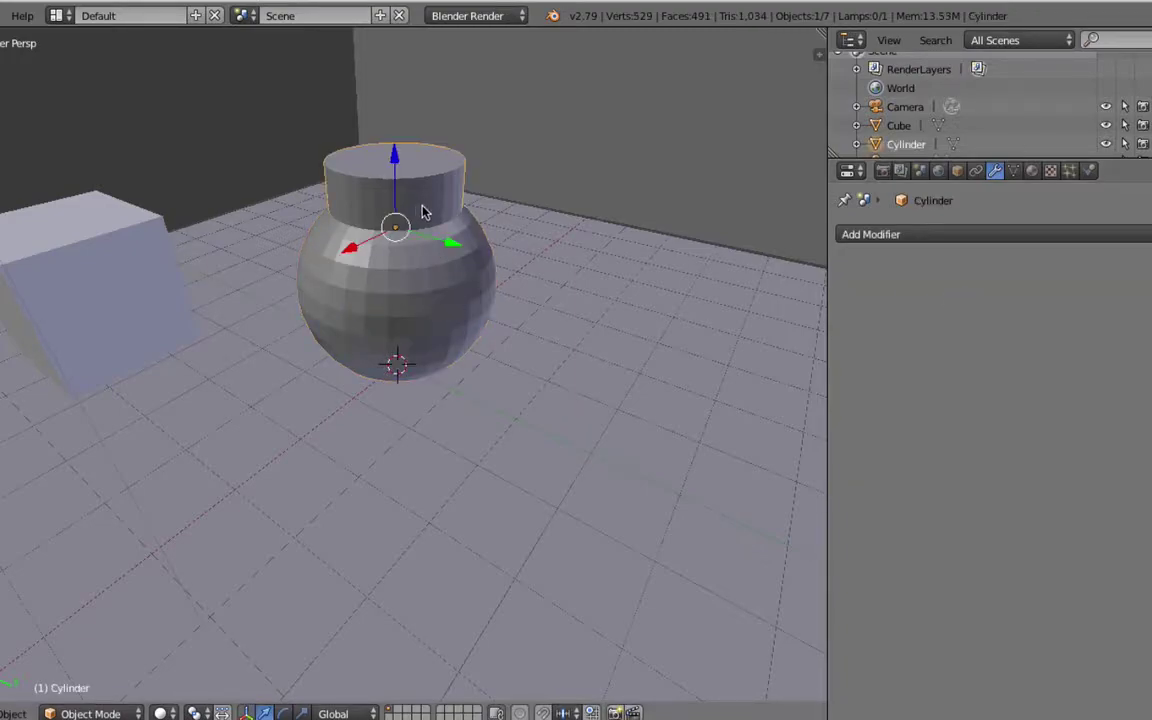
# Step: Move the cylinder off the sphere to reveal its hollowed top
pyautogui.press('g')
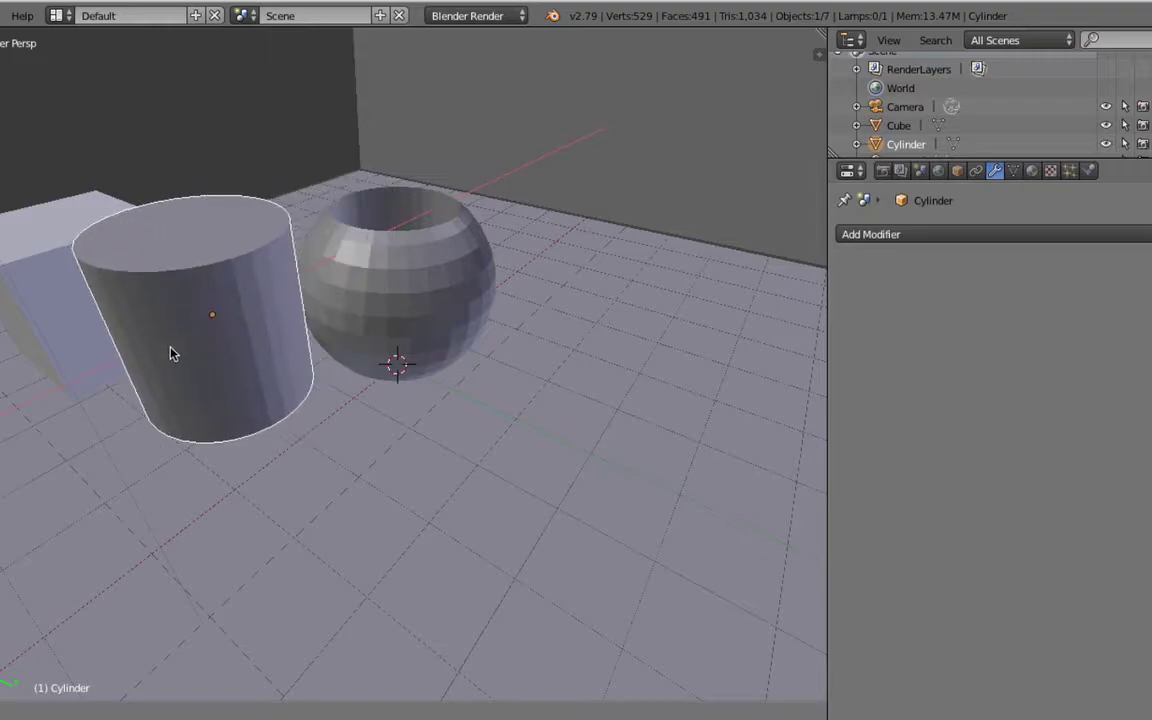
pyautogui.click(172, 350)
pyautogui.press('g')
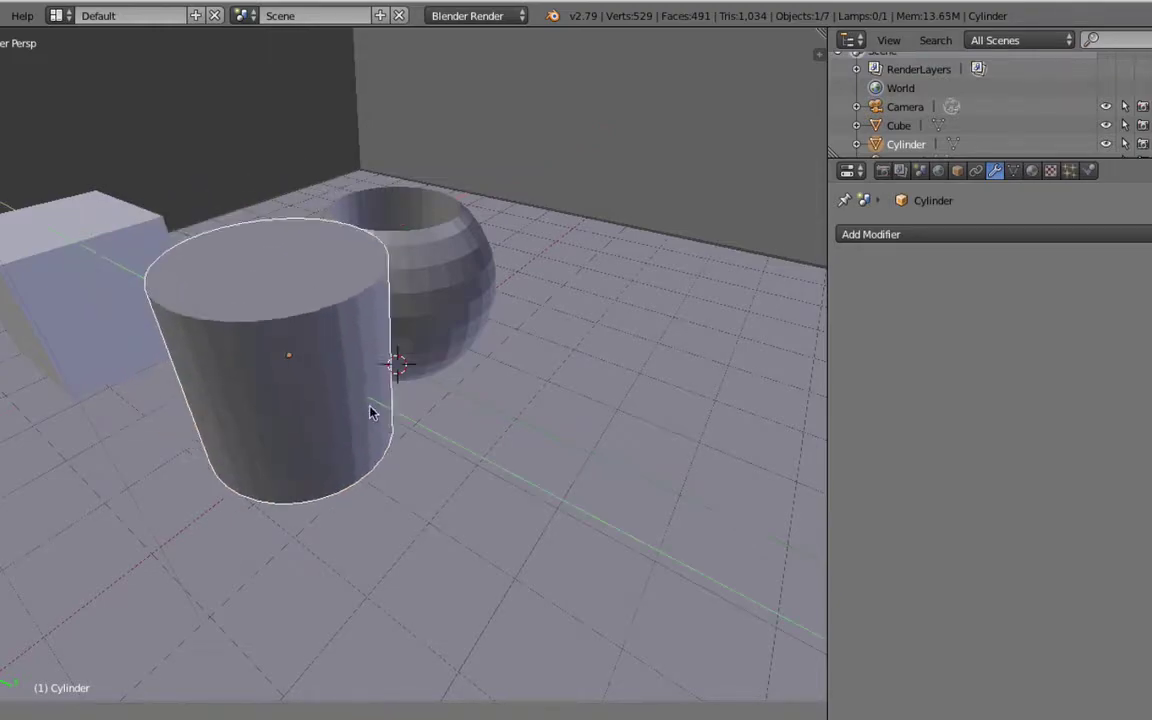
pyautogui.click(477, 455)
pyautogui.moveTo(234, 442); pyautogui.dragTo(341, 351, button='middle')
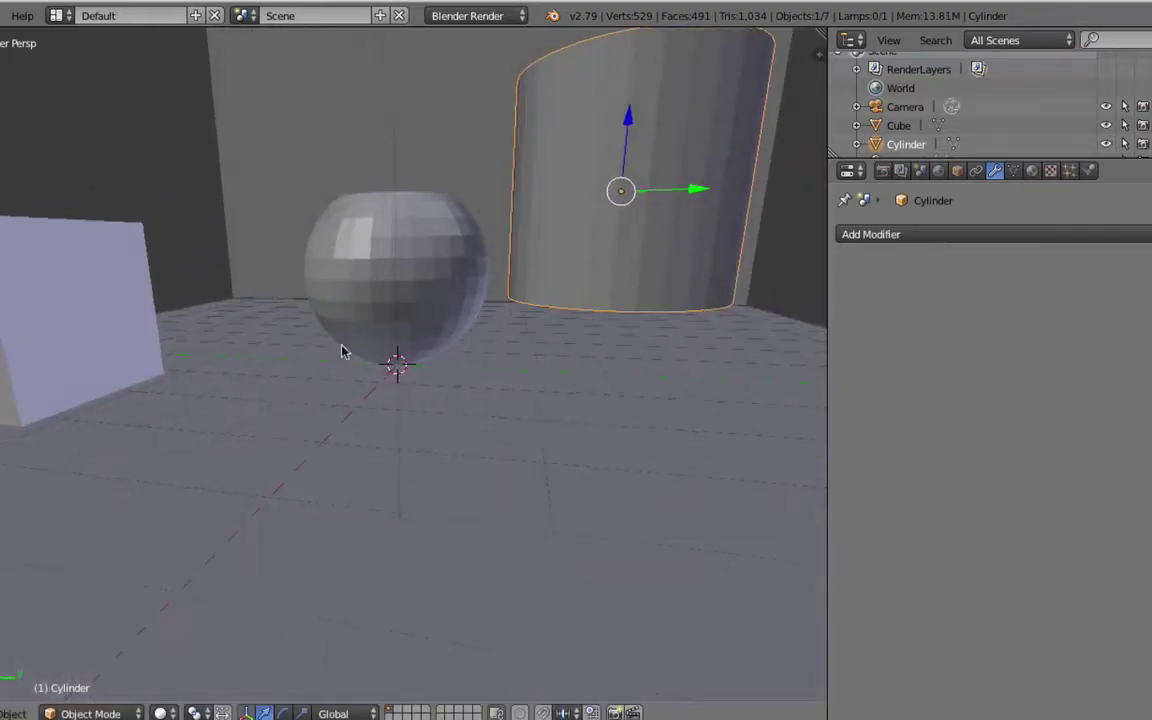
pyautogui.press('g')
pyautogui.click(617, 297)
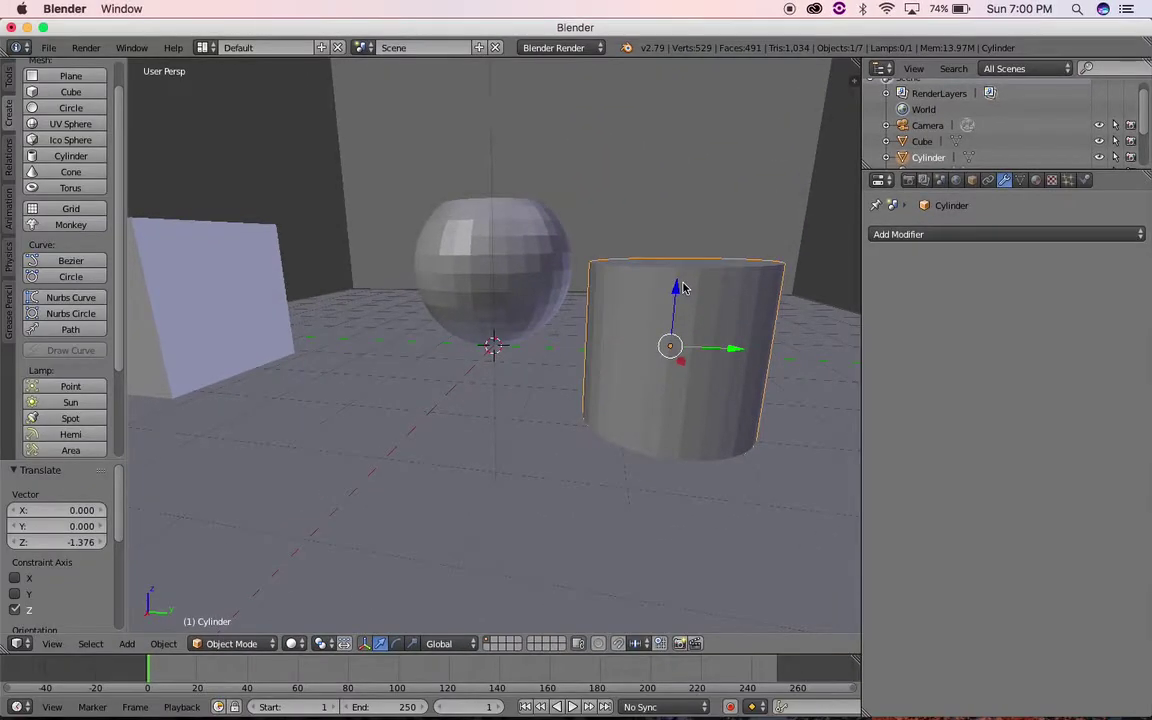
# Step: Nudge the cylinder up and along Y, then show the sphere's material settings
pyautogui.moveTo(677, 294); pyautogui.dragTo(681, 288)
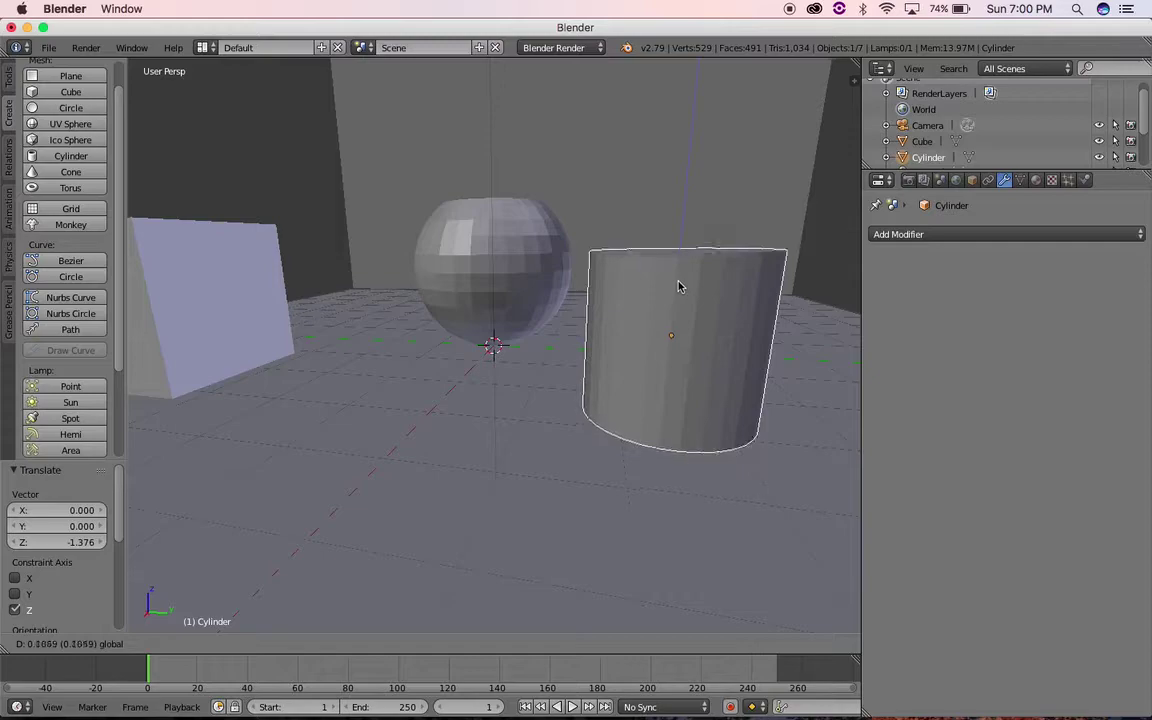
pyautogui.moveTo(745, 346); pyautogui.dragTo(776, 350)
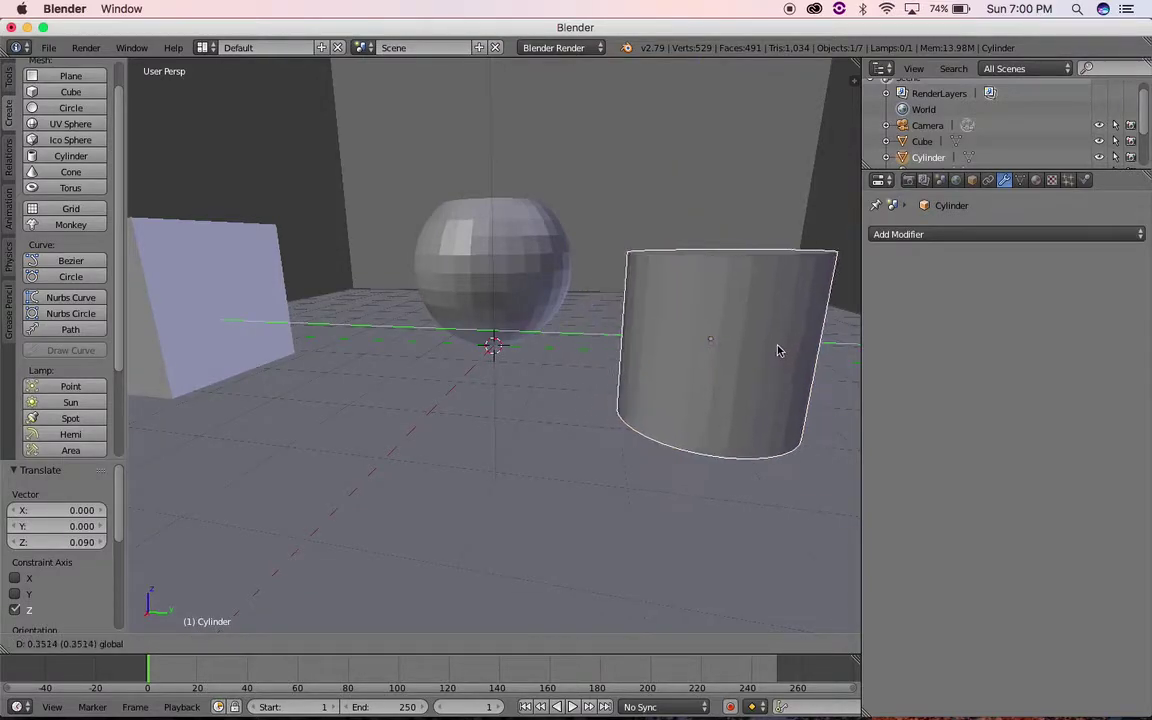
pyautogui.click(776, 350)
pyautogui.moveTo(586, 337)
pyautogui.mouseDown(button='middle')
pyautogui.moveTo(488, 352)
pyautogui.moveTo(498, 368)
pyautogui.mouseUp(button='middle')
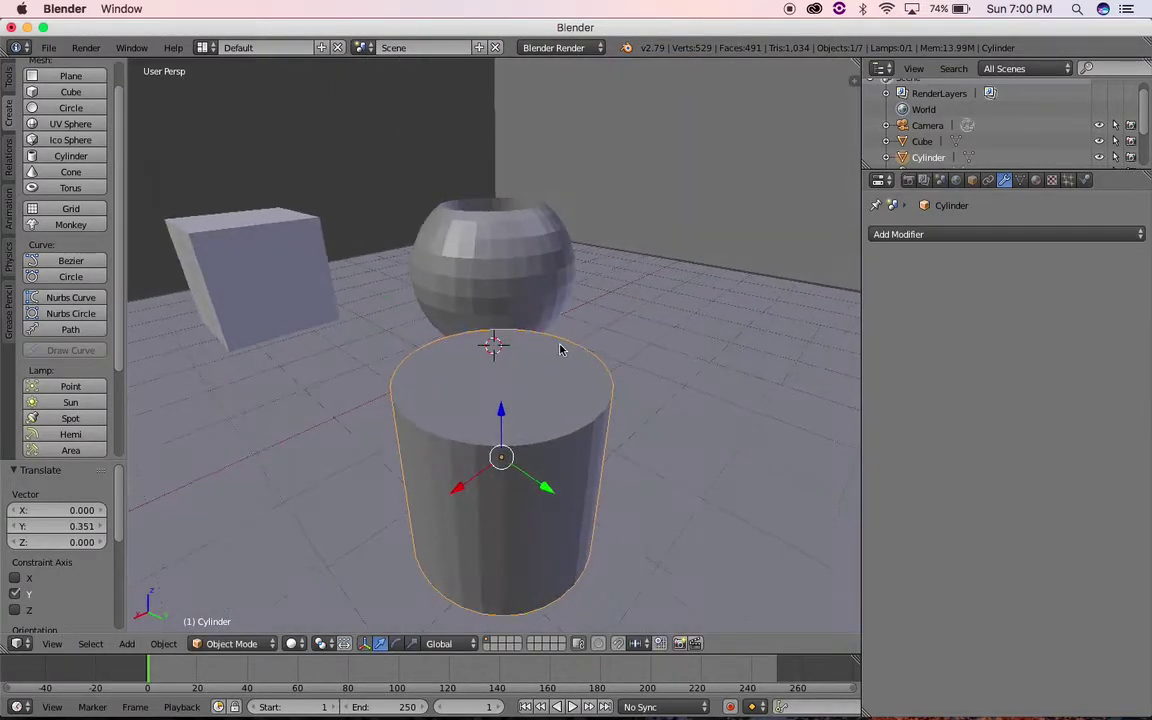
pyautogui.scroll(-2, 440, 258)
pyautogui.scroll(5, 486, 291)
pyautogui.moveTo(314, 328); pyautogui.dragTo(363, 337, button='middle')
pyautogui.rightClick(470, 272)
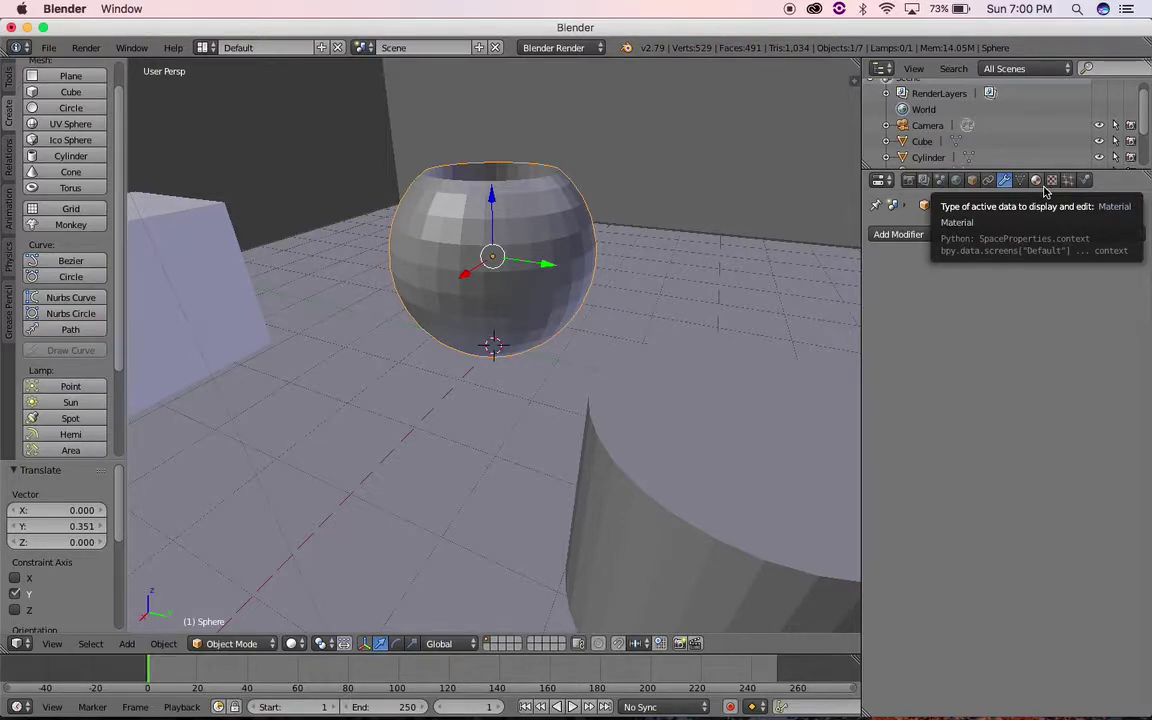
pyautogui.click(1035, 180)
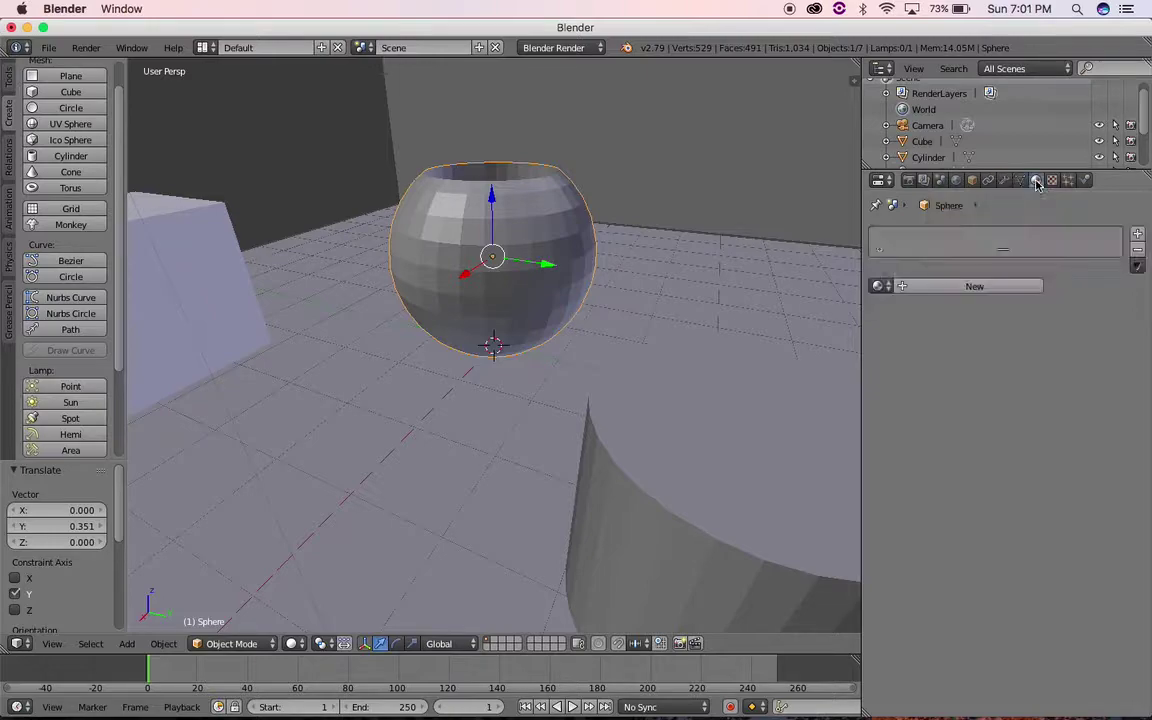
# Step: Create a new material for the sphere and rename it 'degradado'
pyautogui.click(928, 288)
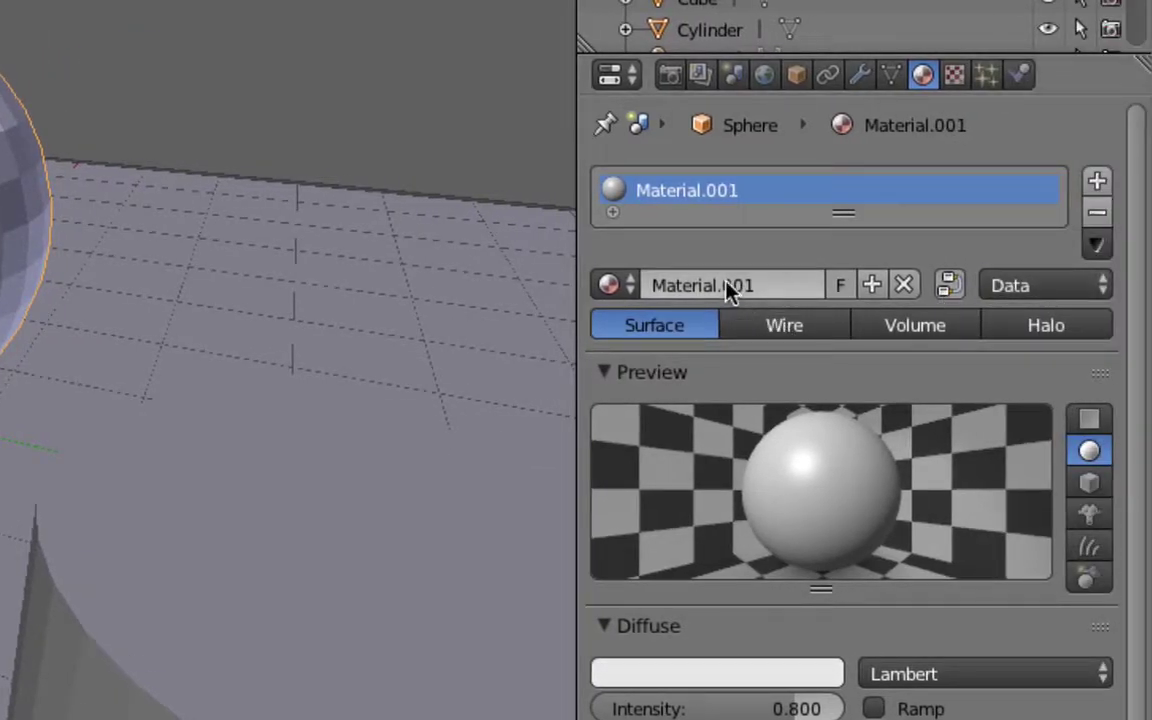
pyautogui.click(729, 288)
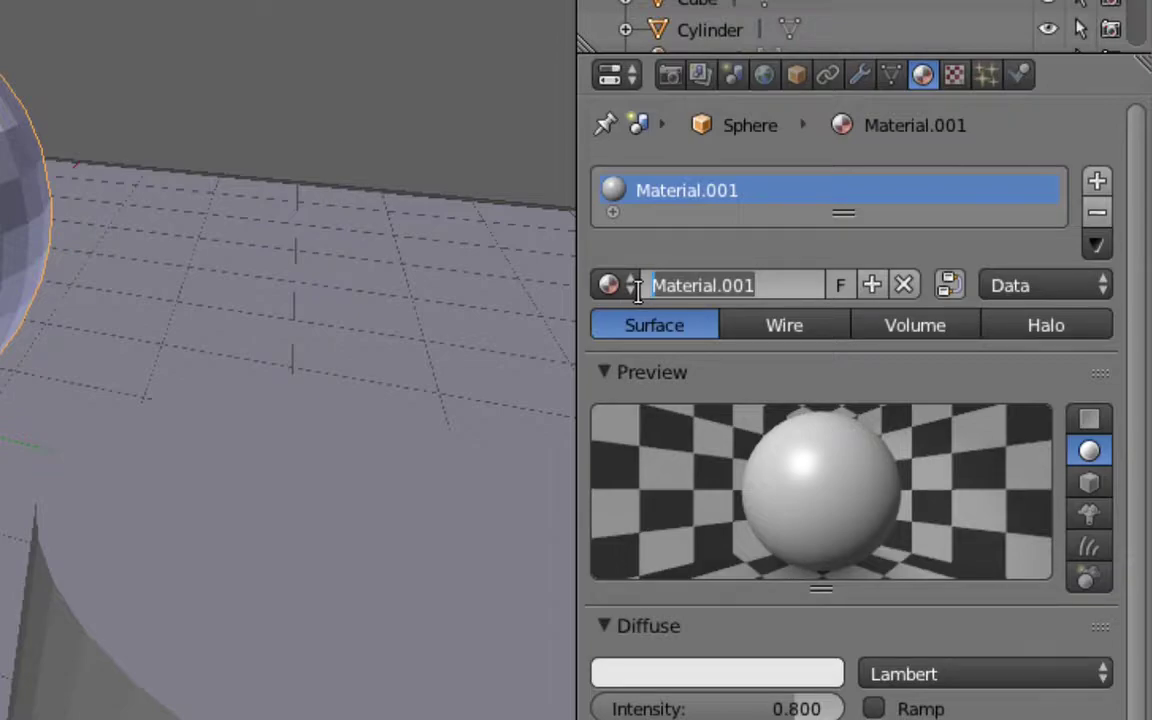
pyautogui.write('degradado')
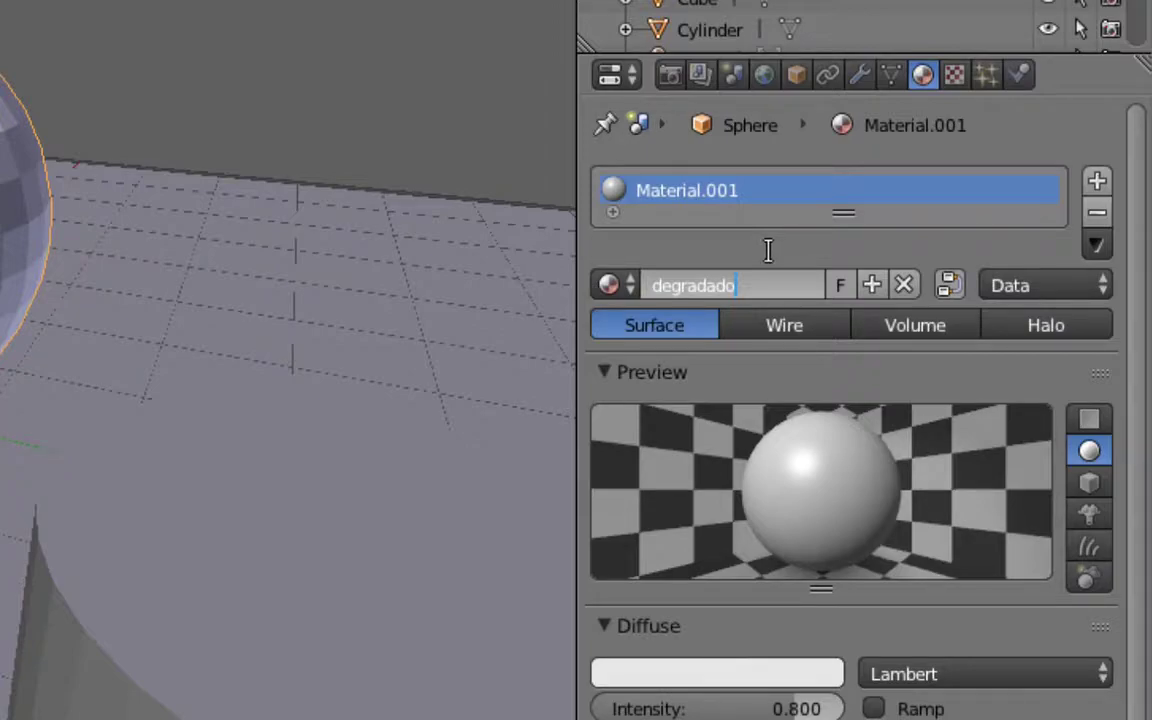
pyautogui.press('Return')
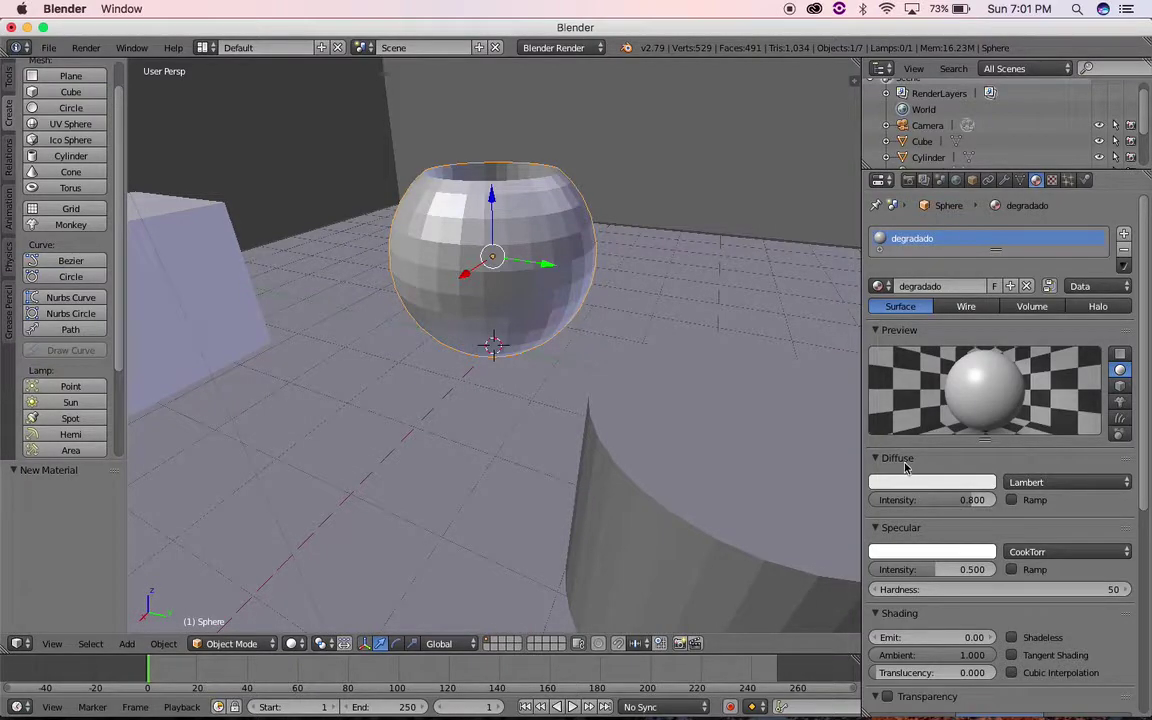
# Step: Give degradado a blue diffuse colour and purple specular colour at intensity 0.950
pyautogui.click(897, 613)
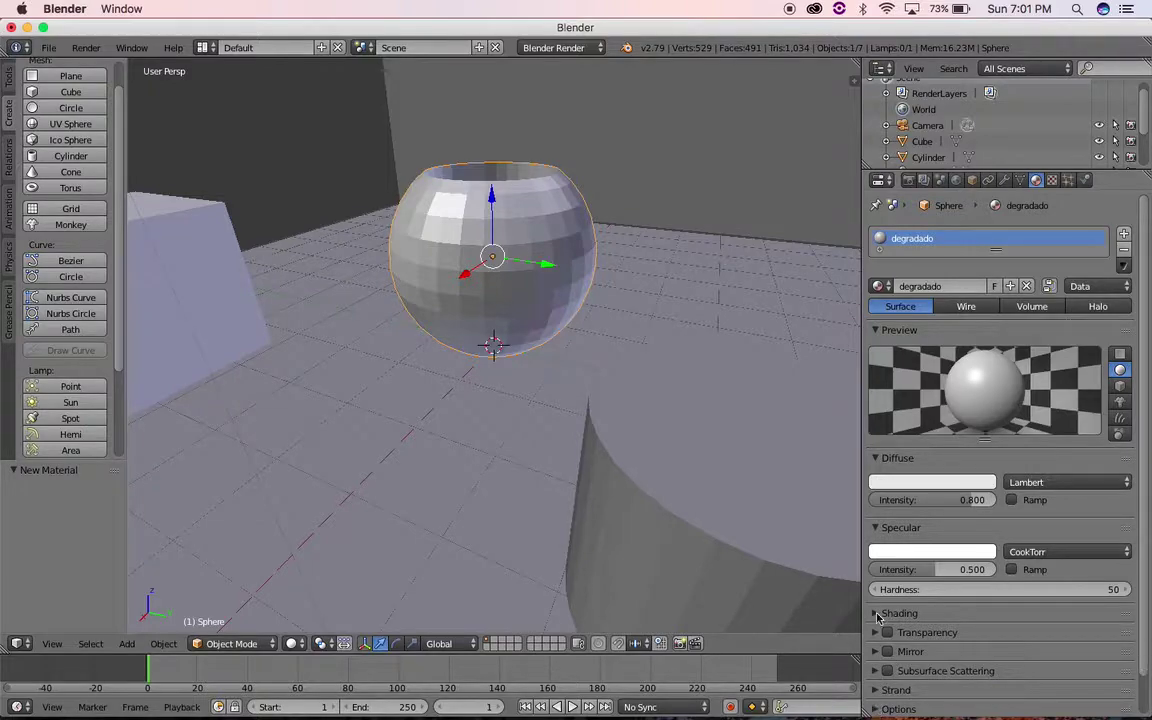
pyautogui.scroll(-1, 885, 612)
pyautogui.scroll(1, 870, 578)
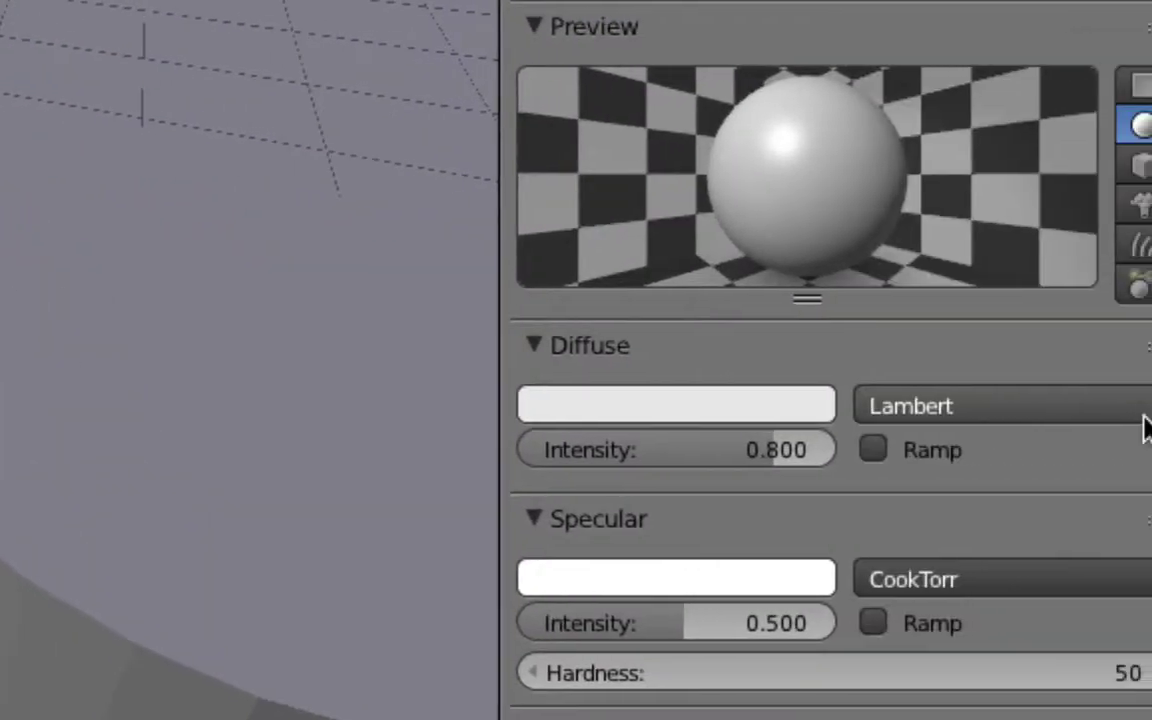
pyautogui.click(758, 410)
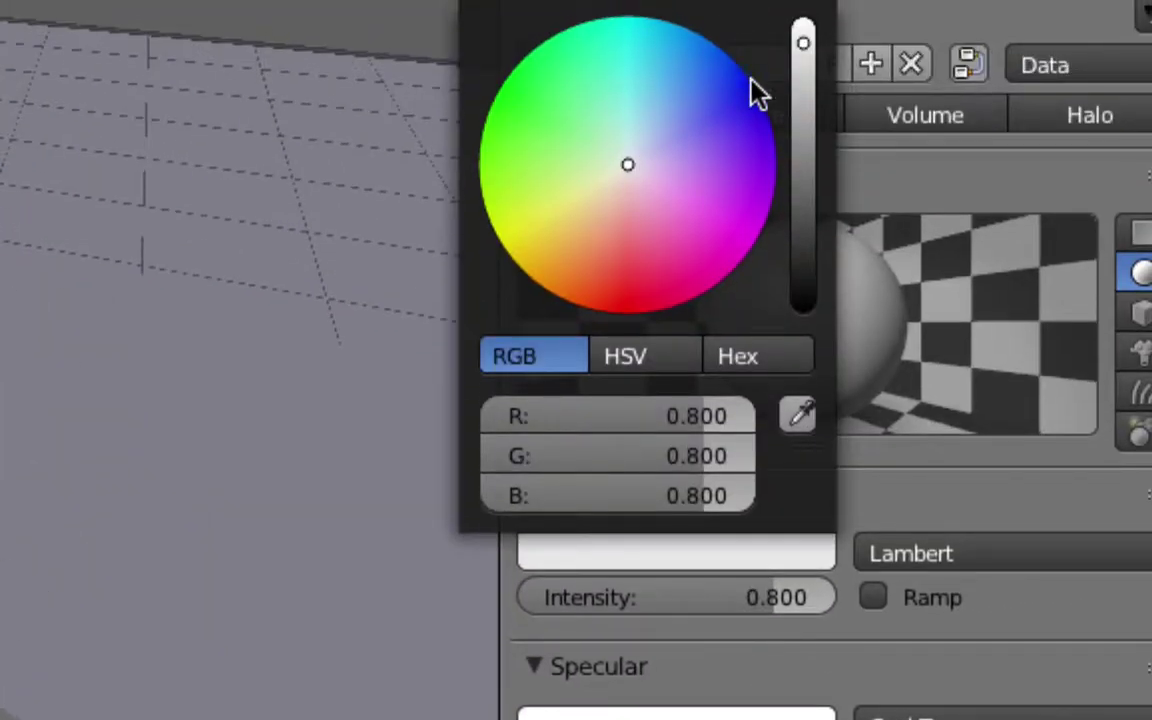
pyautogui.click(740, 91)
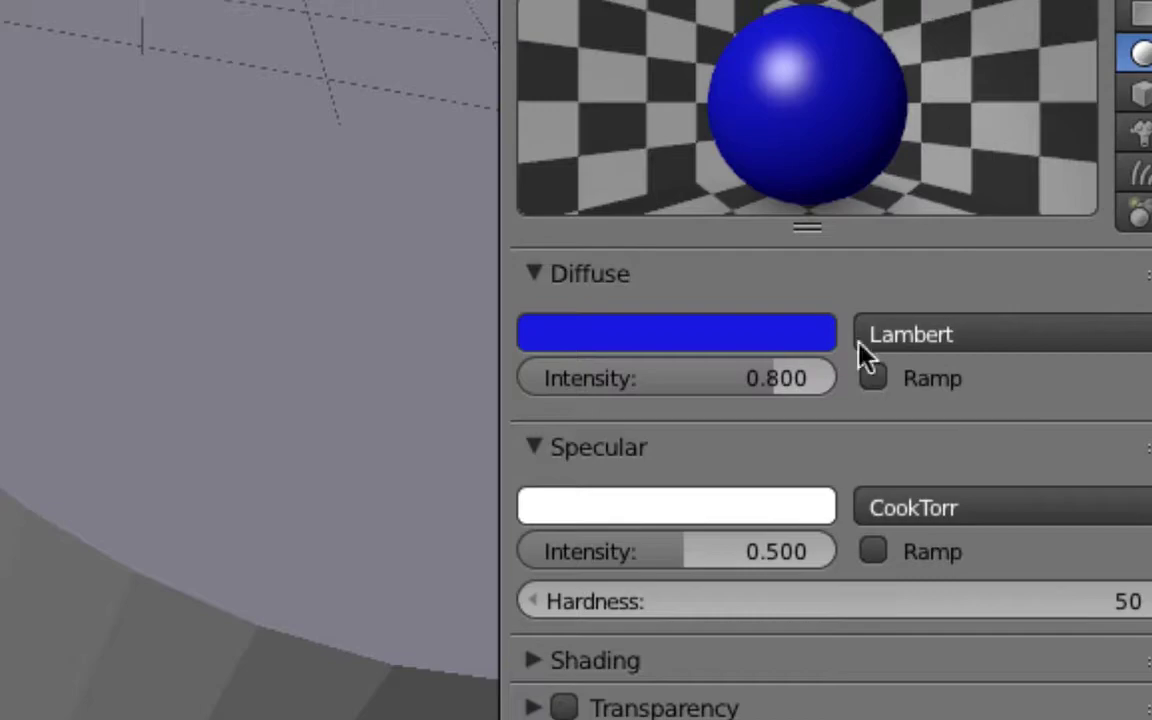
pyautogui.click(740, 508)
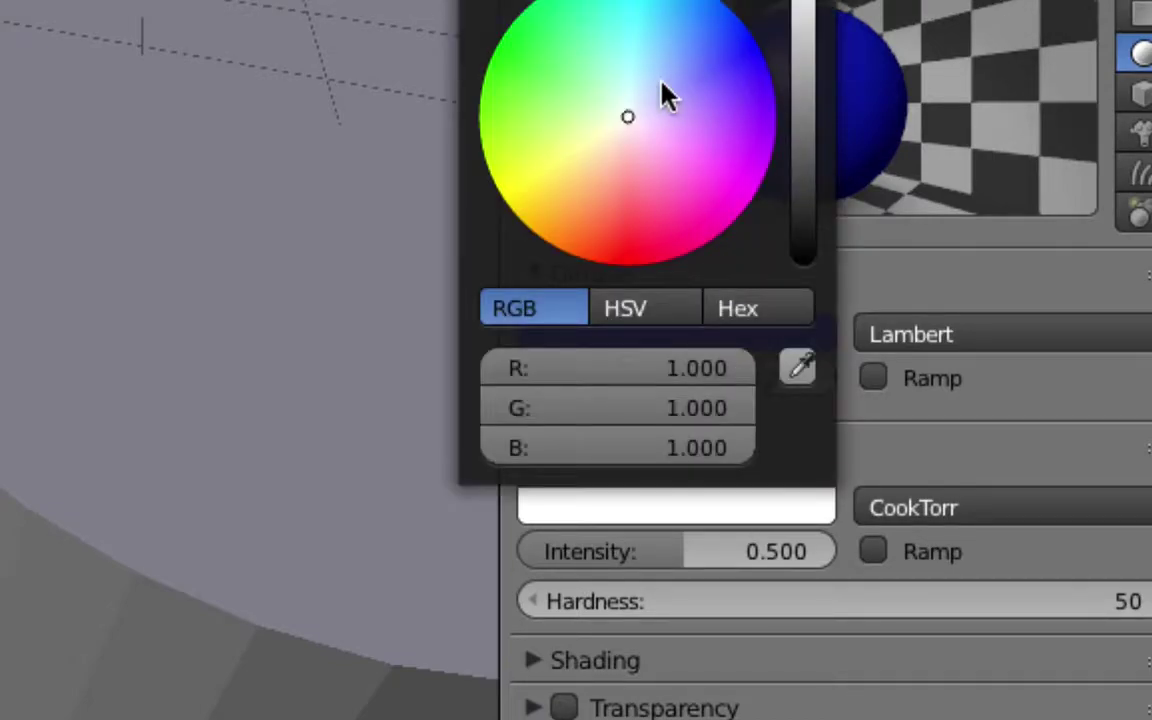
pyautogui.click(698, 108)
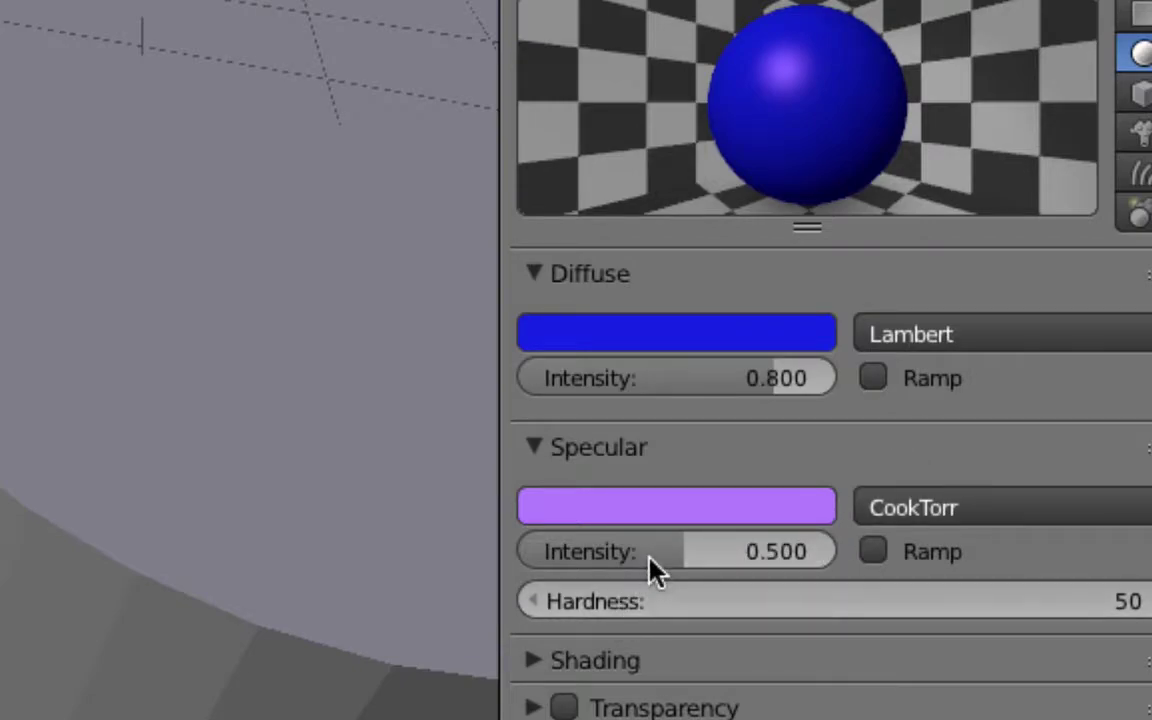
pyautogui.moveTo(681, 558)
pyautogui.mouseDown()
pyautogui.moveTo(836, 552)
pyautogui.moveTo(660, 552)
pyautogui.moveTo(831, 552)
pyautogui.moveTo(823, 545)
pyautogui.mouseUp()
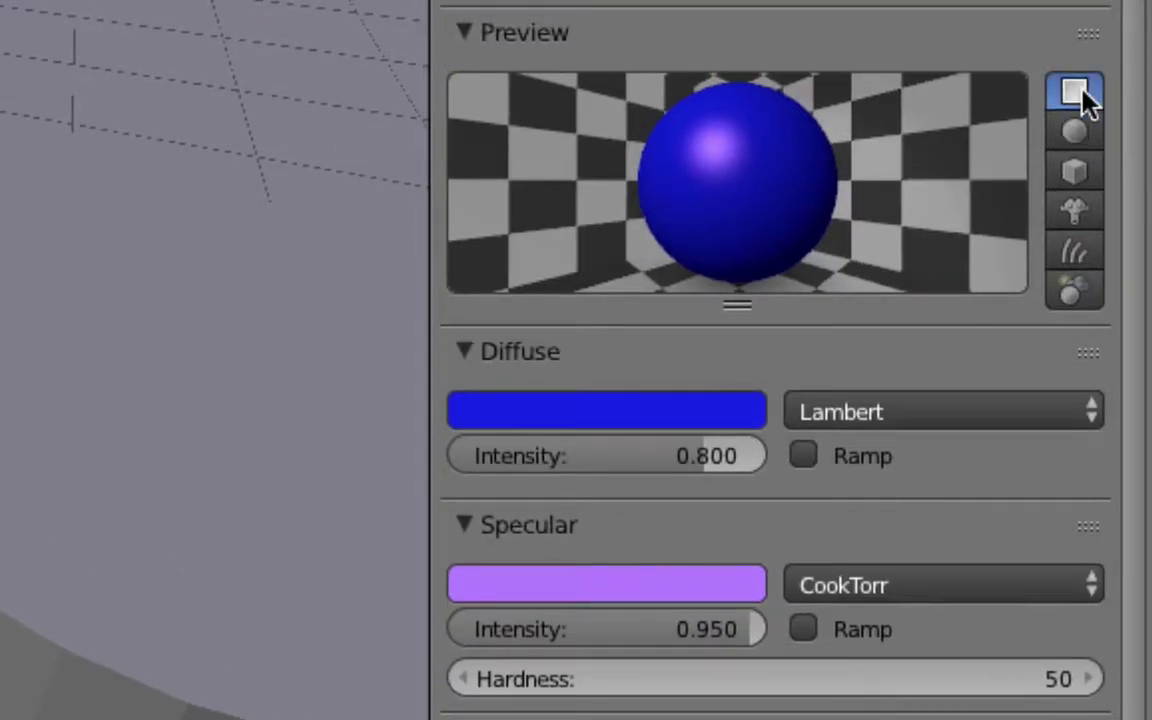
pyautogui.click(1080, 92)
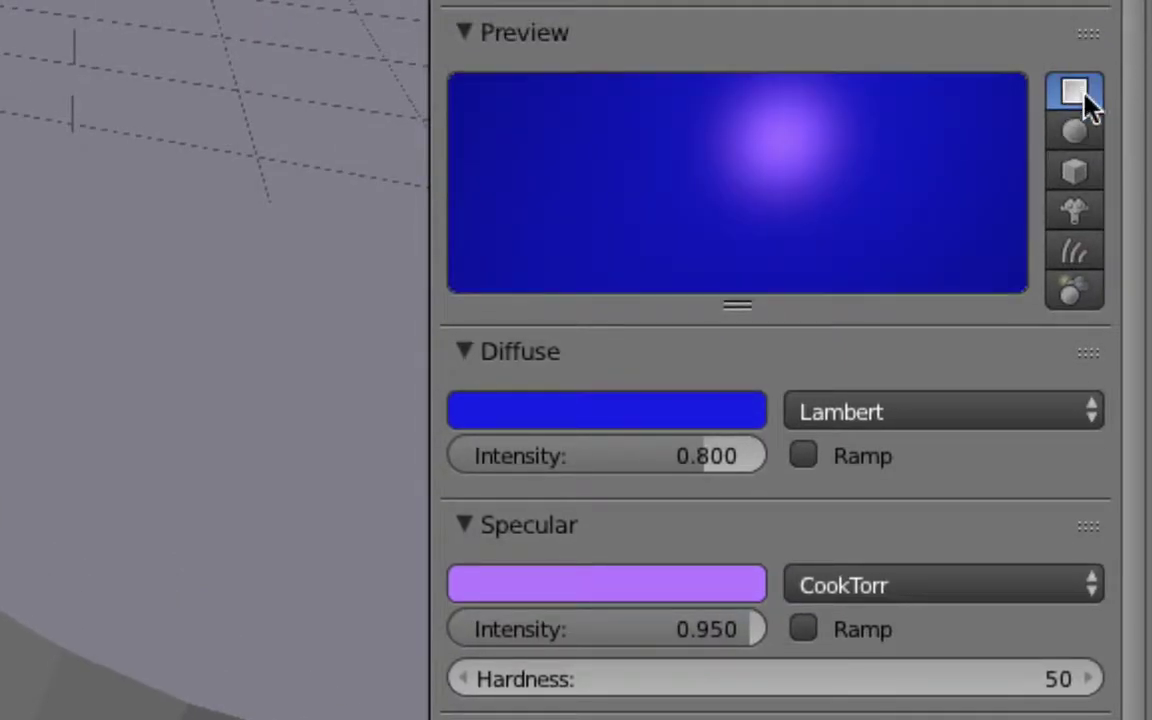
# Step: Cycle the preview through sphere, cube, monkey, hair and sky shapes, ending on sphere
pyautogui.click(1078, 130)
pyautogui.click(1076, 171)
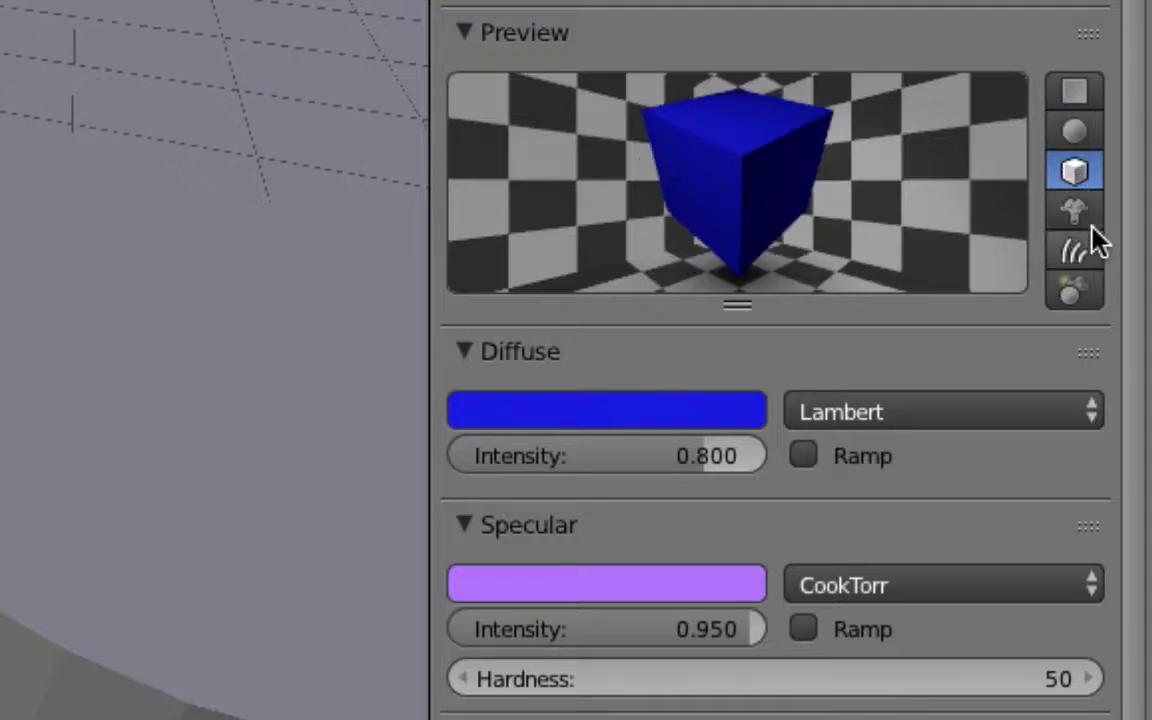
pyautogui.click(1071, 212)
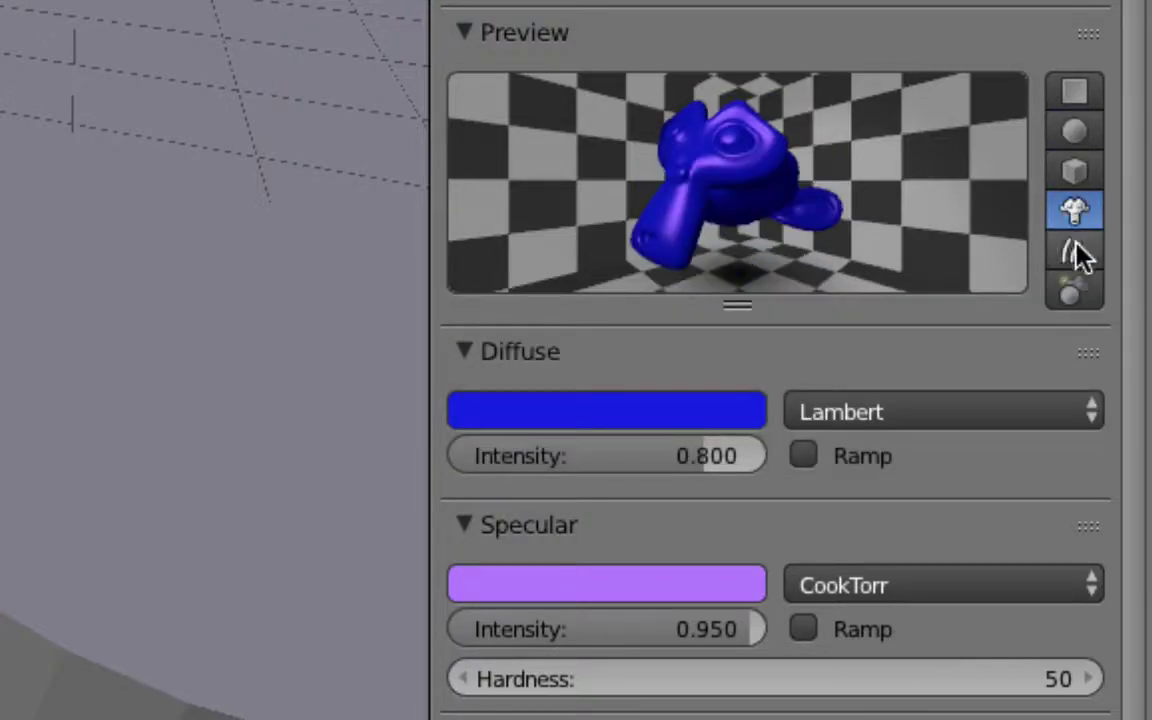
pyautogui.click(1074, 253)
pyautogui.click(1072, 292)
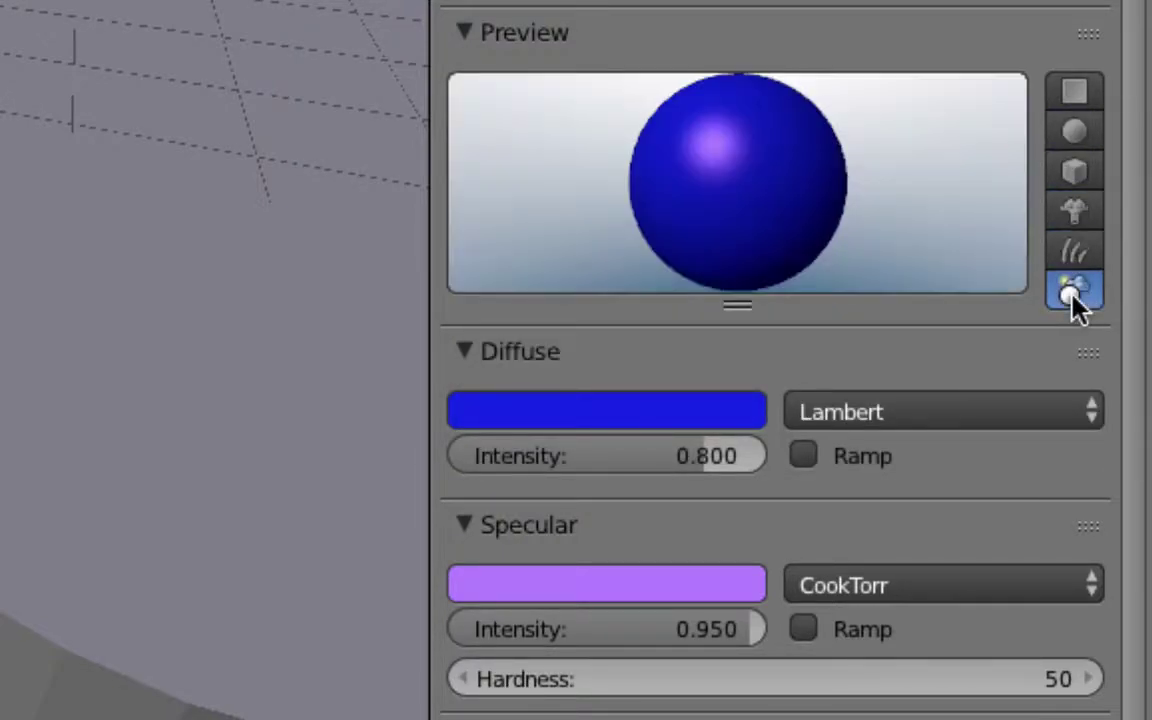
pyautogui.click(1074, 133)
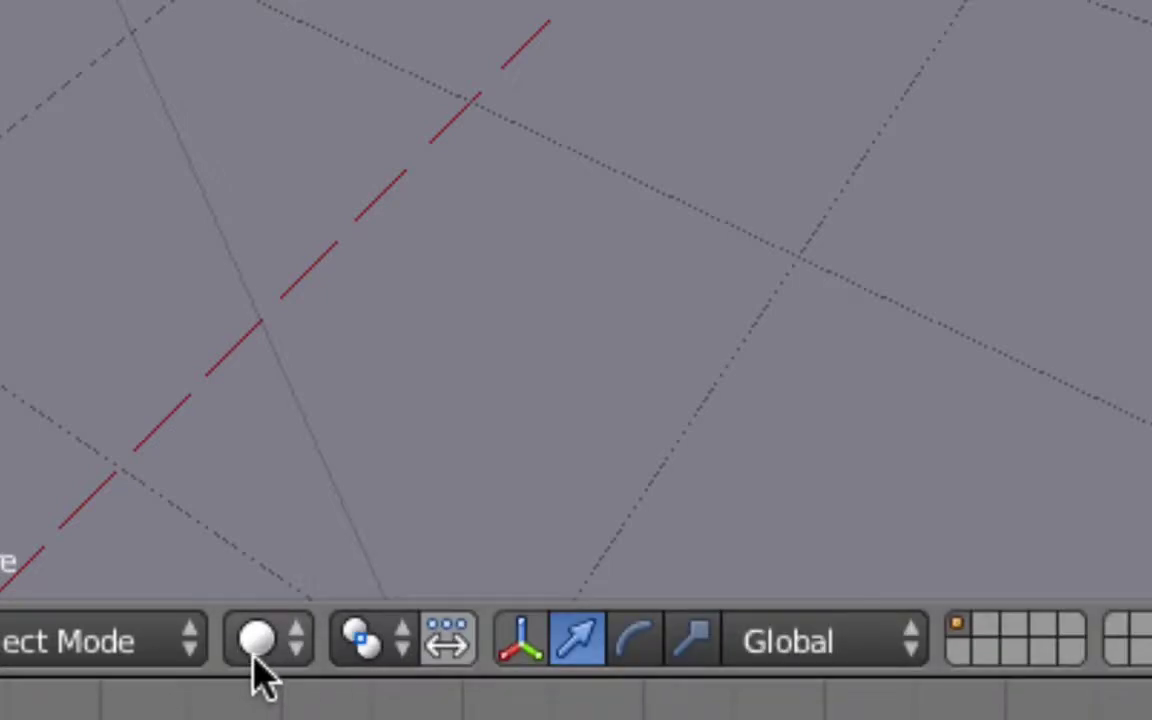
pyautogui.click(258, 641)
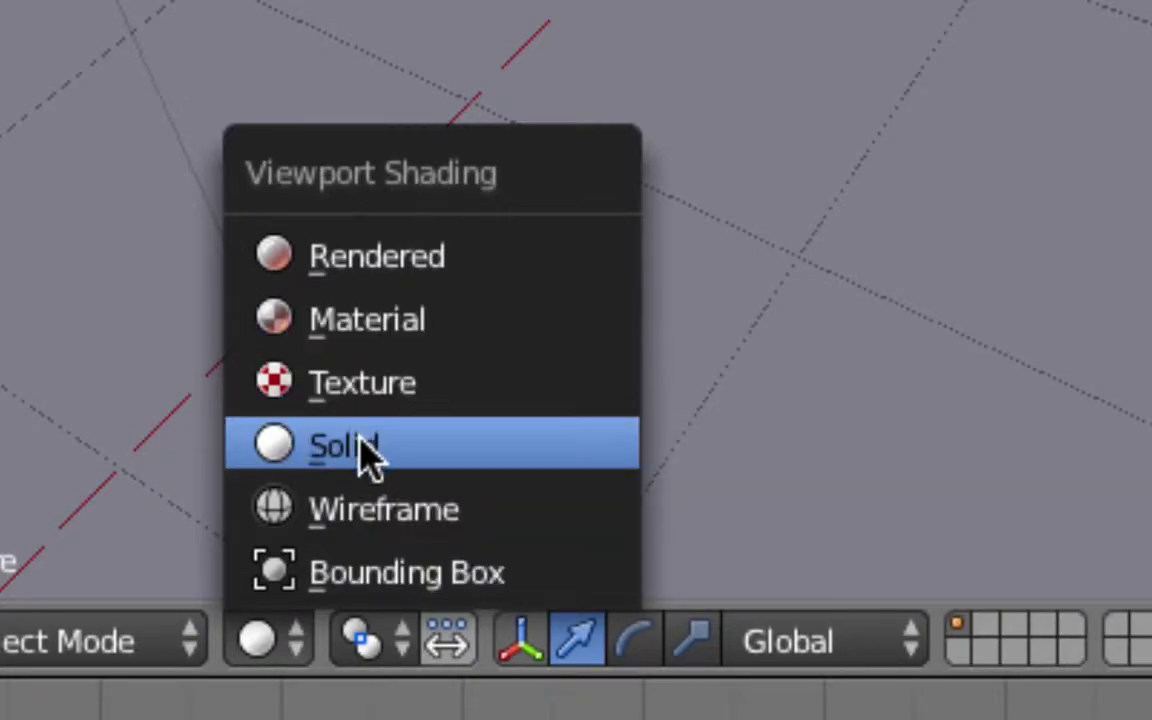
pyautogui.click(398, 276)
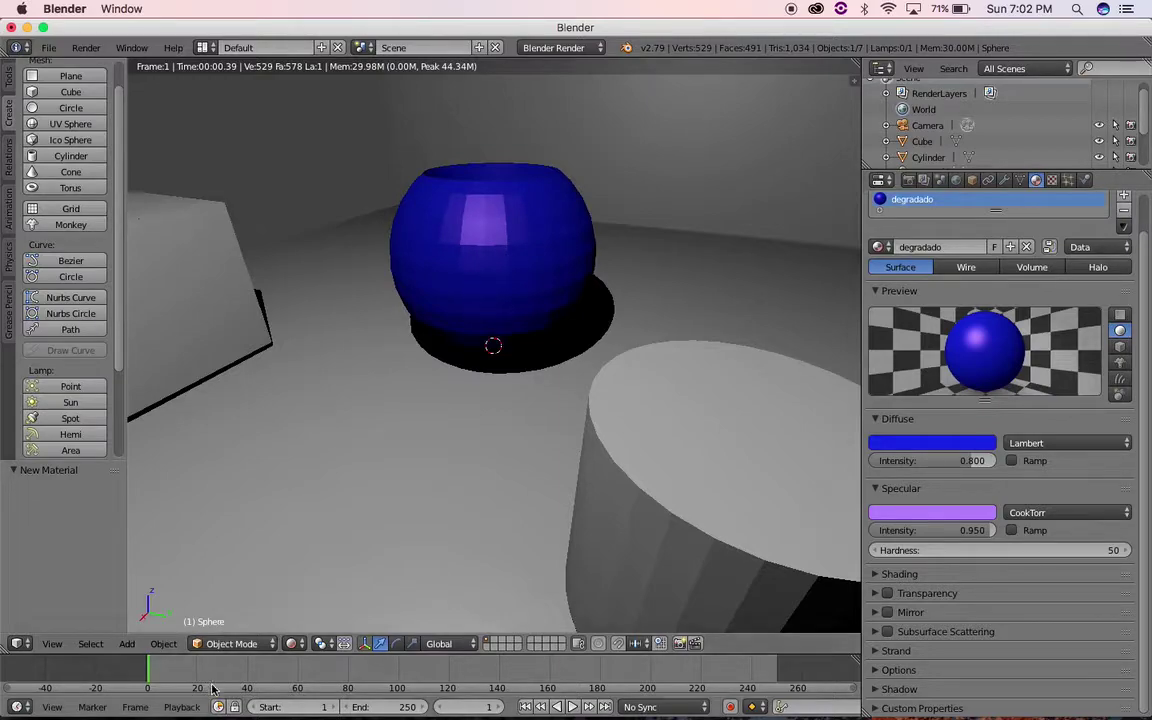
pyautogui.click(291, 643)
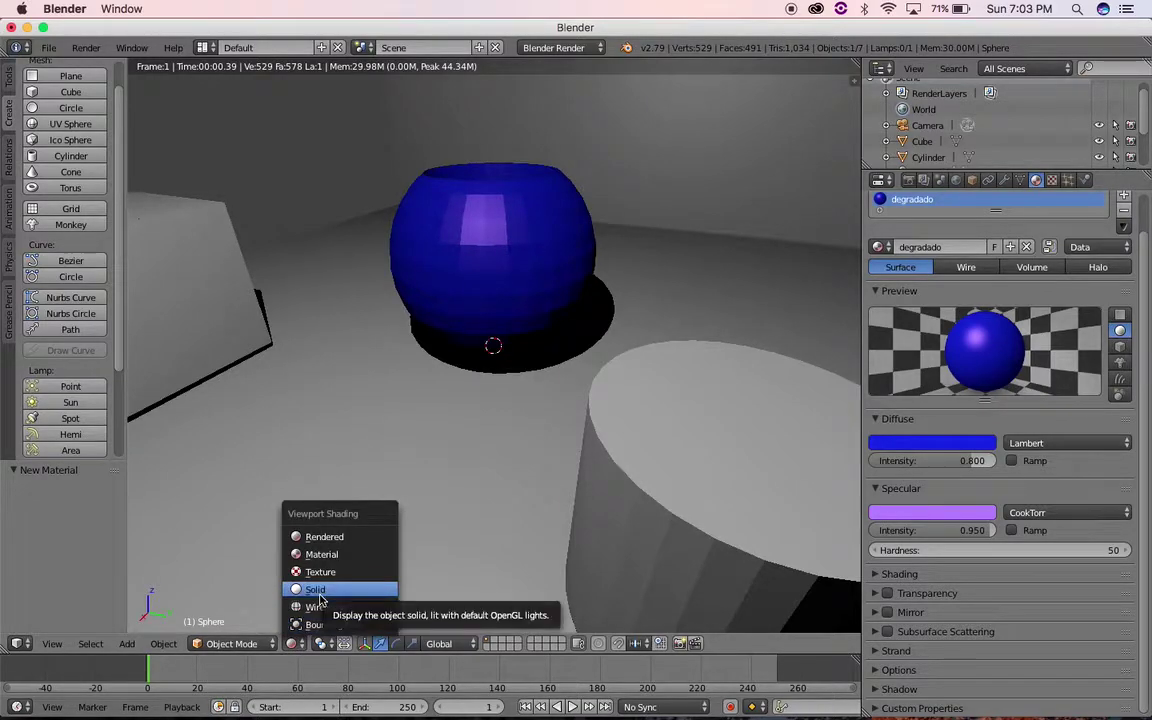
pyautogui.click(318, 591)
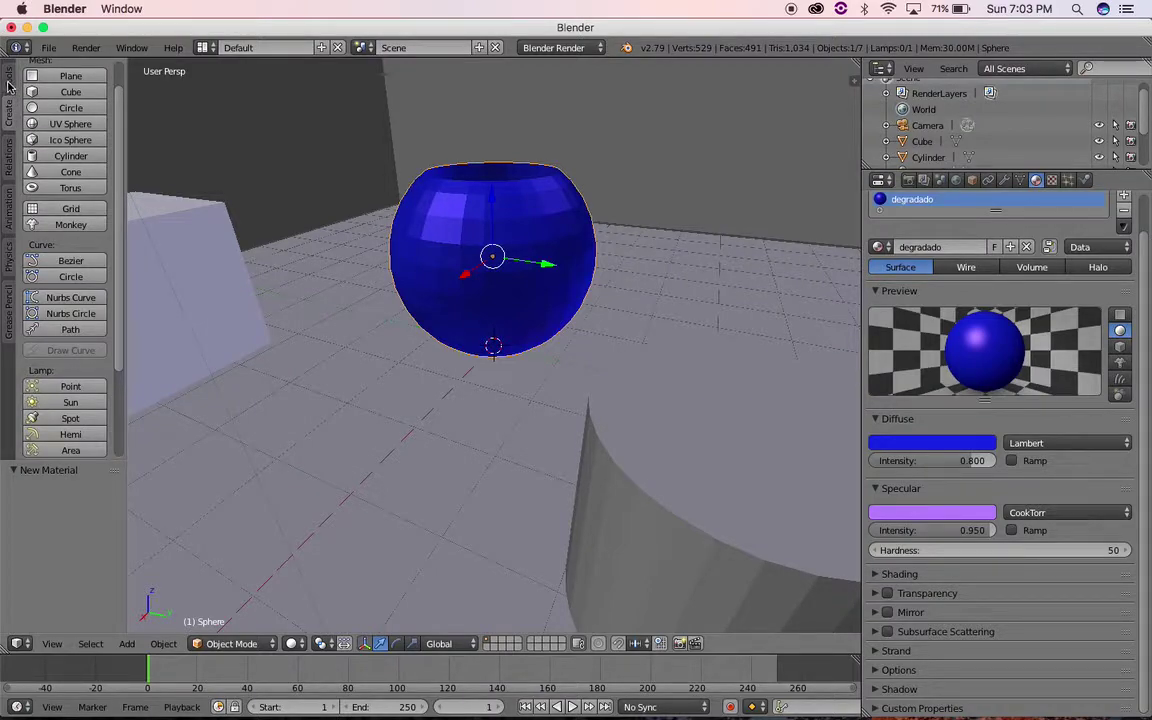
# Step: Give the blue sphere smooth shading and switch the viewport to Rendered shading
pyautogui.click(7, 85)
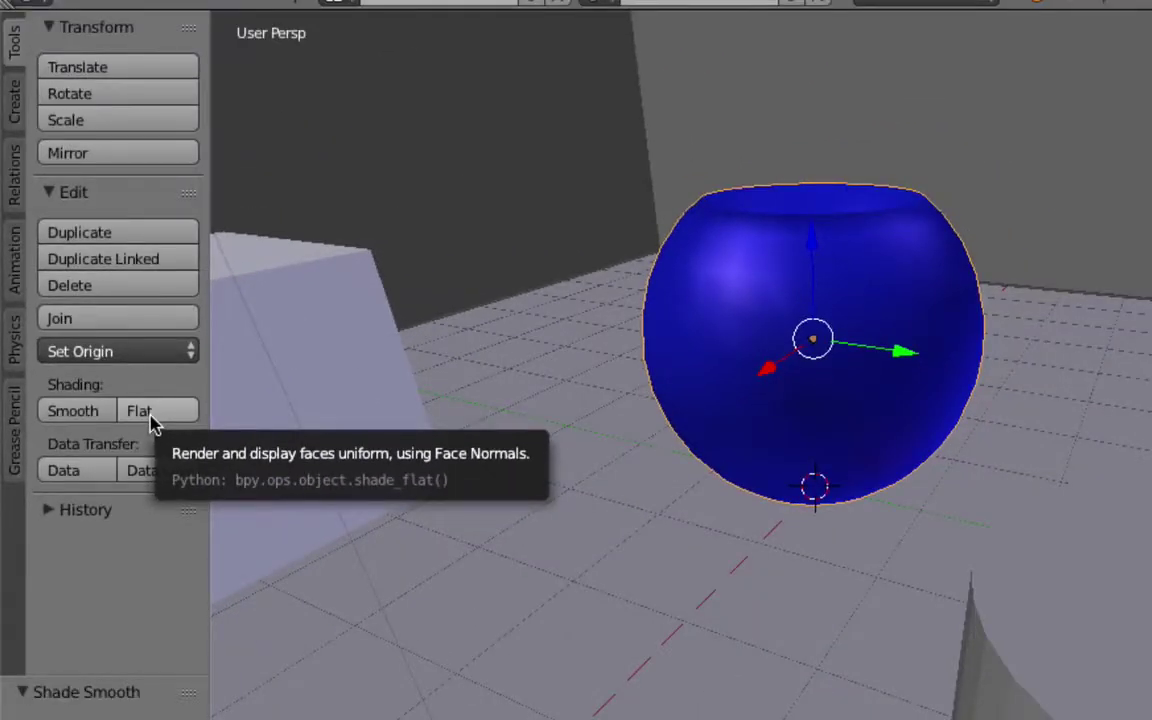
pyautogui.click(150, 418)
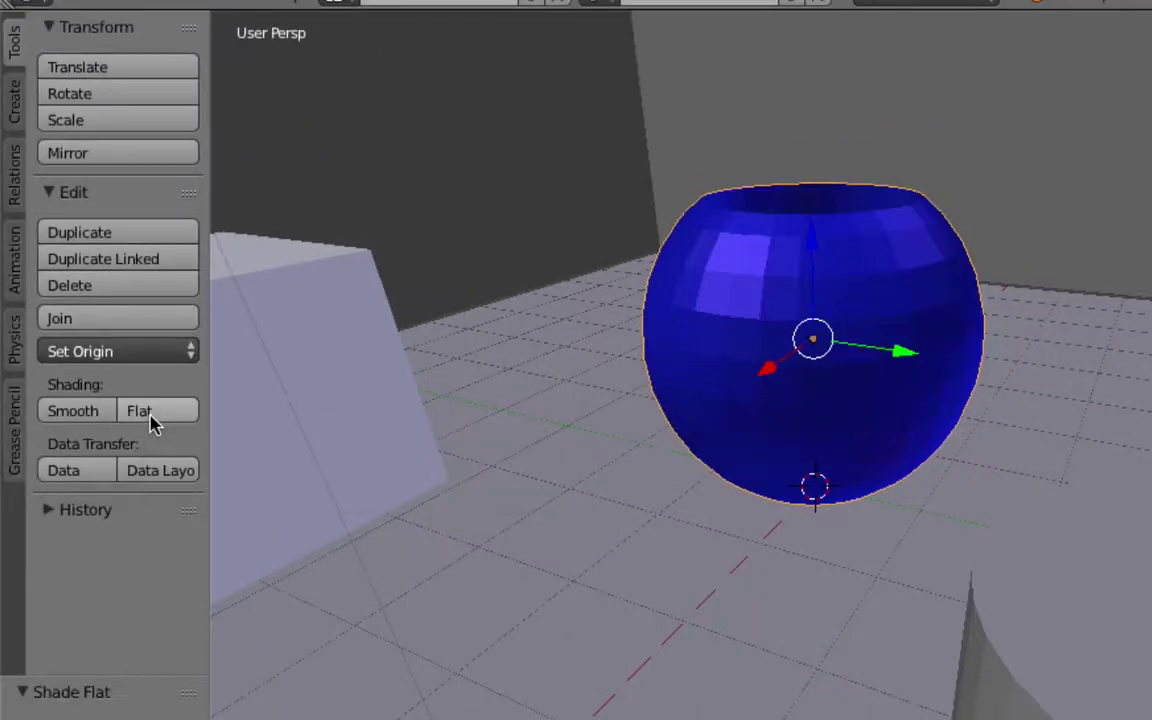
pyautogui.click(72, 417)
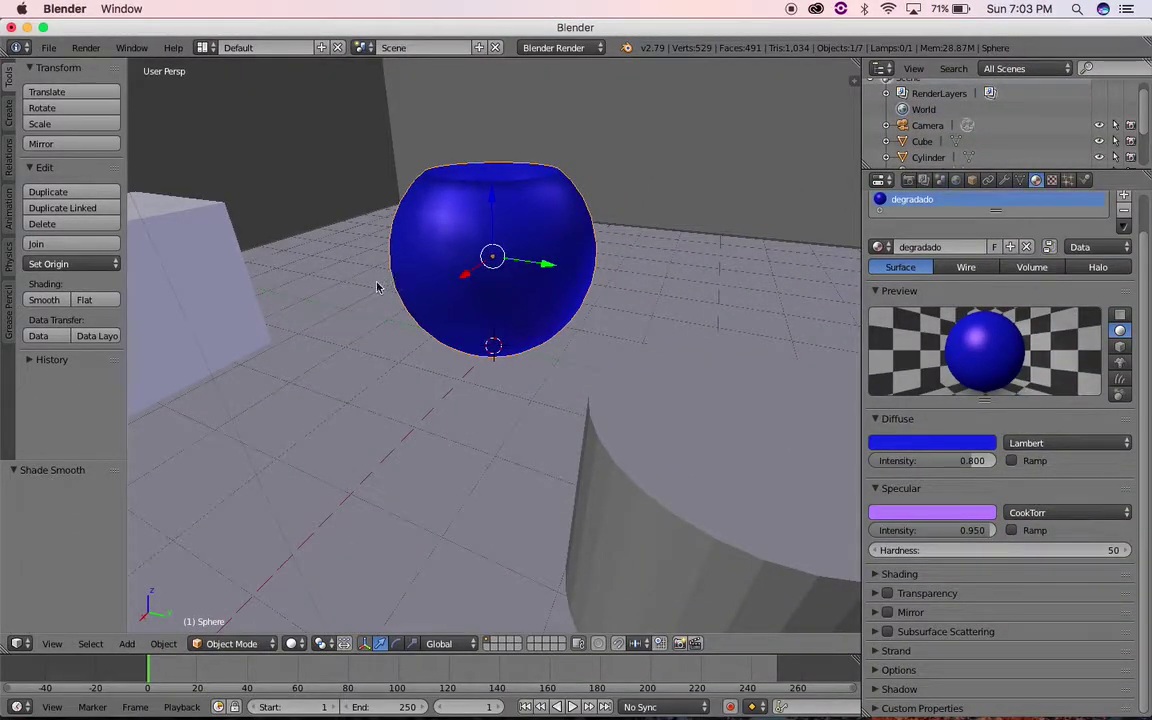
pyautogui.click(291, 643)
pyautogui.click(332, 539)
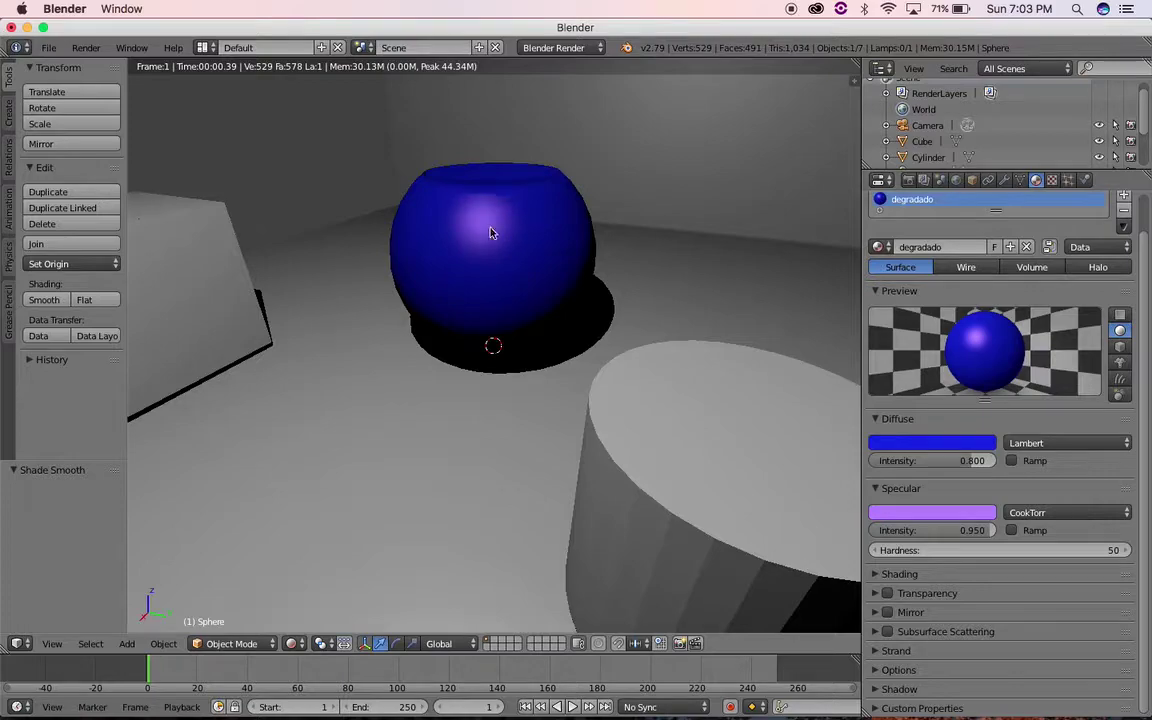
# Step: Orbit the rendered view around the scene to see the sphere's shadow on the floor
pyautogui.moveTo(683, 295); pyautogui.dragTo(668, 296, button='middle')
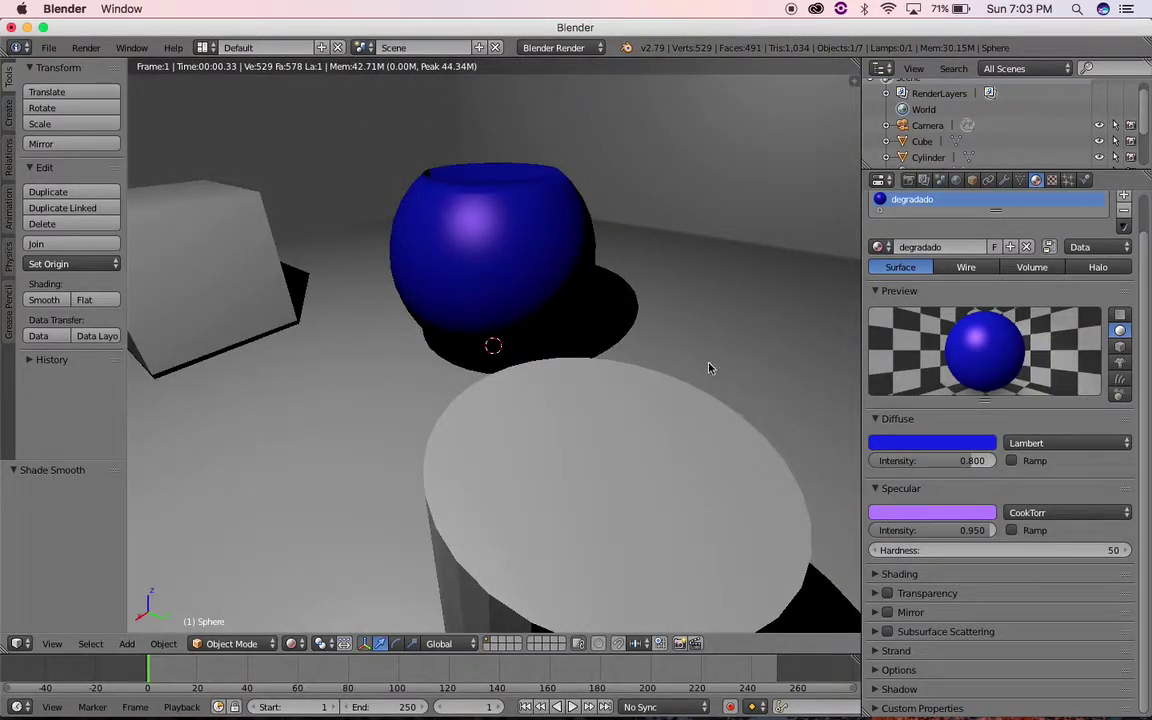
pyautogui.moveTo(675, 265); pyautogui.dragTo(670, 275, button='middle')
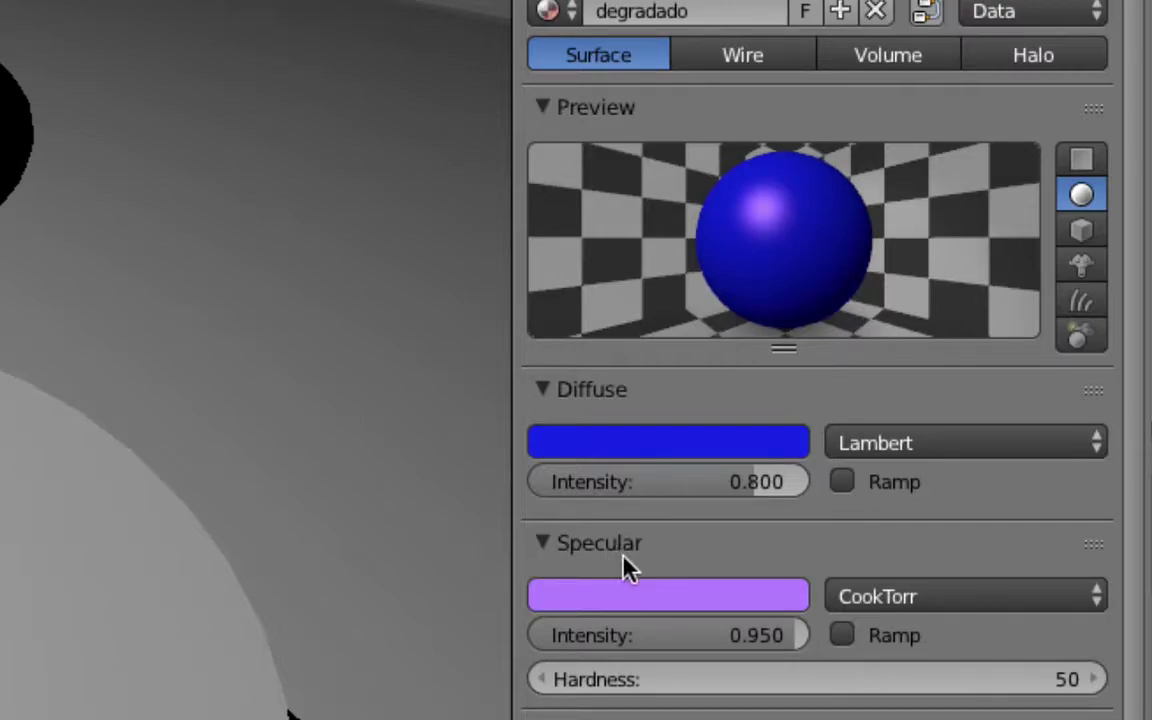
pyautogui.click(951, 443)
pyautogui.click(925, 600)
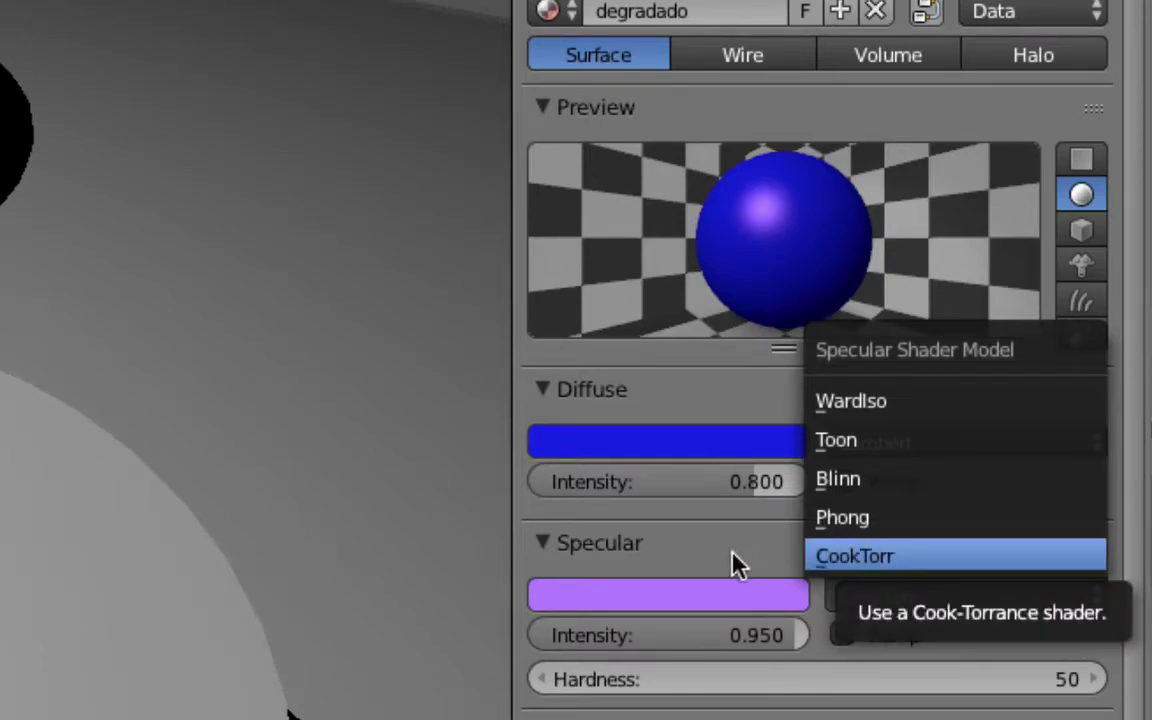
pyautogui.click(865, 443)
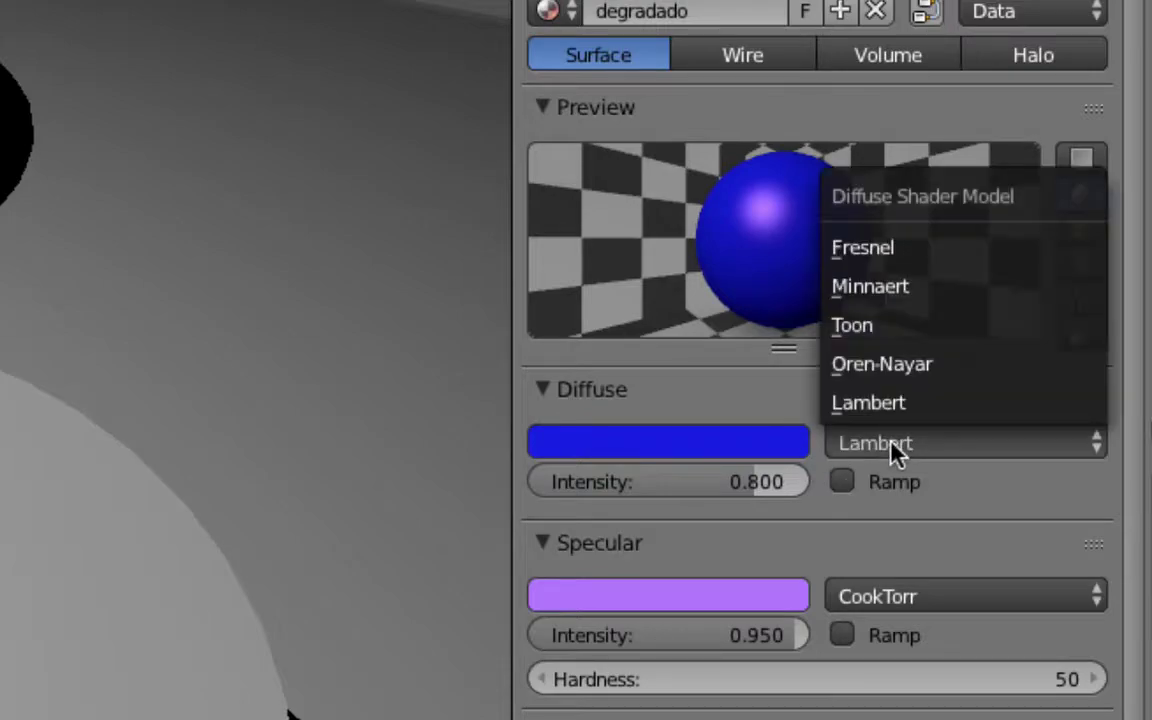
pyautogui.click(655, 389)
pyautogui.click(620, 398)
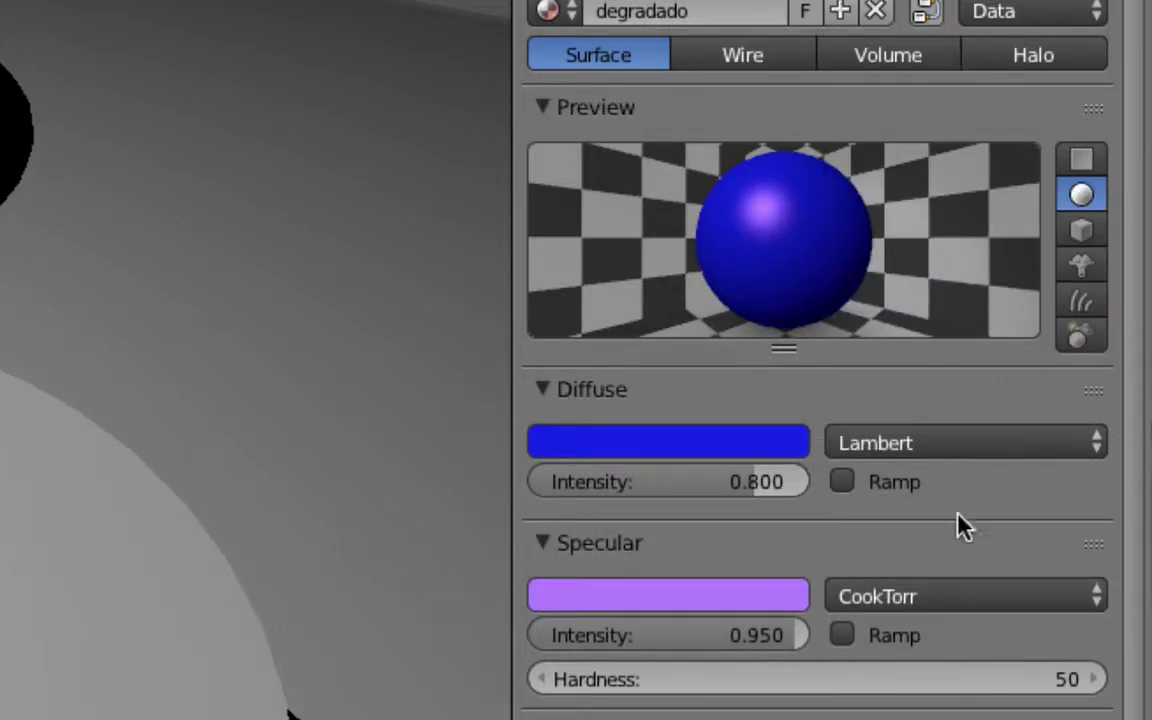
pyautogui.click(968, 443)
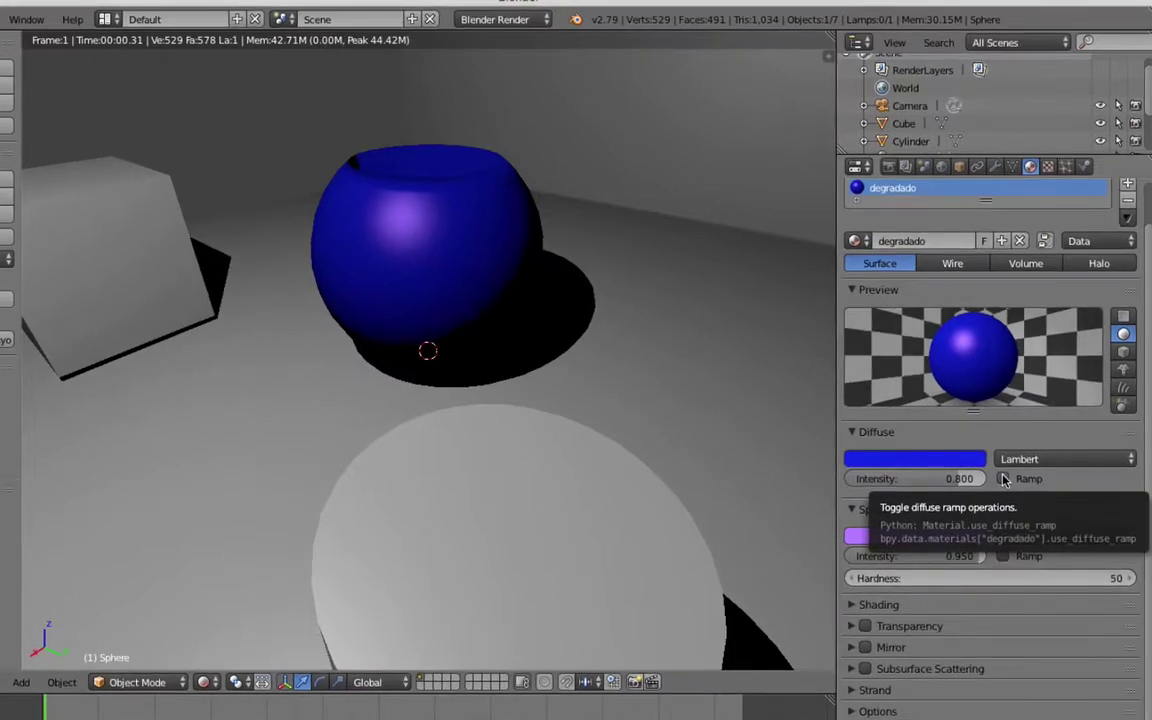
pyautogui.click(1105, 460)
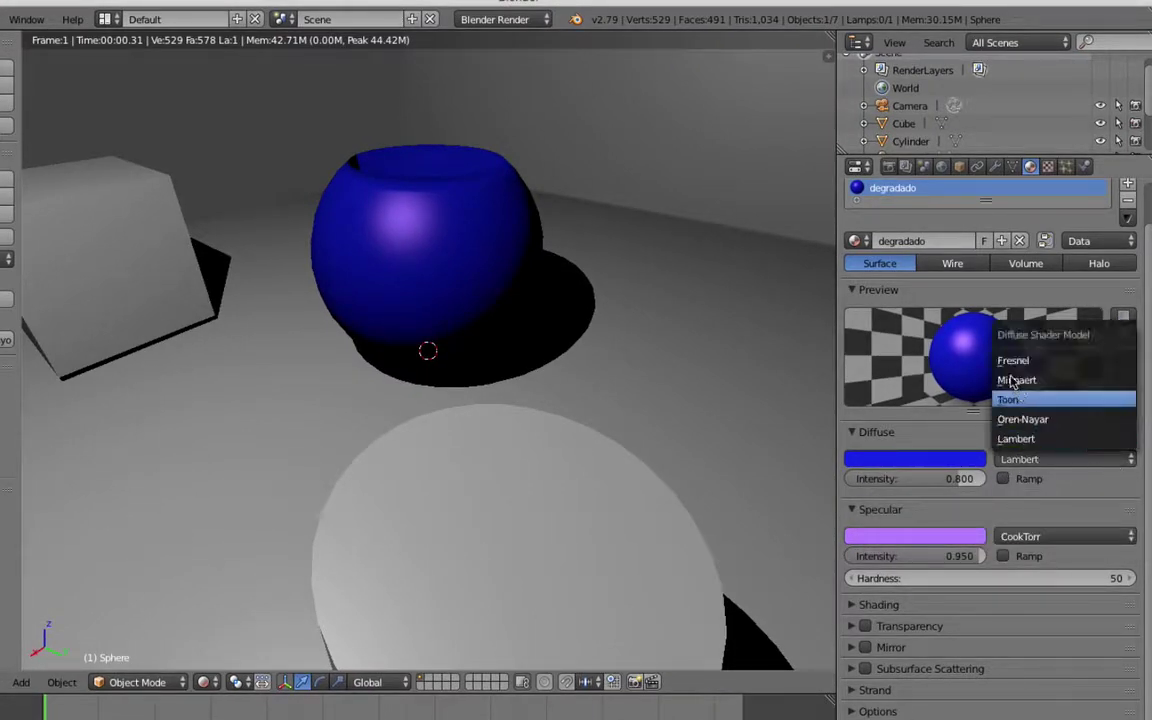
# Step: Switch the degradado diffuse shader to Minnaert with Darkness 0.100
pyautogui.click(1019, 386)
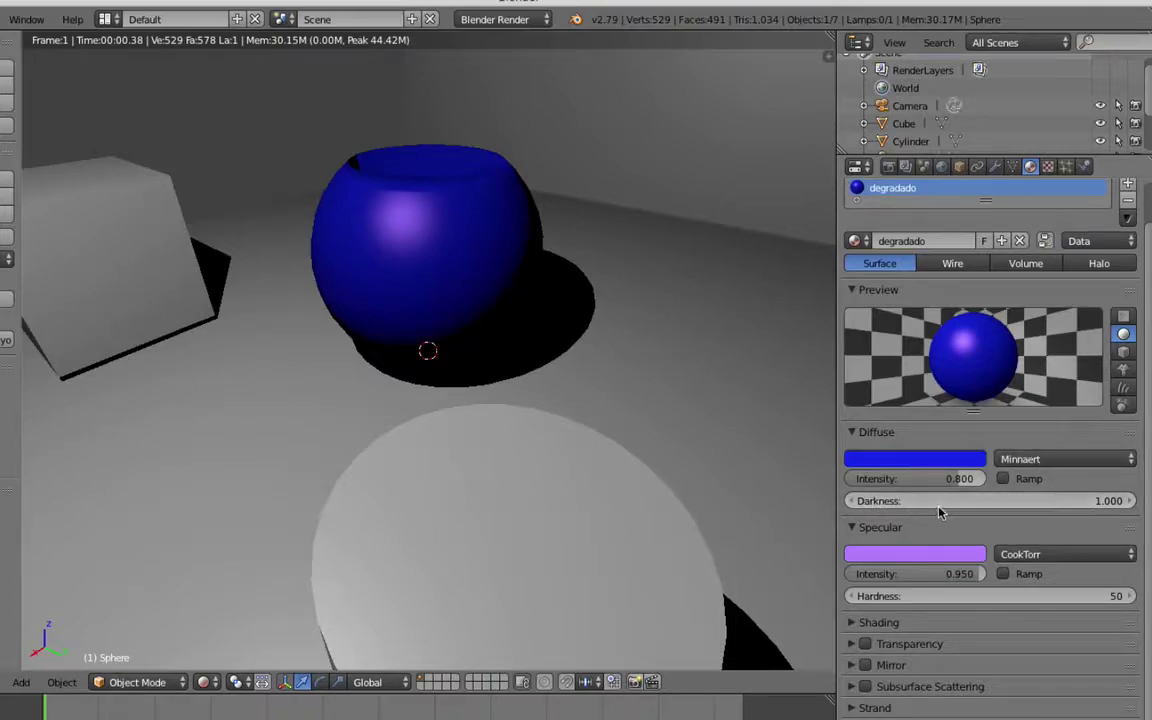
pyautogui.moveTo(873, 508); pyautogui.dragTo(930, 508)
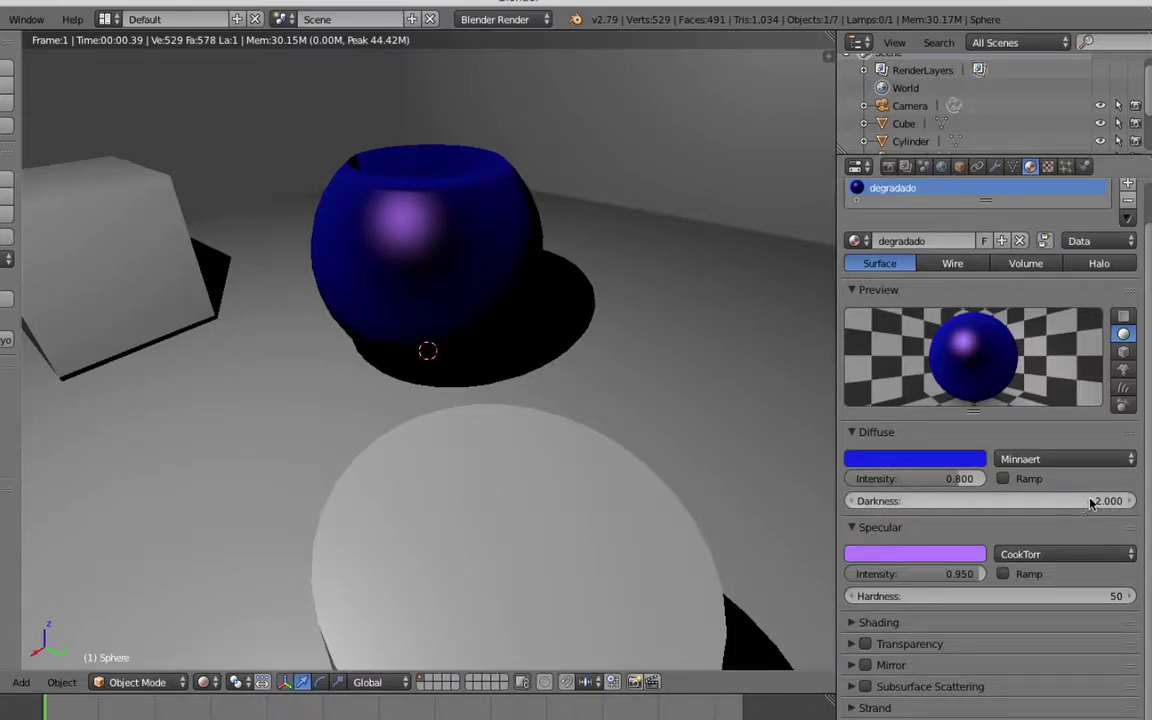
pyautogui.moveTo(1093, 500); pyautogui.dragTo(980, 500)
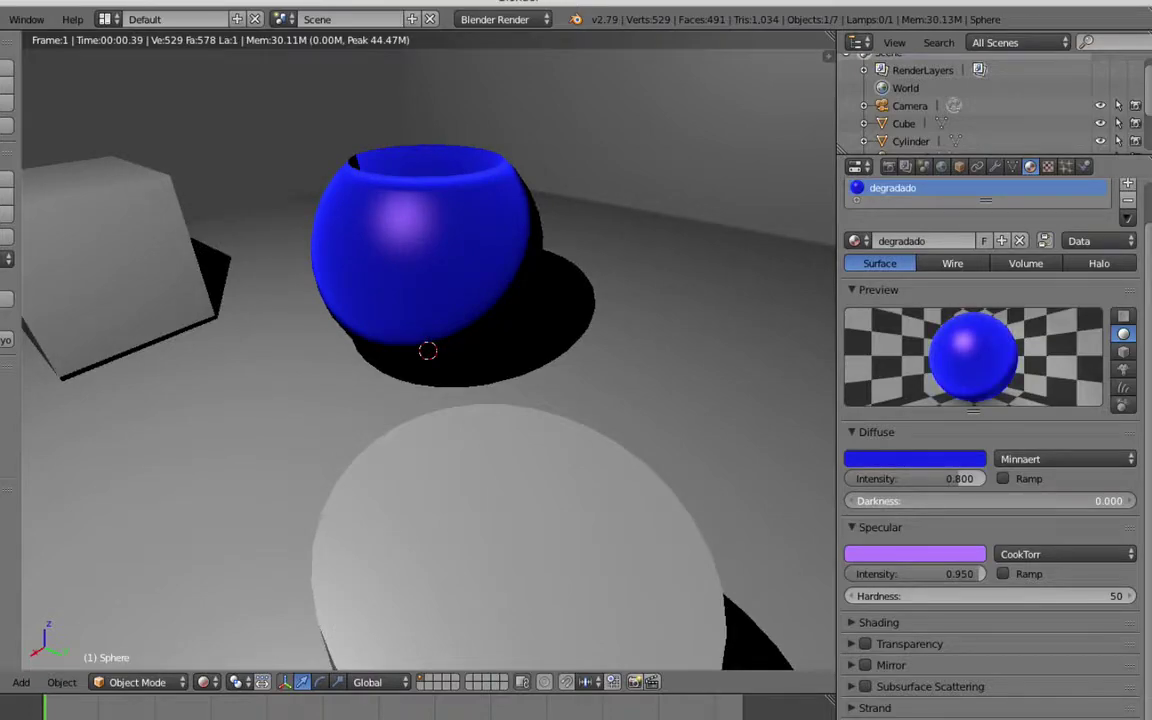
pyautogui.click(1129, 500)
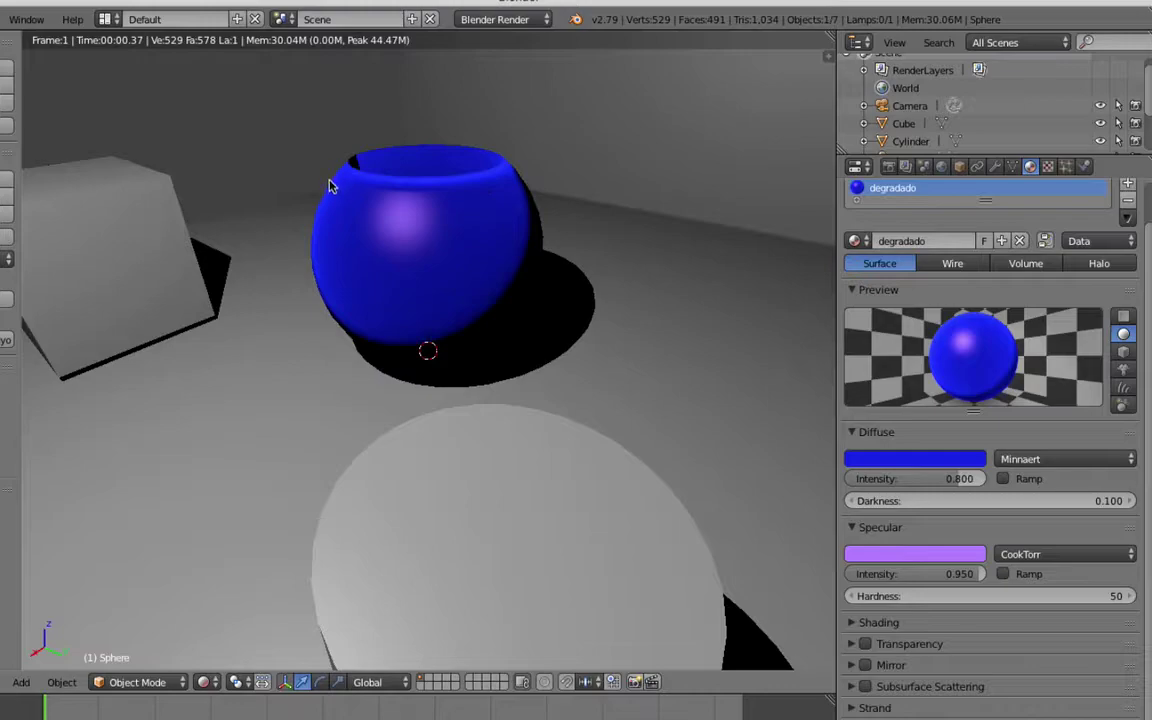
pyautogui.moveTo(298, 350); pyautogui.dragTo(291, 347, button='middle')
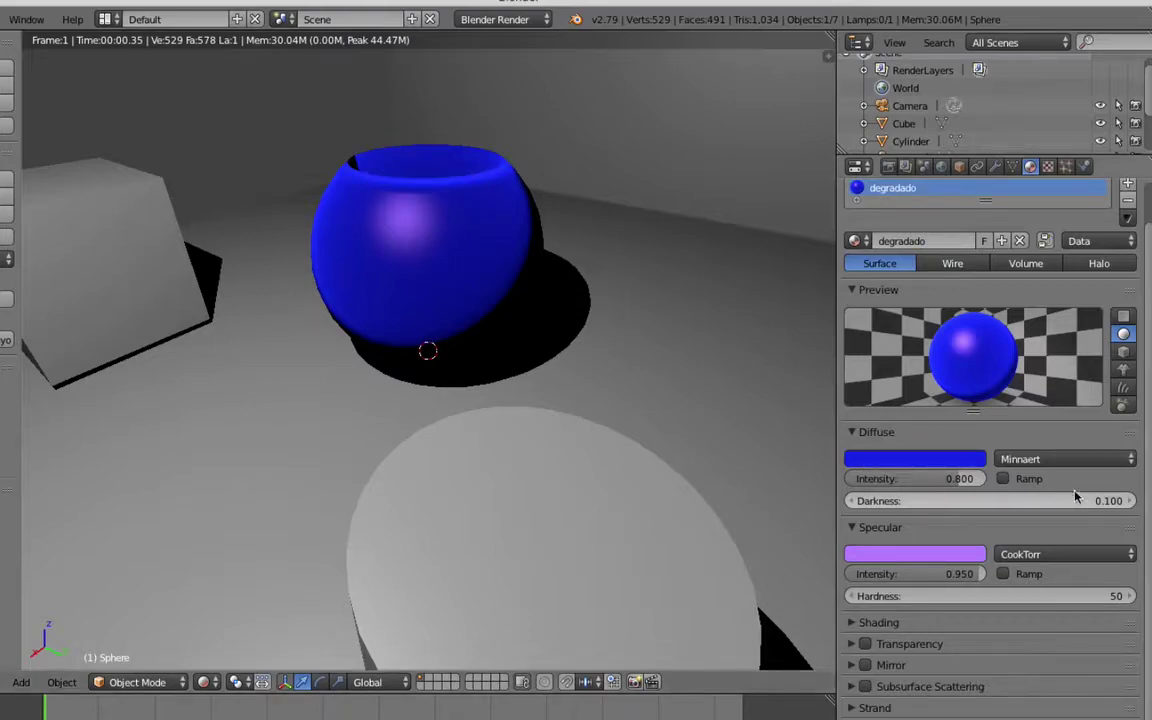
# Step: Set the diffuse to Fresnel 0.300, intensity 0.793, with specular intensity 0.000
pyautogui.click(1055, 459)
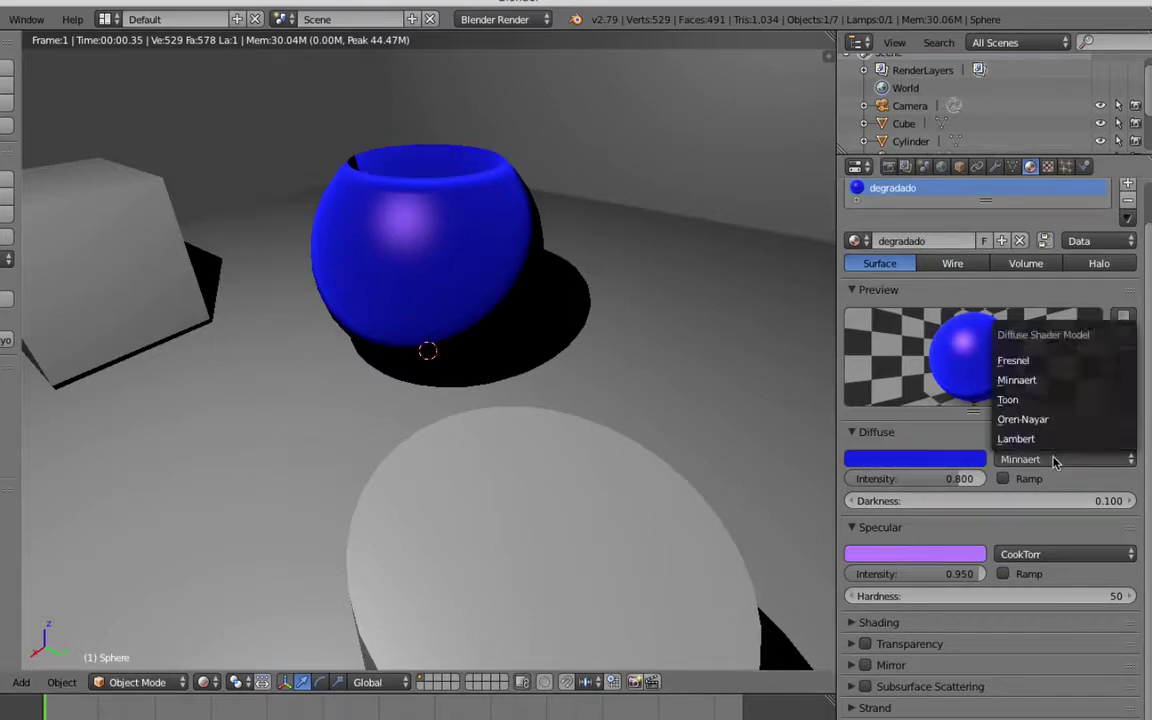
pyautogui.click(1030, 361)
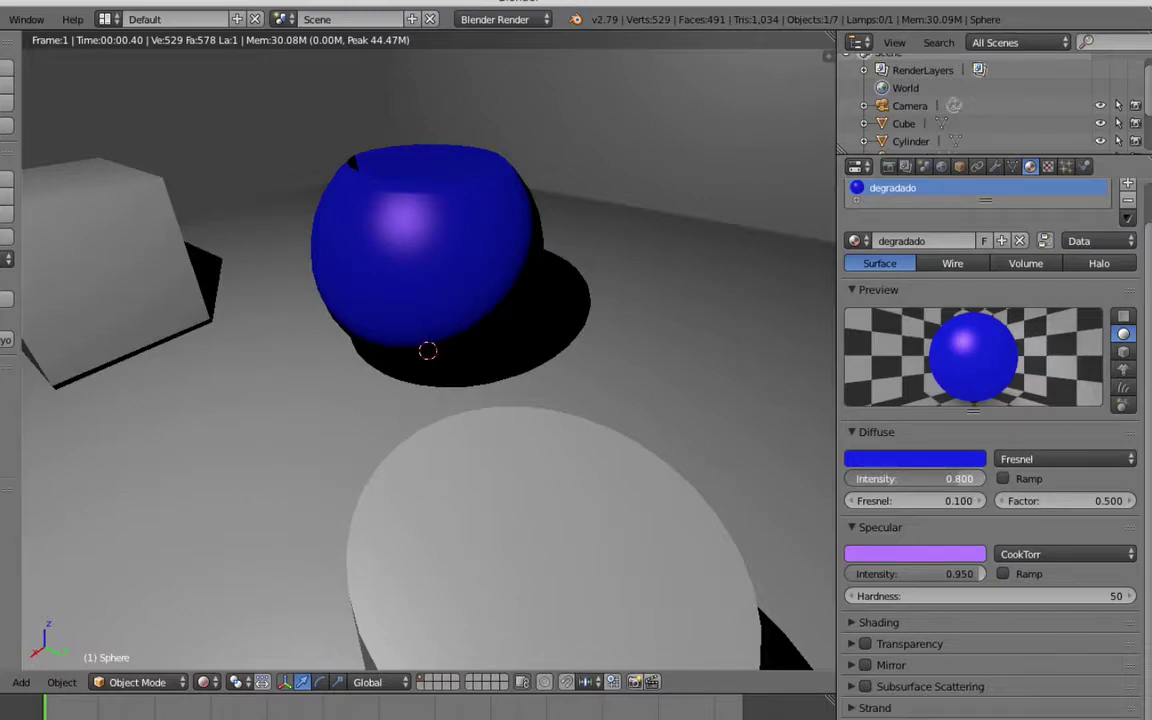
pyautogui.moveTo(905, 479)
pyautogui.mouseDown()
pyautogui.moveTo(898, 504)
pyautogui.moveTo(980, 502)
pyautogui.mouseUp()
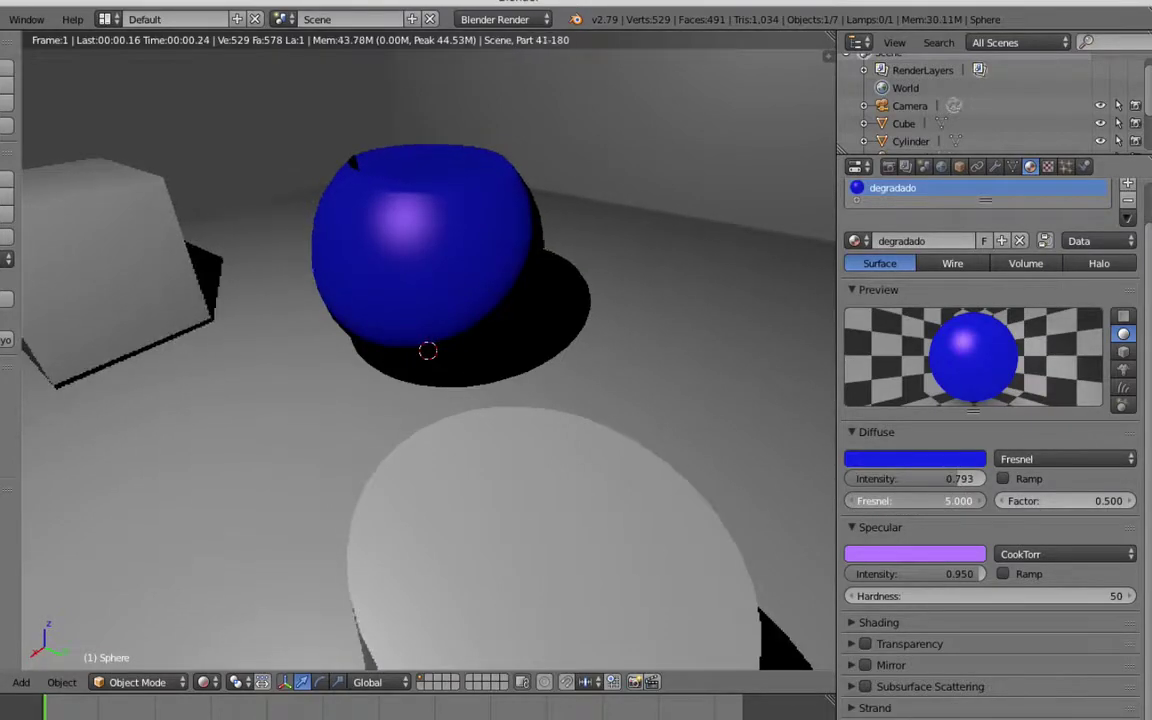
pyautogui.press('BackSpace')
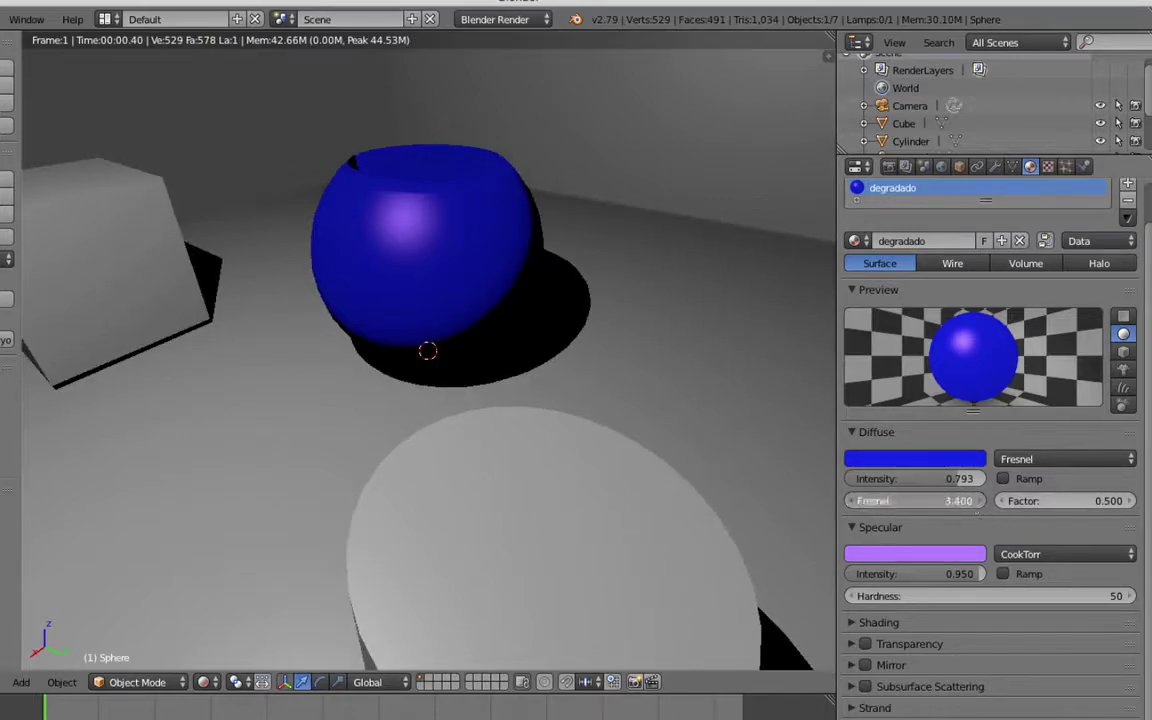
pyautogui.moveTo(900, 501); pyautogui.dragTo(925, 501)
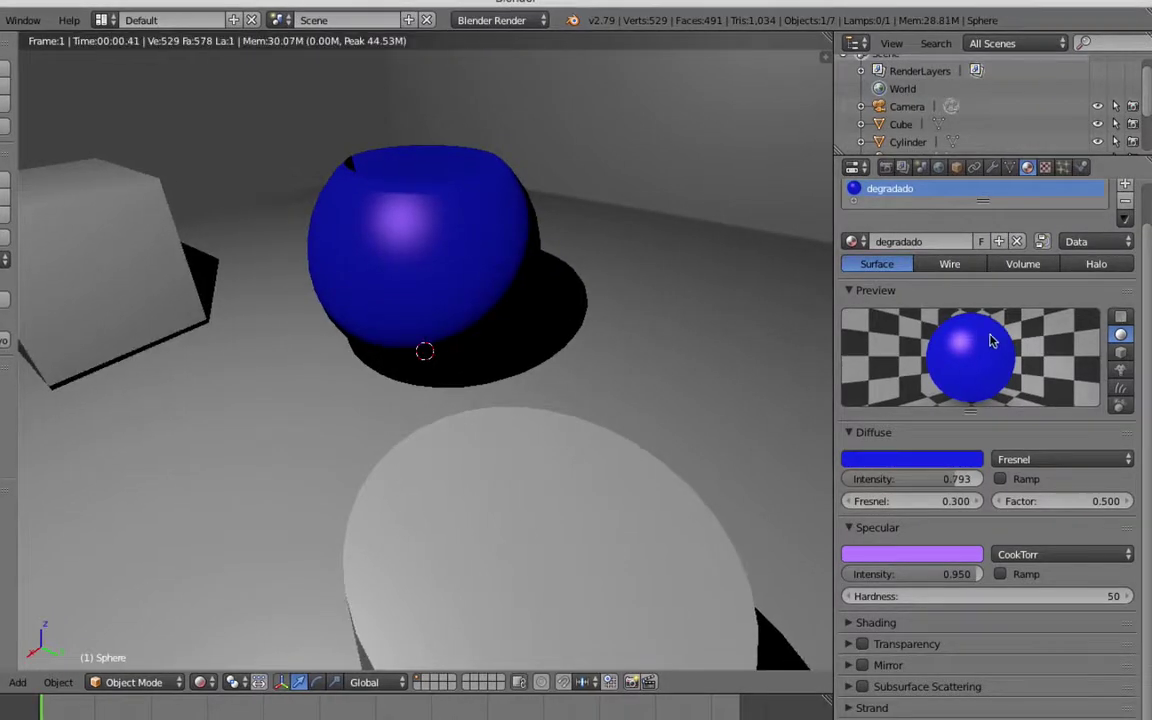
pyautogui.press('BackSpace')
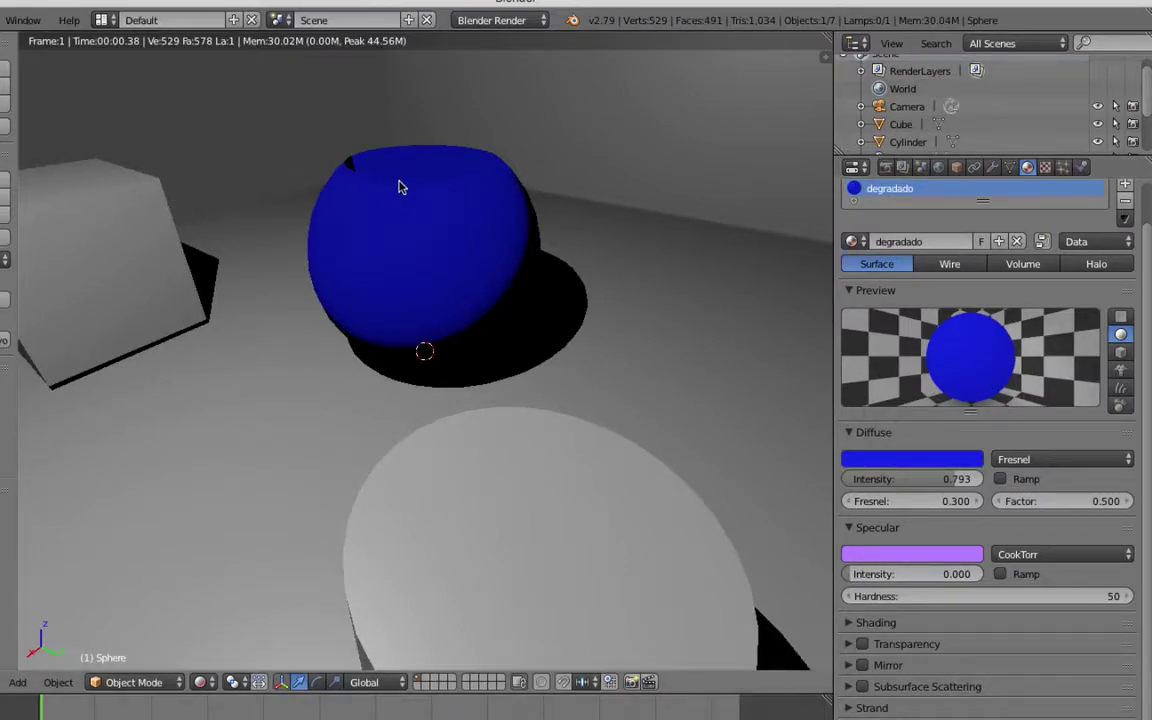
# Step: Switch the diffuse shader to Toon with Size 0.600 and Smooth 0.770
pyautogui.click(1020, 460)
pyautogui.click(1028, 400)
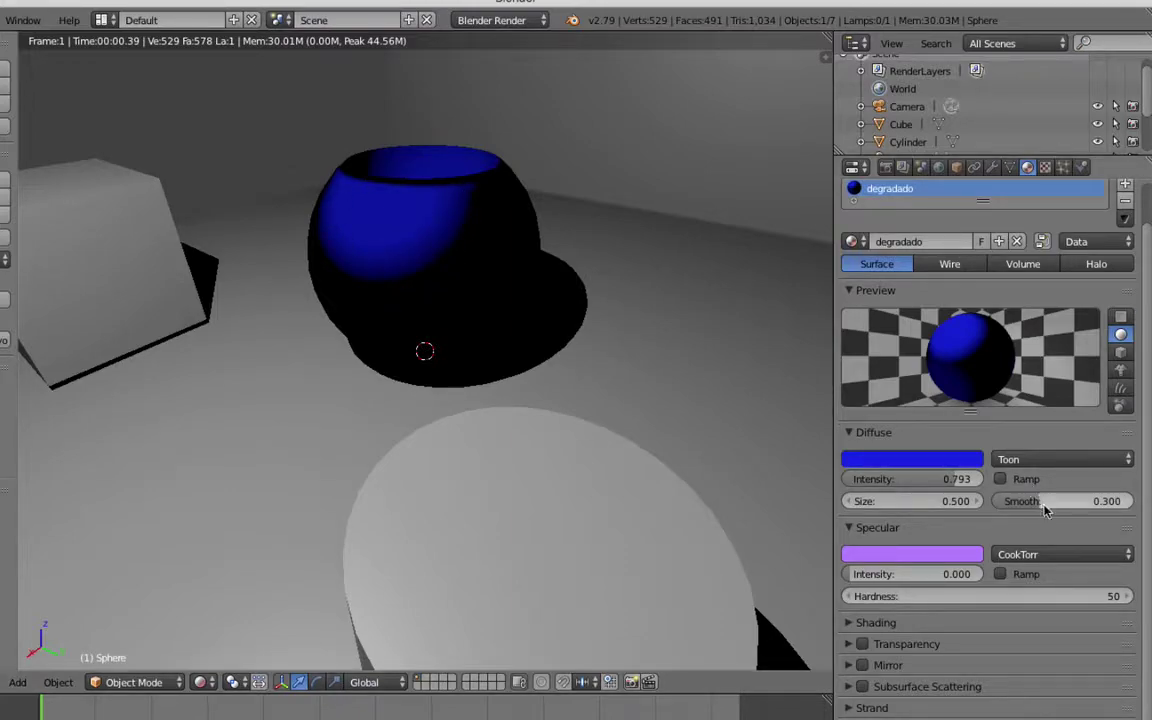
pyautogui.moveTo(1041, 501); pyautogui.dragTo(1103, 501)
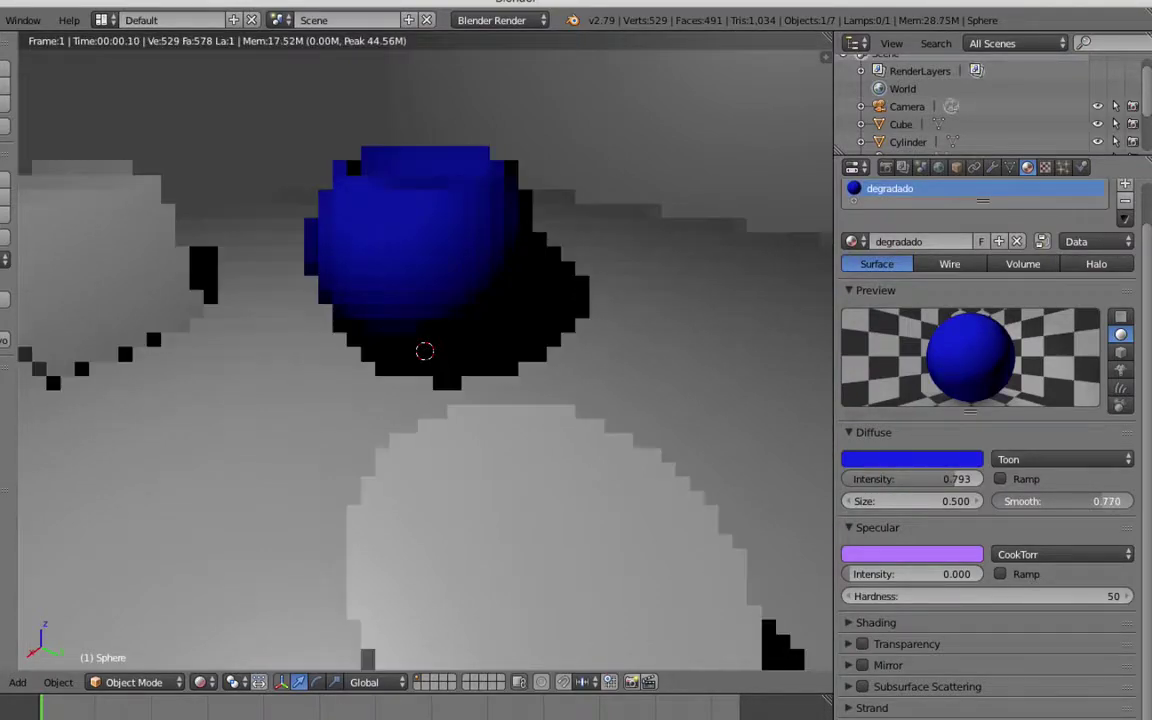
pyautogui.moveTo(898, 500); pyautogui.dragTo(980, 501)
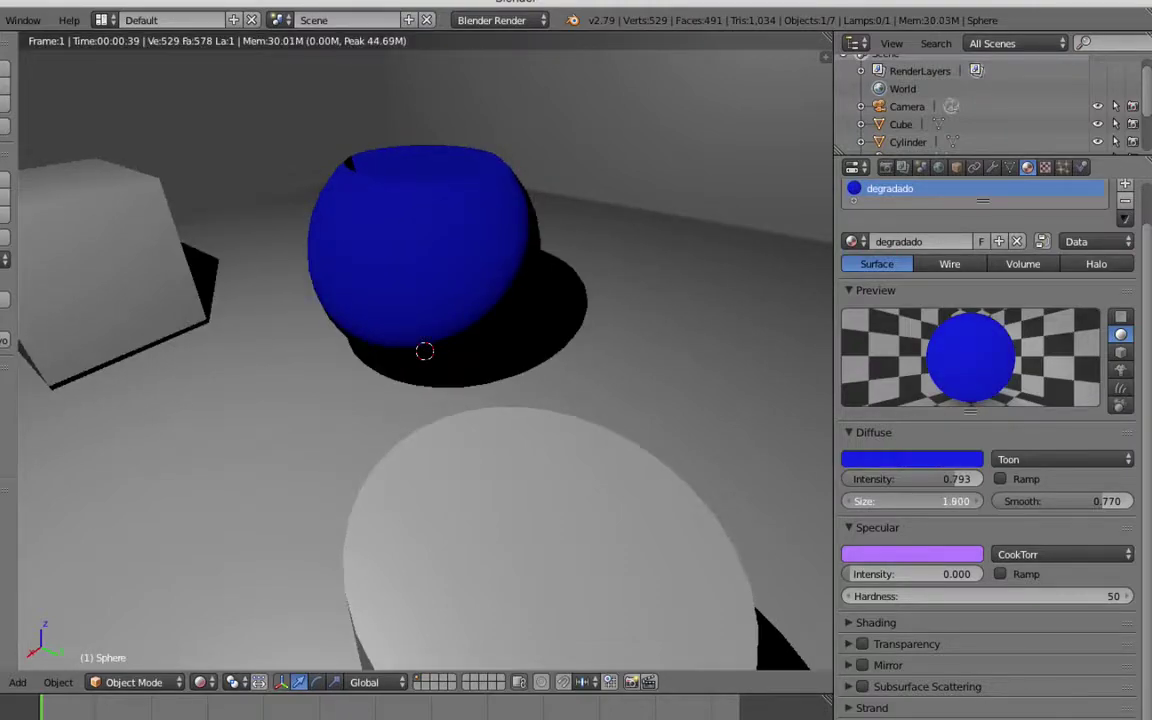
pyautogui.moveTo(980, 501); pyautogui.dragTo(898, 501)
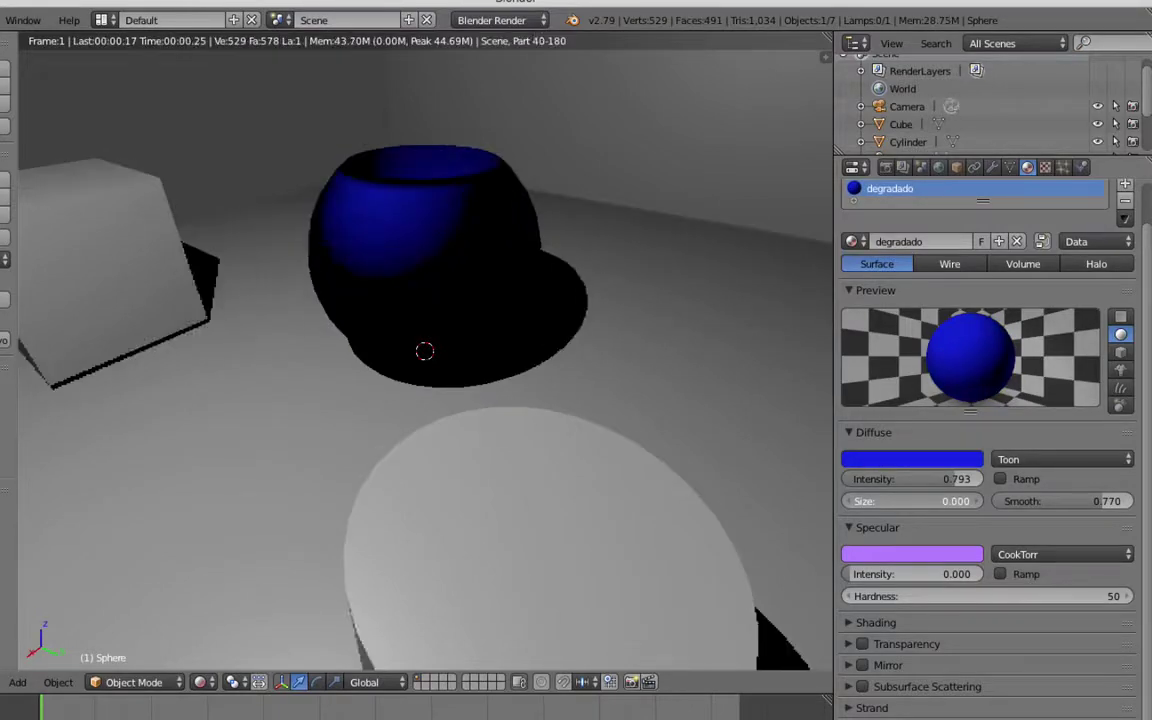
pyautogui.hotkey('ctrl', 'z')
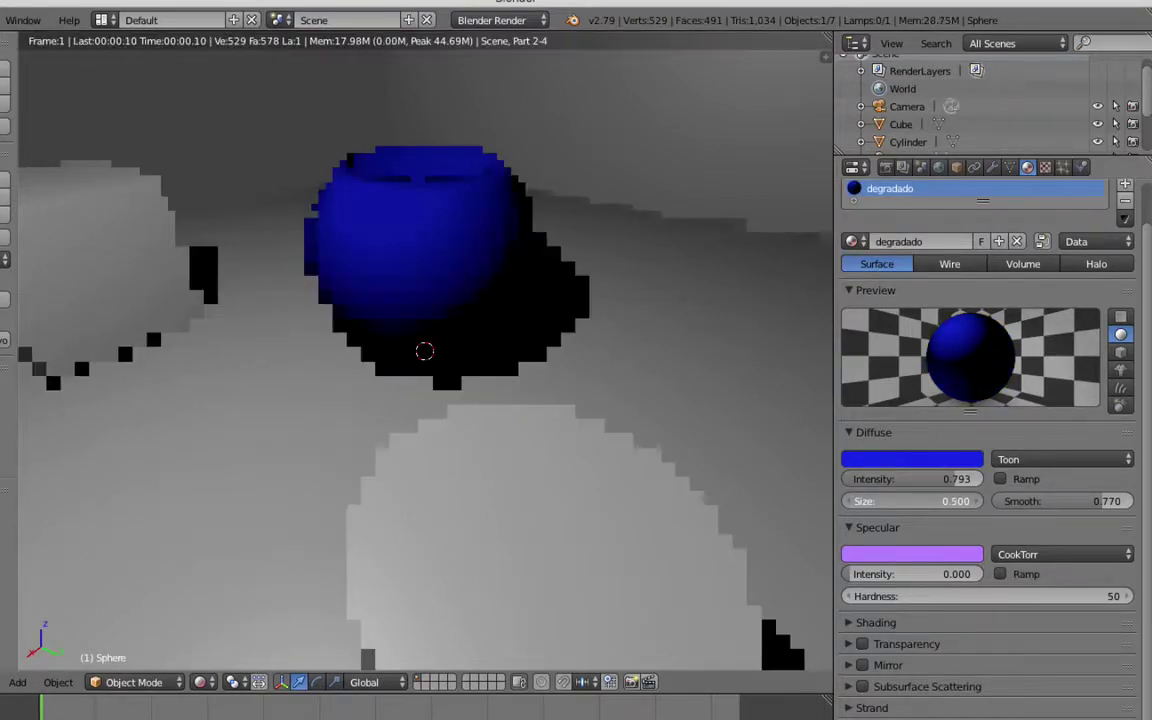
pyautogui.moveTo(931, 501); pyautogui.dragTo(940, 501)
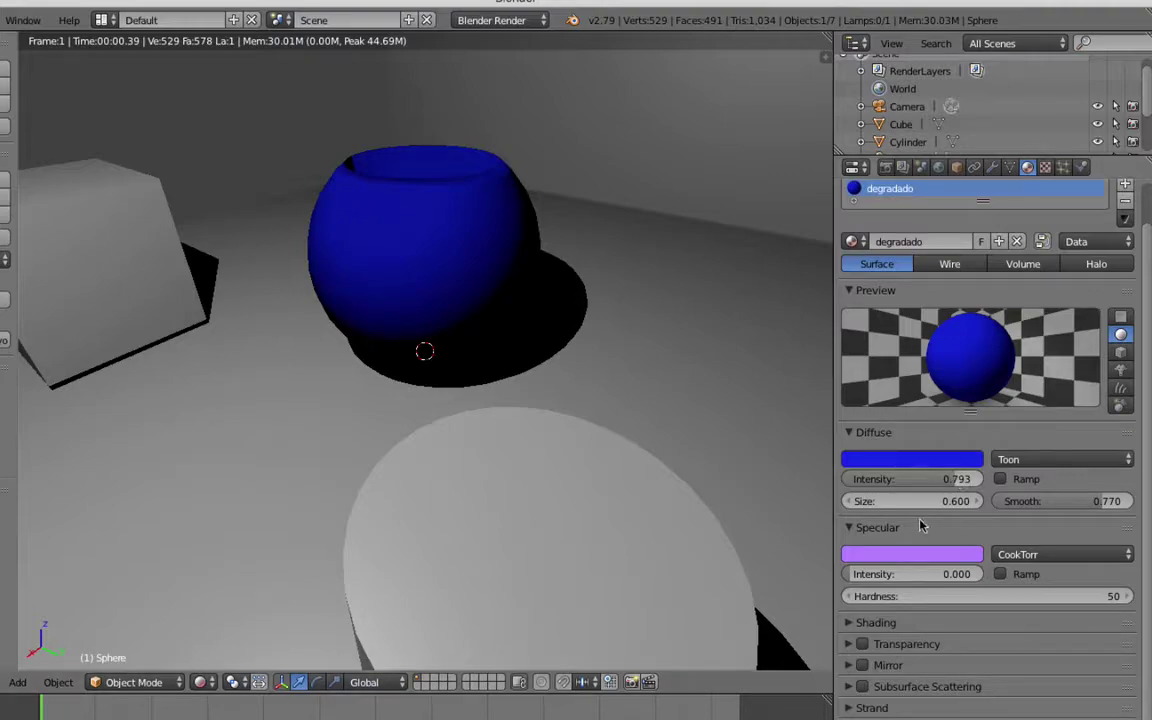
# Step: Give the specular intensity 0.338, a light blue colour, and the Toon specular shader
pyautogui.moveTo(851, 574); pyautogui.dragTo(908, 574)
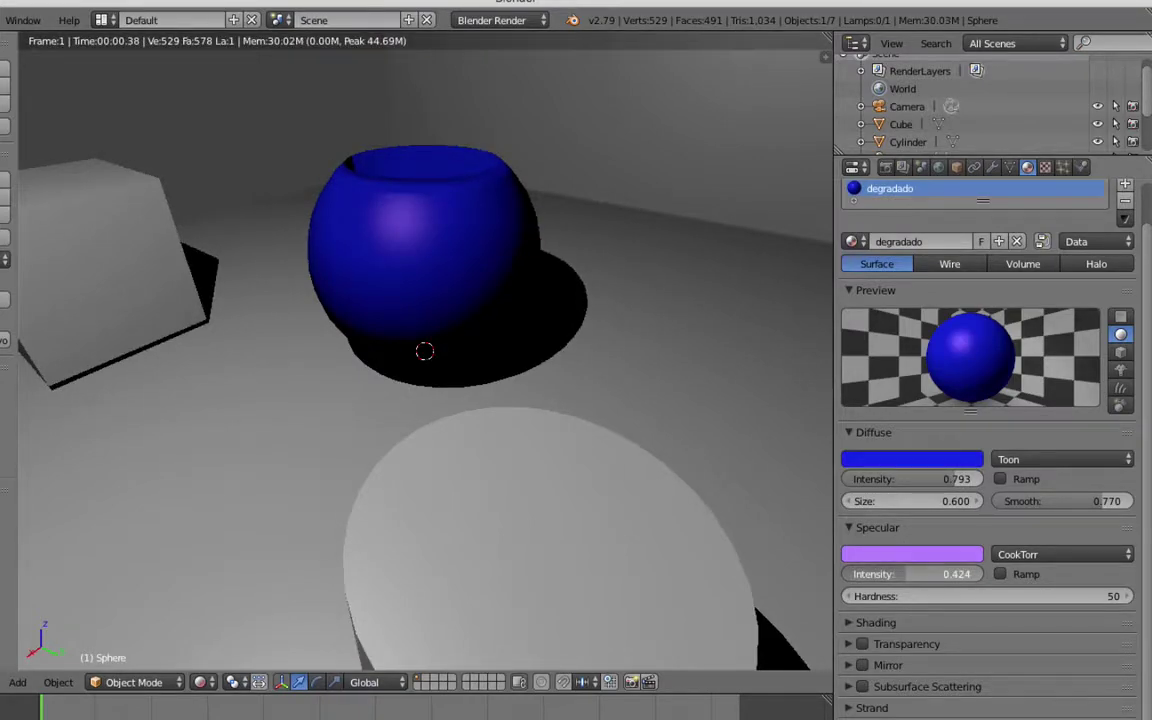
pyautogui.moveTo(860, 574)
pyautogui.mouseDown()
pyautogui.moveTo(935, 574)
pyautogui.moveTo(880, 574)
pyautogui.mouseUp()
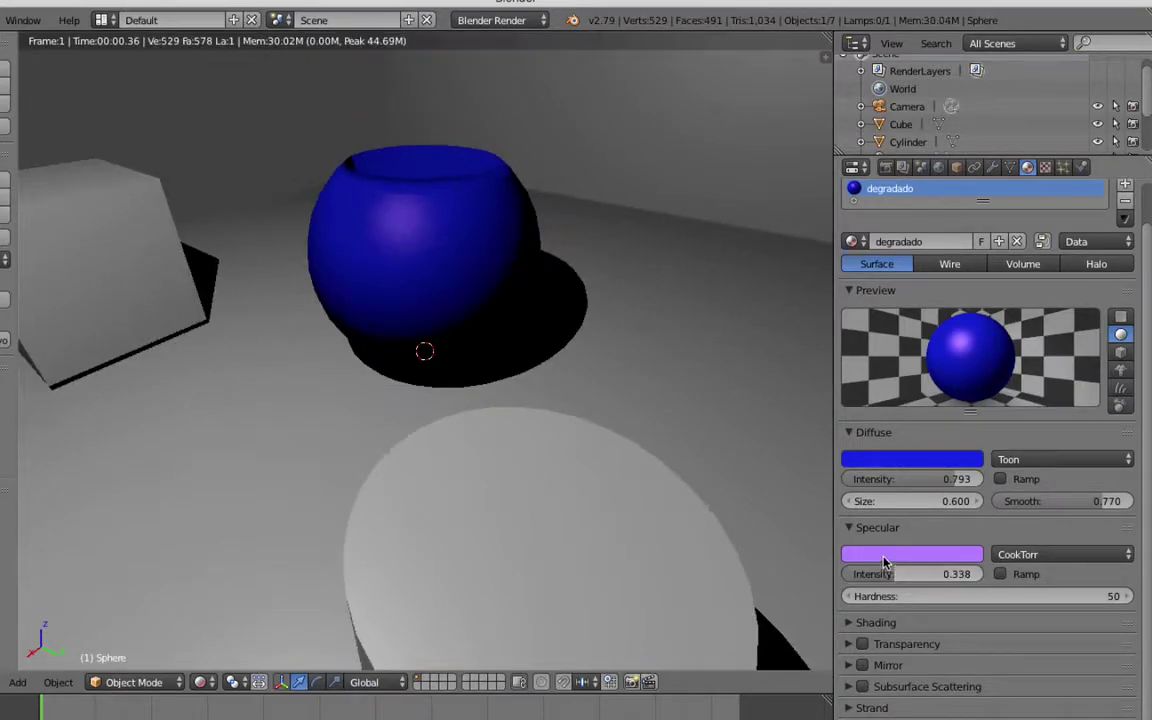
pyautogui.click(888, 554)
pyautogui.click(916, 362)
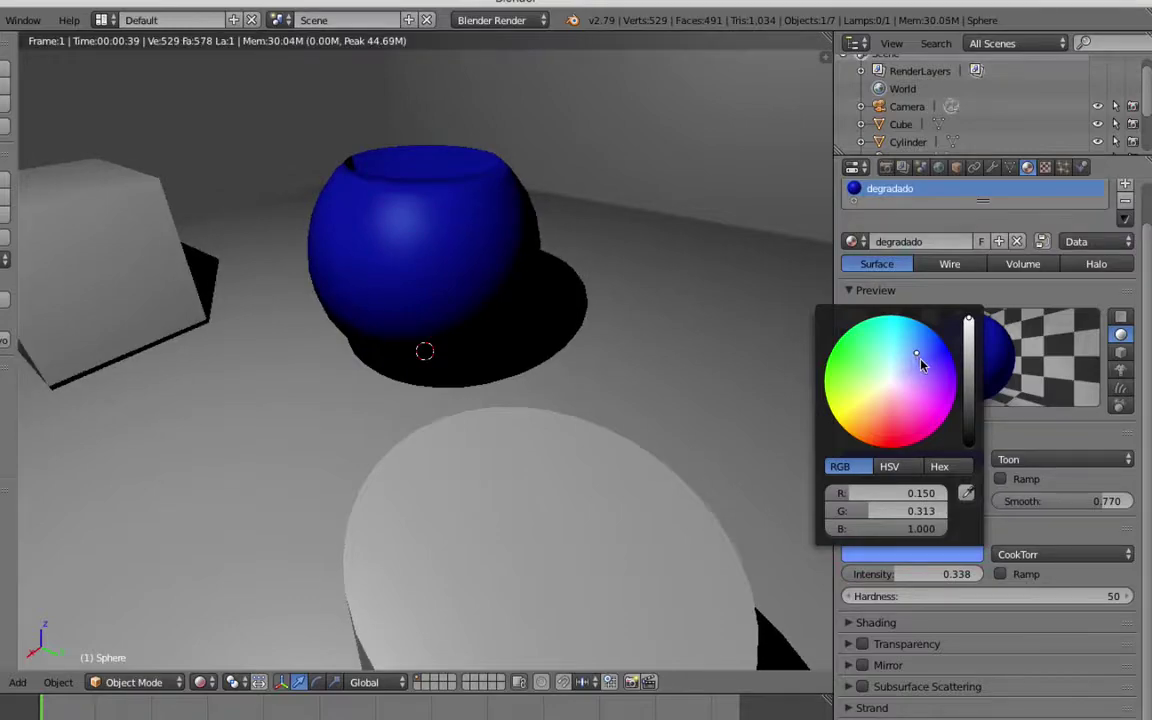
pyautogui.click(1000, 558)
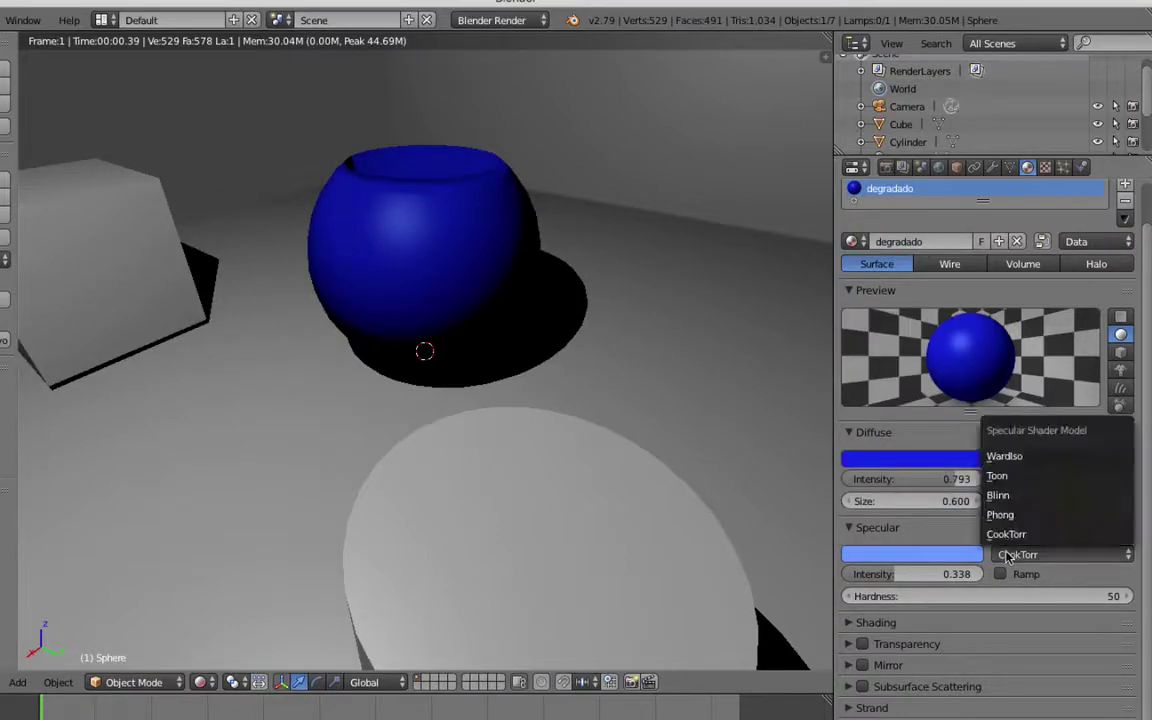
pyautogui.click(1020, 476)
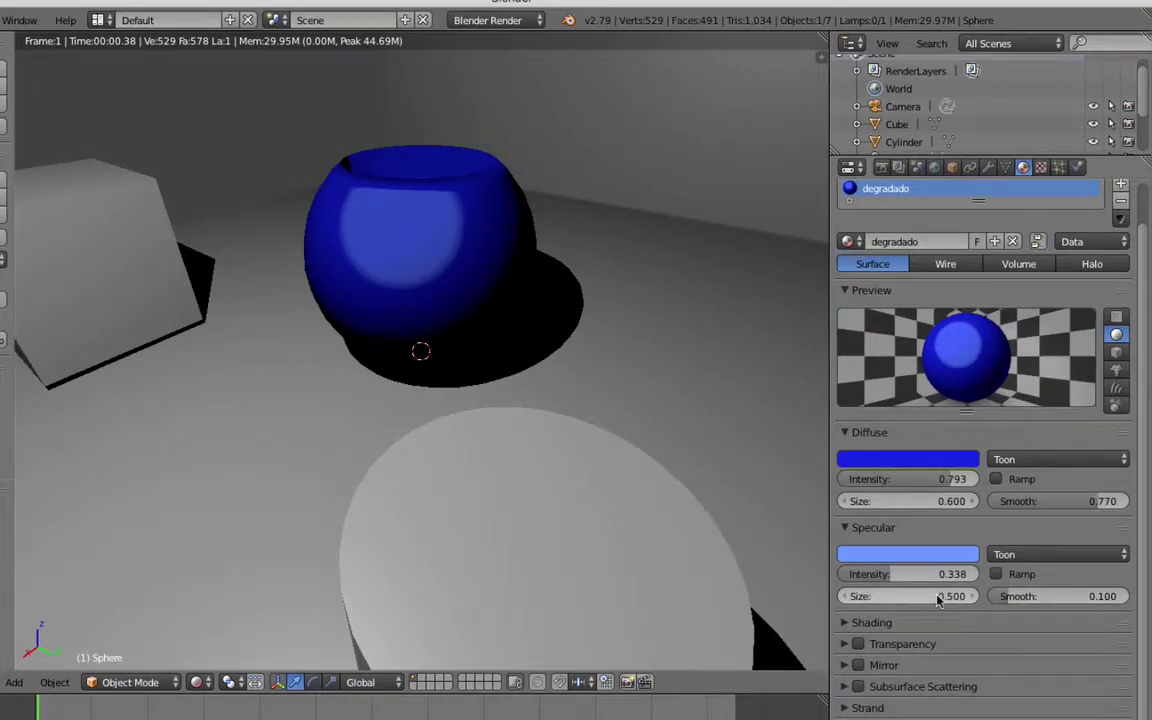
# Step: Set the Toon specular Size to 0.000 and Smooth to 0.431
pyautogui.moveTo(937, 598); pyautogui.dragTo(850, 598)
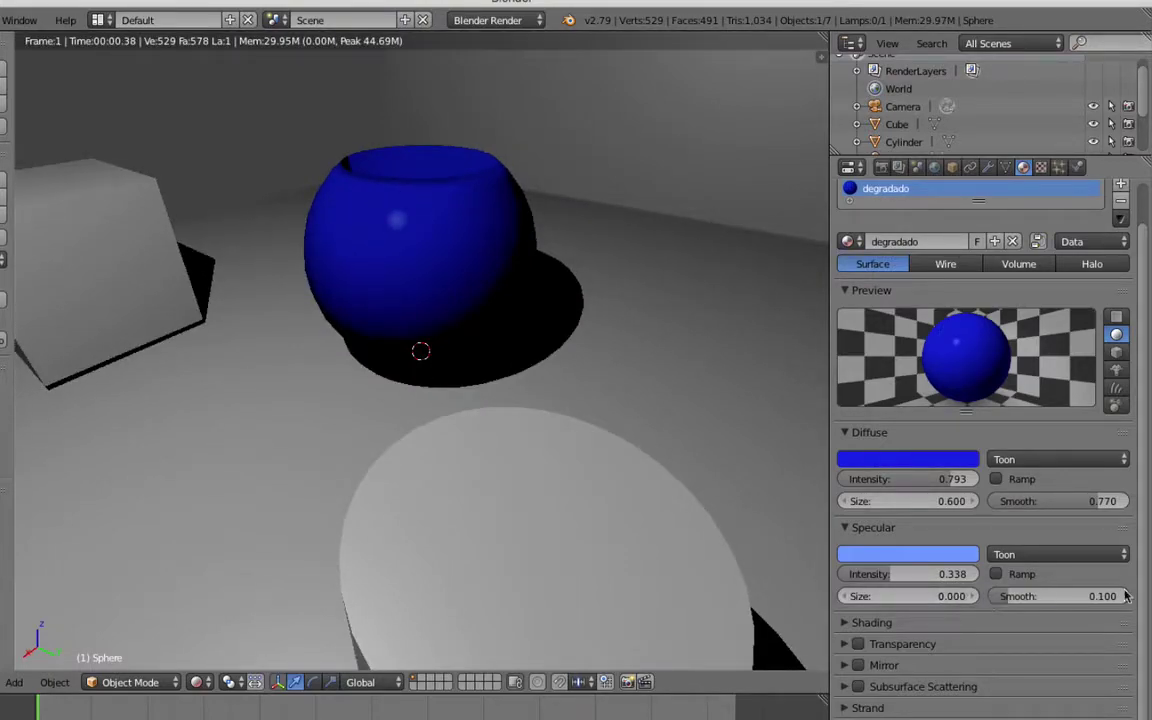
pyautogui.moveTo(1015, 597); pyautogui.dragTo(1090, 597)
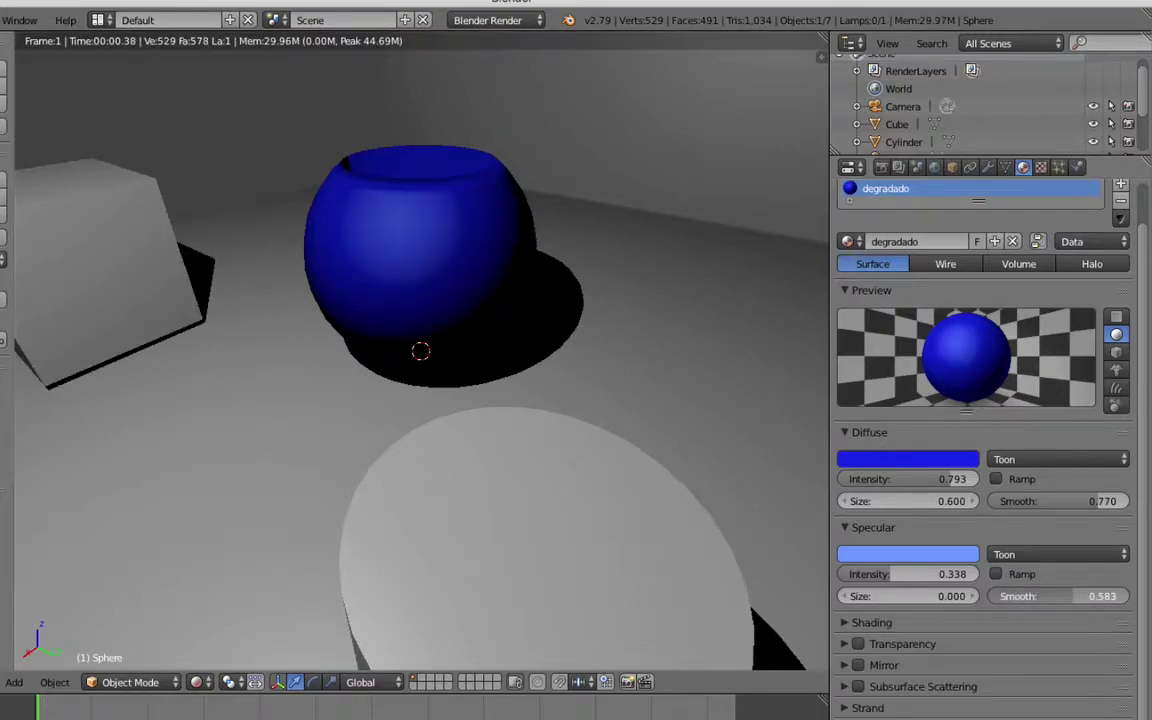
pyautogui.moveTo(1090, 597); pyautogui.dragTo(1083, 597)
pyautogui.moveTo(1083, 597); pyautogui.dragTo(1067, 597)
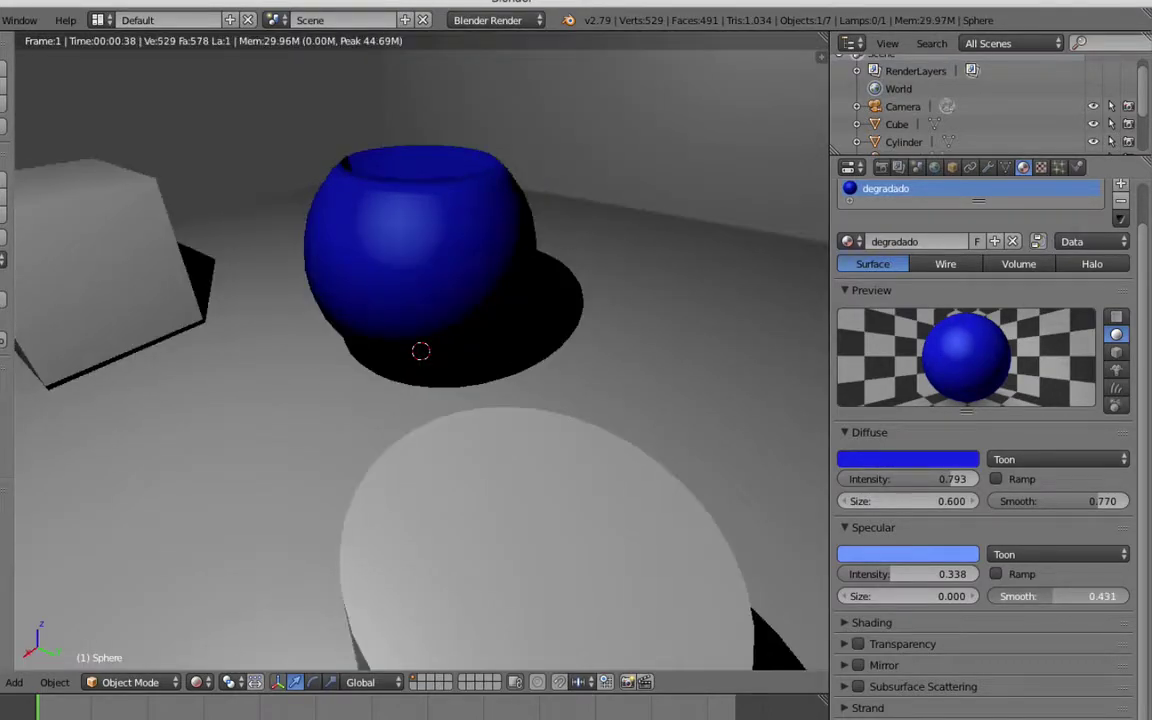
pyautogui.moveTo(689, 362)
pyautogui.mouseDown(button='middle')
pyautogui.moveTo(712, 347)
pyautogui.moveTo(676, 368)
pyautogui.mouseUp(button='middle')
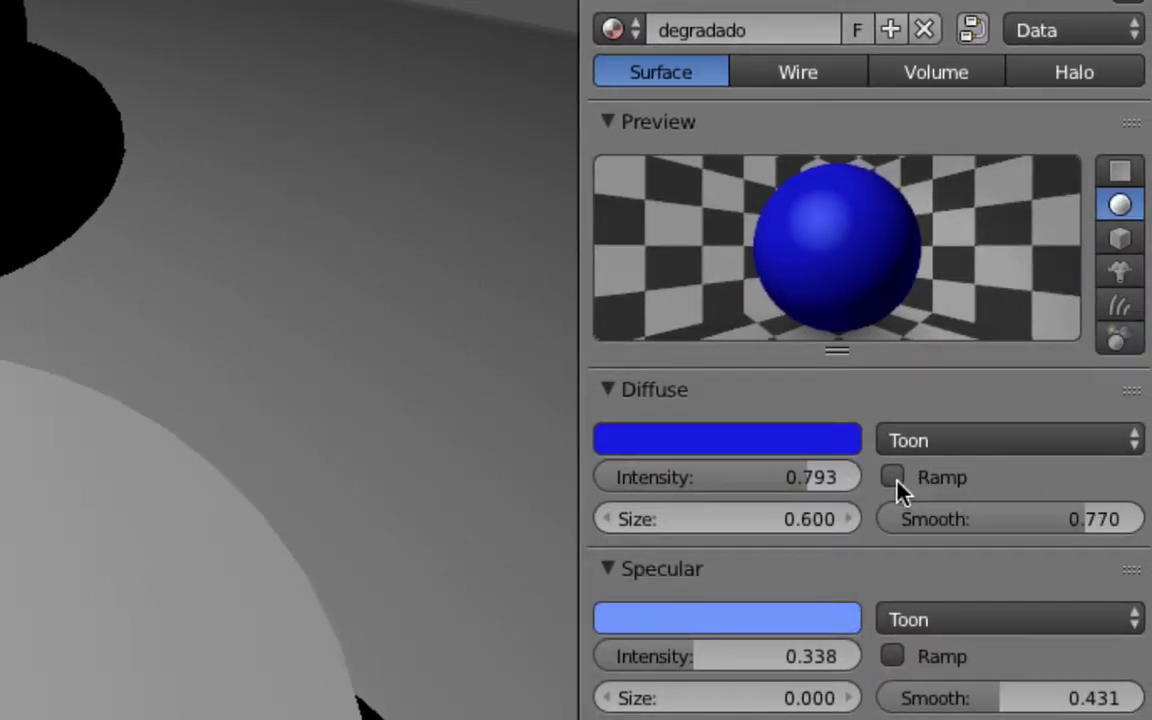
# Step: Enable the diffuse colour ramp and colour its right-hand stop blue
pyautogui.click(893, 478)
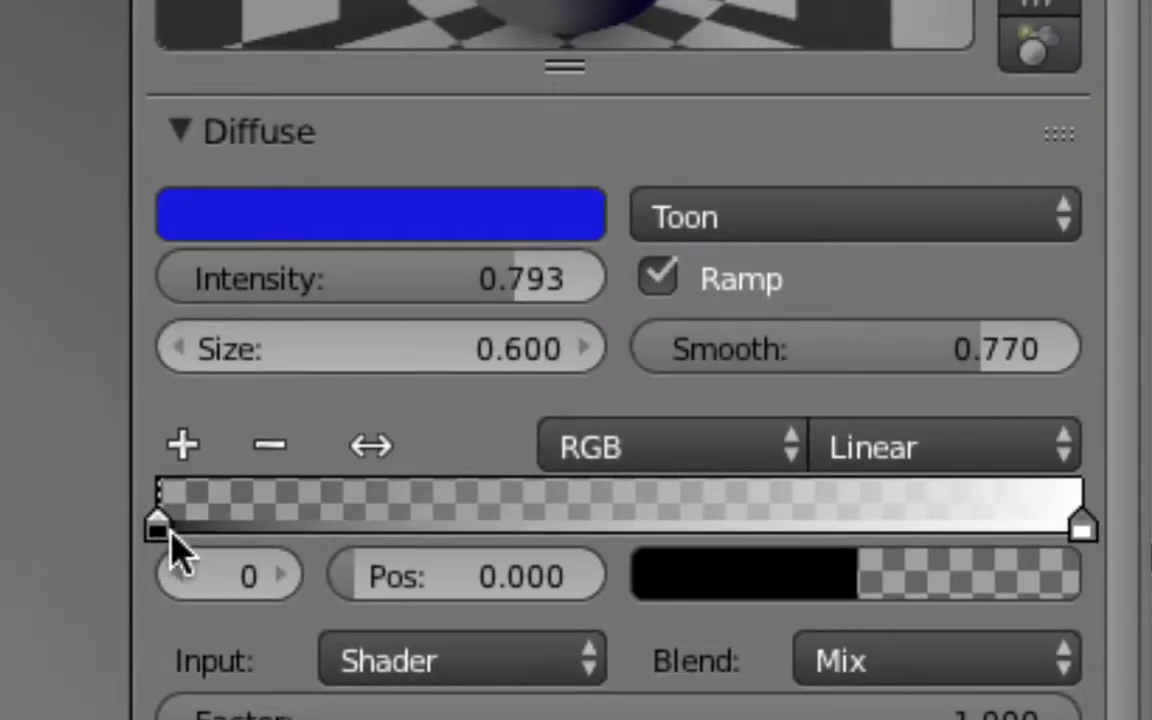
pyautogui.click(1078, 528)
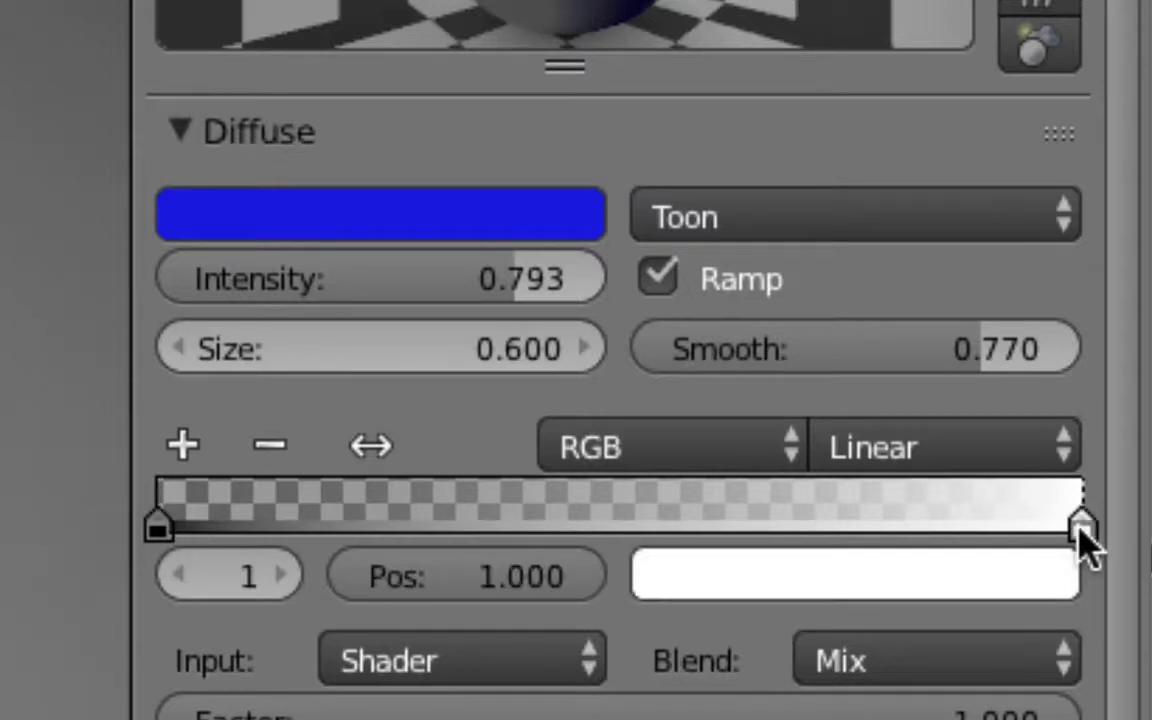
pyautogui.click(862, 598)
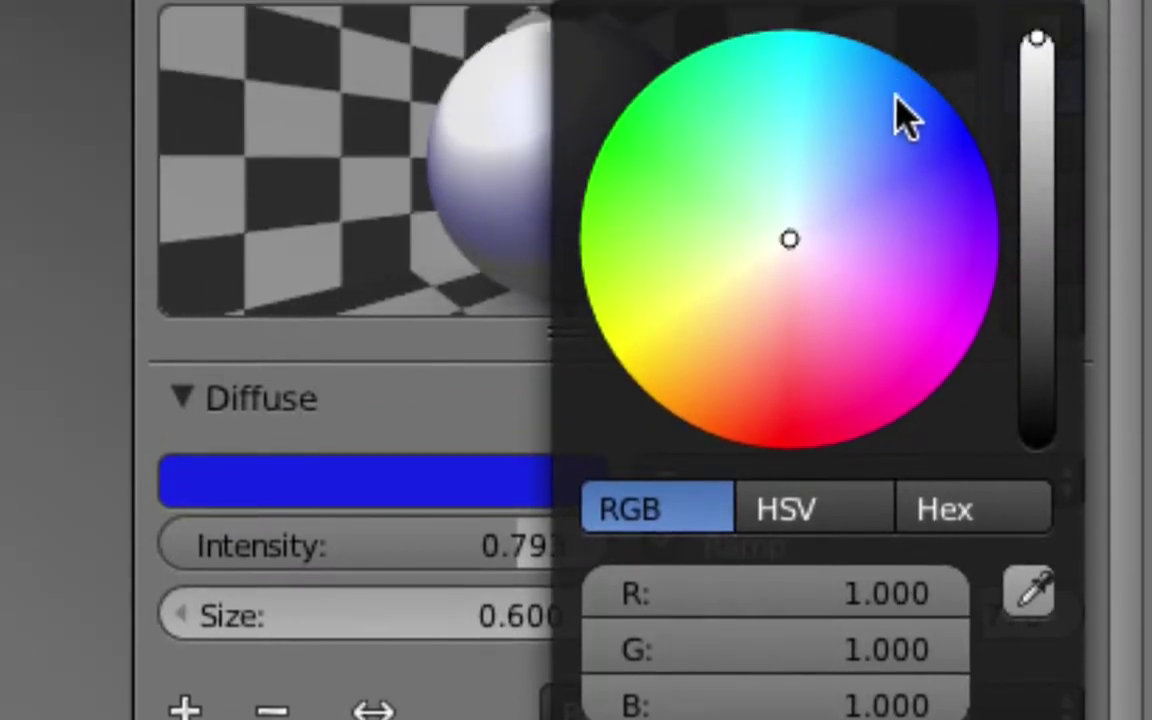
pyautogui.click(879, 113)
pyautogui.click(880, 132)
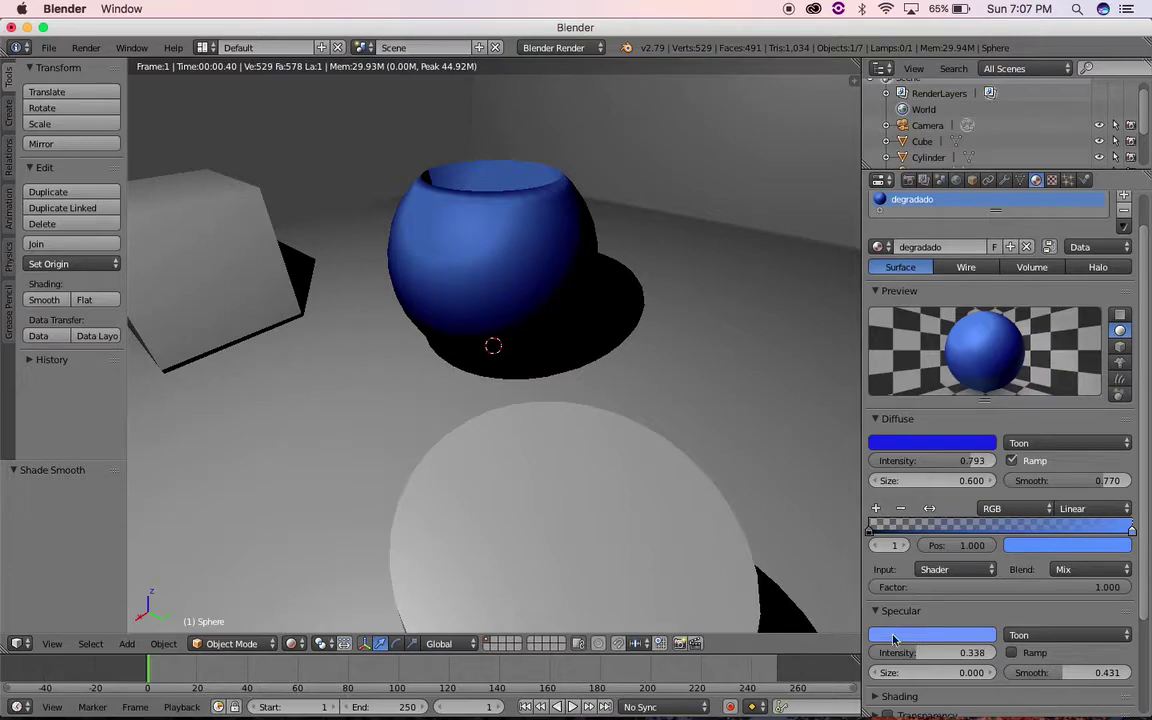
# Step: Lighten the specular colour to pale cyan and lower its intensity slightly
pyautogui.click(926, 638)
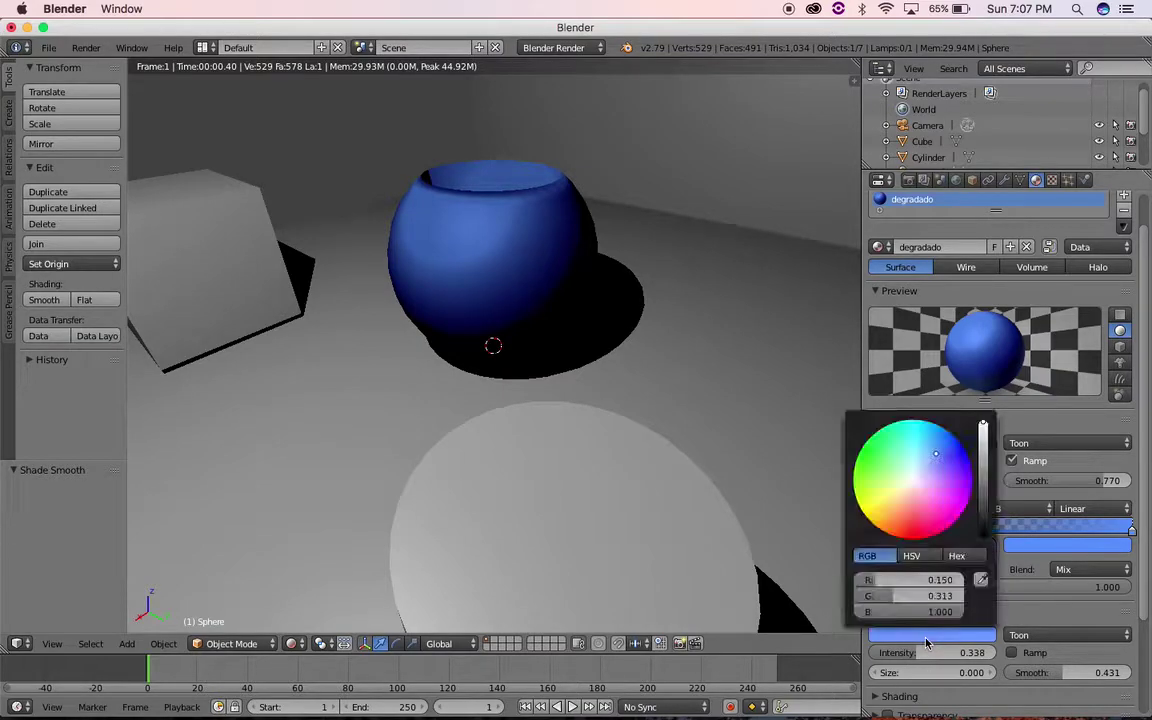
pyautogui.click(925, 471)
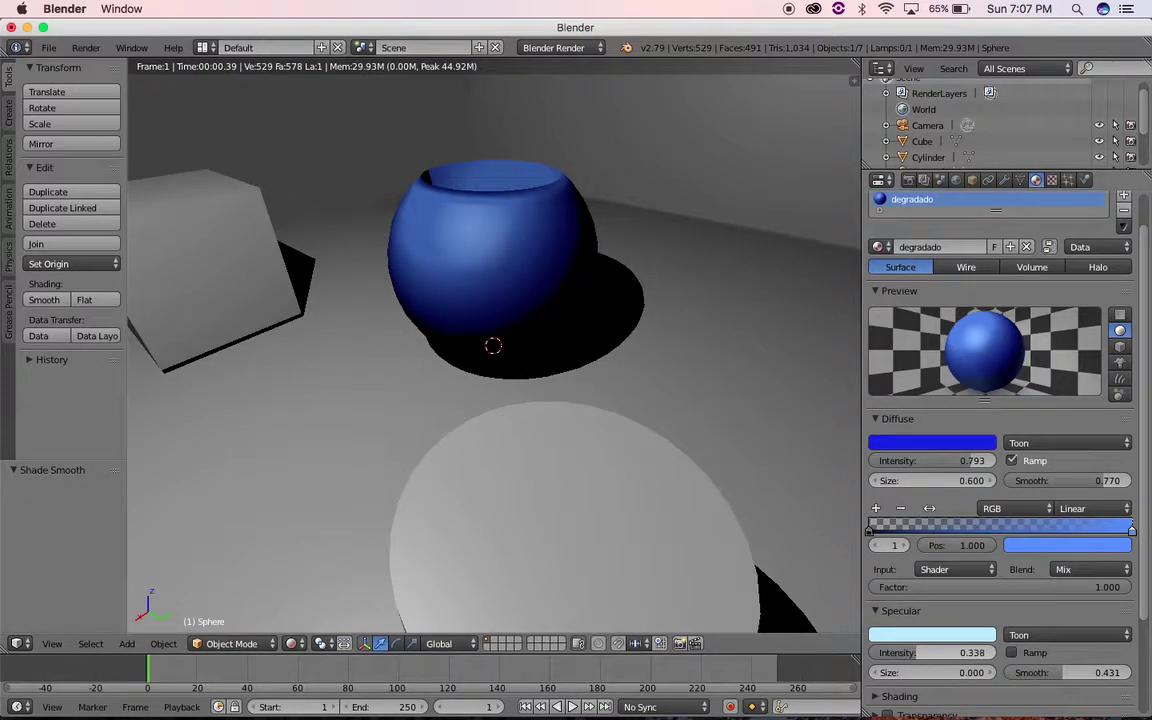
pyautogui.moveTo(930, 653); pyautogui.dragTo(918, 653)
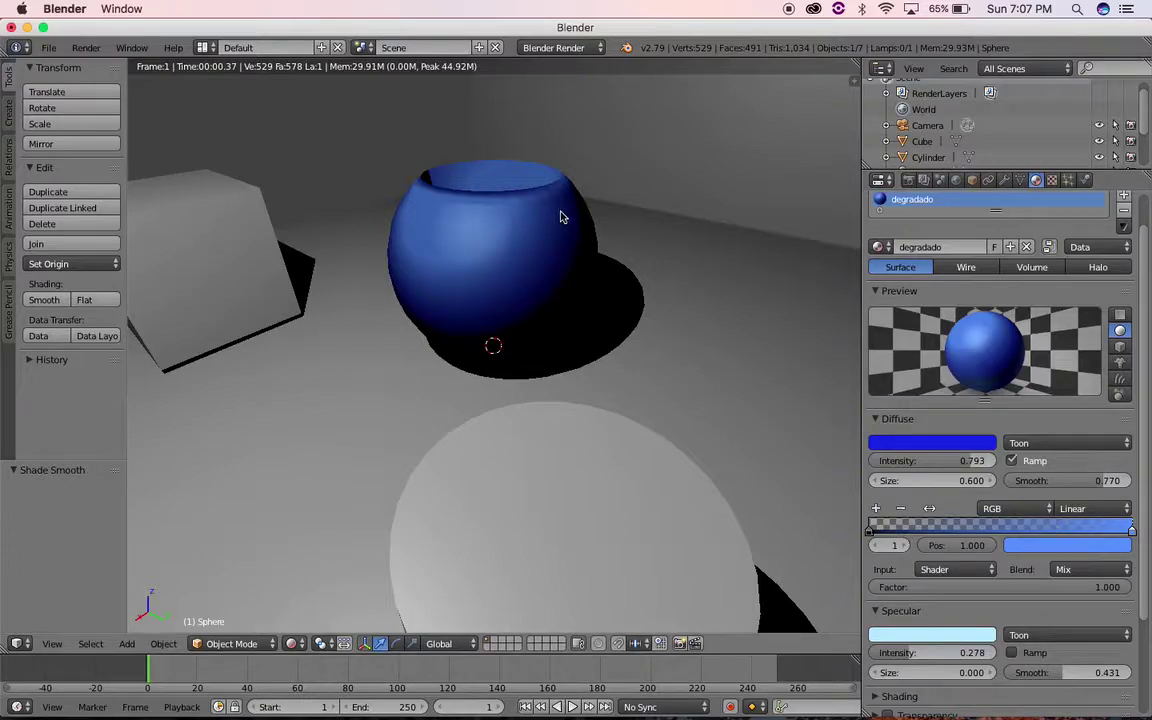
# Step: Make the ramp's left stop fully opaque and colour it pink-magenta
pyautogui.click(878, 548)
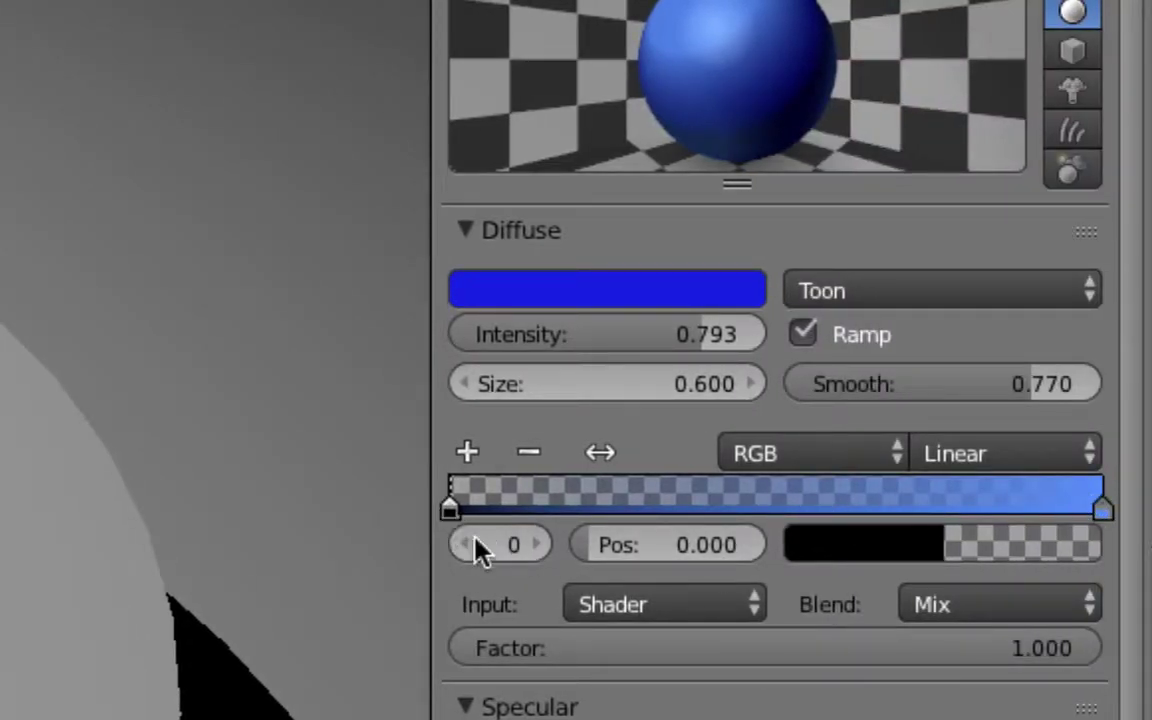
pyautogui.click(885, 556)
pyautogui.moveTo(758, 490); pyautogui.dragTo(950, 490)
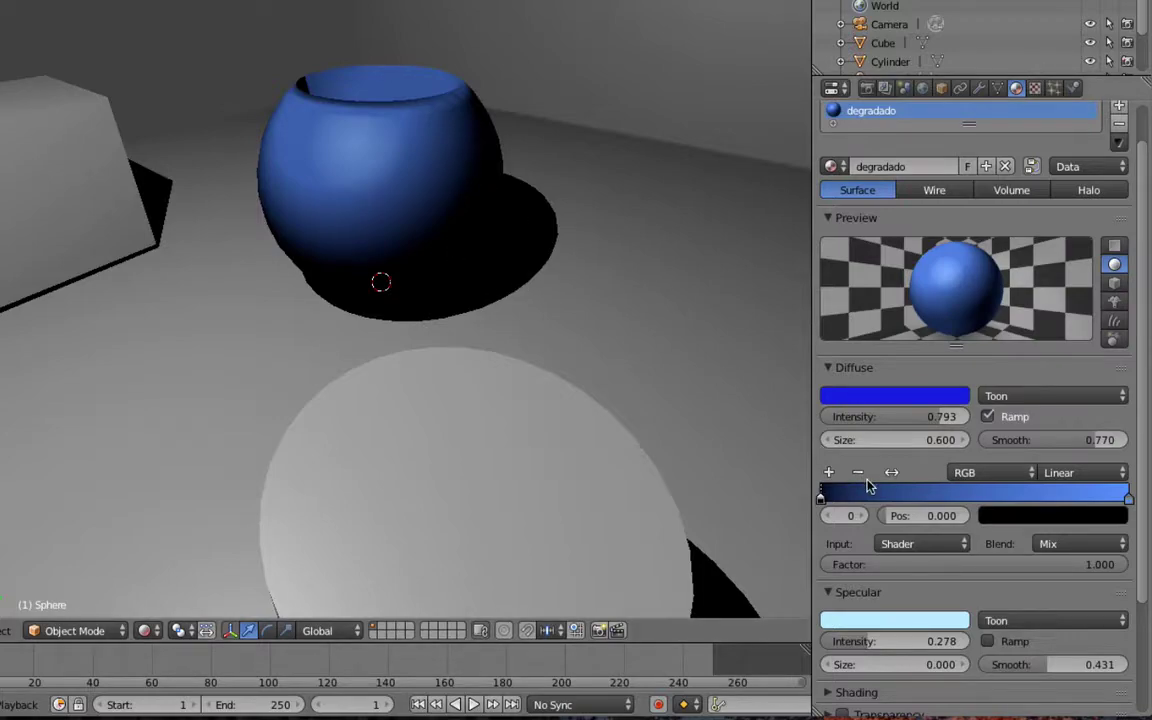
pyautogui.click(1004, 517)
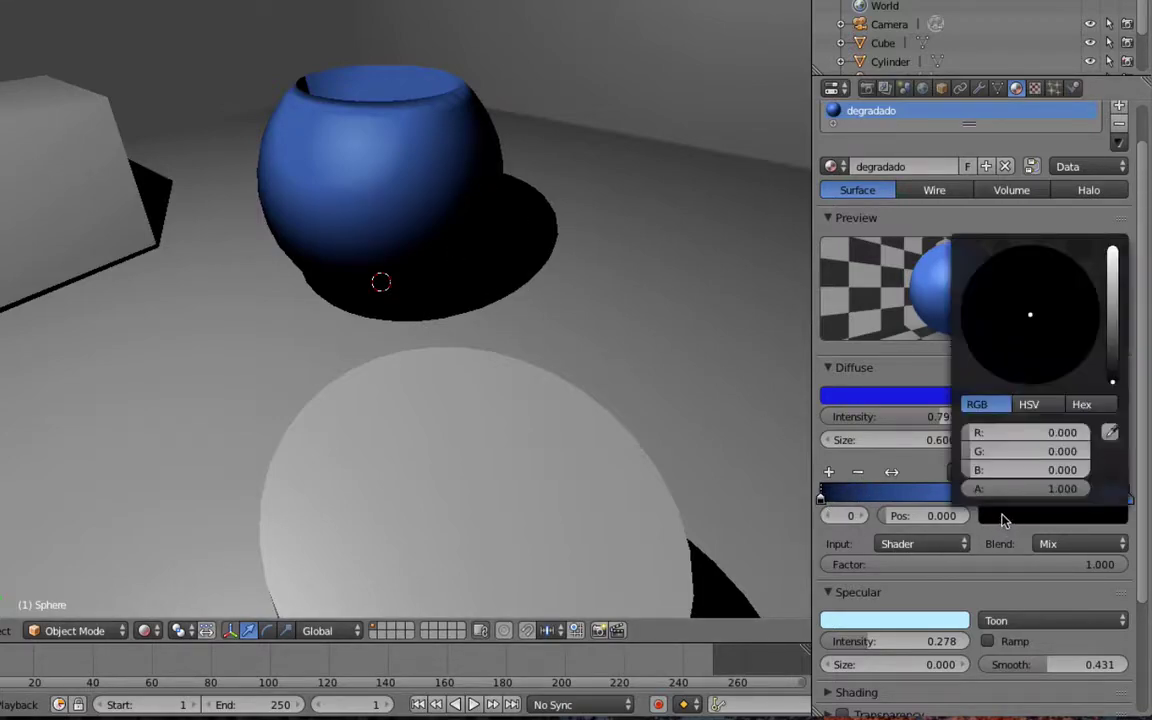
pyautogui.moveTo(1112, 383); pyautogui.dragTo(1112, 261)
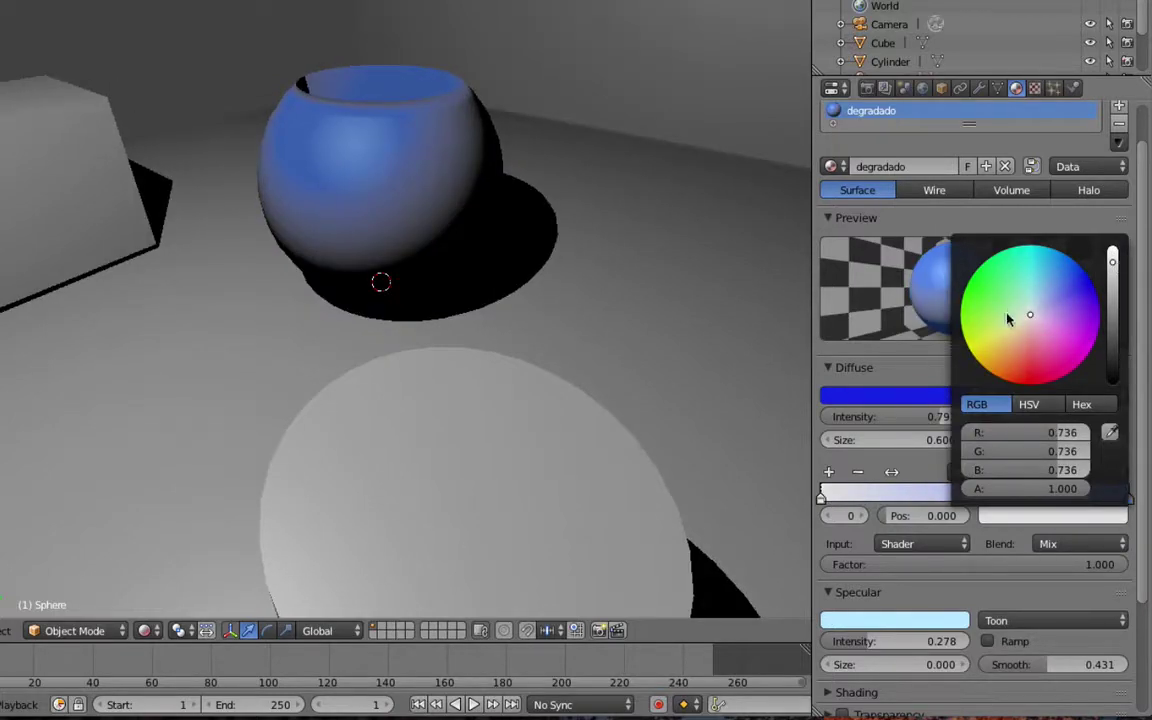
pyautogui.moveTo(1008, 310); pyautogui.dragTo(1099, 308)
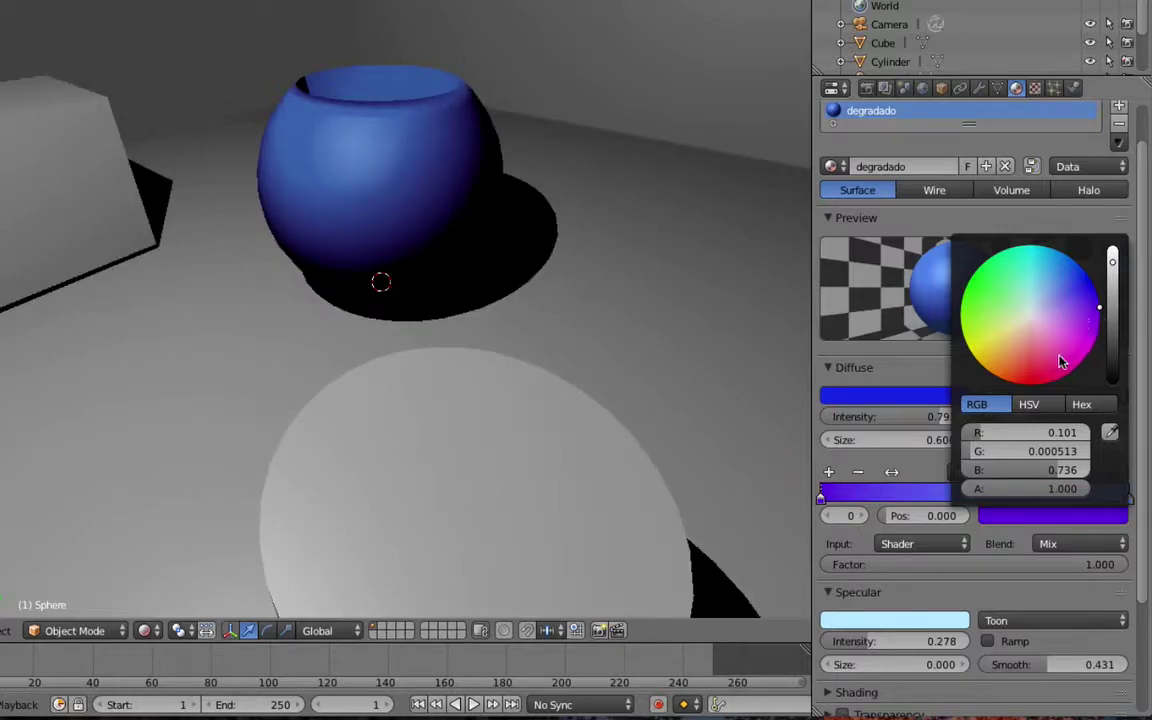
pyautogui.moveTo(1062, 362); pyautogui.dragTo(1058, 378)
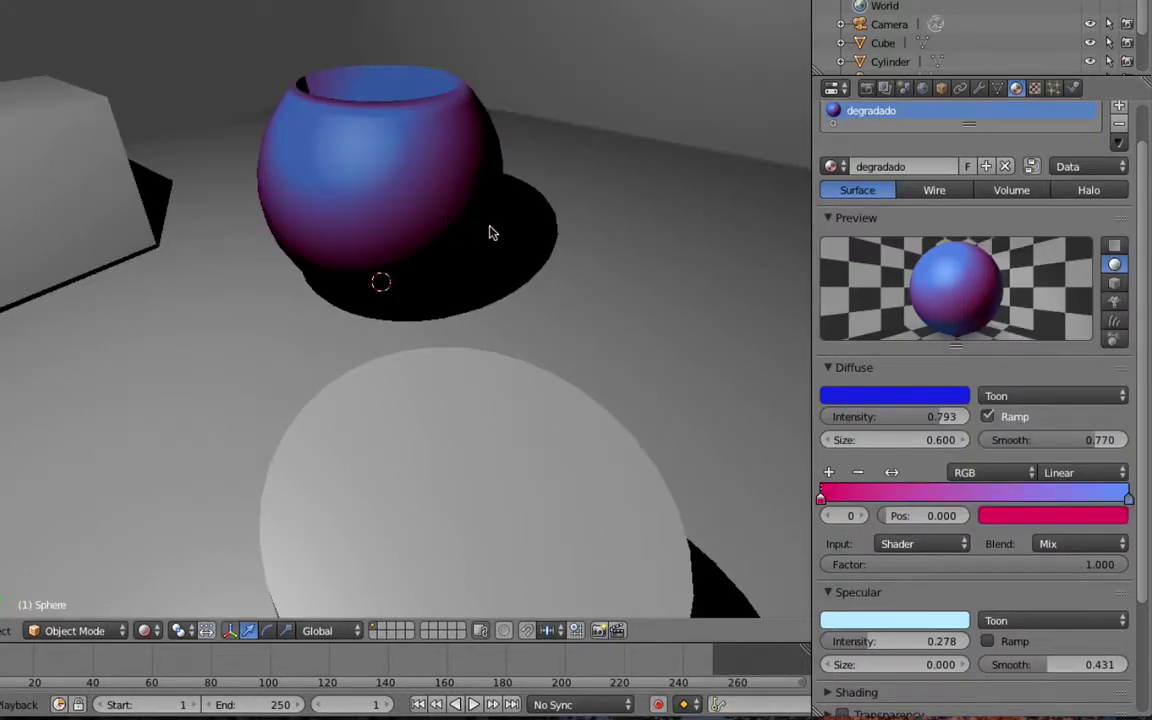
# Step: Add a yellow-green stop at the middle of the ramp
pyautogui.click(830, 473)
pyautogui.click(1040, 515)
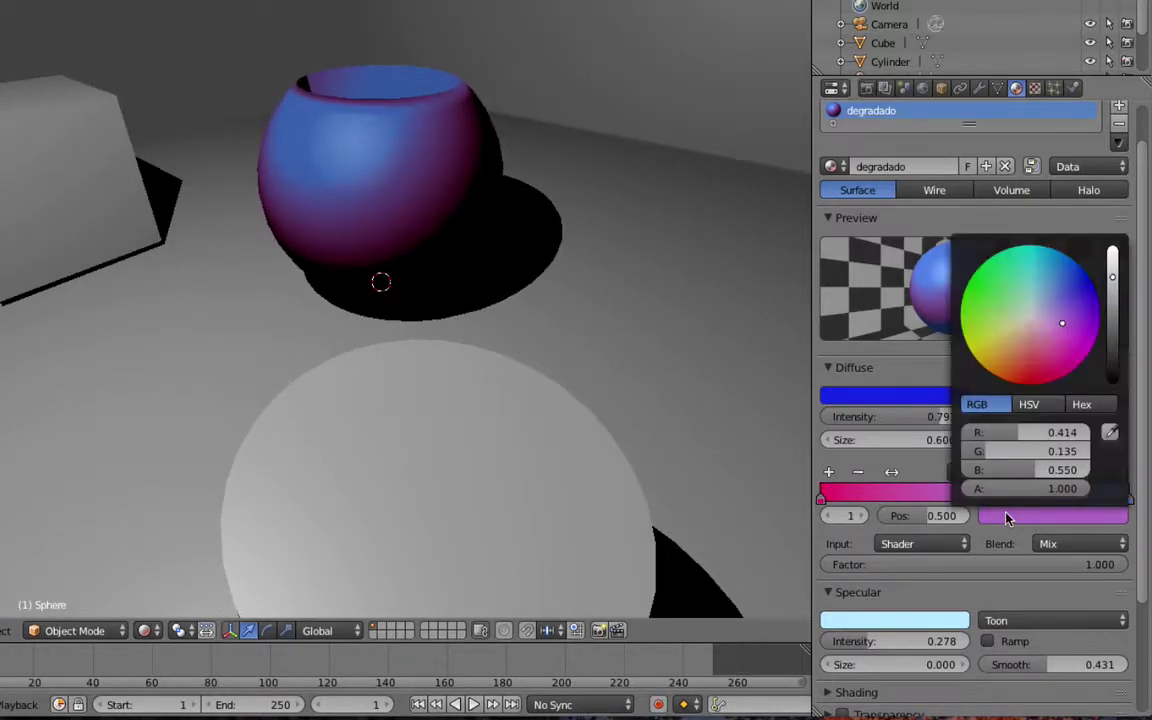
pyautogui.click(978, 342)
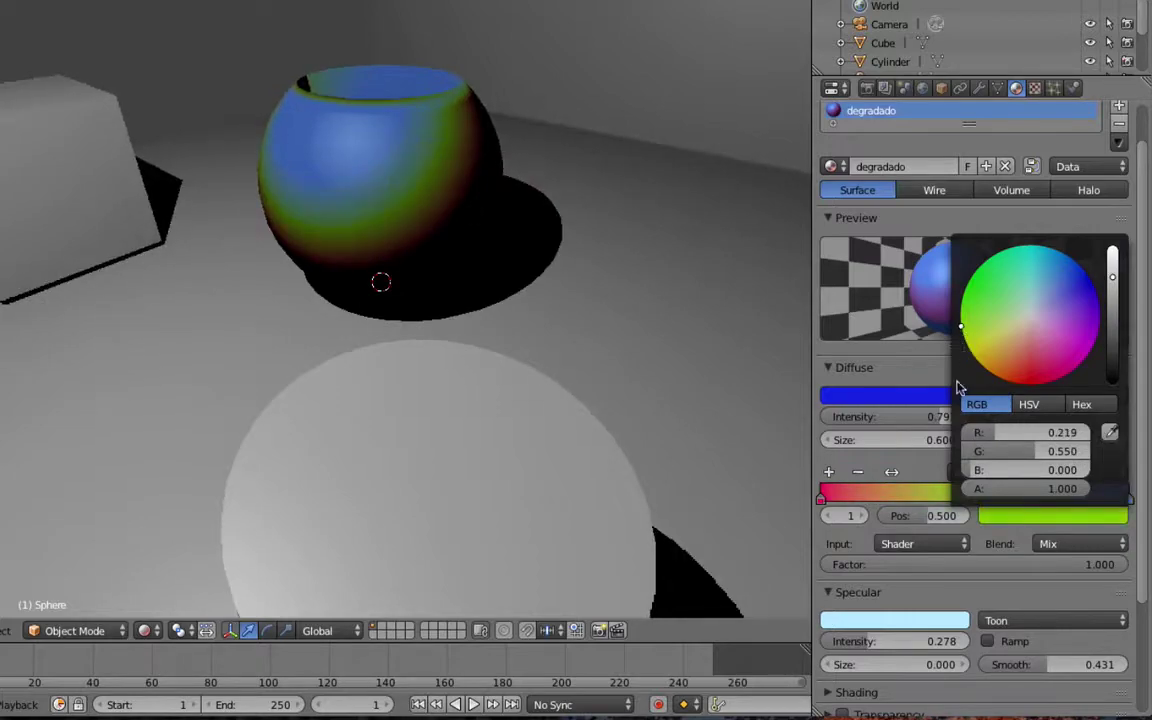
pyautogui.moveTo(568, 288)
pyautogui.mouseDown(button='middle')
pyautogui.moveTo(599, 288)
pyautogui.moveTo(540, 290)
pyautogui.mouseUp(button='middle')
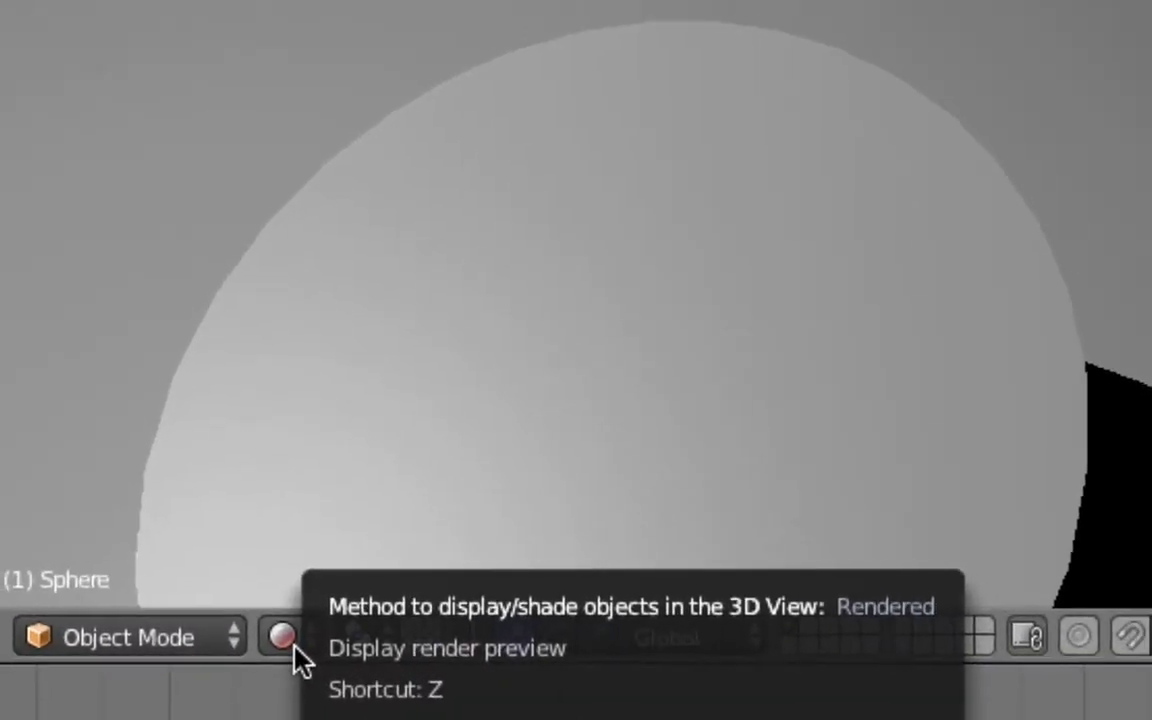
# Step: Switch to Solid shading, assign degradado to the cube, and remove the sphere's material slot
pyautogui.click(288, 636)
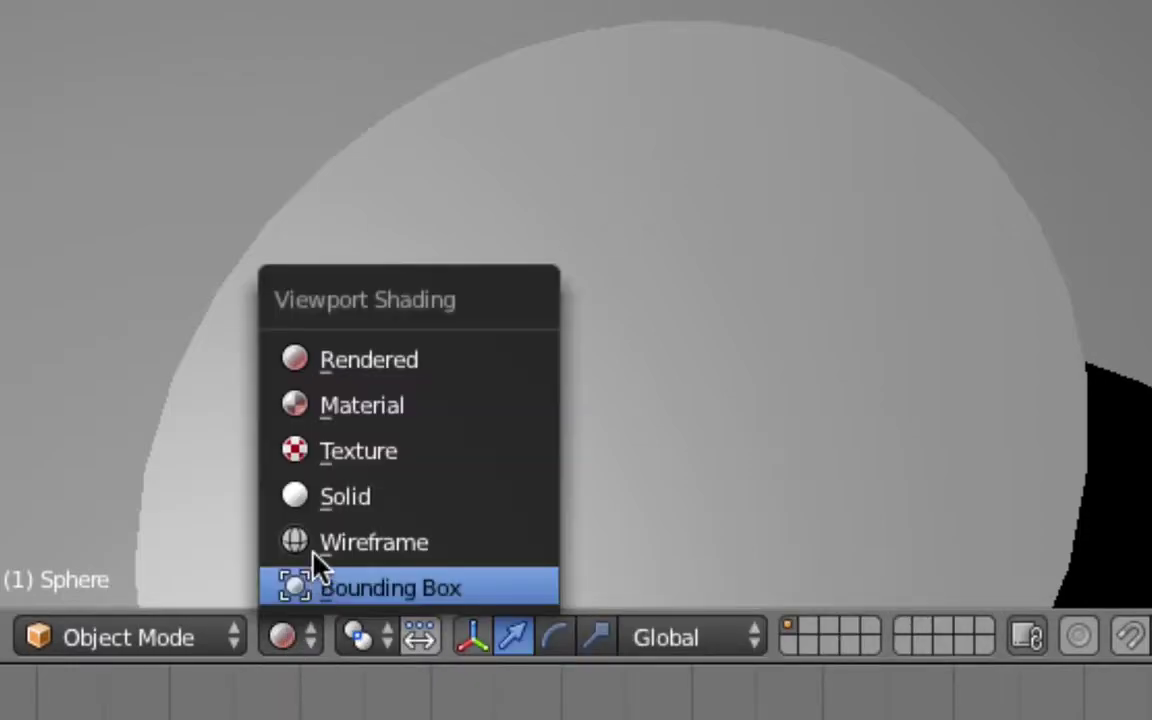
pyautogui.click(355, 496)
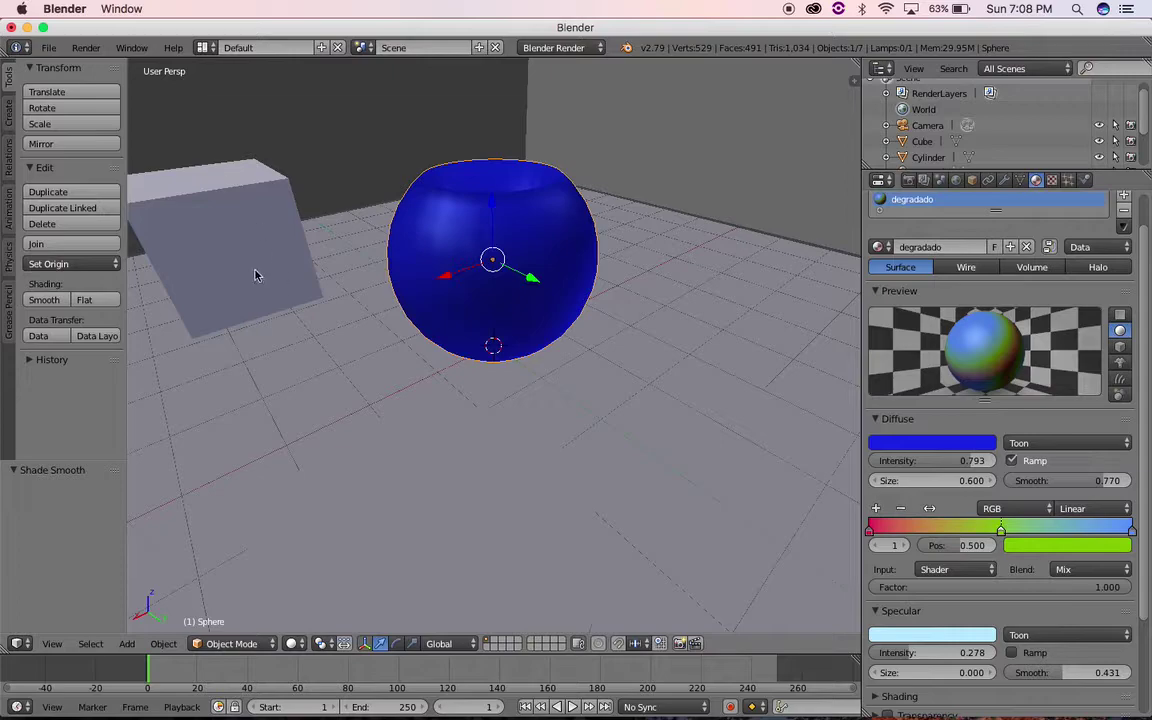
pyautogui.rightClick(255, 275)
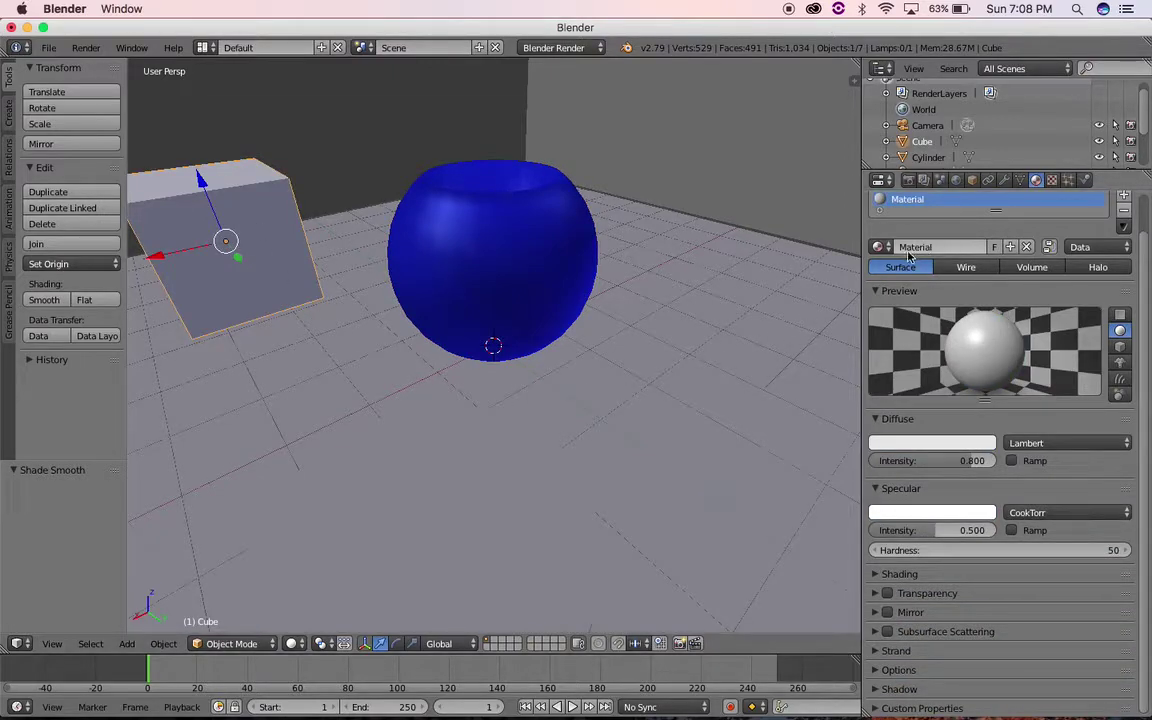
pyautogui.click(879, 247)
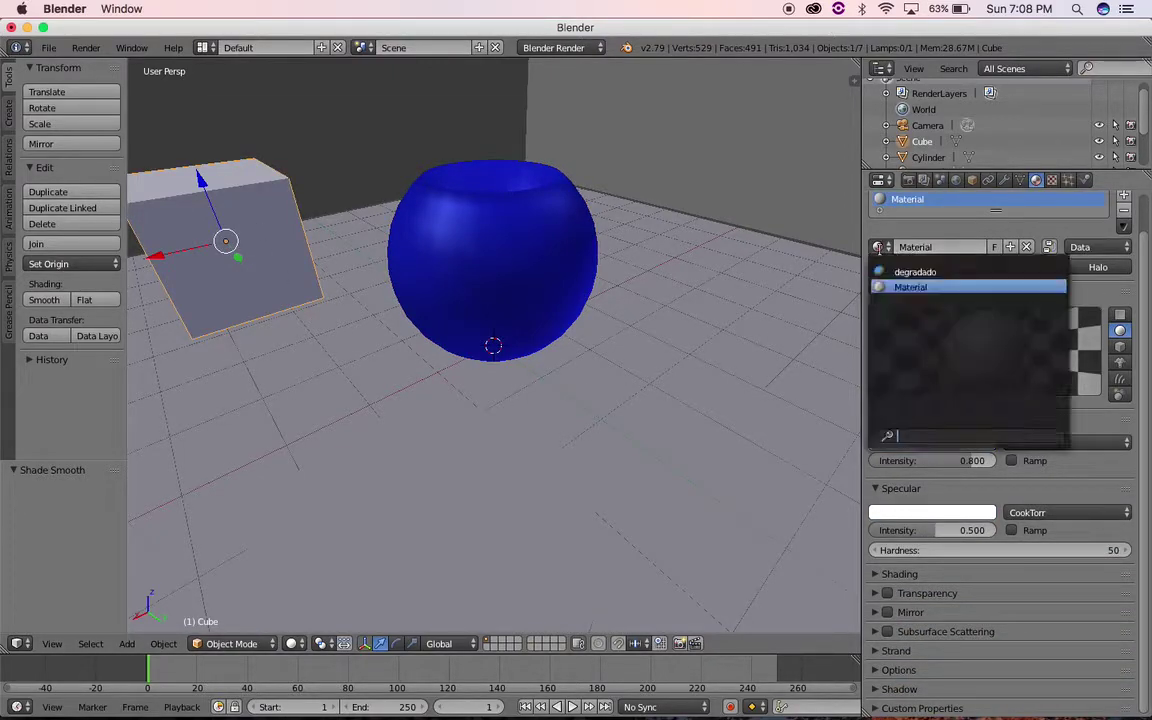
pyautogui.click(925, 272)
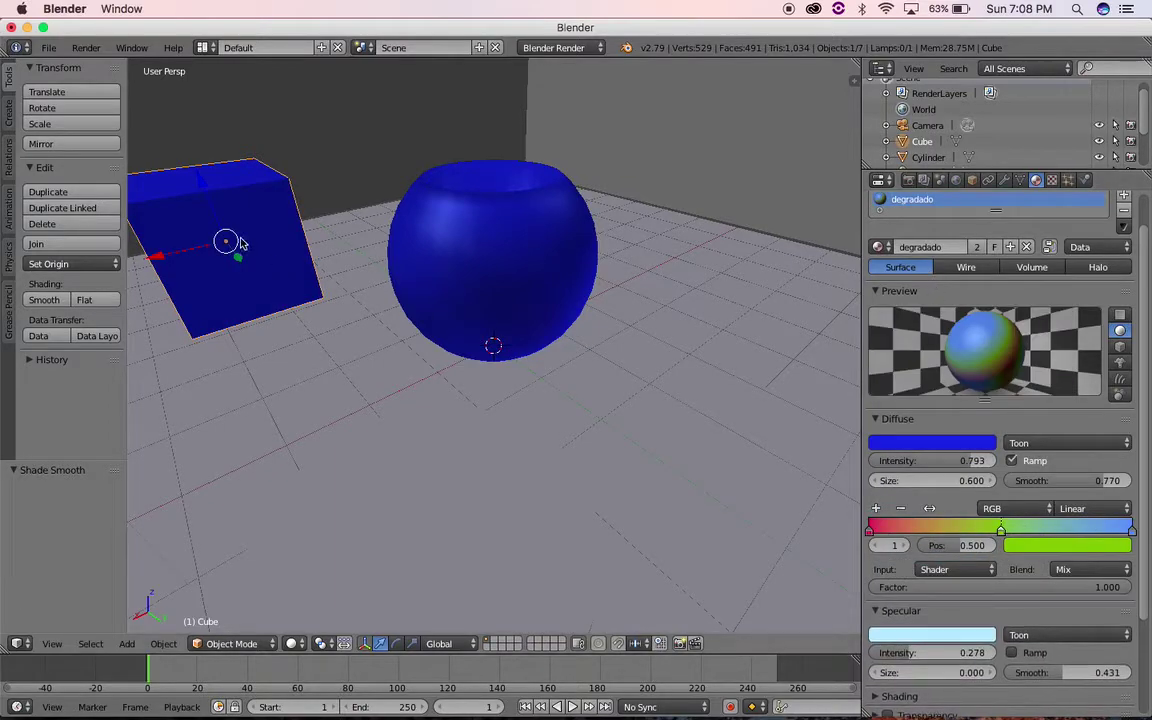
pyautogui.rightClick(485, 268)
pyautogui.click(1124, 210)
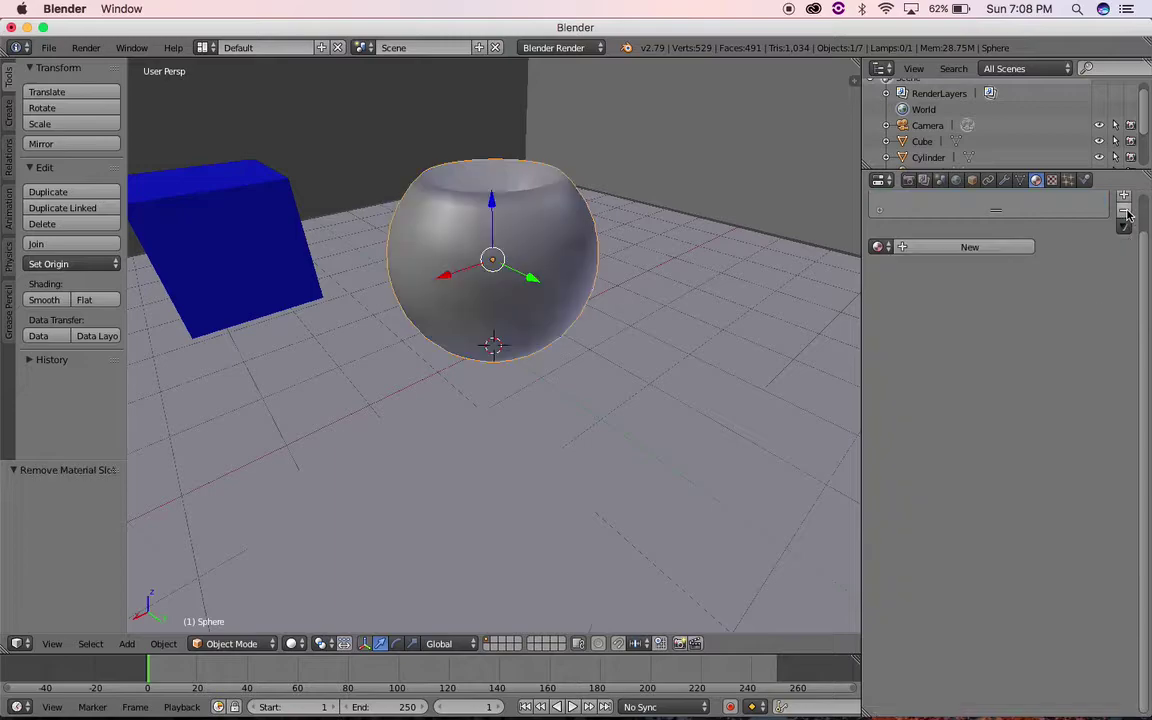
# Step: Add a new material to the sphere and name it 'transparente'
pyautogui.click(884, 249)
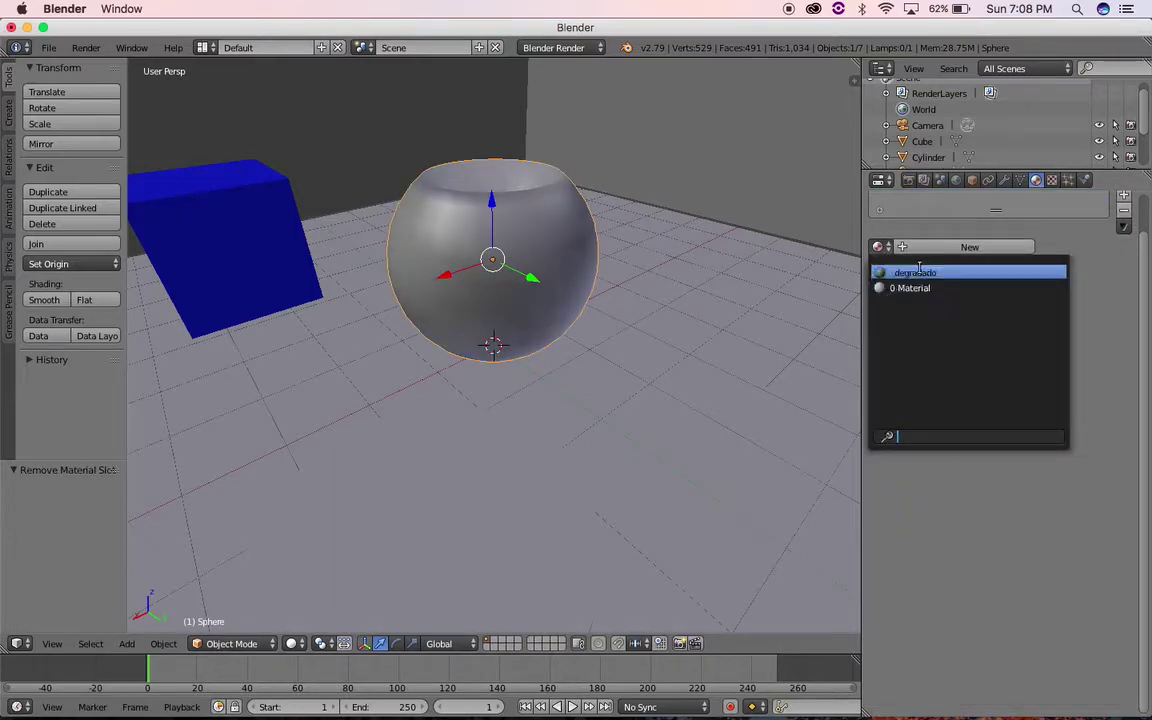
pyautogui.click(952, 249)
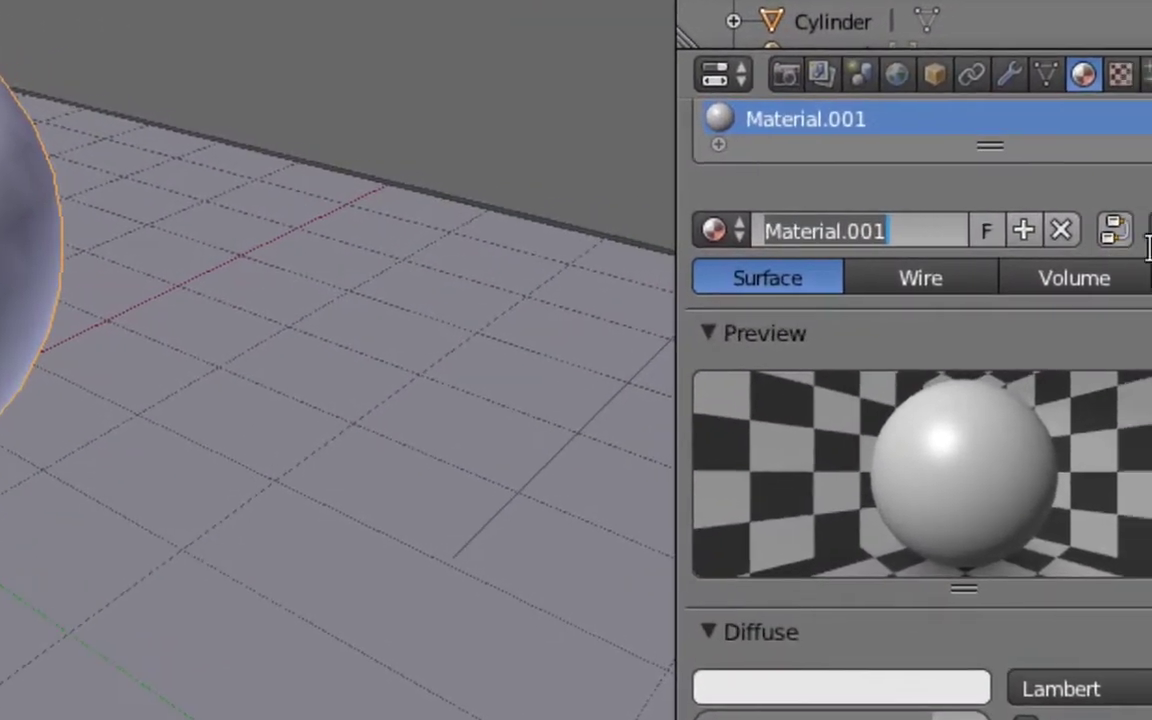
pyautogui.write('transparente')
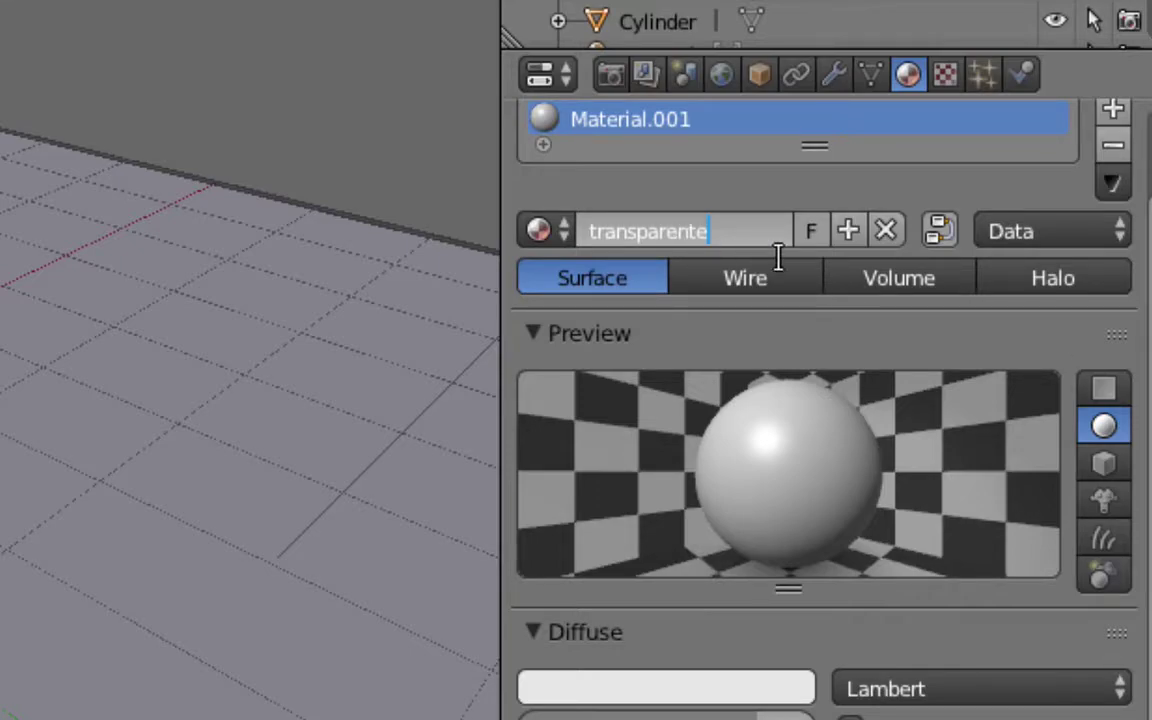
pyautogui.press('Return')
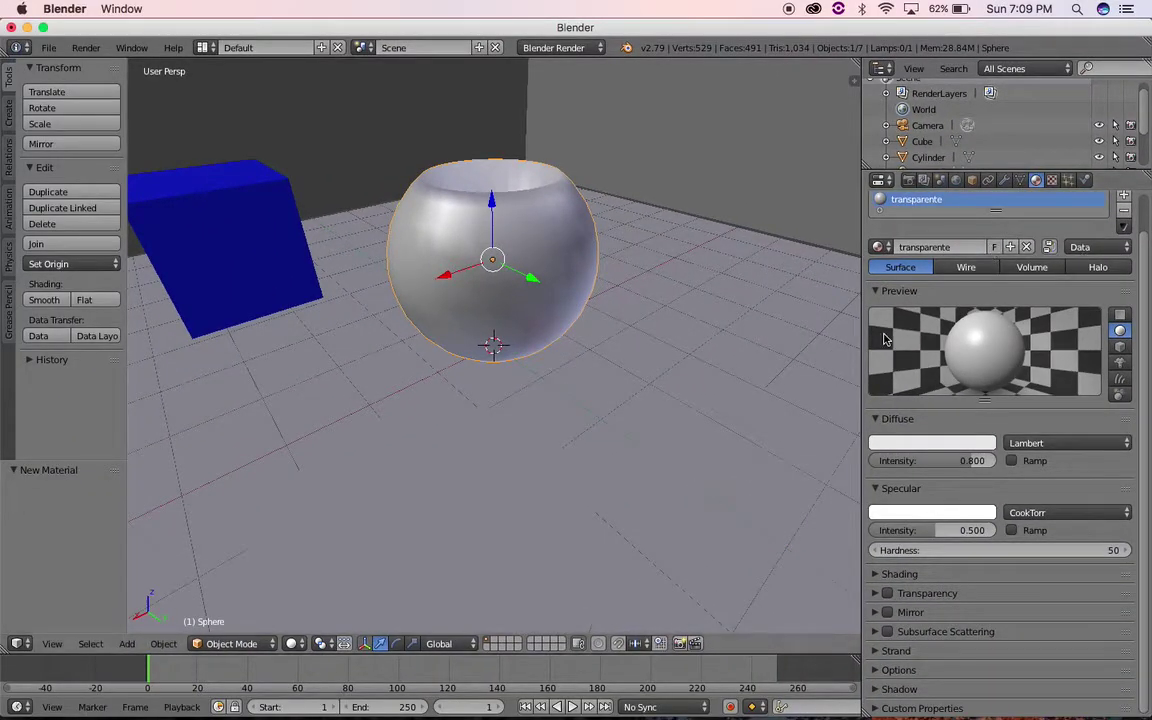
# Step: Reposition the floor plane, reselect the sphere and collapse its Diffuse settings
pyautogui.rightClick(598, 352)
pyautogui.press('g')
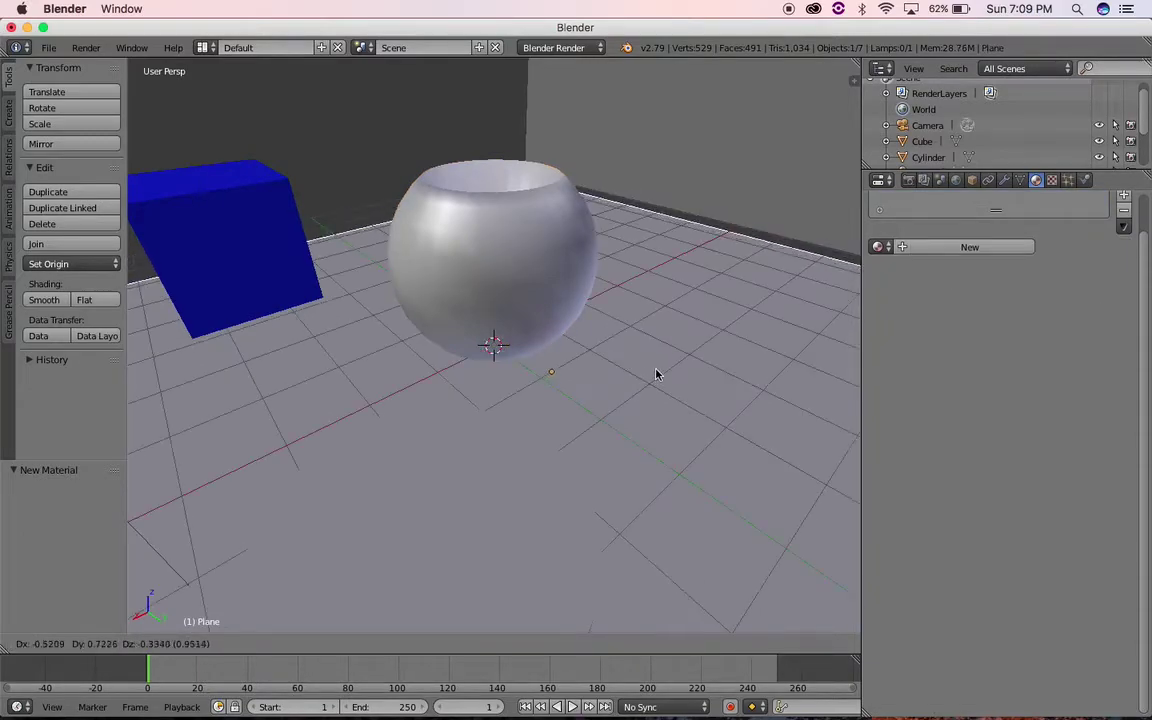
pyautogui.click(655, 383)
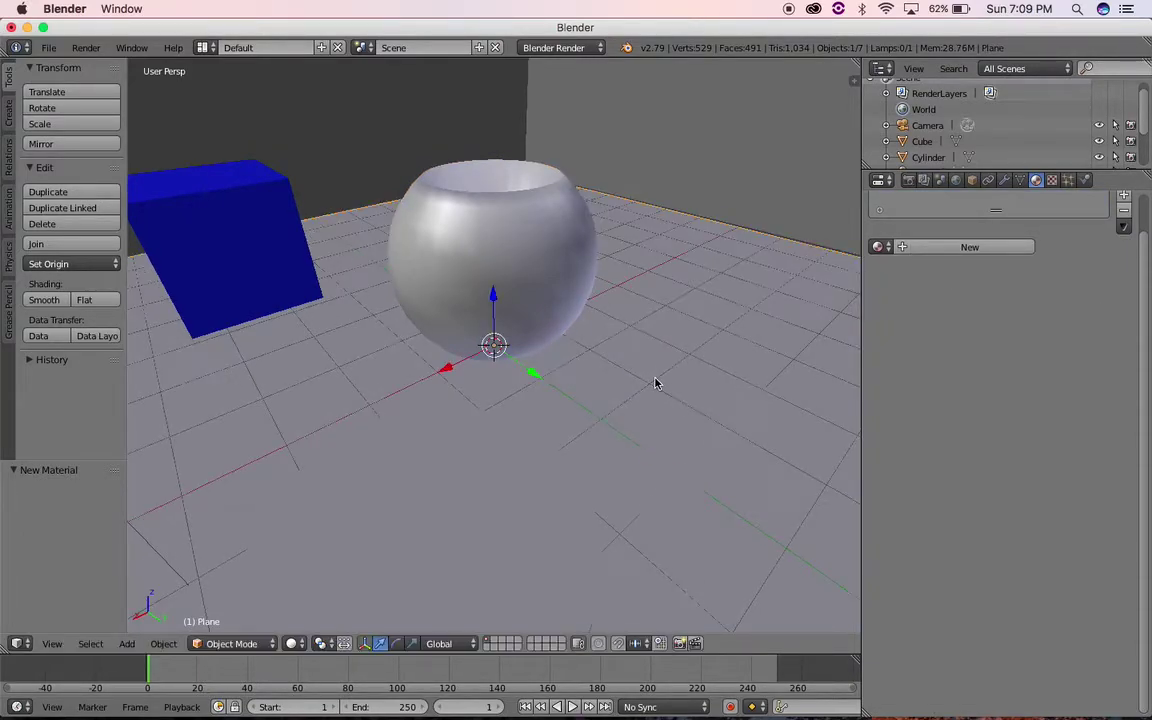
pyautogui.rightClick(481, 262)
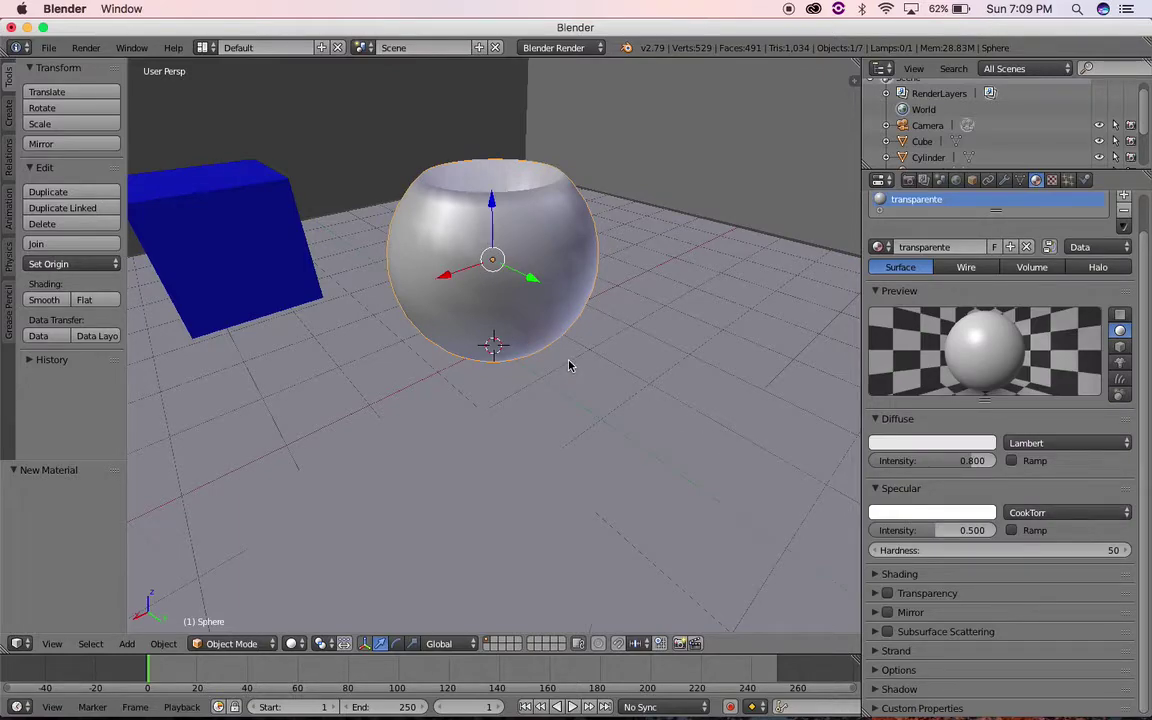
pyautogui.moveTo(421, 348)
pyautogui.mouseDown(button='middle')
pyautogui.moveTo(404, 329)
pyautogui.moveTo(476, 296)
pyautogui.mouseUp(button='middle')
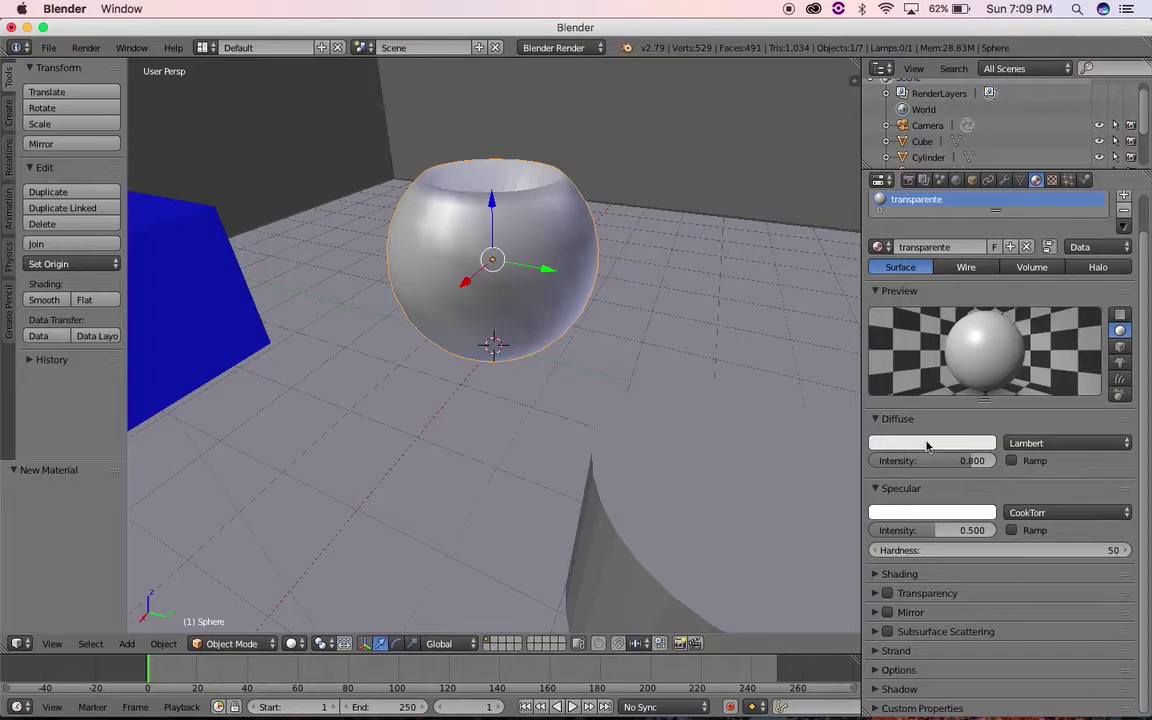
pyautogui.click(880, 418)
# Step: Collapse Specular and enable Z Transparency on transparente, leaving Alpha at 1.000
pyautogui.click(905, 438)
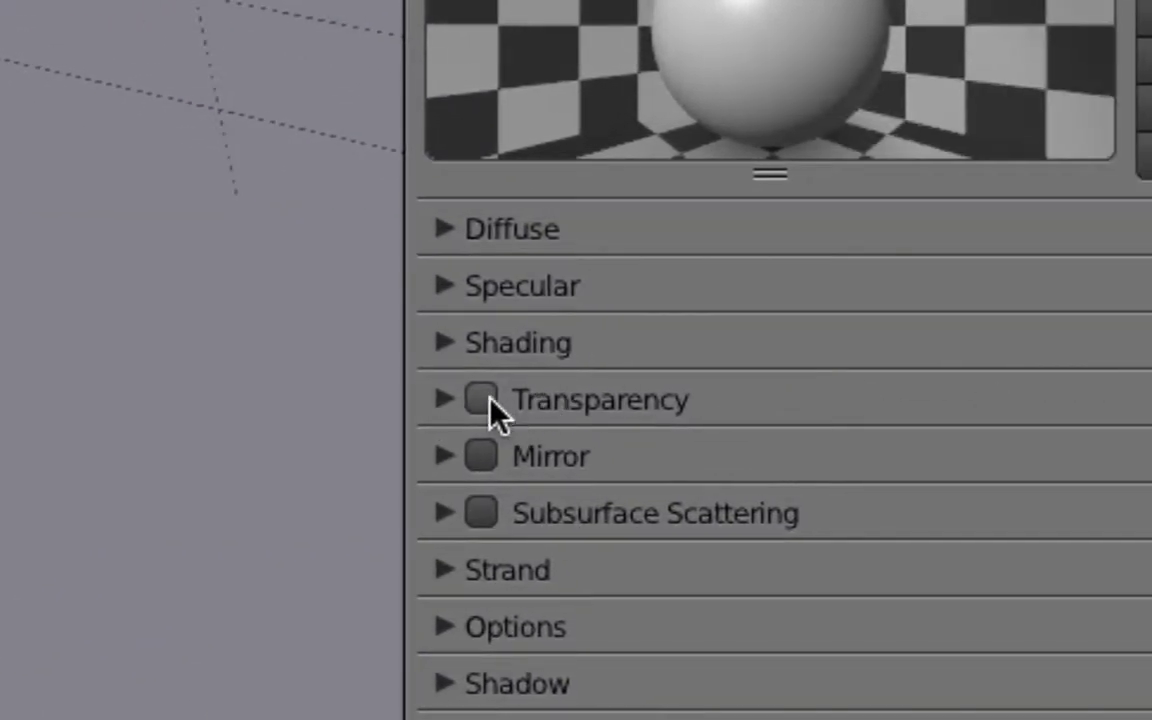
pyautogui.click(484, 403)
pyautogui.click(445, 400)
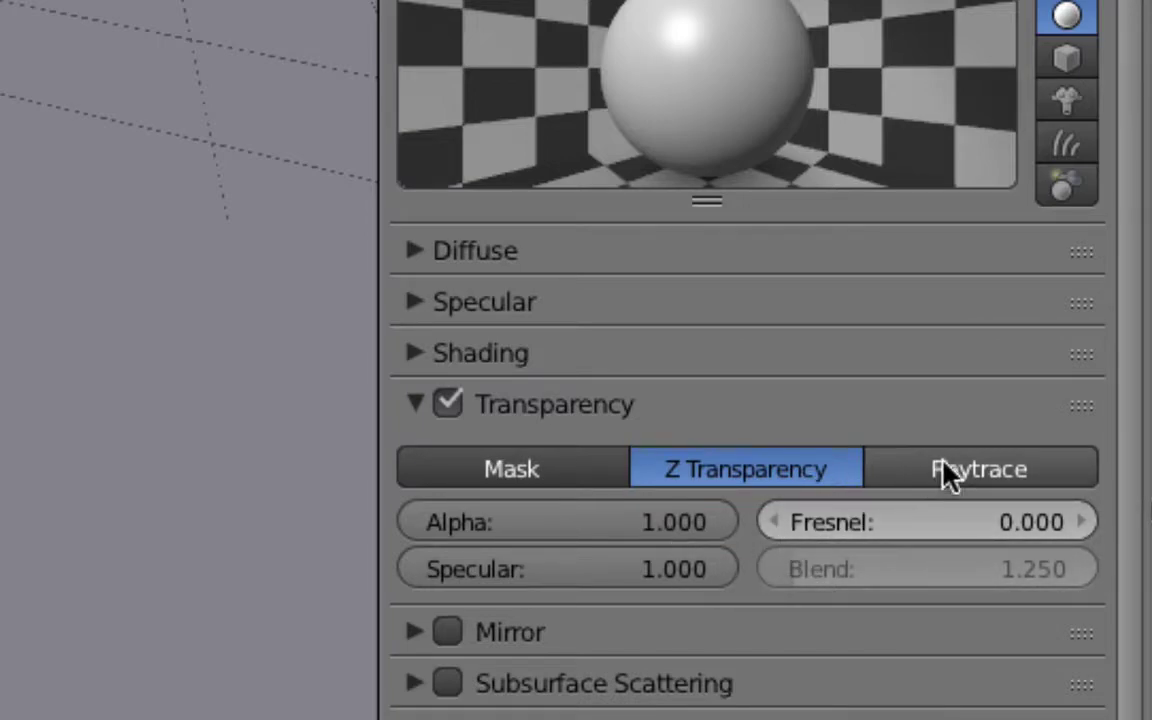
pyautogui.click(951, 473)
pyautogui.click(856, 472)
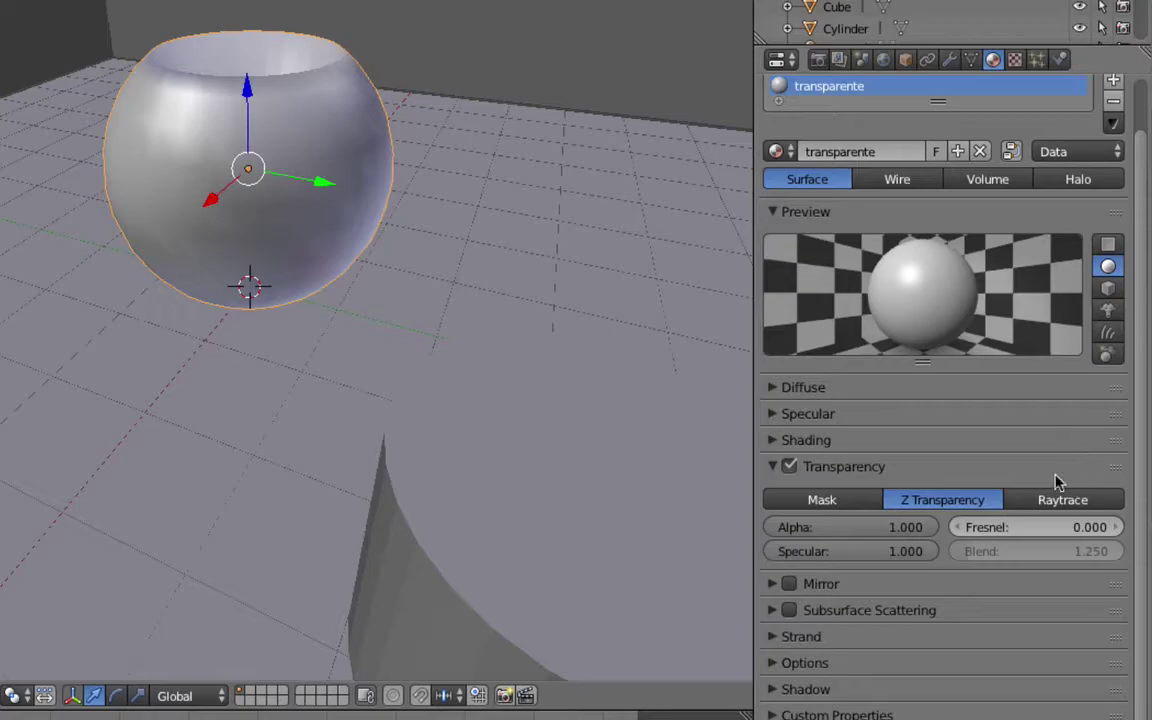
# Step: Set transparente's transparency Alpha to 0.298 and Specular to 0.364
pyautogui.moveTo(918, 532)
pyautogui.mouseDown()
pyautogui.moveTo(930, 532)
pyautogui.moveTo(820, 527)
pyautogui.moveTo(843, 527)
pyautogui.mouseUp()
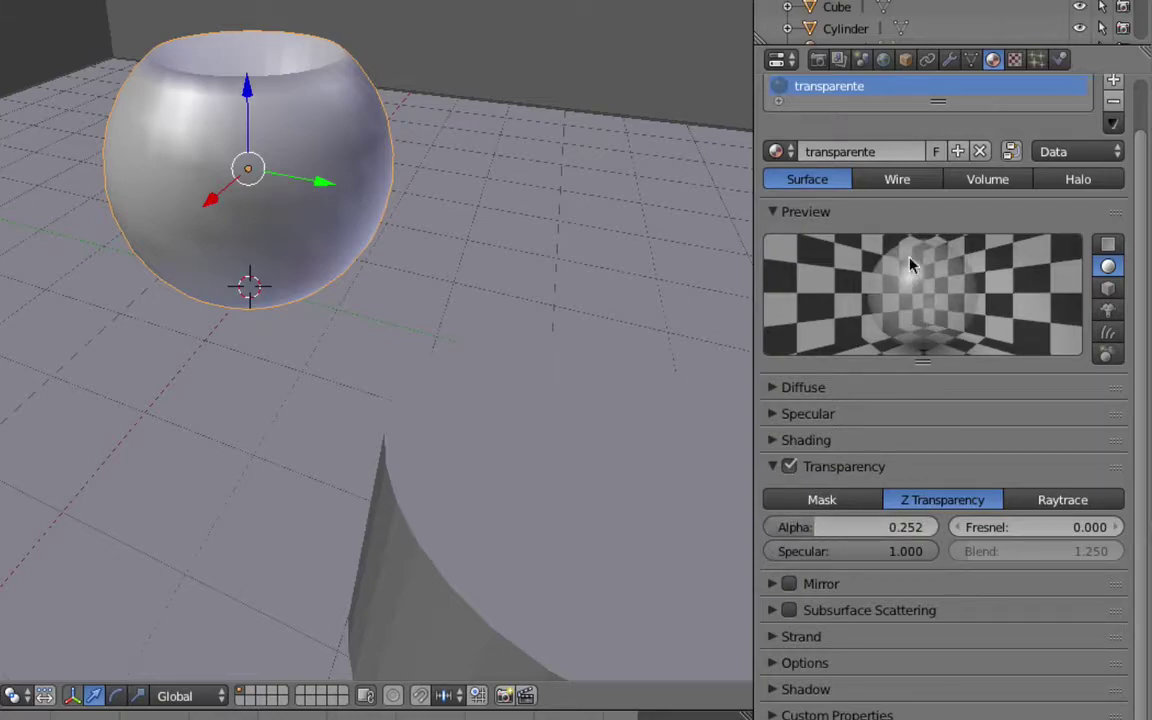
pyautogui.moveTo(818, 537); pyautogui.dragTo(810, 537)
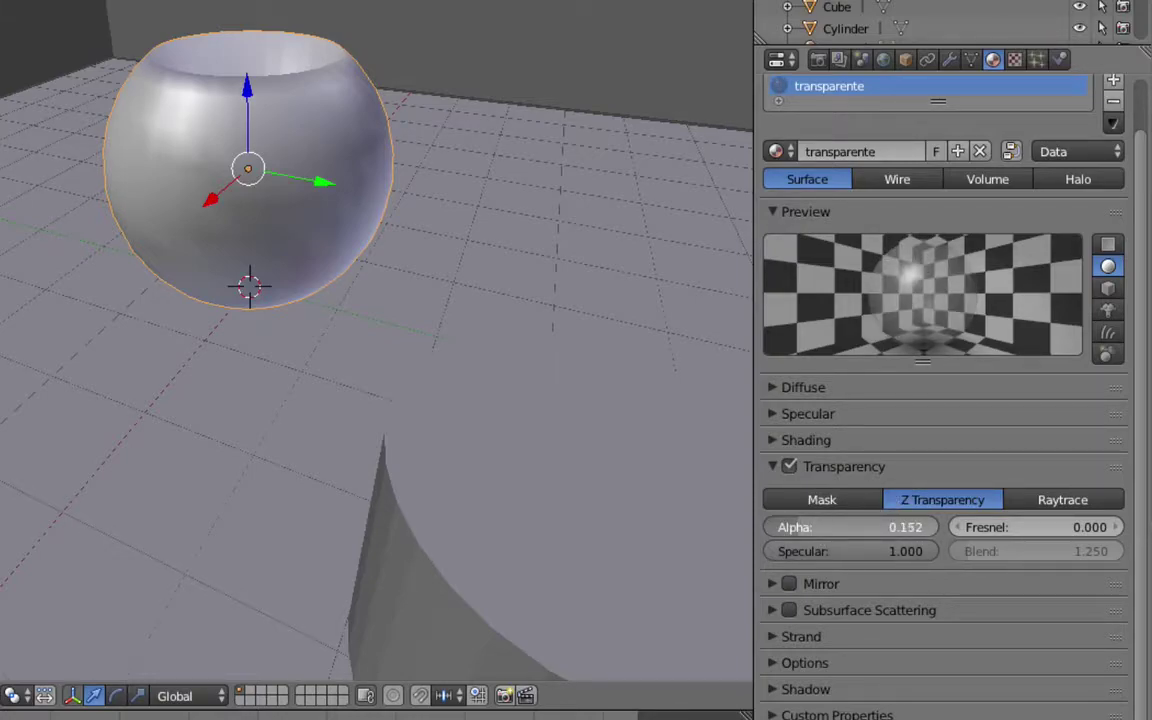
pyautogui.moveTo(818, 527)
pyautogui.mouseDown()
pyautogui.moveTo(830, 527)
pyautogui.moveTo(810, 527)
pyautogui.mouseUp()
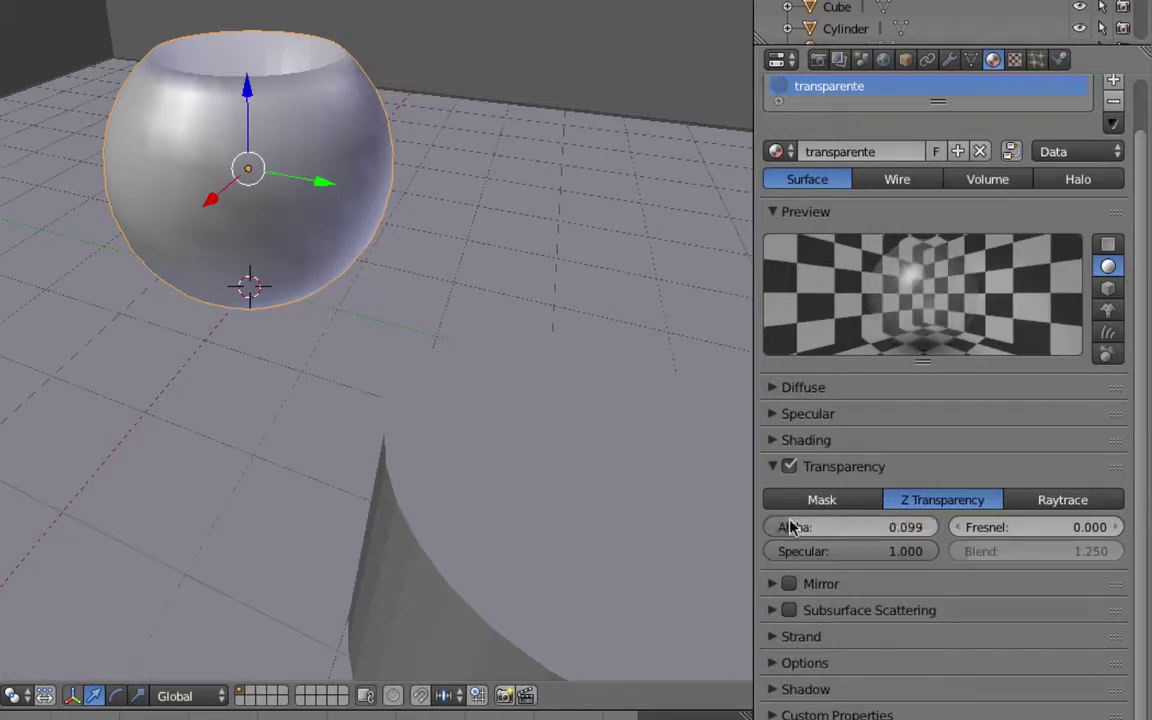
pyautogui.moveTo(854, 551); pyautogui.dragTo(800, 551)
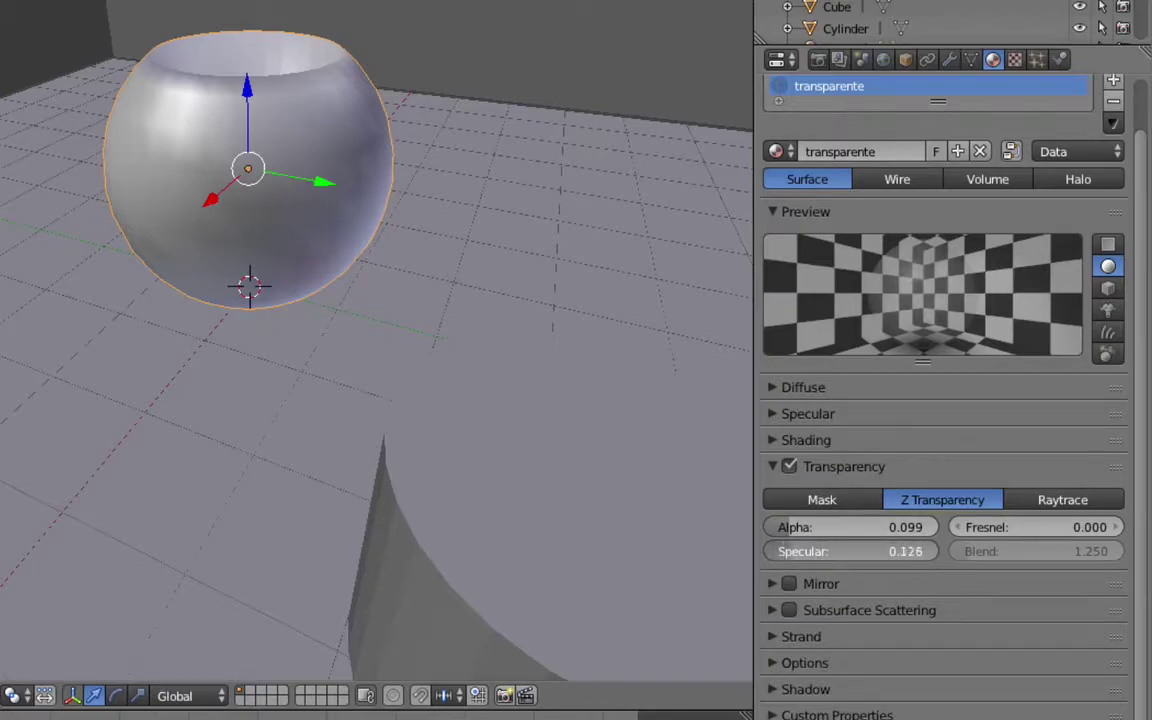
pyautogui.moveTo(790, 527); pyautogui.dragTo(845, 527)
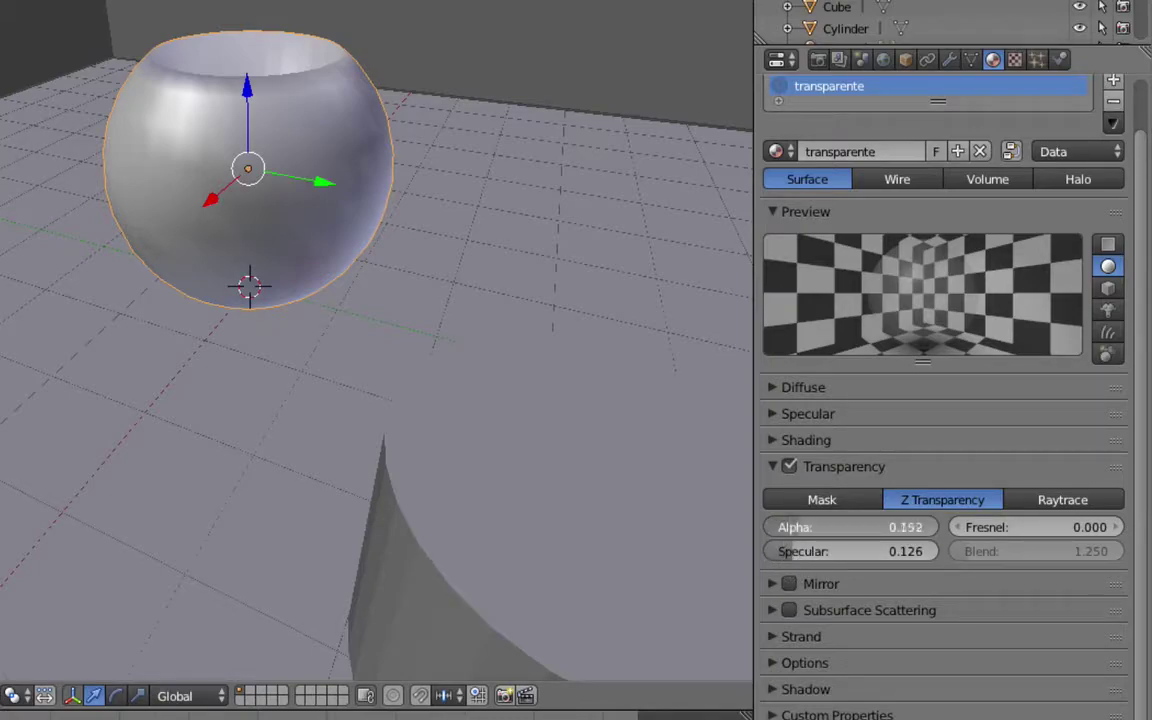
pyautogui.moveTo(770, 551); pyautogui.dragTo(930, 551)
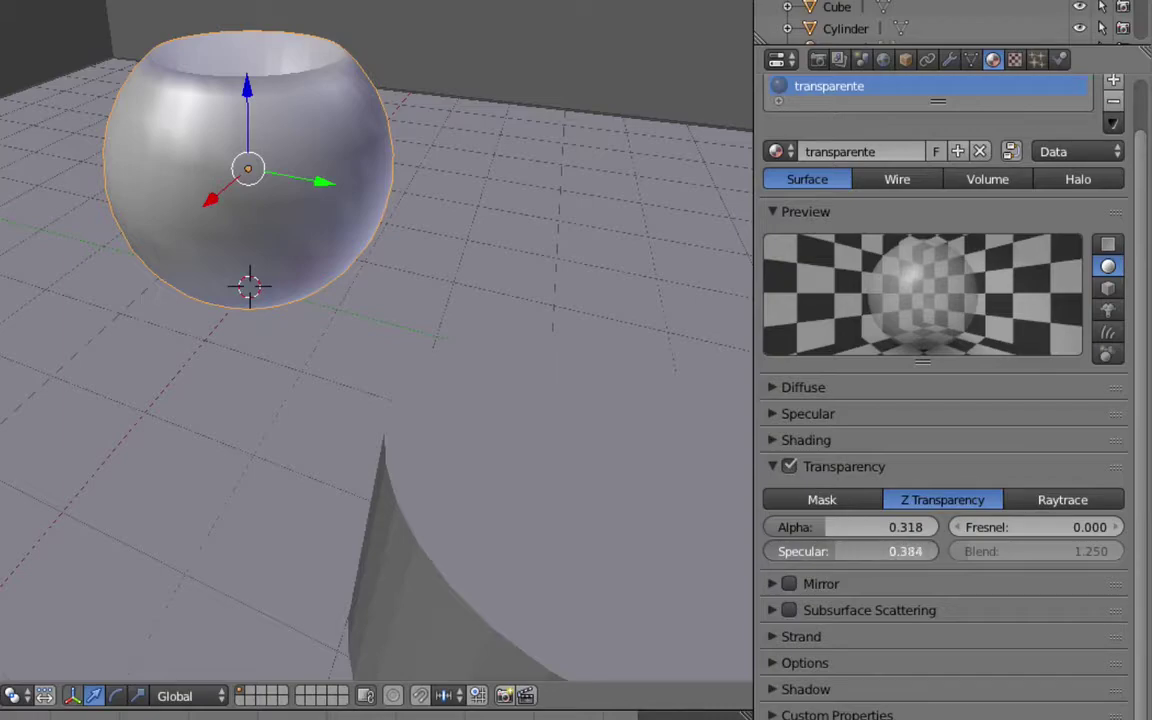
pyautogui.moveTo(930, 551); pyautogui.dragTo(905, 551)
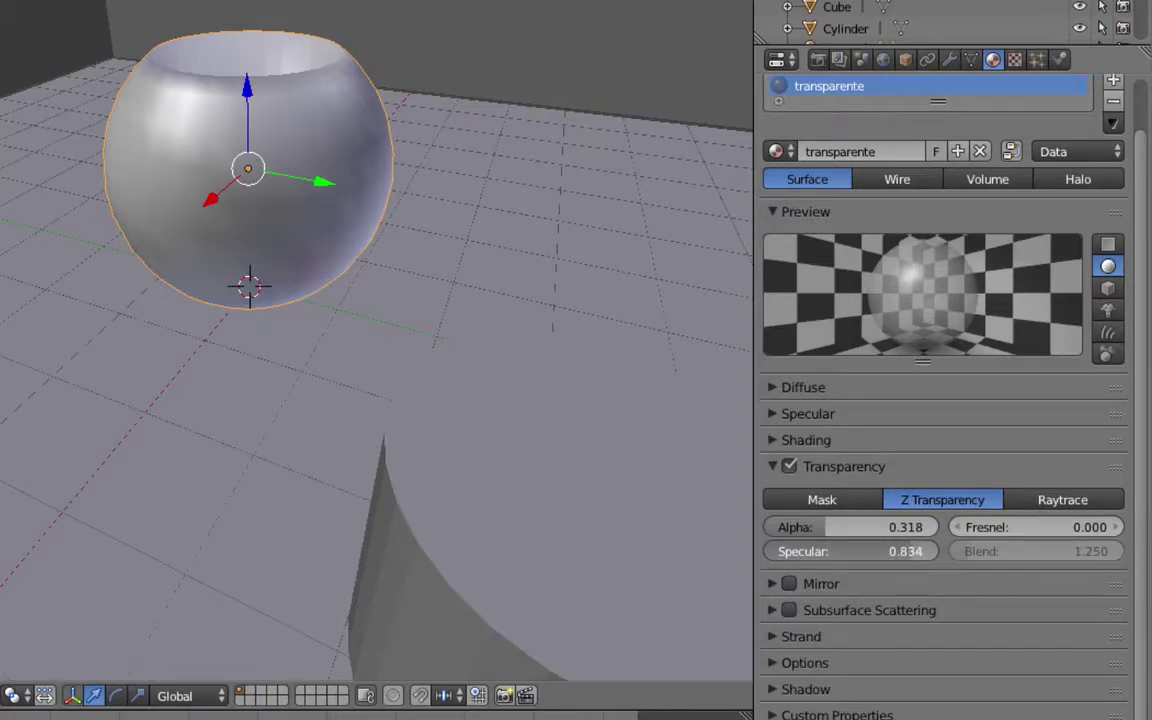
pyautogui.moveTo(932, 551); pyautogui.dragTo(838, 551)
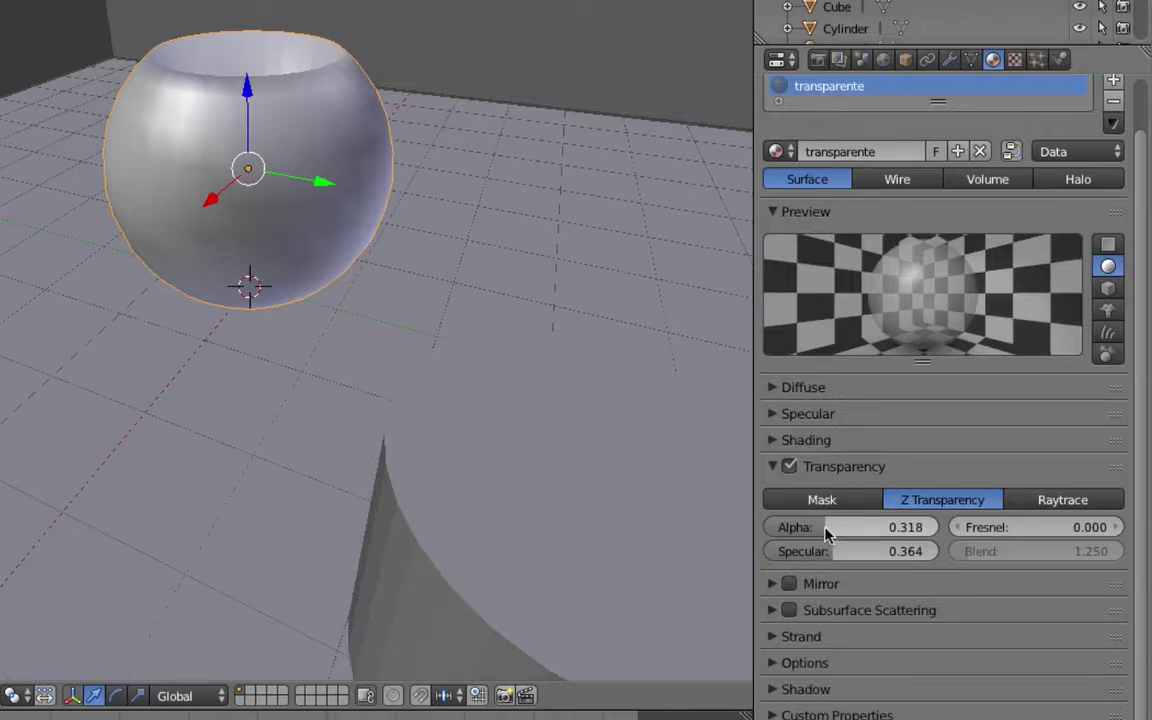
pyautogui.moveTo(826, 535); pyautogui.dragTo(826, 535)
pyautogui.moveTo(823, 526); pyautogui.dragTo(829, 526)
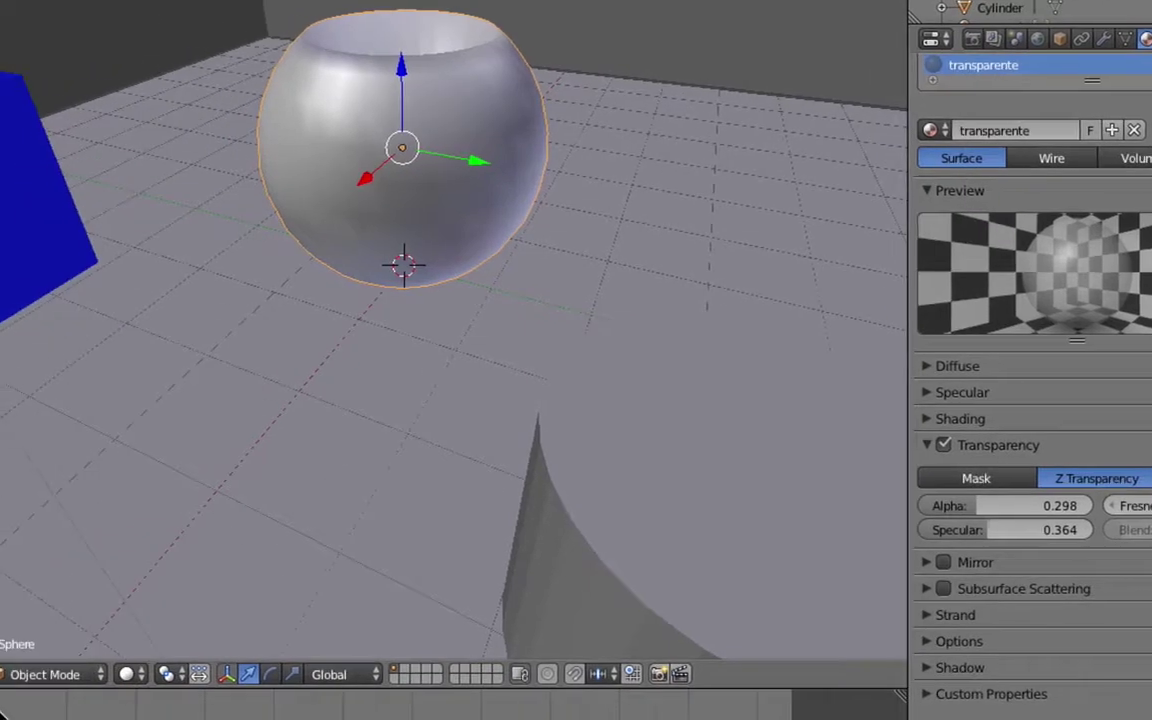
# Step: Switch the viewport to Rendered shading and set transparency Alpha 0.232, Specular 0.477
pyautogui.click(222, 674)
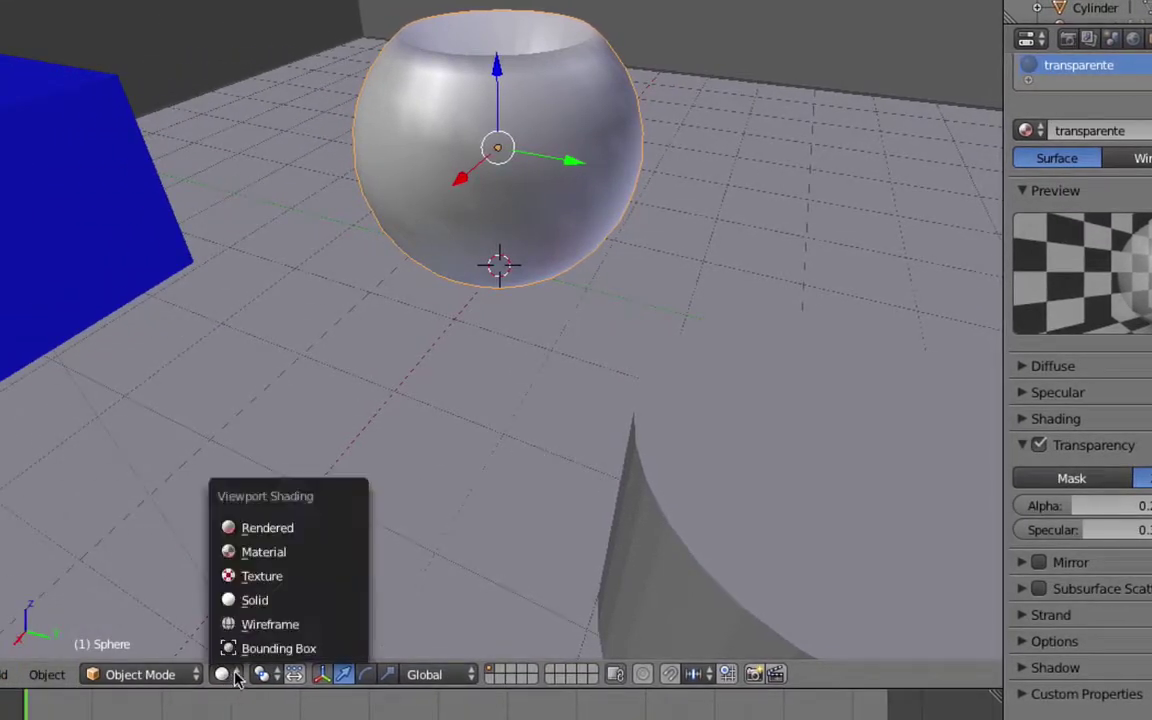
pyautogui.click(267, 527)
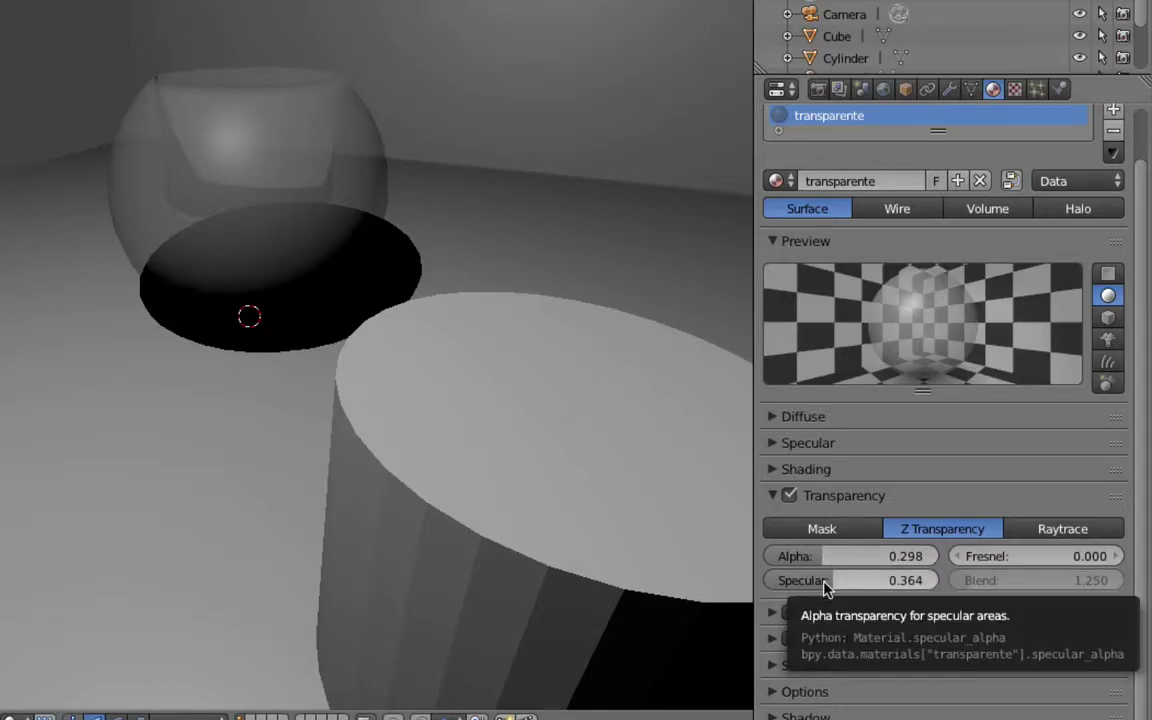
pyautogui.moveTo(825, 588)
pyautogui.mouseDown()
pyautogui.moveTo(915, 588)
pyautogui.moveTo(804, 580)
pyautogui.mouseUp()
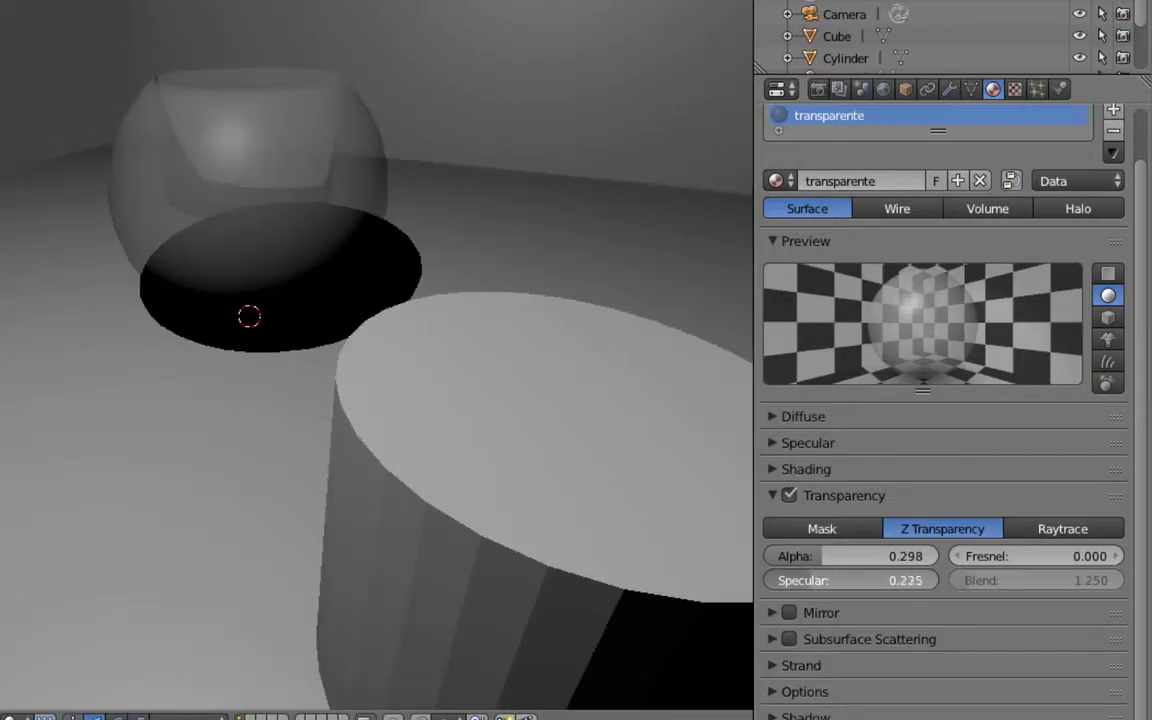
pyautogui.moveTo(804, 580); pyautogui.dragTo(770, 580)
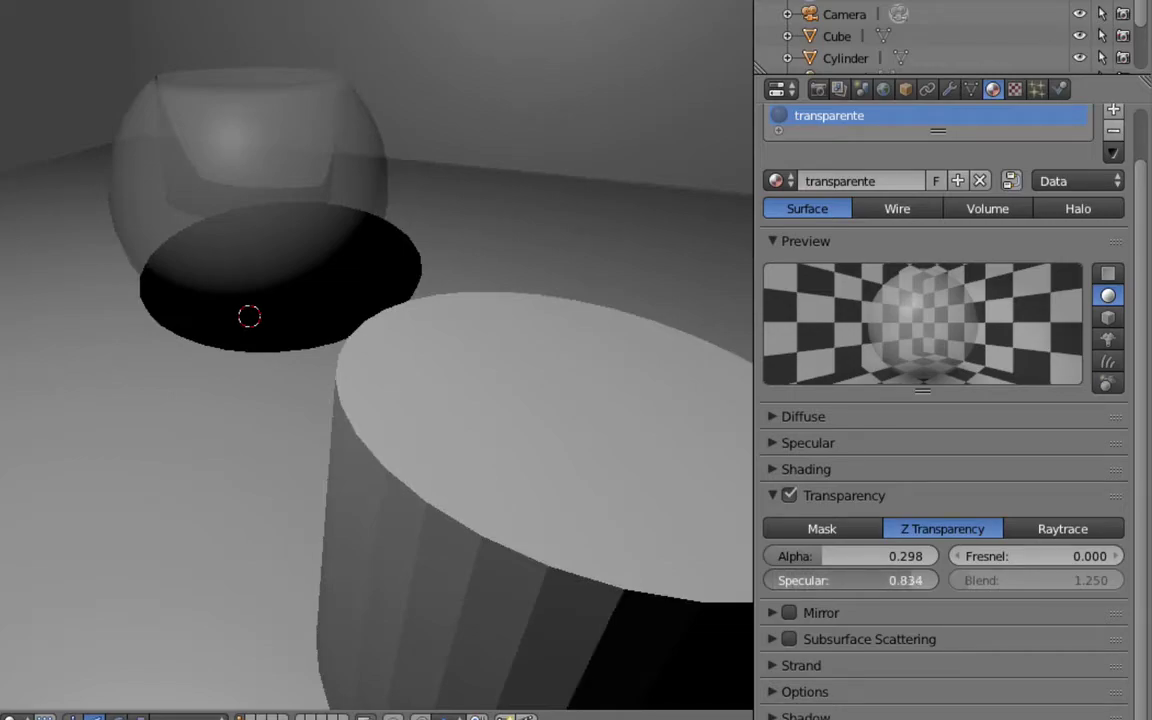
pyautogui.moveTo(776, 580); pyautogui.dragTo(892, 576)
pyautogui.moveTo(815, 556); pyautogui.dragTo(774, 556)
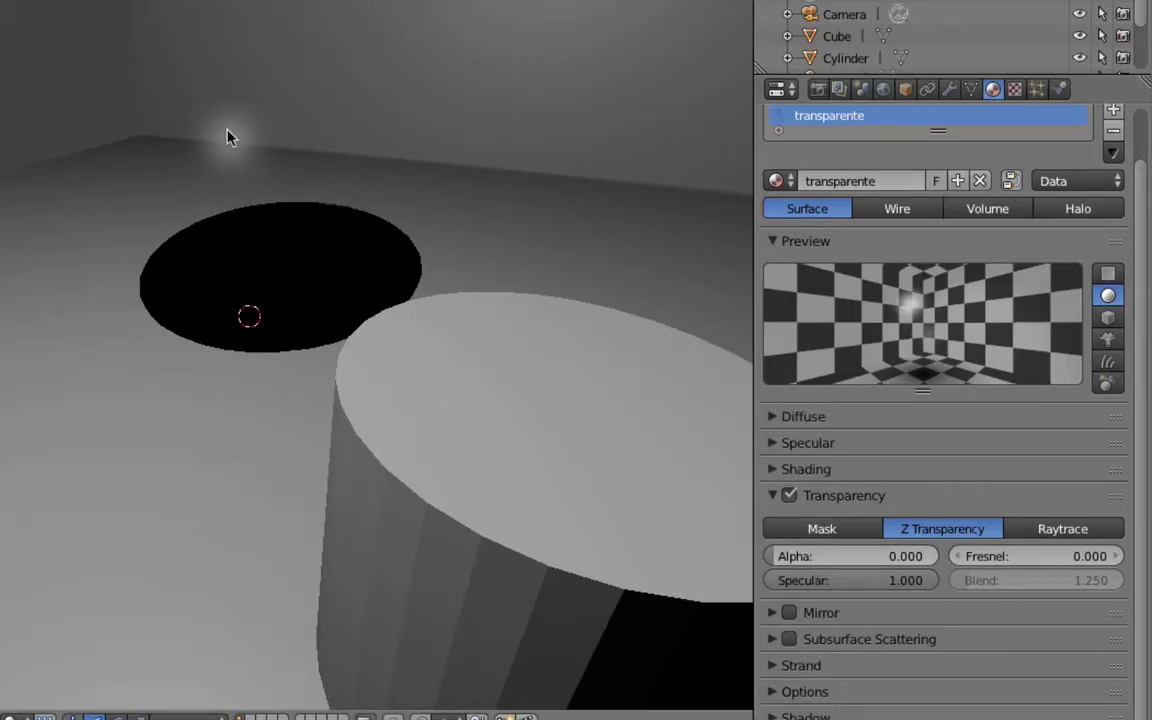
pyautogui.moveTo(771, 556); pyautogui.dragTo(810, 556)
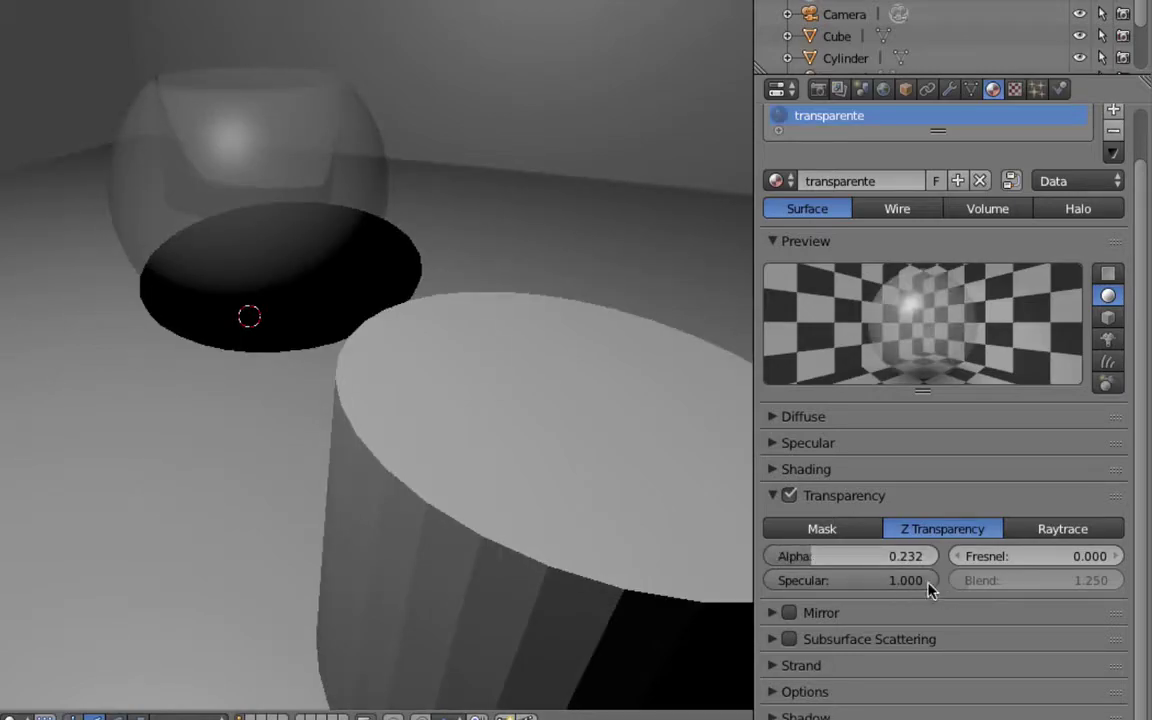
pyautogui.moveTo(928, 584); pyautogui.dragTo(847, 584)
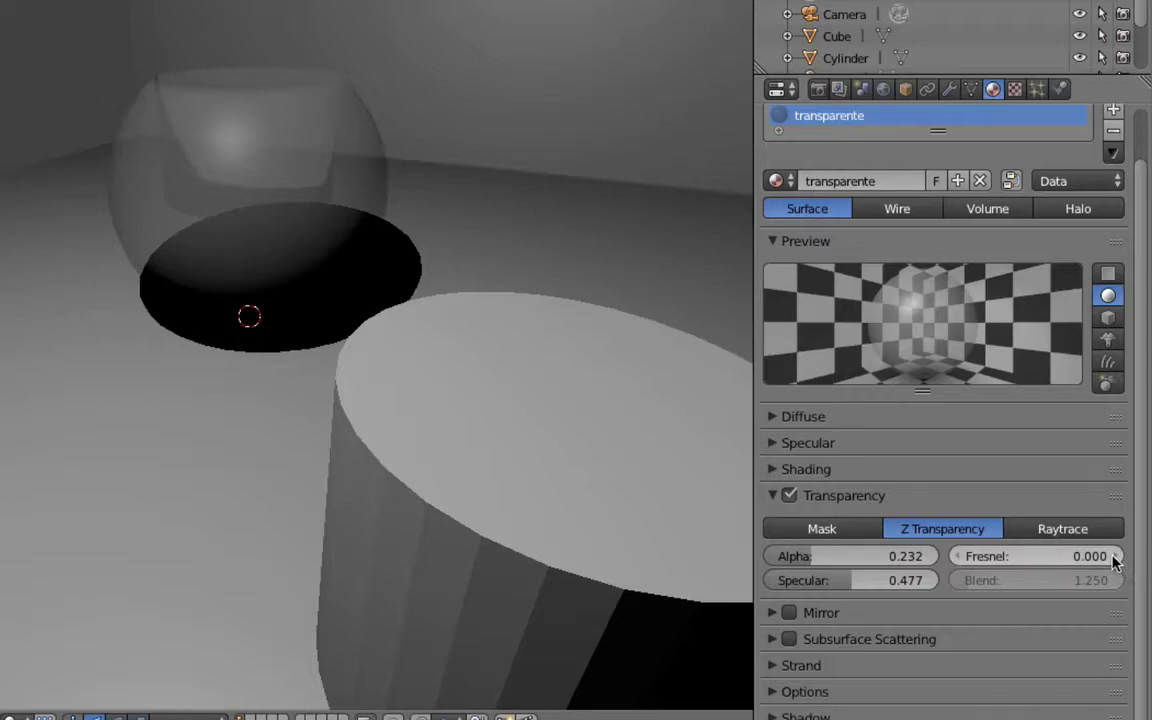
# Step: Set the transparency Fresnel to 2.7 and Blend to about 1.833
pyautogui.moveTo(1020, 558); pyautogui.dragTo(1090, 558)
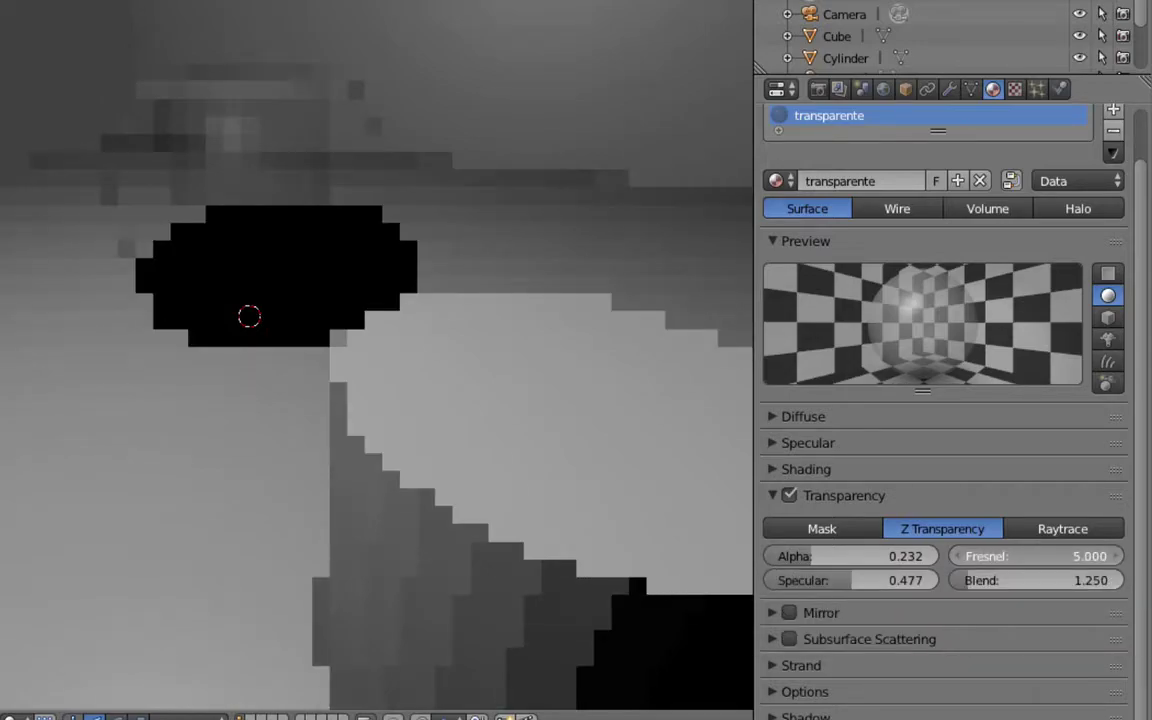
pyautogui.moveTo(1090, 556); pyautogui.dragTo(1085, 556)
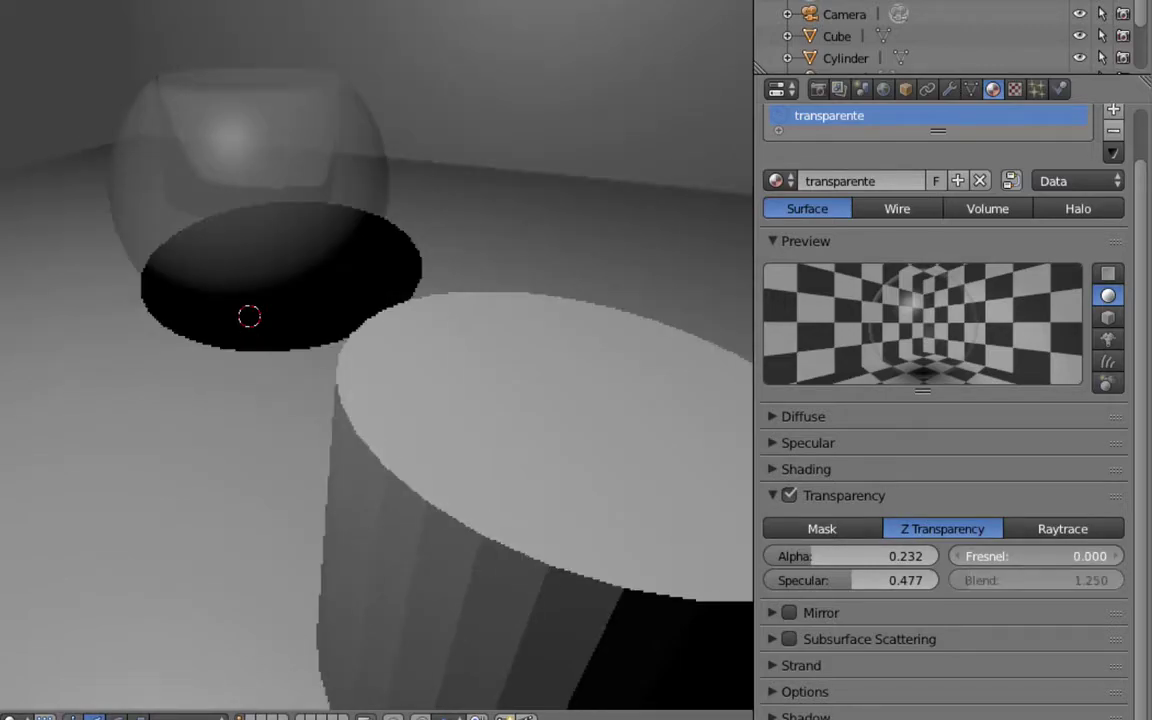
pyautogui.moveTo(1090, 556); pyautogui.dragTo(1060, 556)
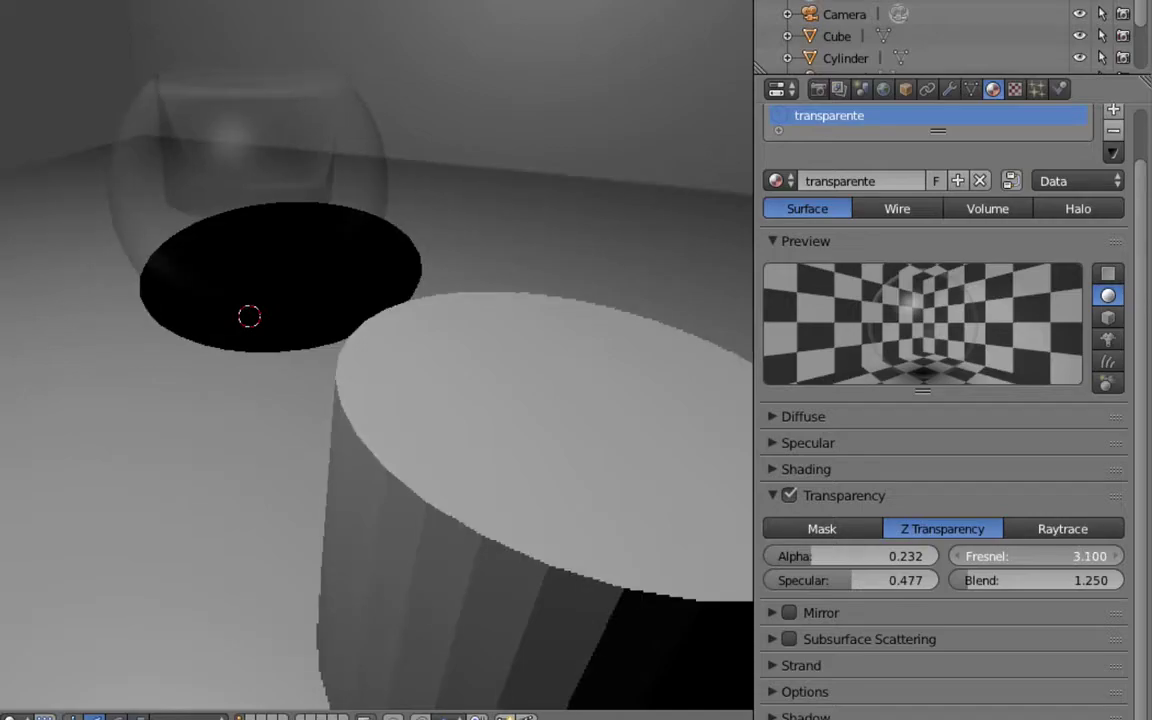
pyautogui.moveTo(1012, 558); pyautogui.dragTo(995, 558)
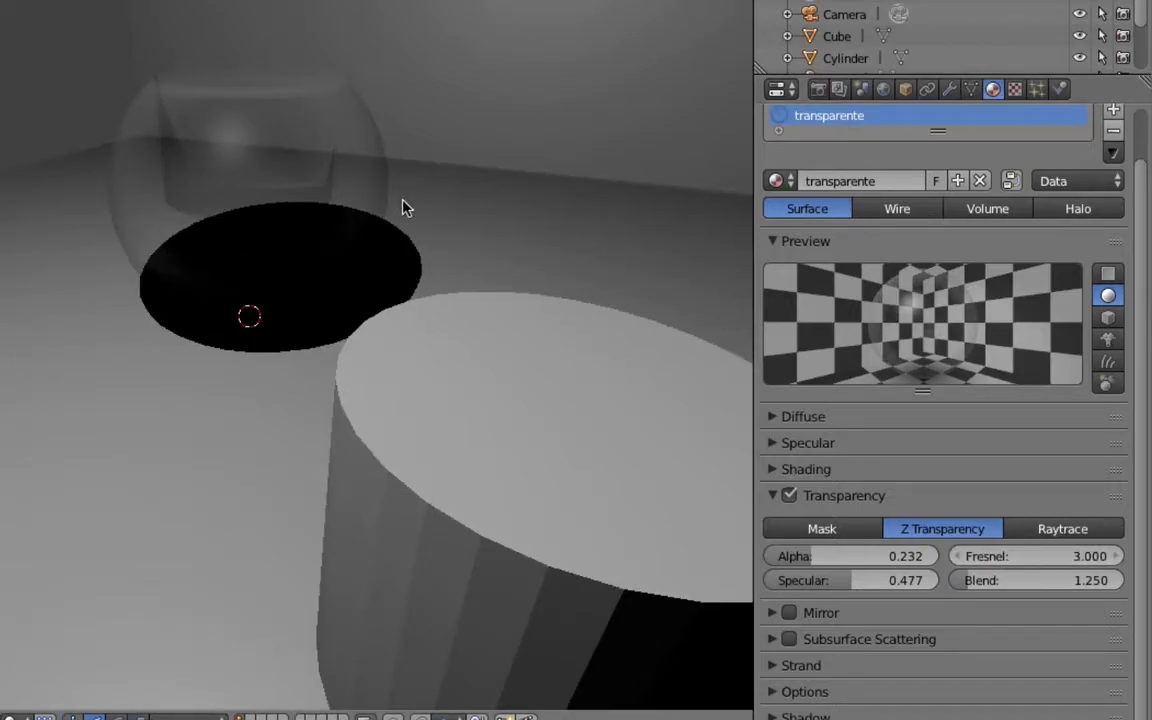
pyautogui.moveTo(1103, 558); pyautogui.dragTo(1080, 558)
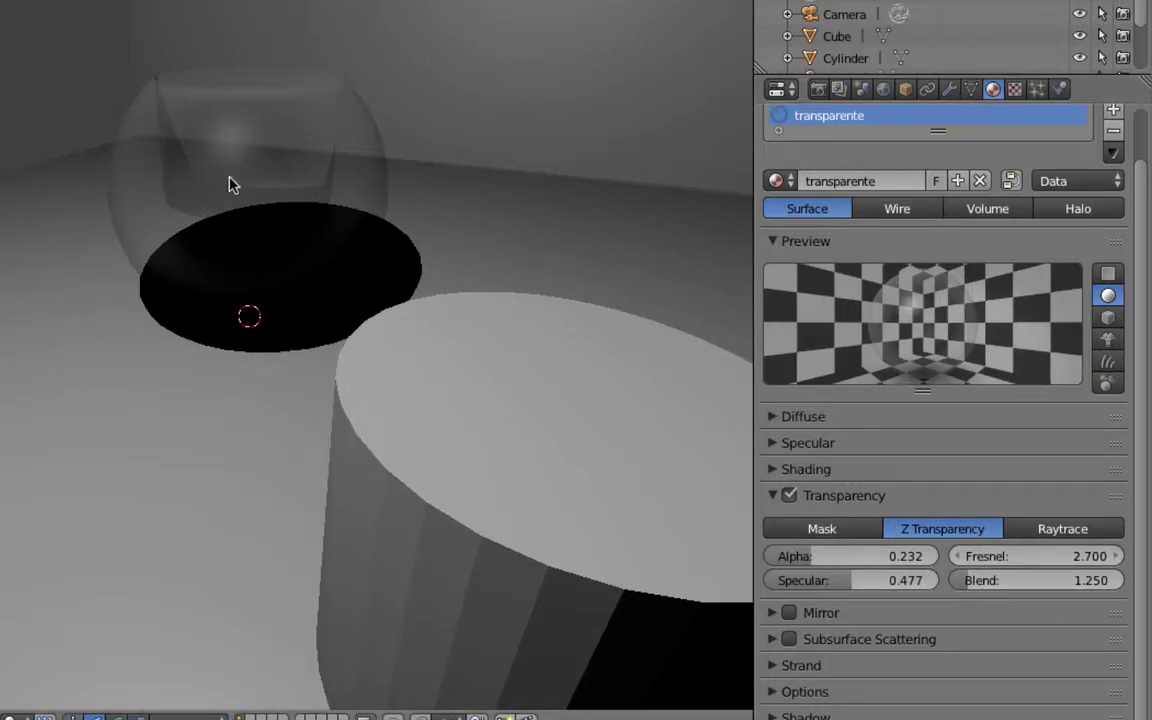
pyautogui.moveTo(972, 580); pyautogui.dragTo(1060, 580)
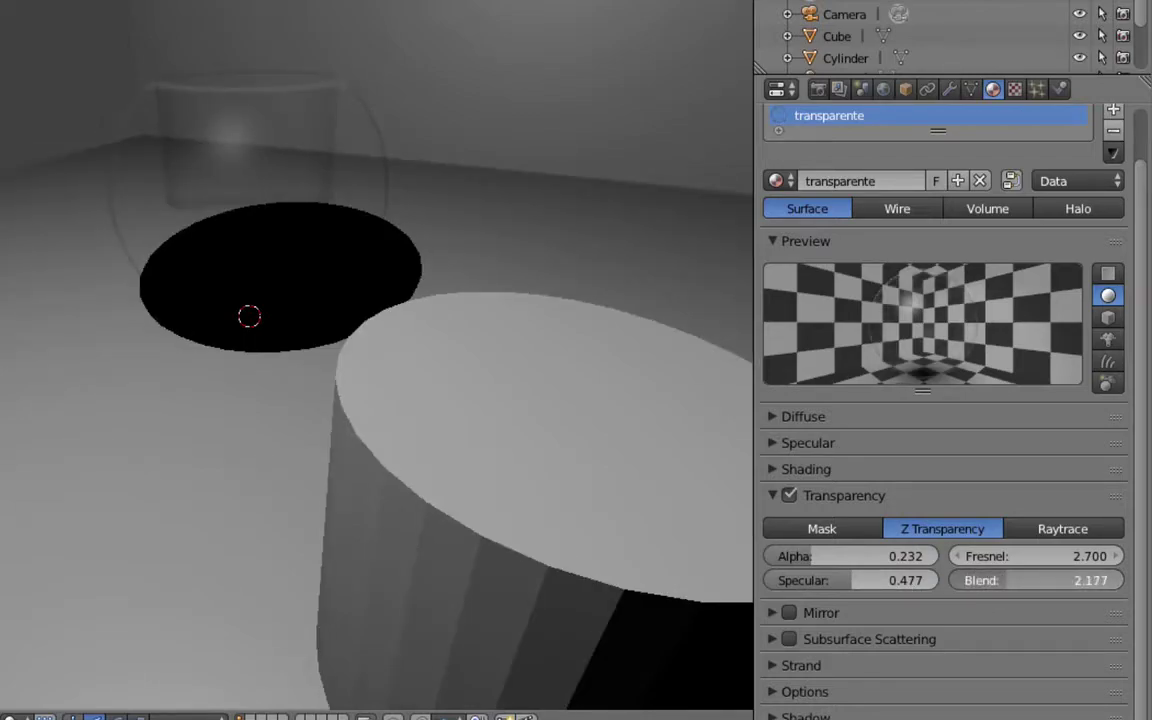
pyautogui.moveTo(1060, 580); pyautogui.dragTo(1000, 580)
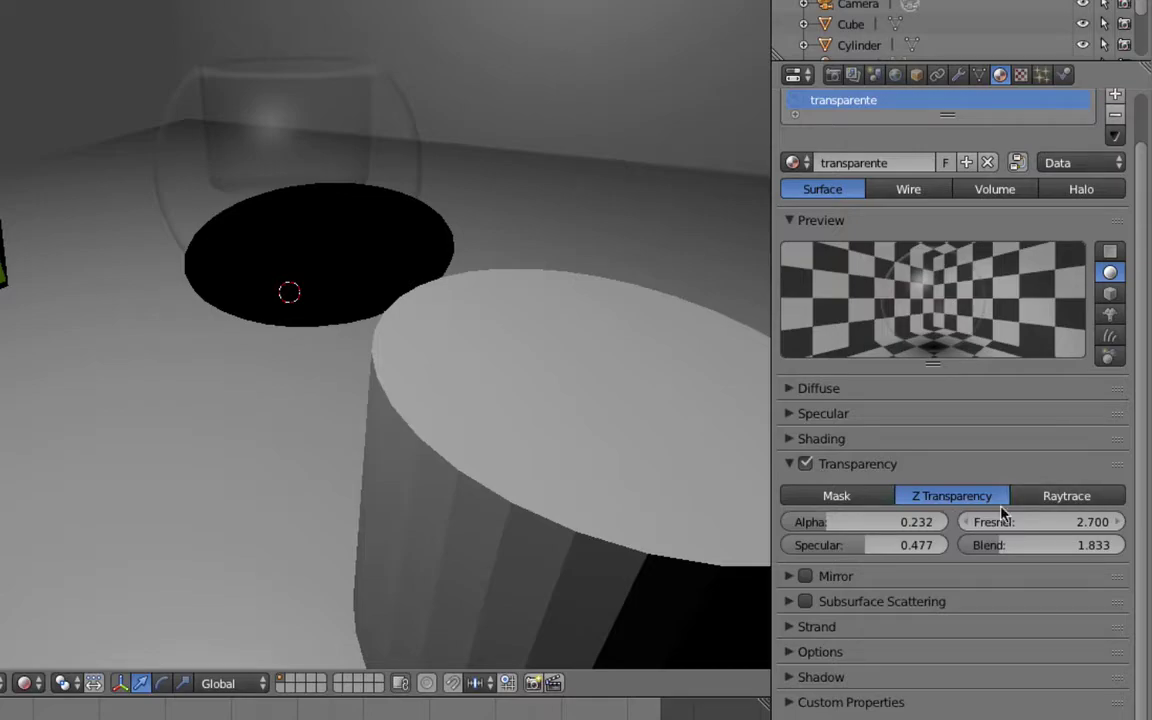
# Step: Switch transparente to Raytrace transparency and lower its Specular to 0.132
pyautogui.click(1055, 496)
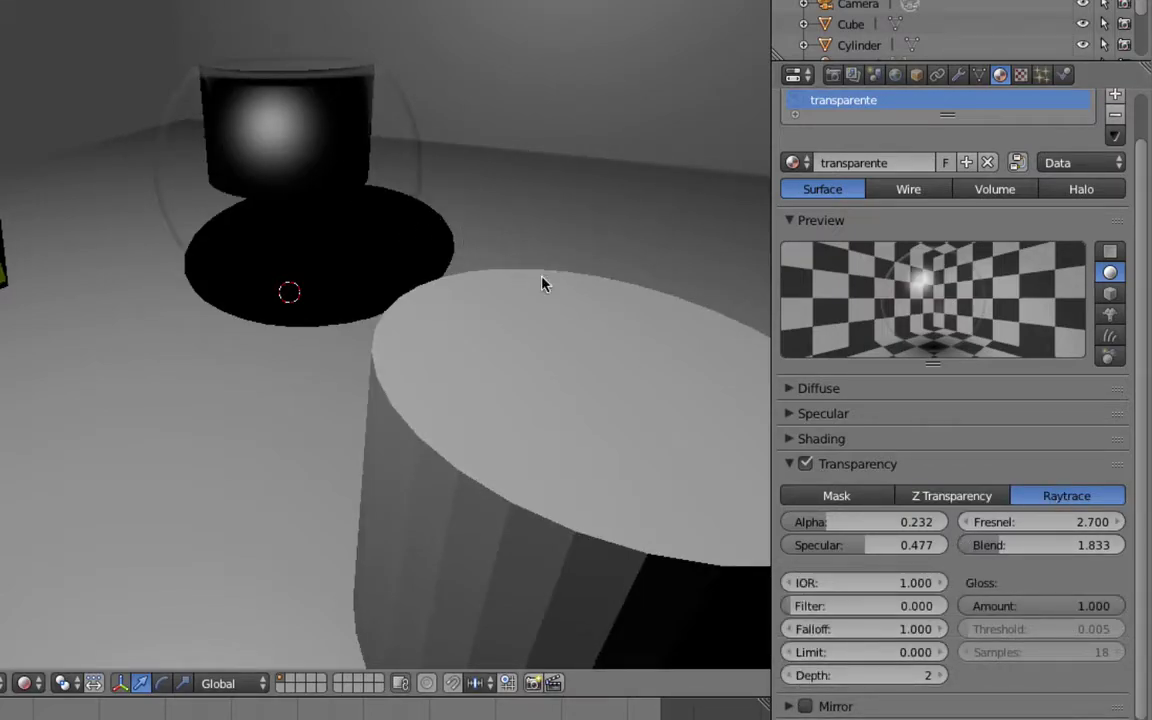
pyautogui.click(946, 497)
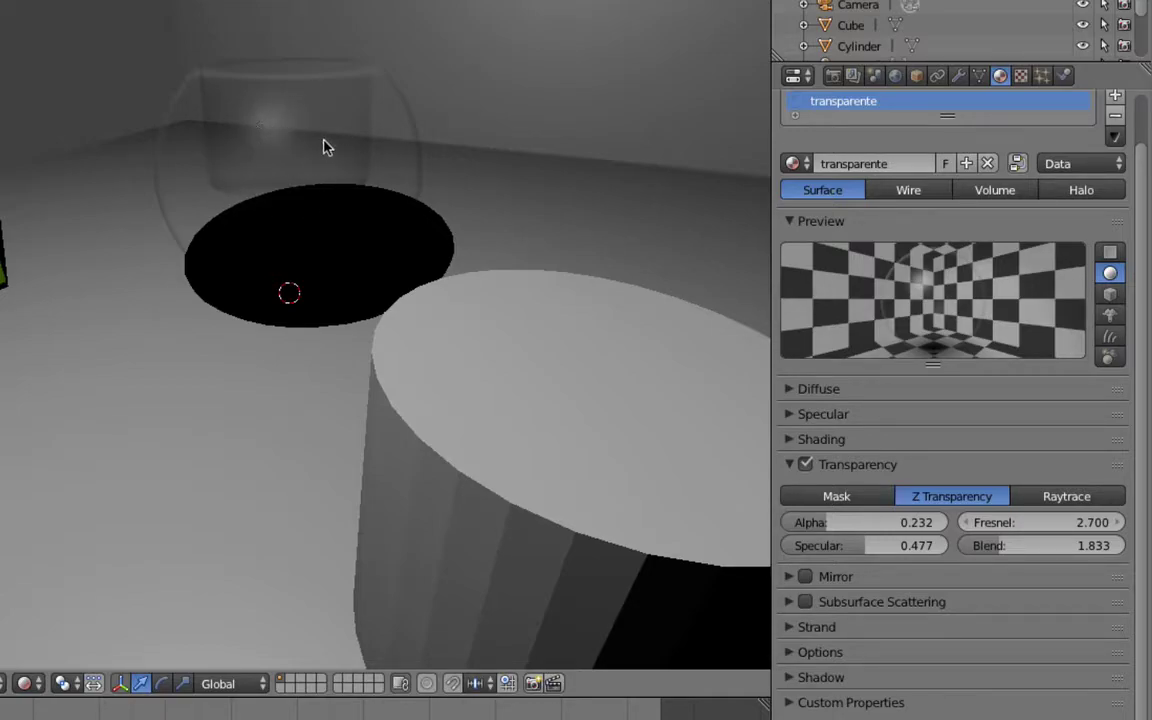
pyautogui.click(1050, 494)
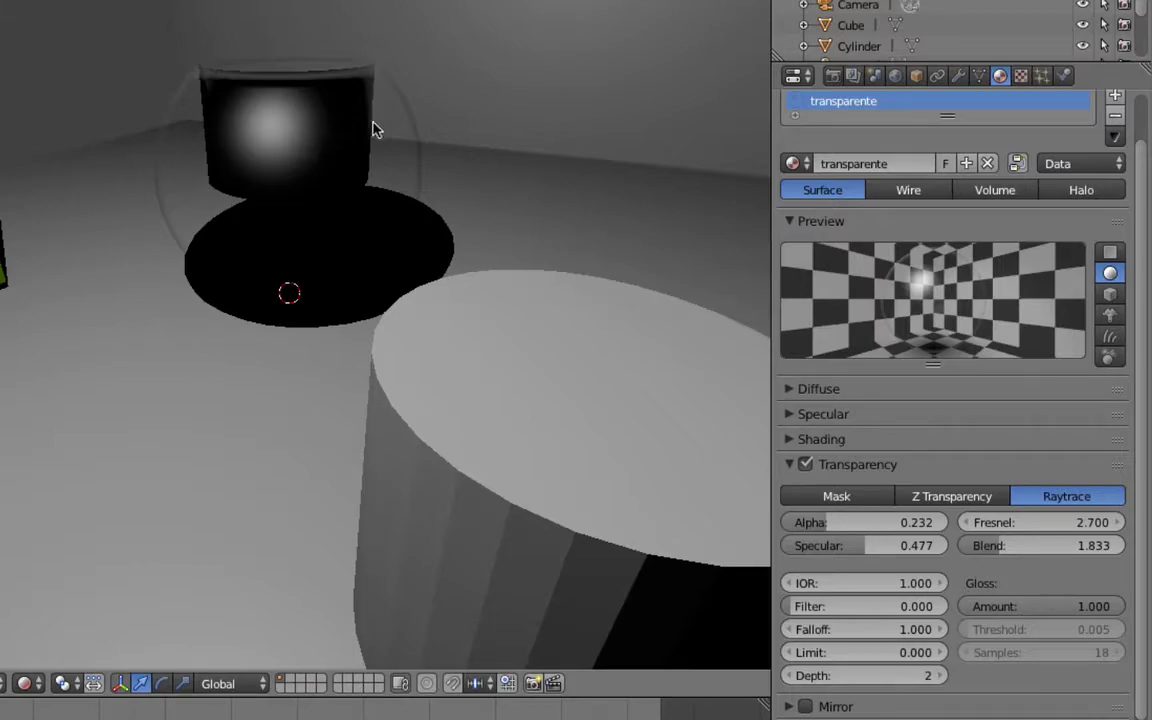
pyautogui.moveTo(398, 200); pyautogui.dragTo(391, 190, button='middle')
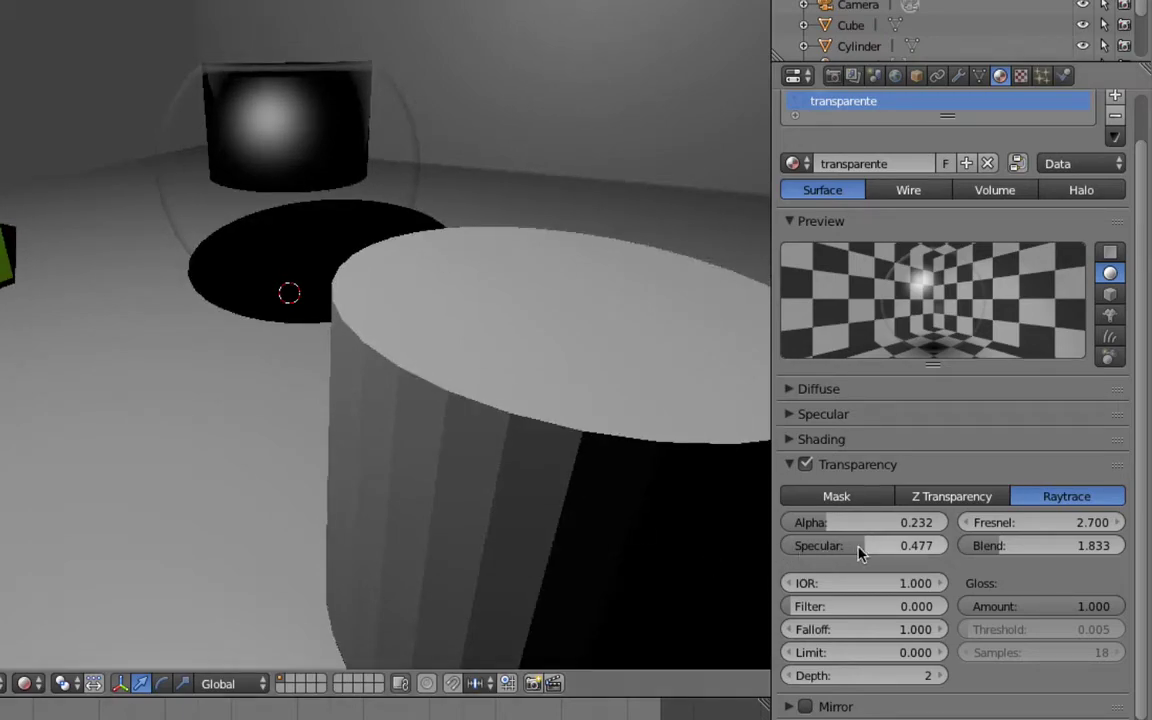
pyautogui.moveTo(858, 553); pyautogui.dragTo(770, 545)
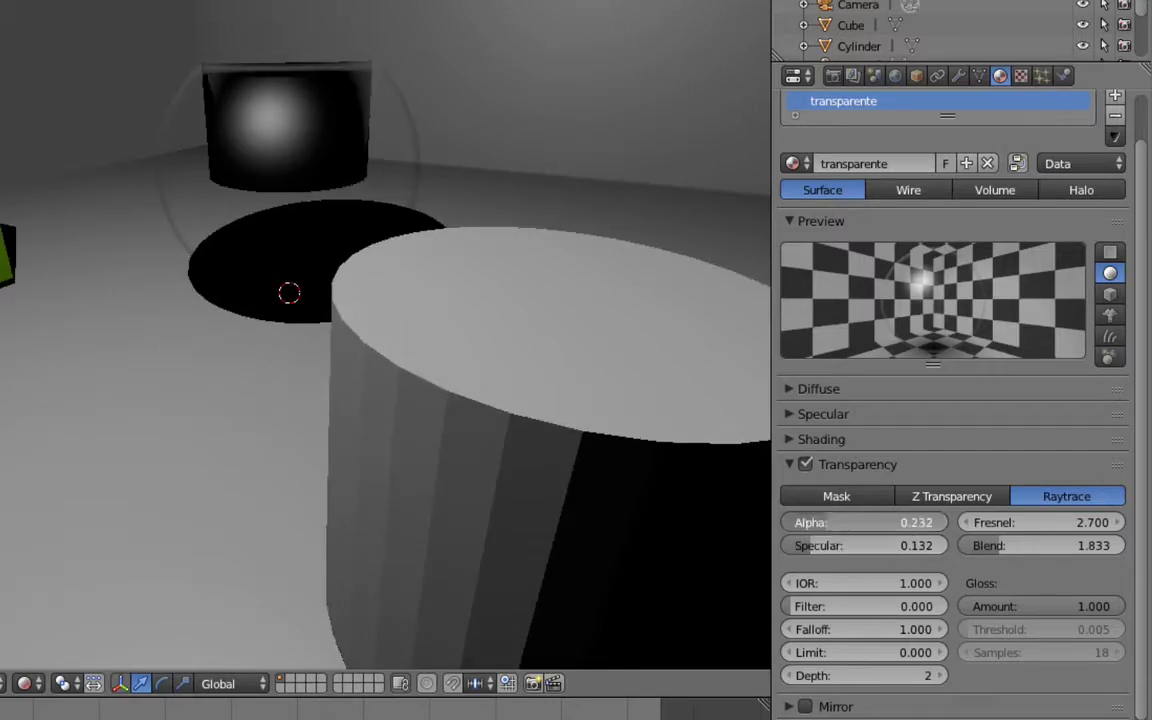
pyautogui.click(810, 522)
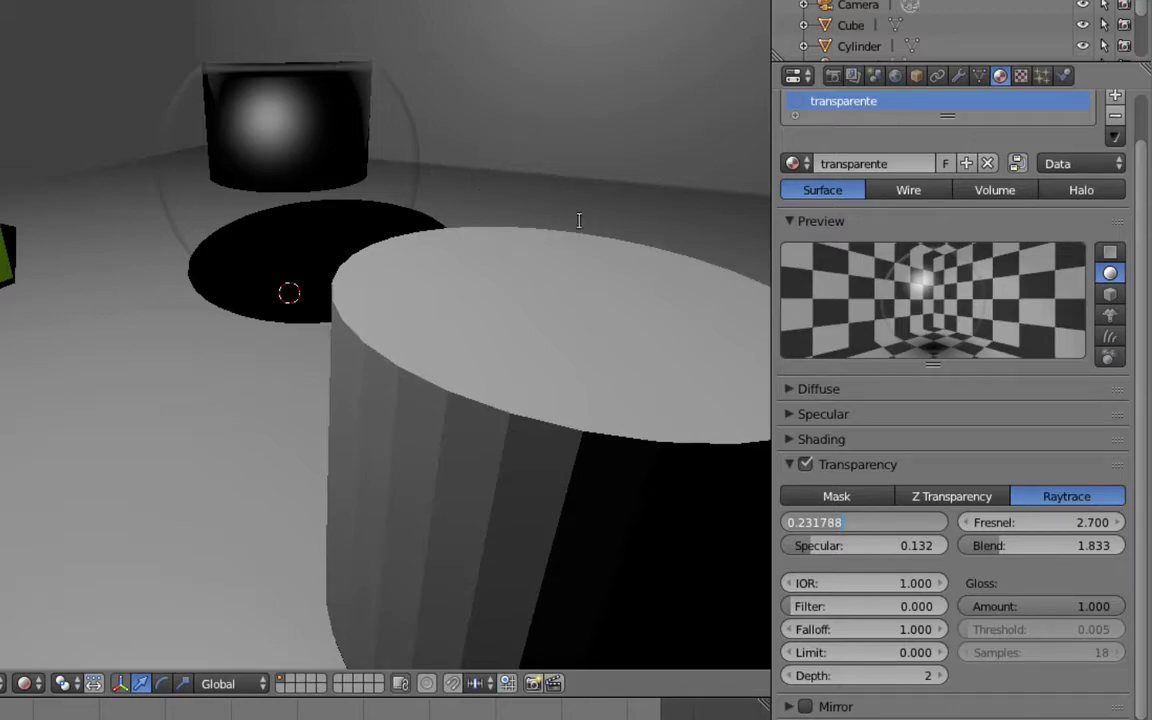
pyautogui.press('Return')
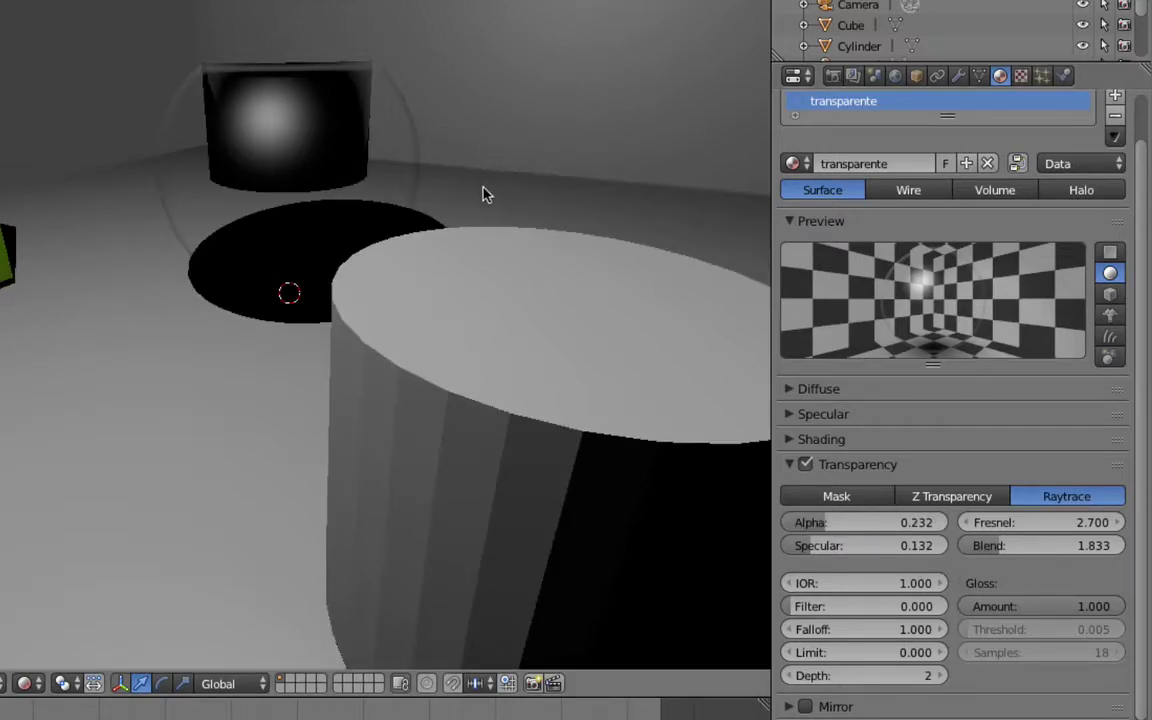
pyautogui.moveTo(475, 198); pyautogui.dragTo(489, 192, button='middle')
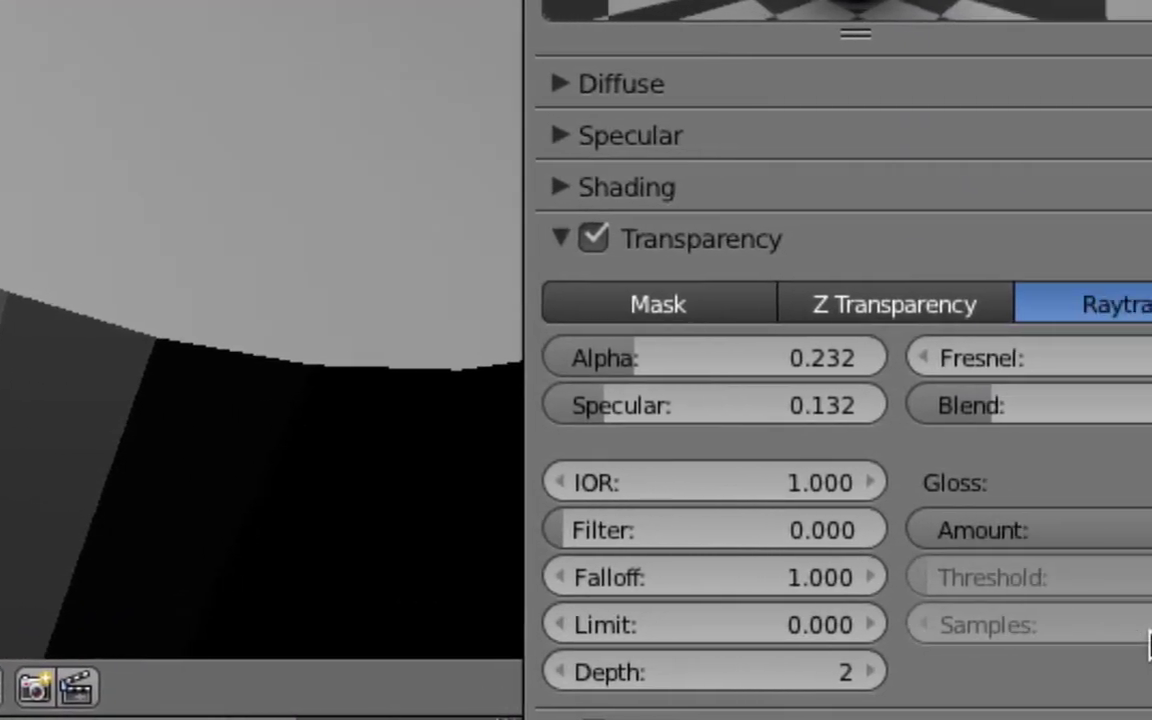
# Step: Raise the raytrace transparency Depth from 2 to 3
pyautogui.click(856, 673)
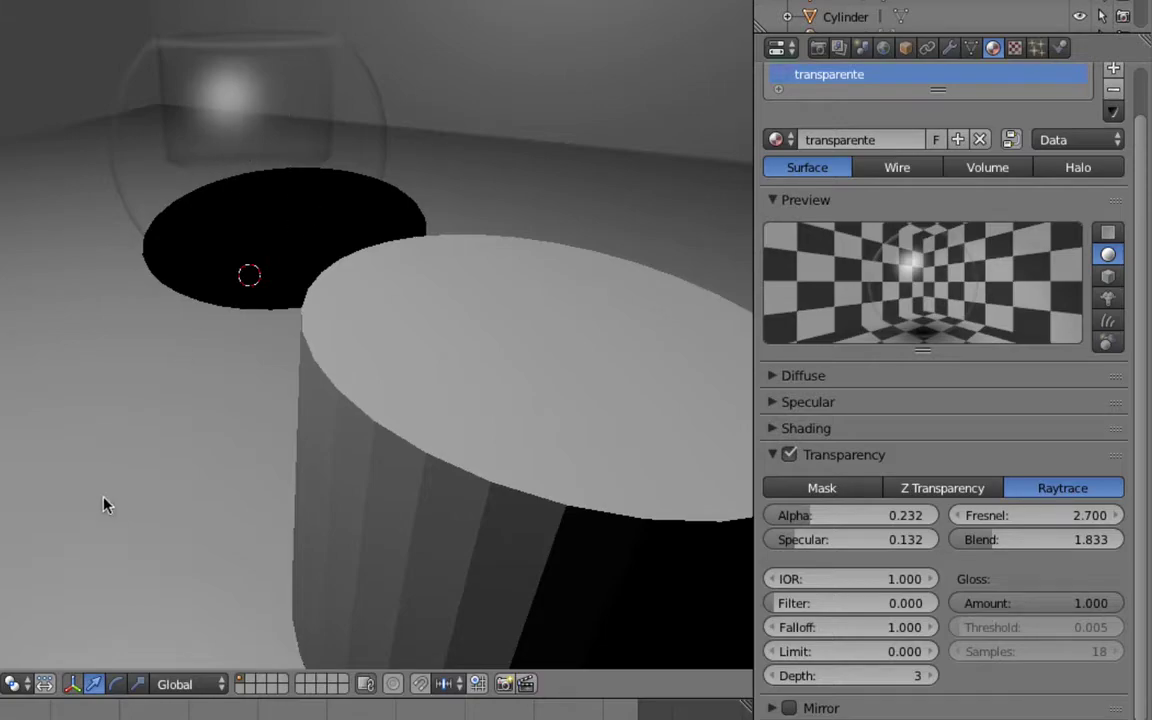
# Step: Return to Solid shading and assign the transparente material to the cylinder
pyautogui.click(46, 684)
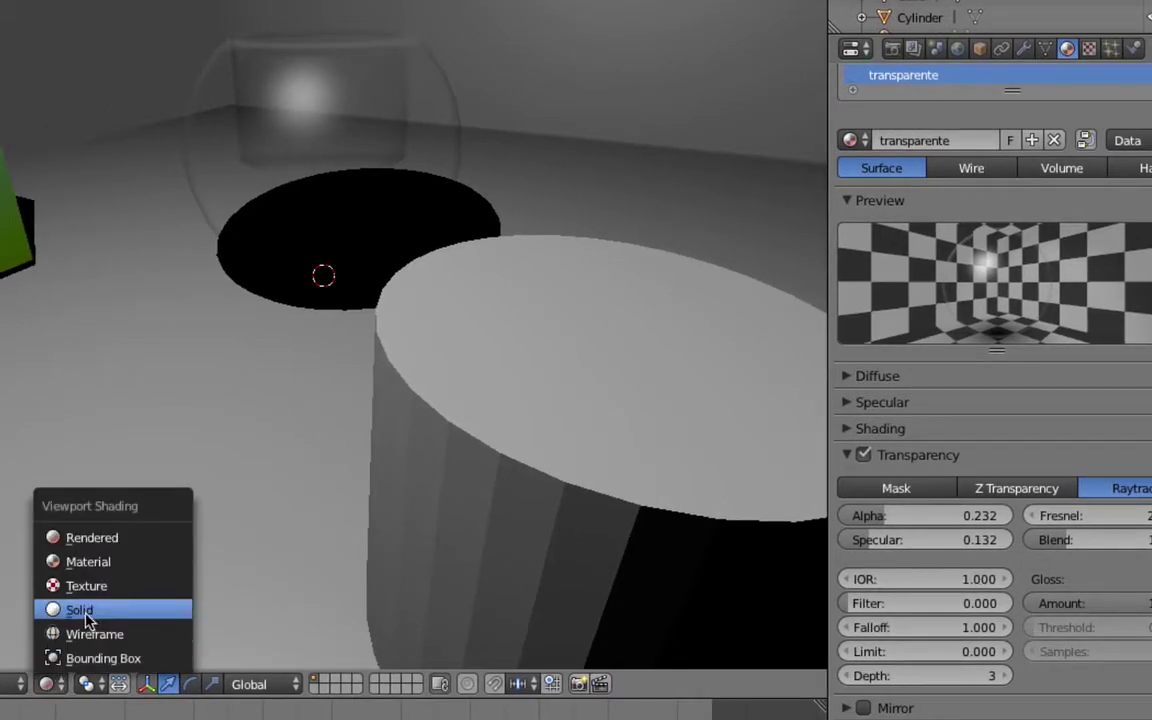
pyautogui.click(85, 610)
pyautogui.rightClick(476, 507)
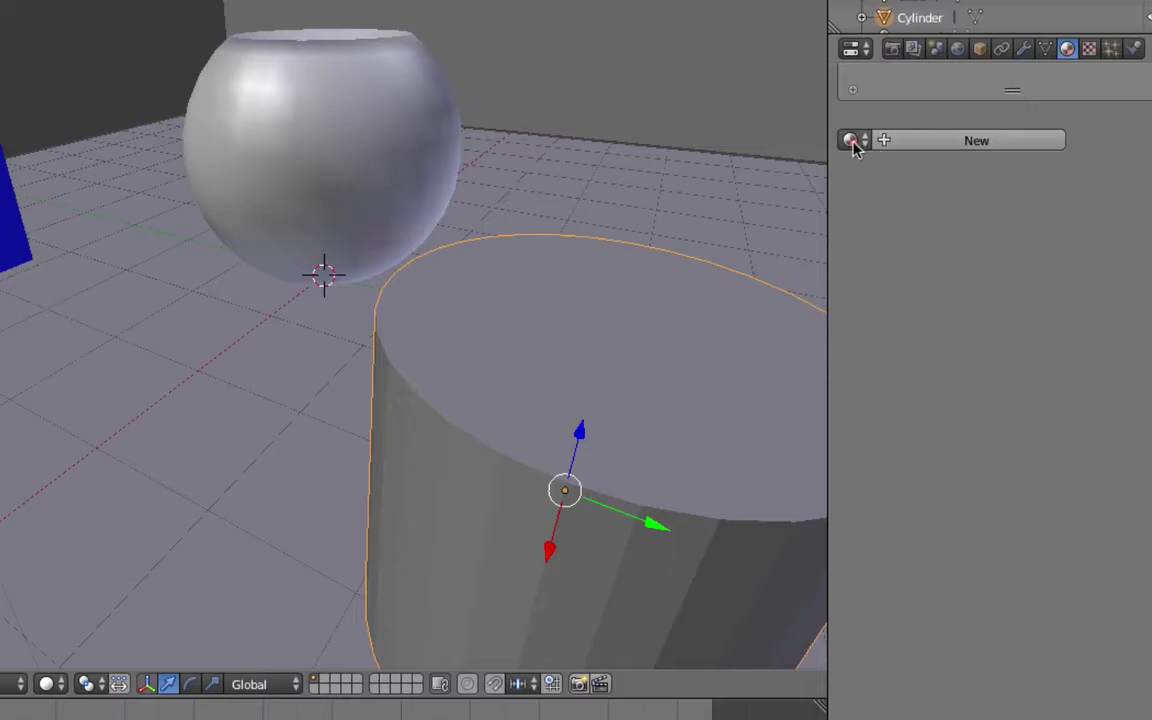
pyautogui.click(851, 140)
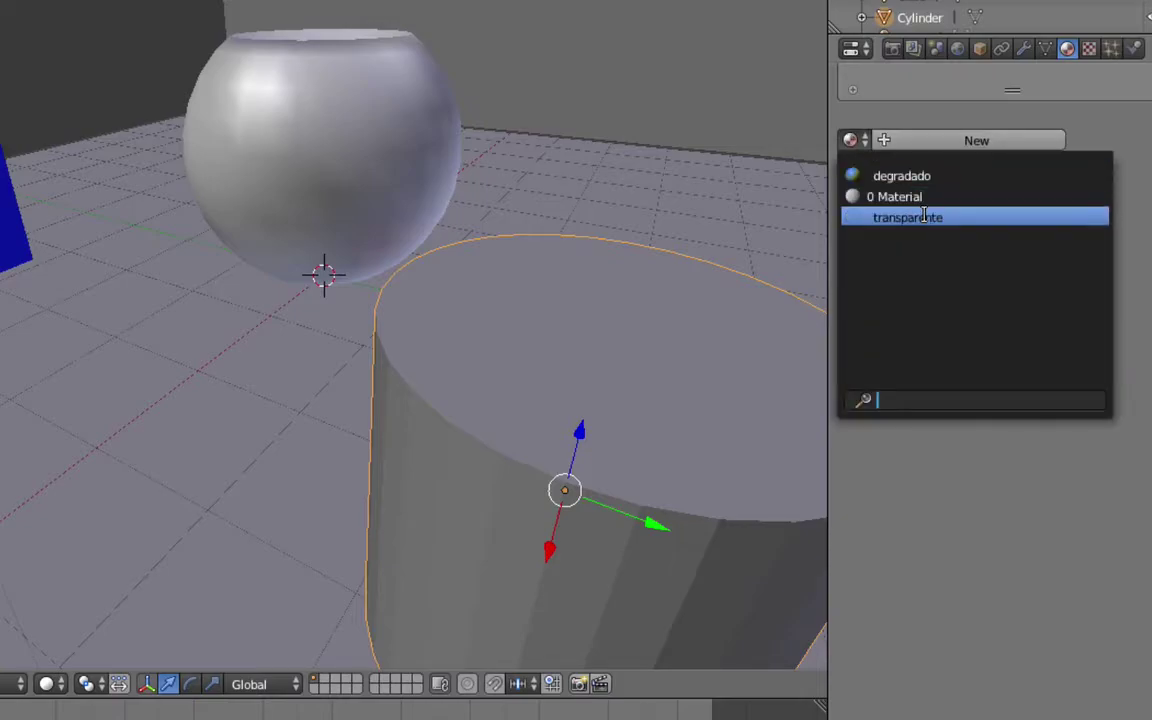
pyautogui.click(915, 218)
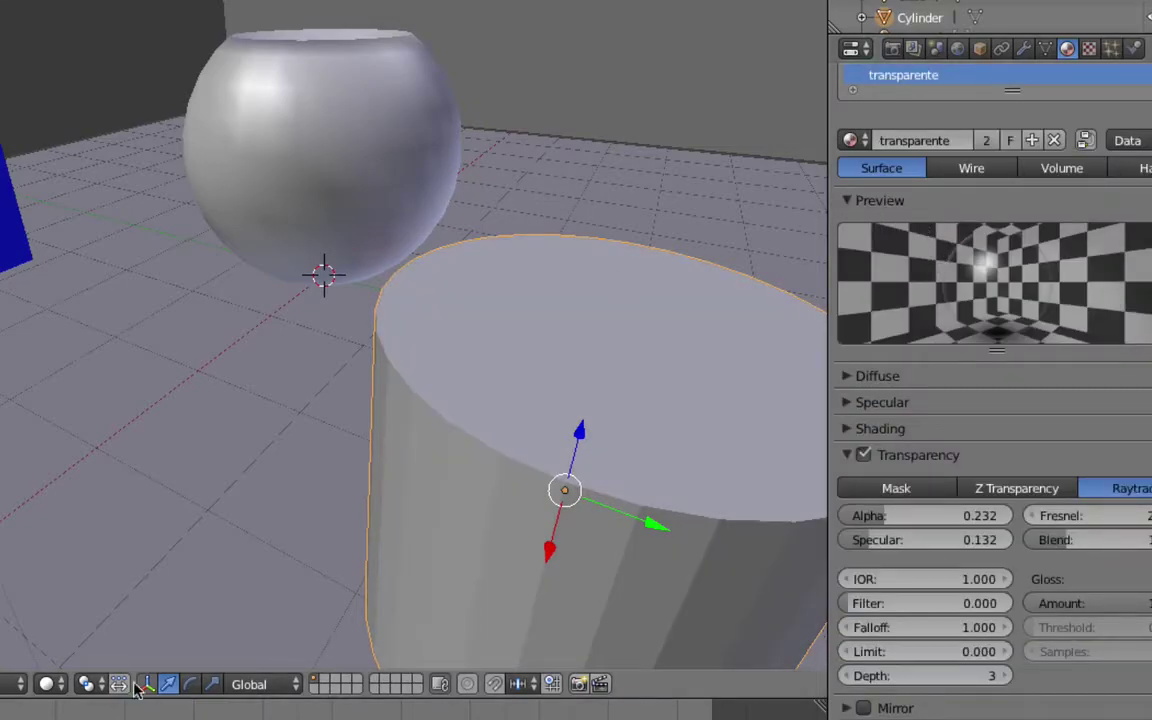
# Step: Show the viewport in Rendered shading and zoom in on the glass objects
pyautogui.click(48, 684)
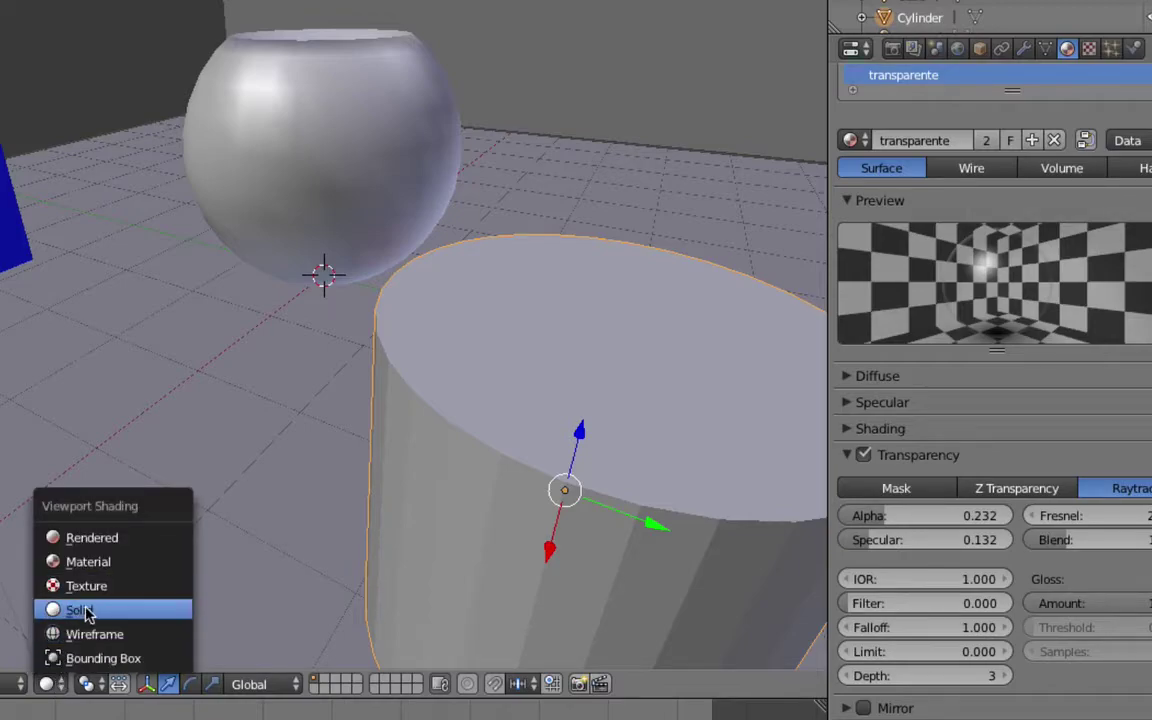
pyautogui.click(75, 610)
pyautogui.click(48, 684)
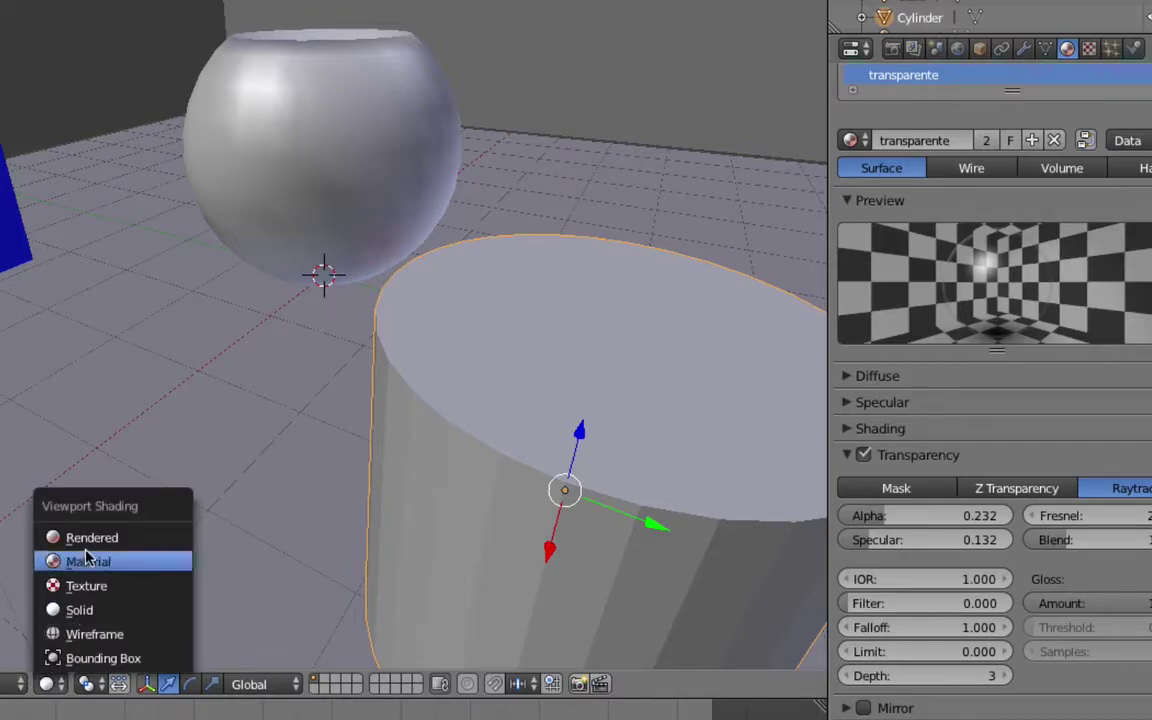
pyautogui.click(80, 484)
pyautogui.scroll(1, 562, 575)
pyautogui.scroll(2, 550, 555)
pyautogui.scroll(2, 542, 545)
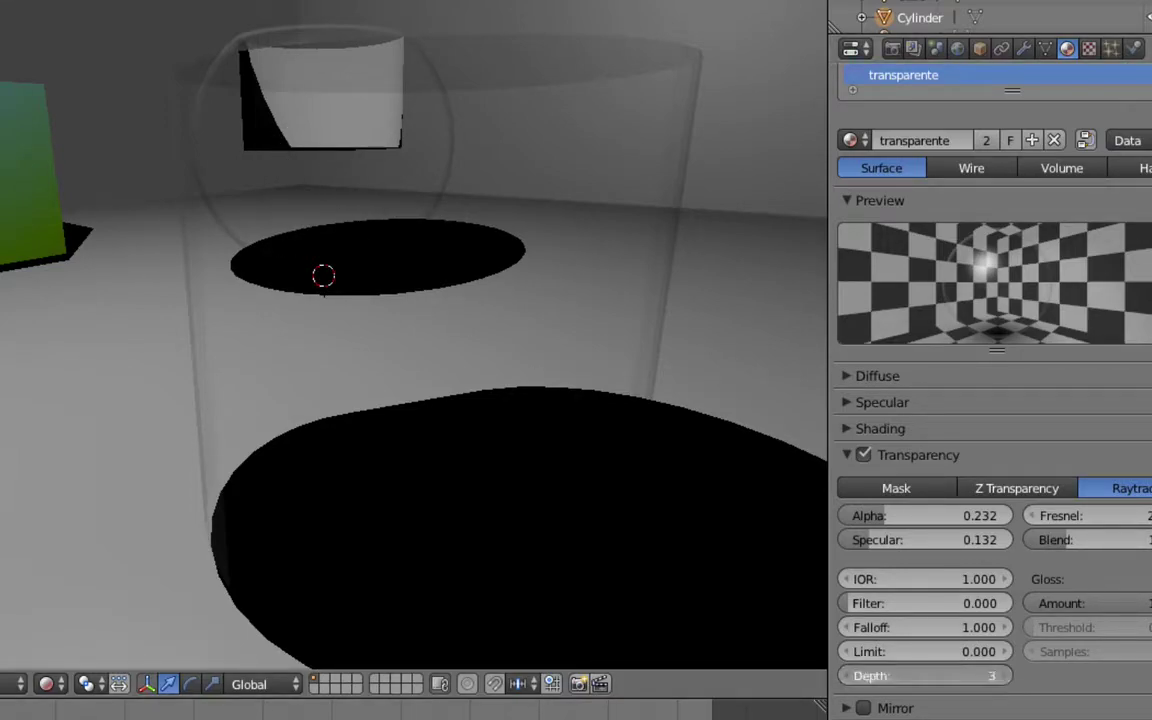
# Step: Try raytrace Depth 5, then set it back to 3
pyautogui.click(1004, 676)
pyautogui.click(1004, 679)
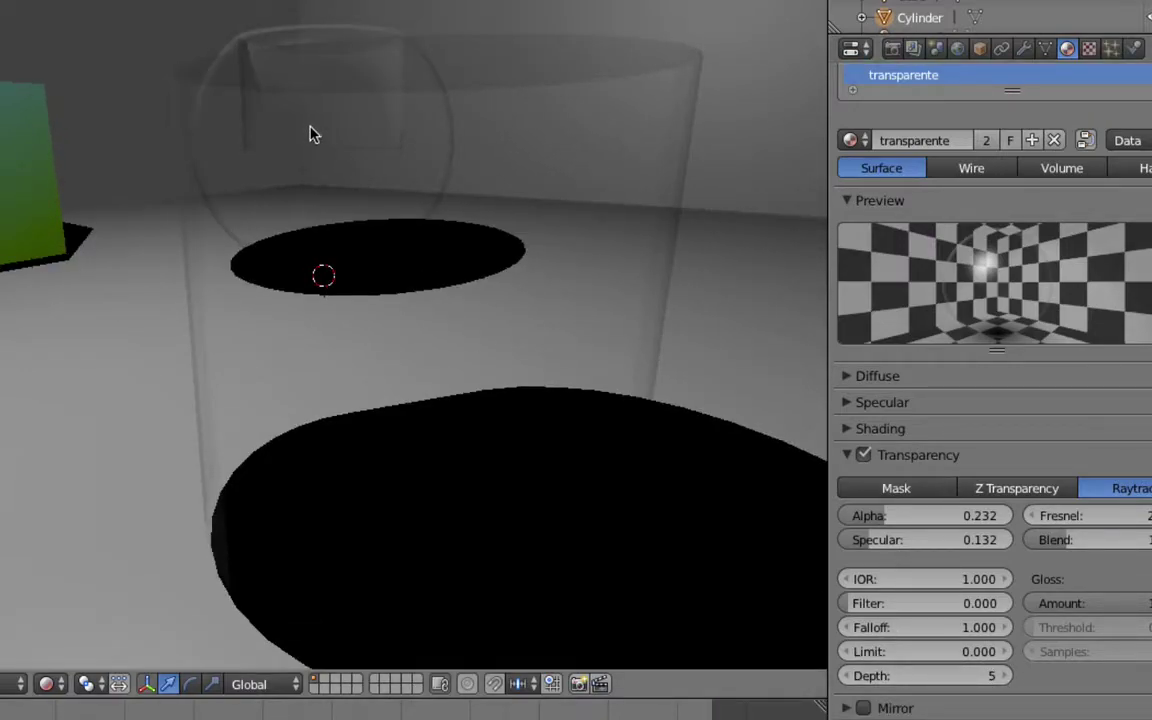
pyautogui.click(848, 677)
pyautogui.click(848, 677)
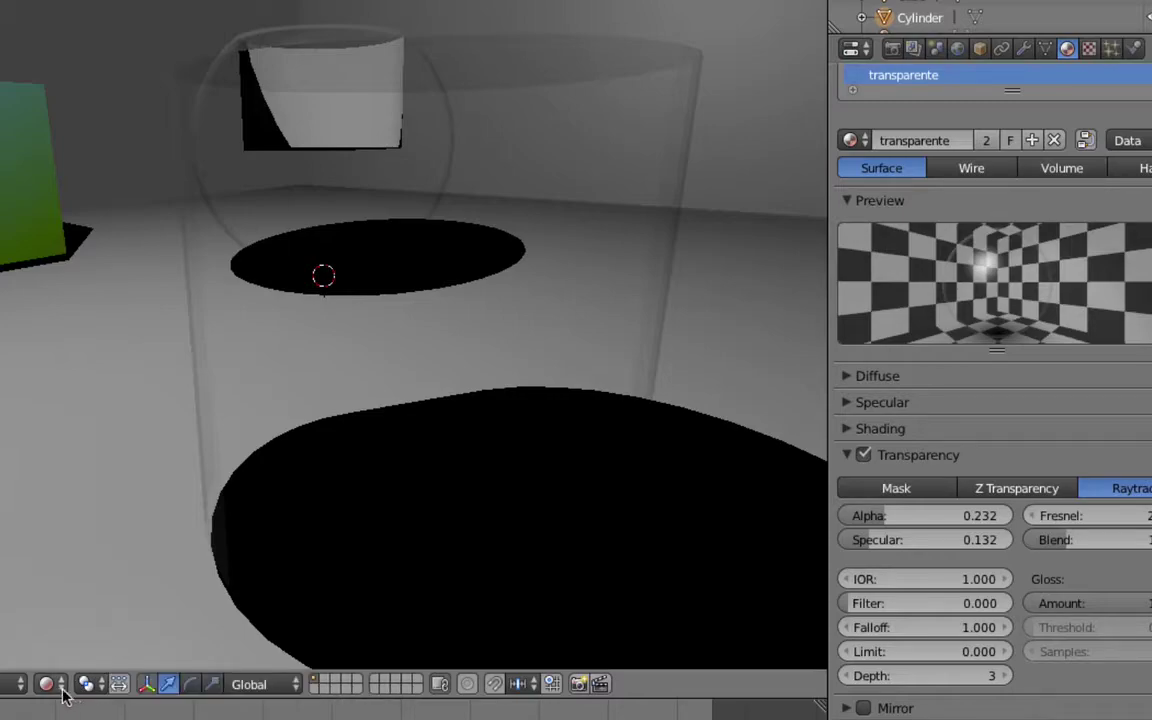
# Step: Orbit to look down on the sphere and floor, then view it rendered
pyautogui.click(48, 684)
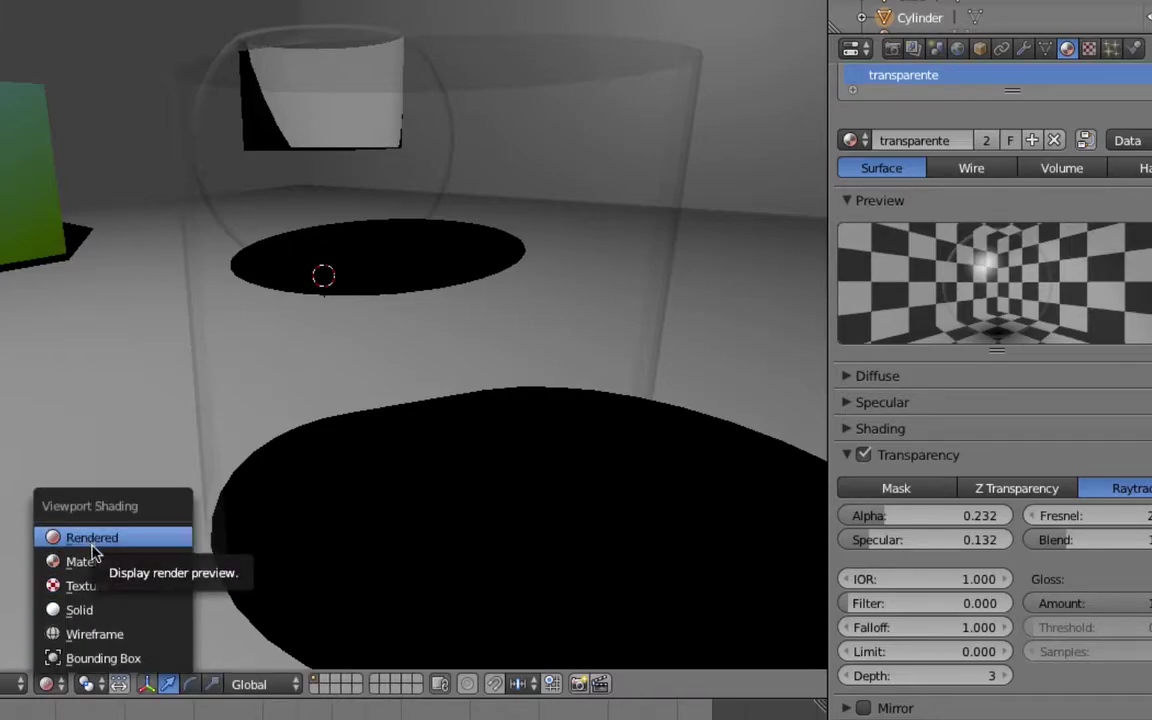
pyautogui.click(79, 610)
pyautogui.moveTo(150, 390)
pyautogui.mouseDown(button='middle')
pyautogui.moveTo(206, 417)
pyautogui.moveTo(190, 442)
pyautogui.moveTo(226, 433)
pyautogui.mouseUp(button='middle')
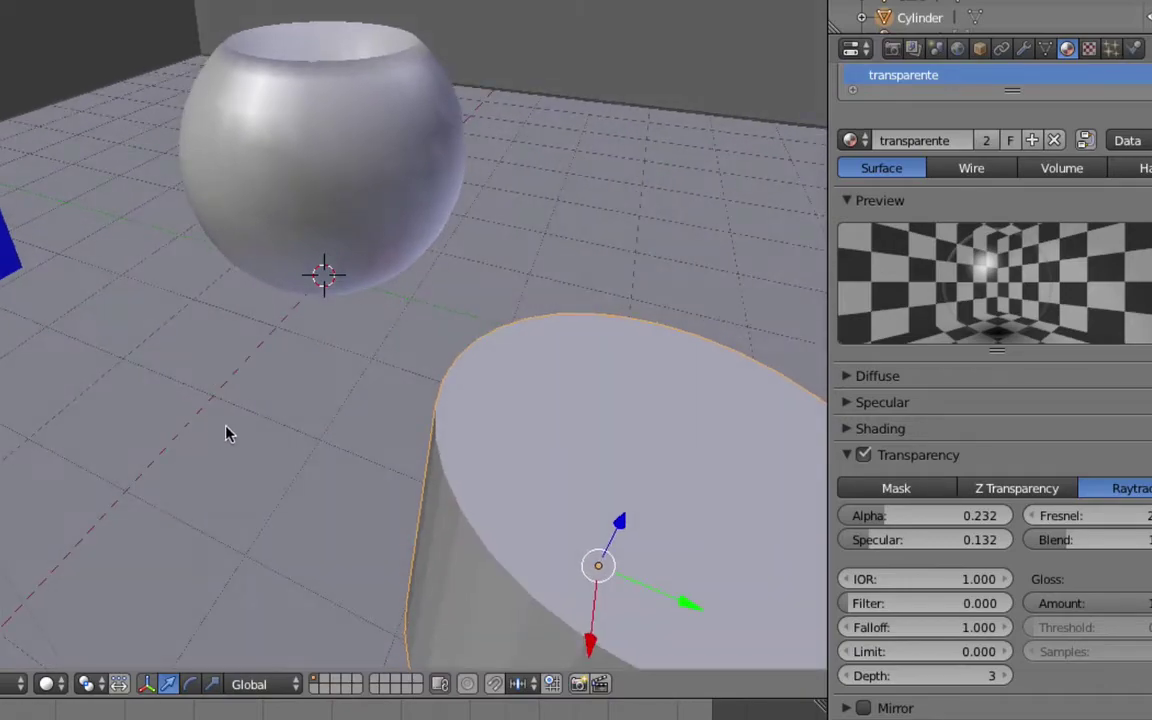
pyautogui.click(48, 684)
pyautogui.click(89, 540)
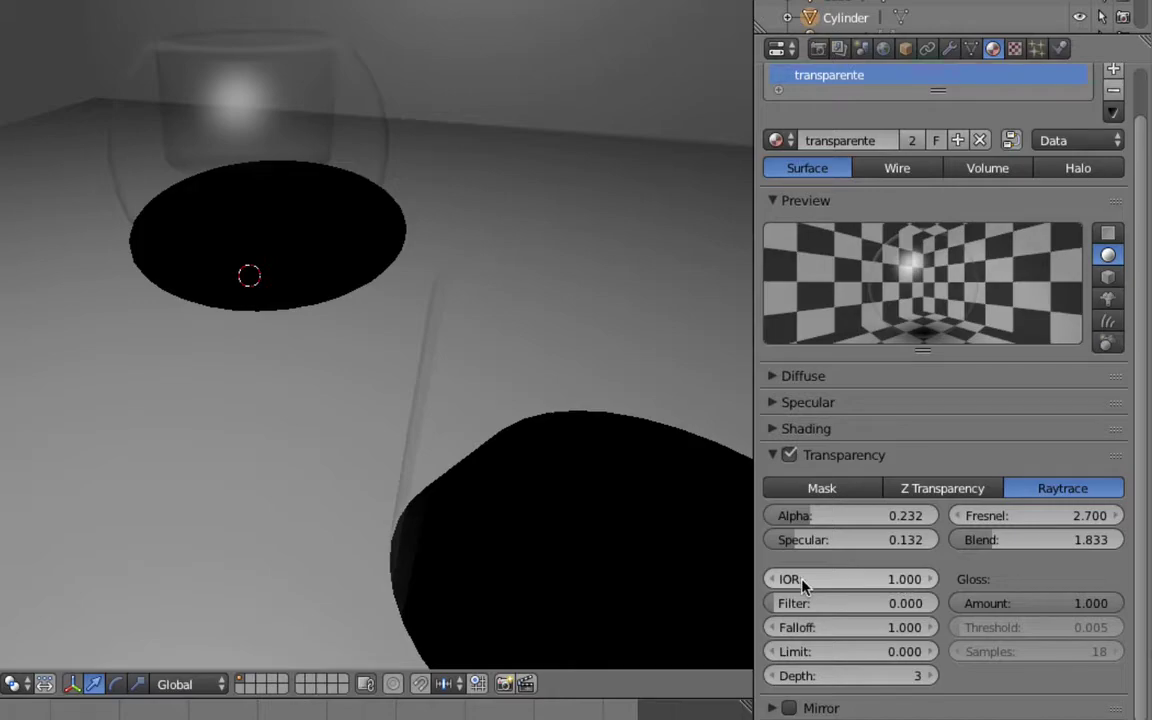
# Step: Test IOR values 1.1, 1.2, 1.0 and 0.8, settling transparente's IOR at 0.900
pyautogui.click(928, 585)
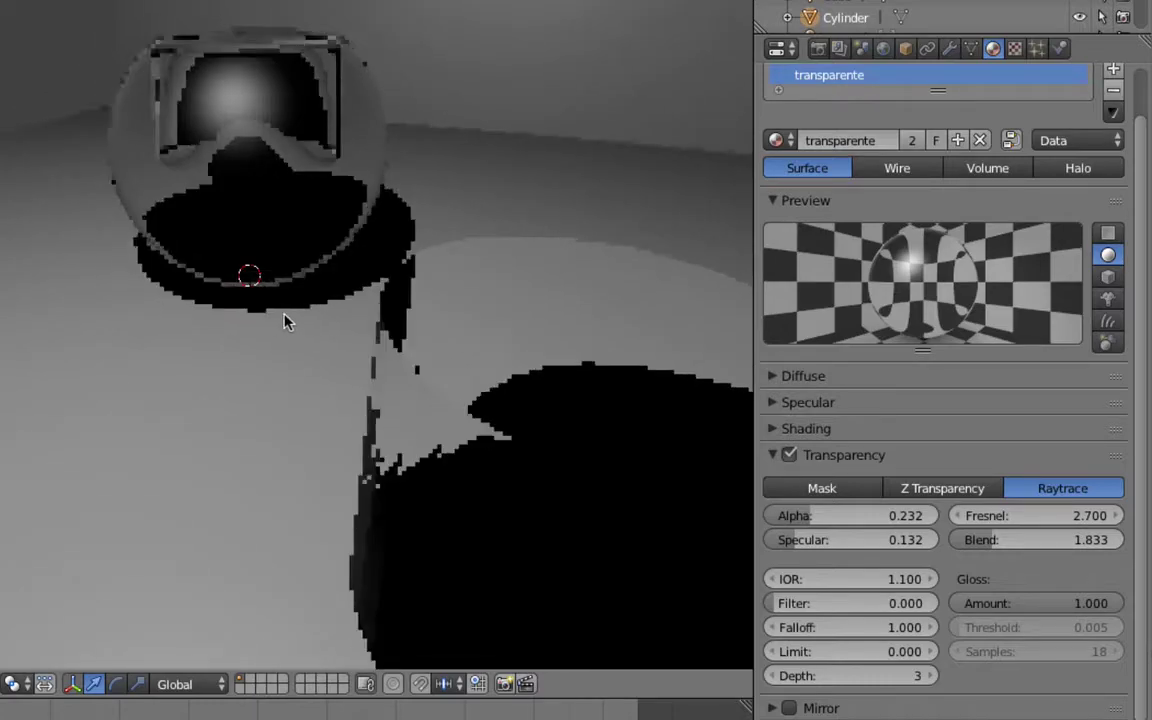
pyautogui.click(931, 582)
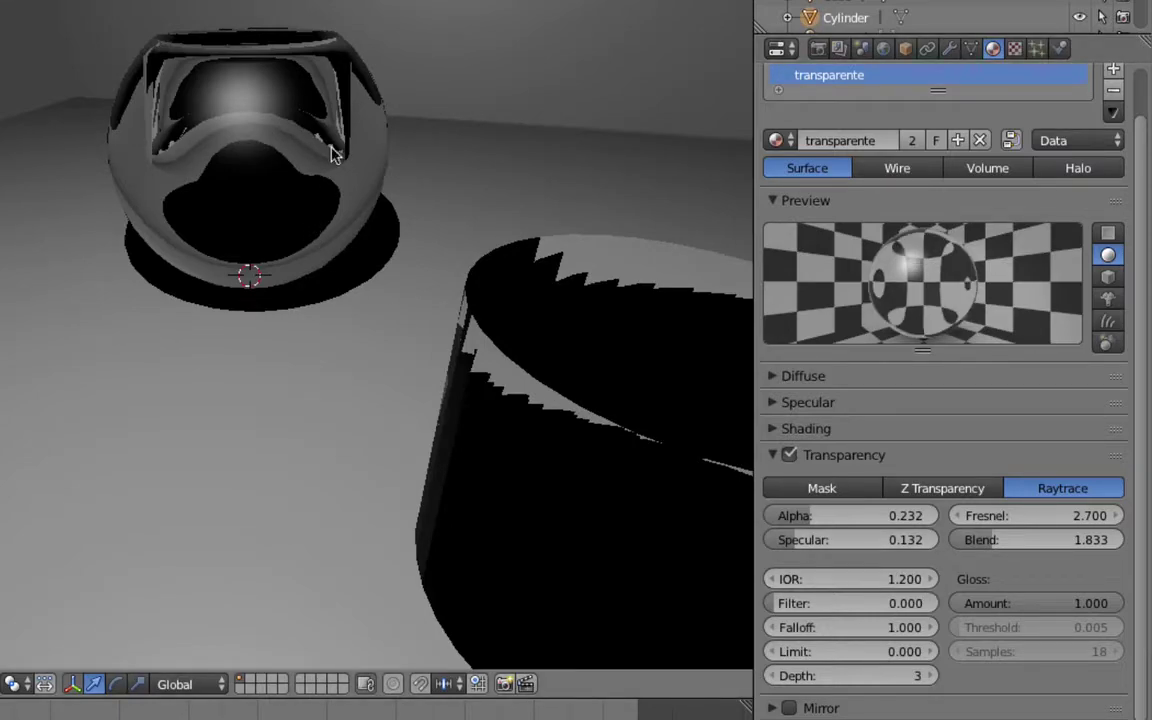
pyautogui.click(775, 580)
pyautogui.click(775, 580)
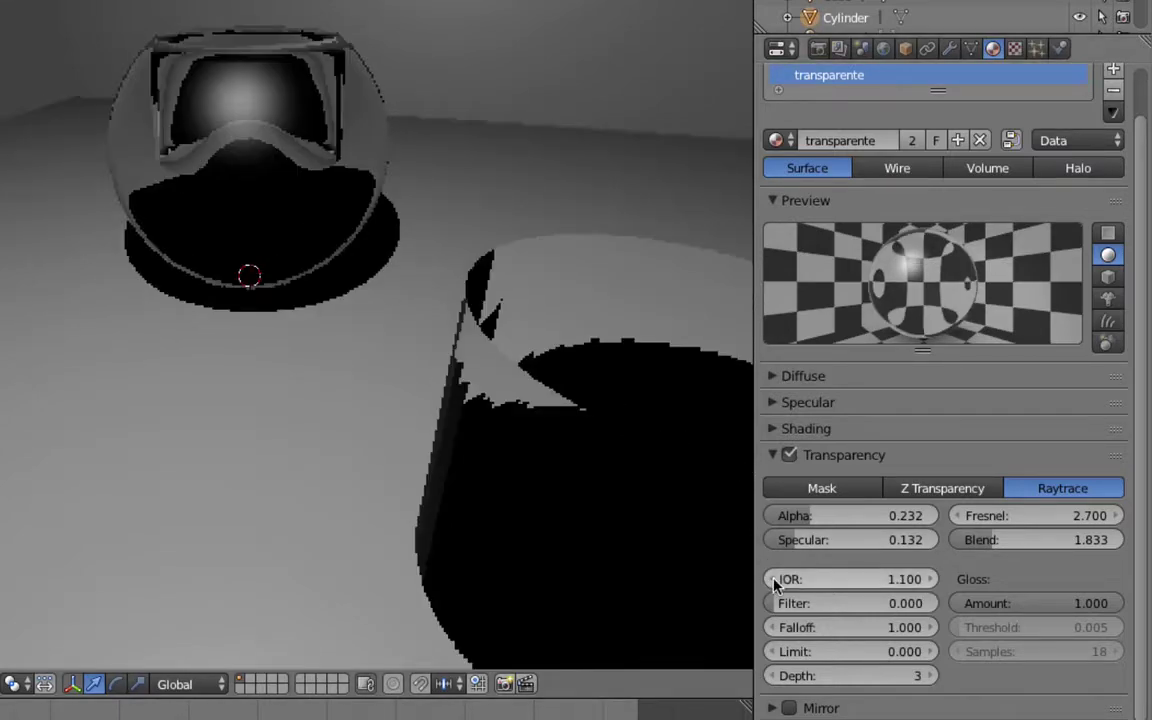
pyautogui.click(775, 580)
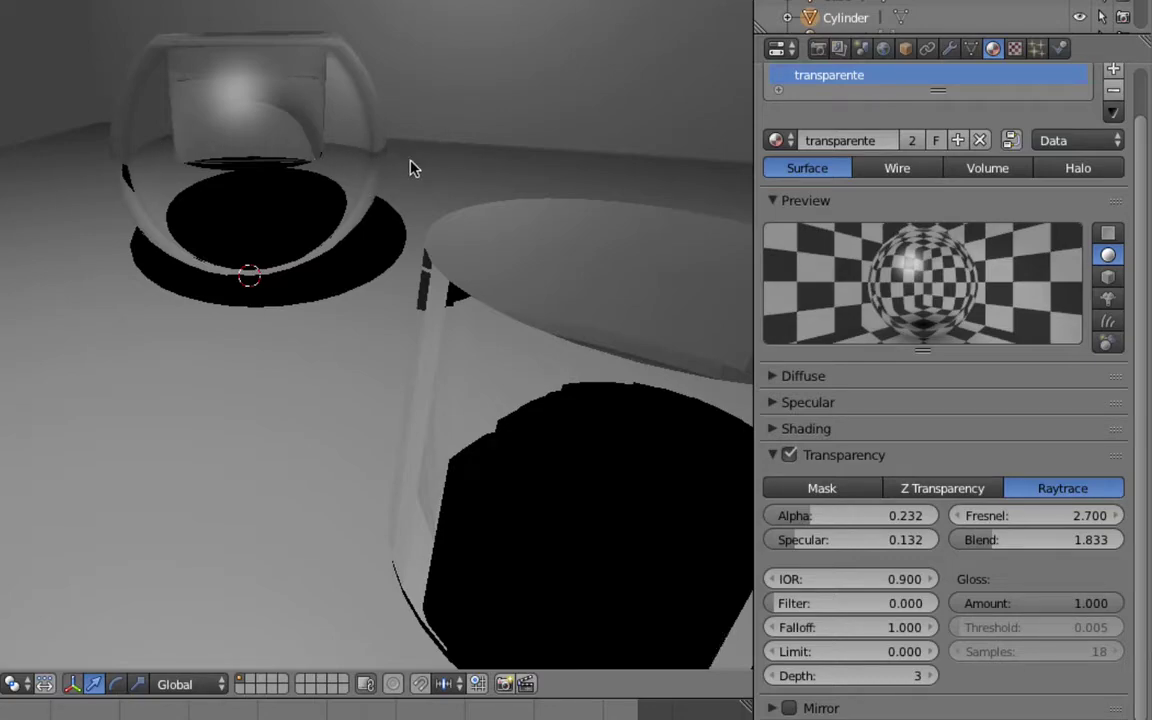
pyautogui.click(768, 580)
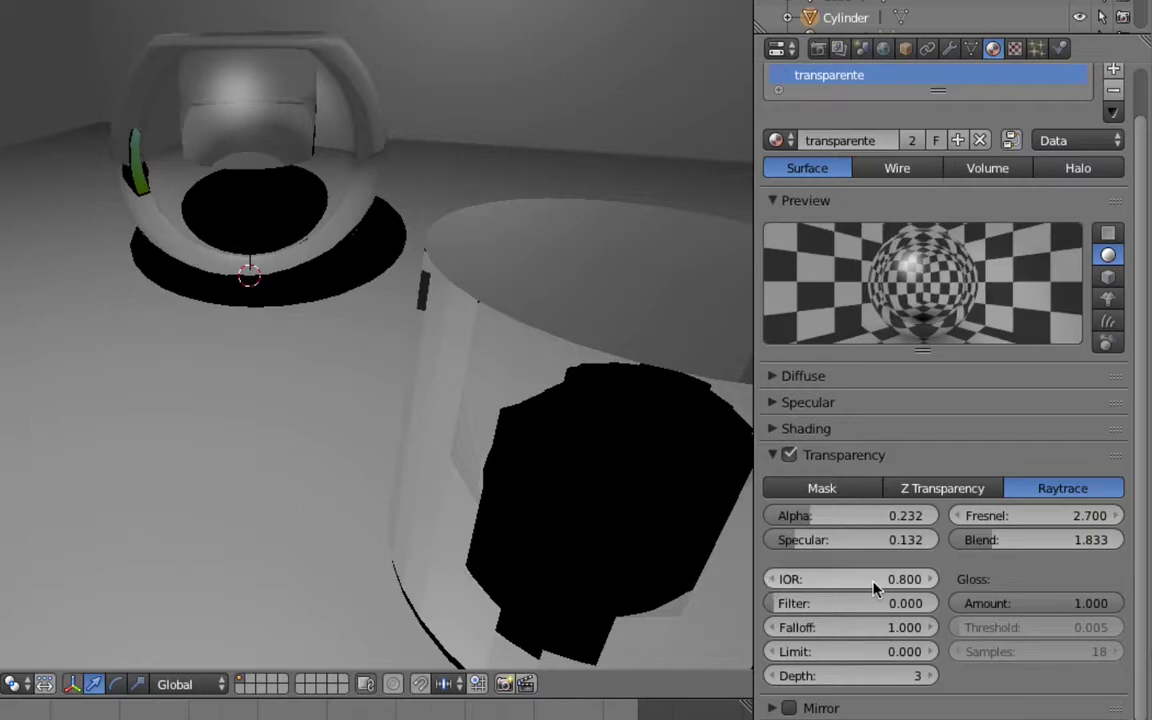
pyautogui.click(927, 579)
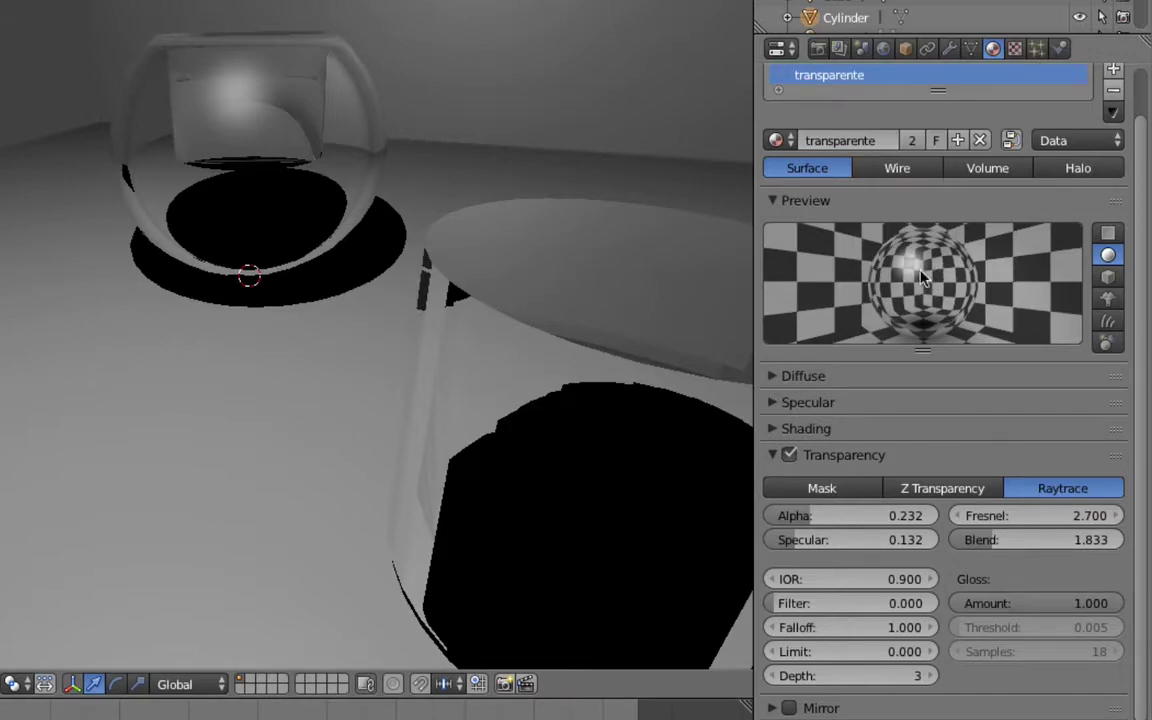
pyautogui.click(930, 579)
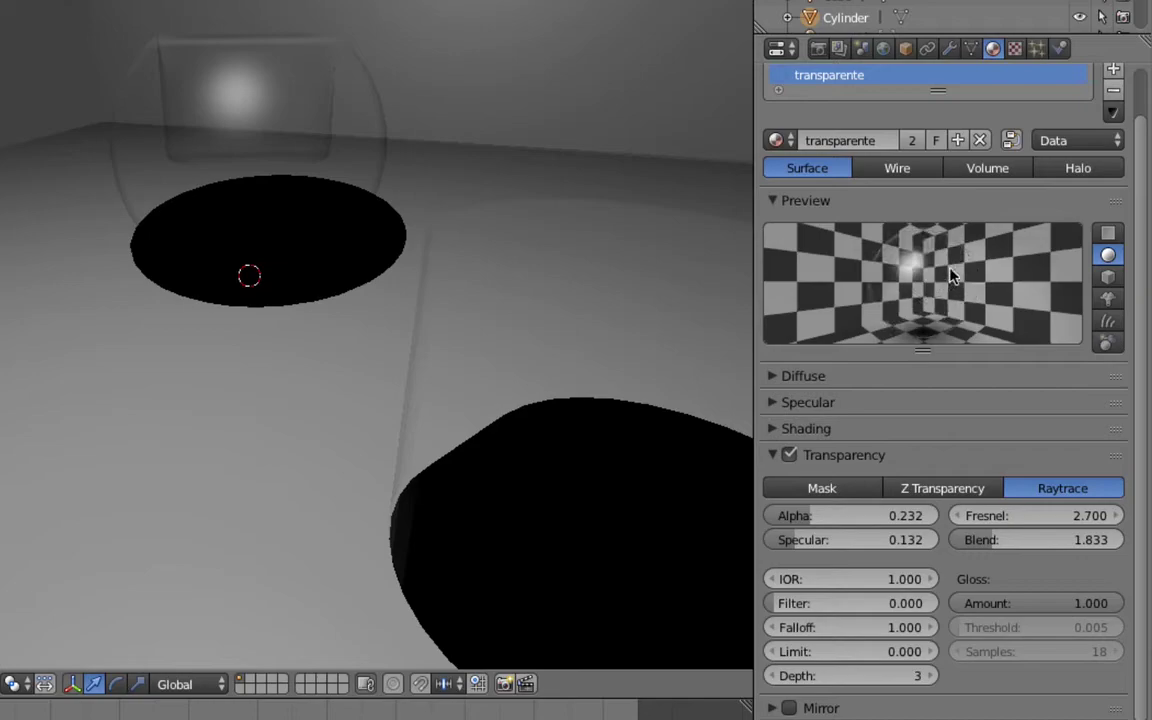
pyautogui.click(771, 580)
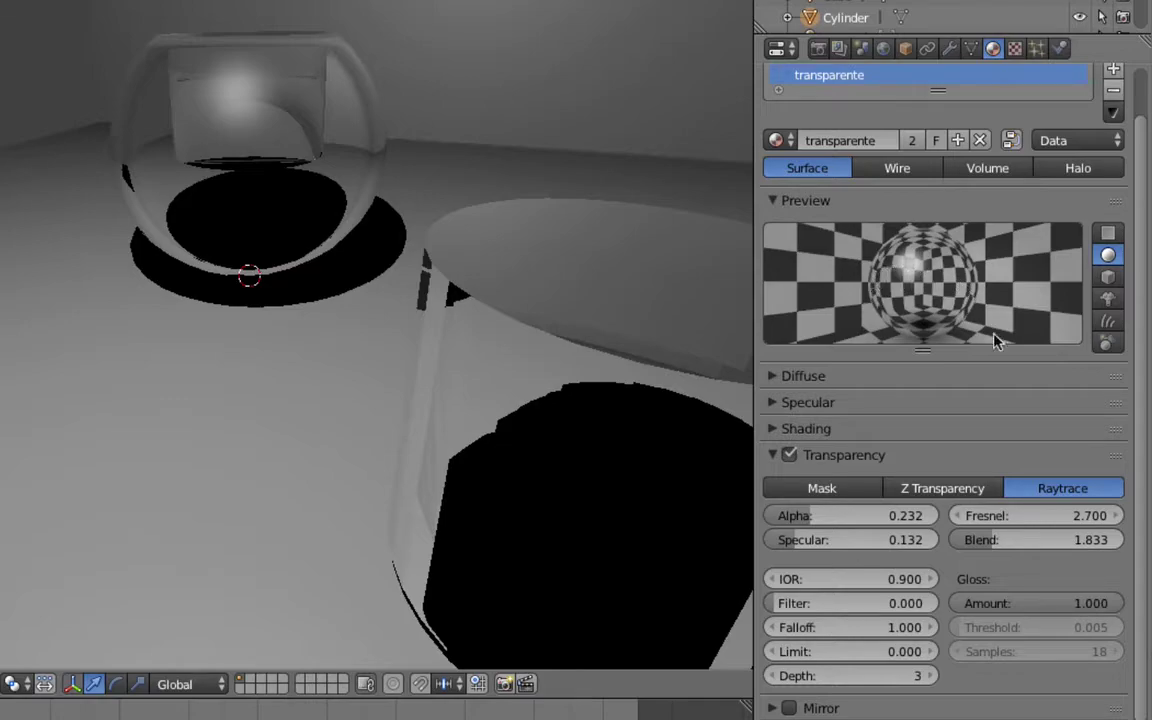
# Step: Set transparente's Gloss Amount to 0.934, keeping IOR at 0.900
pyautogui.moveTo(1118, 608); pyautogui.dragTo(1098, 608)
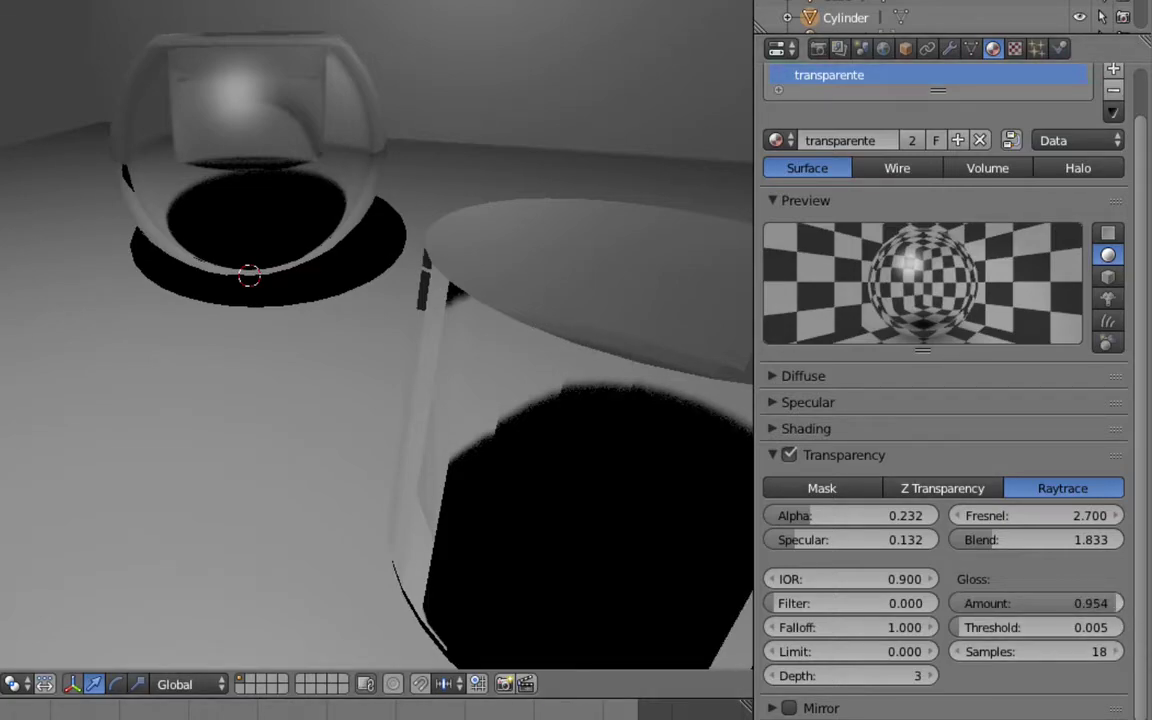
pyautogui.moveTo(1114, 604); pyautogui.dragTo(1105, 604)
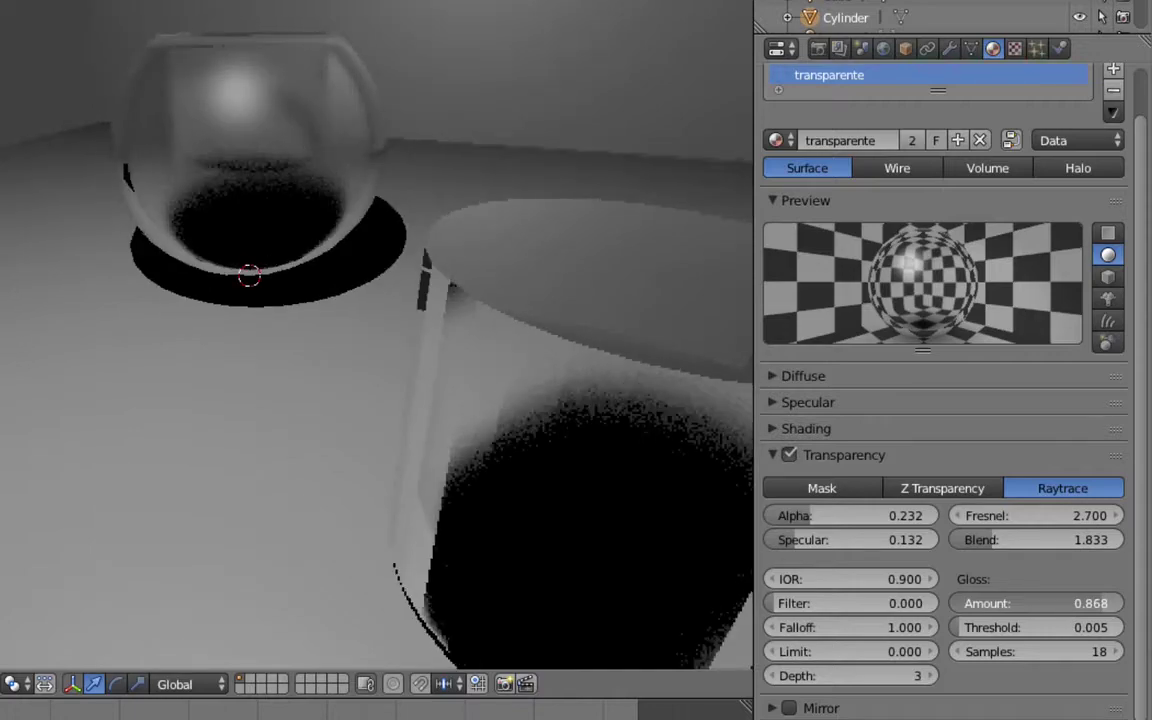
pyautogui.click(928, 583)
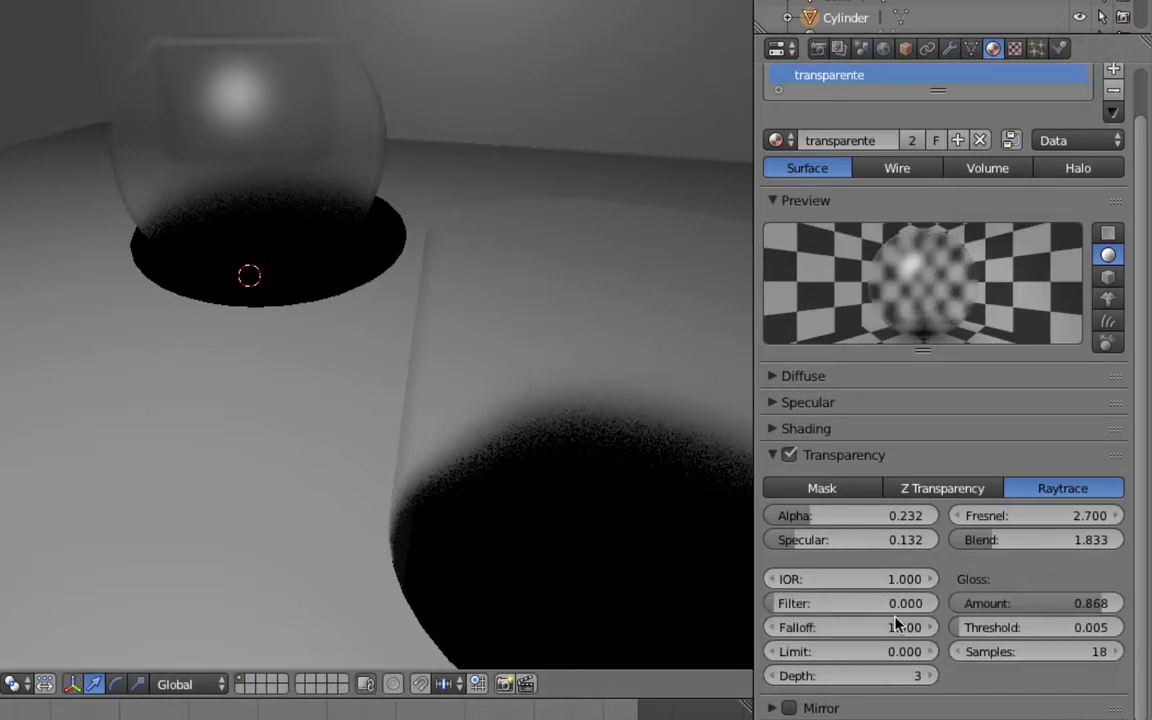
pyautogui.click(771, 579)
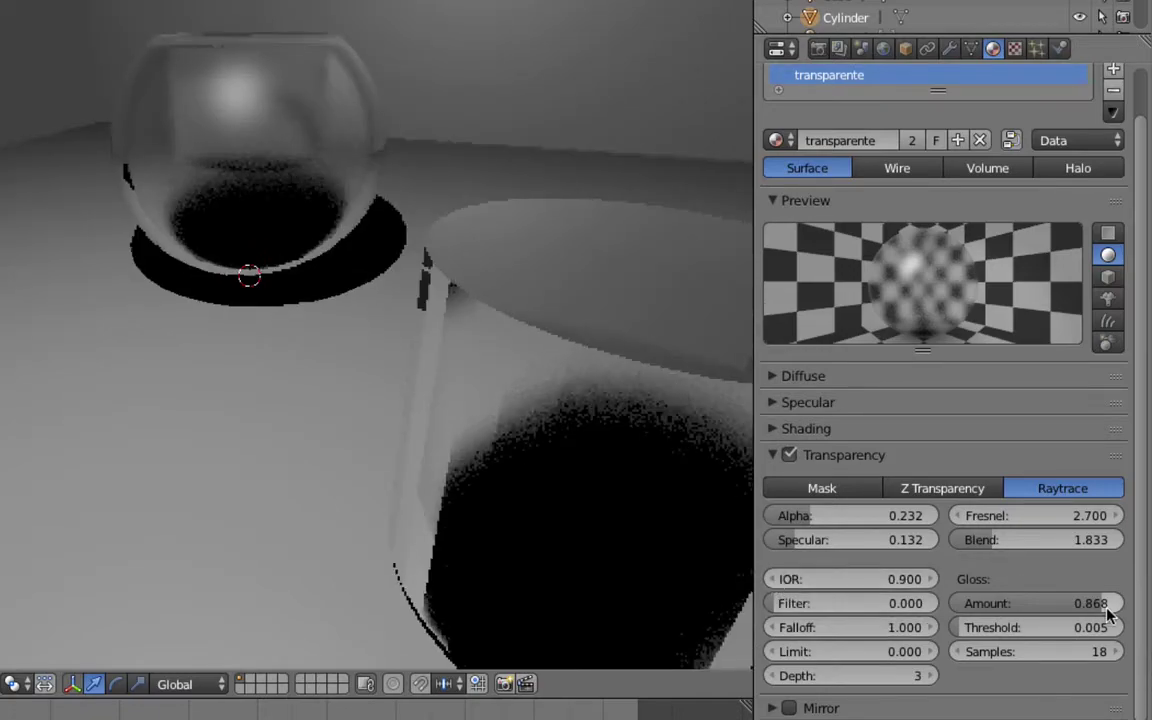
pyautogui.moveTo(1040, 603); pyautogui.dragTo(1118, 604)
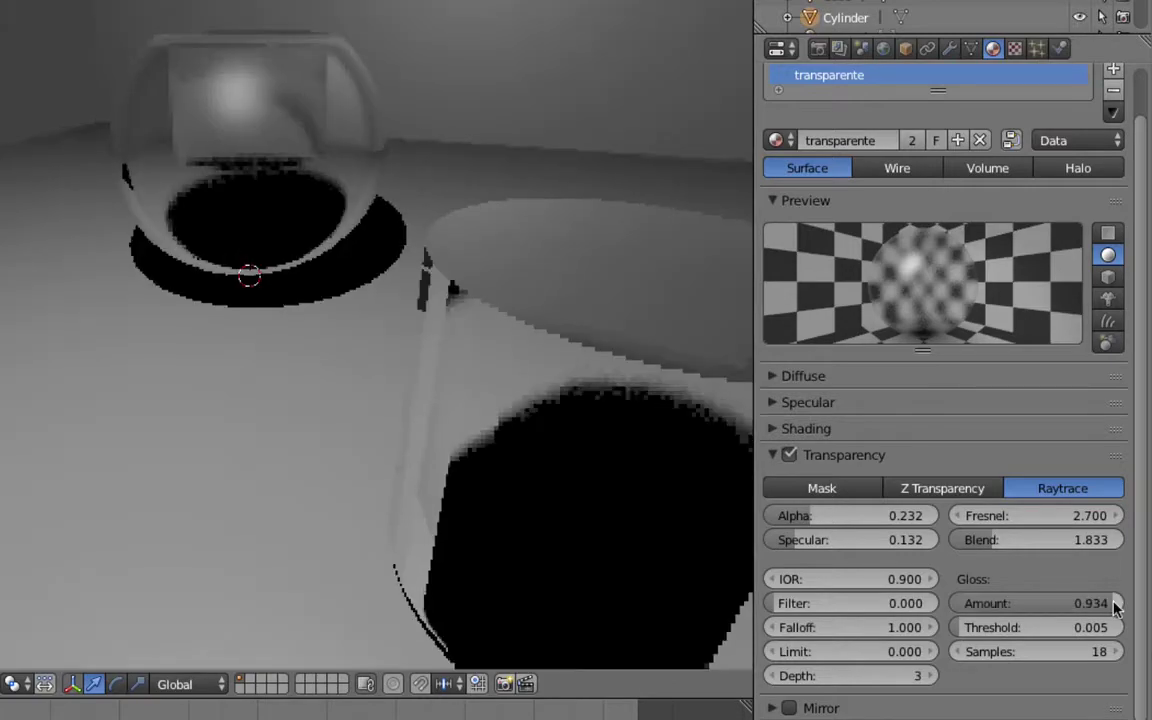
pyautogui.moveTo(276, 348); pyautogui.dragTo(250, 310, button='middle')
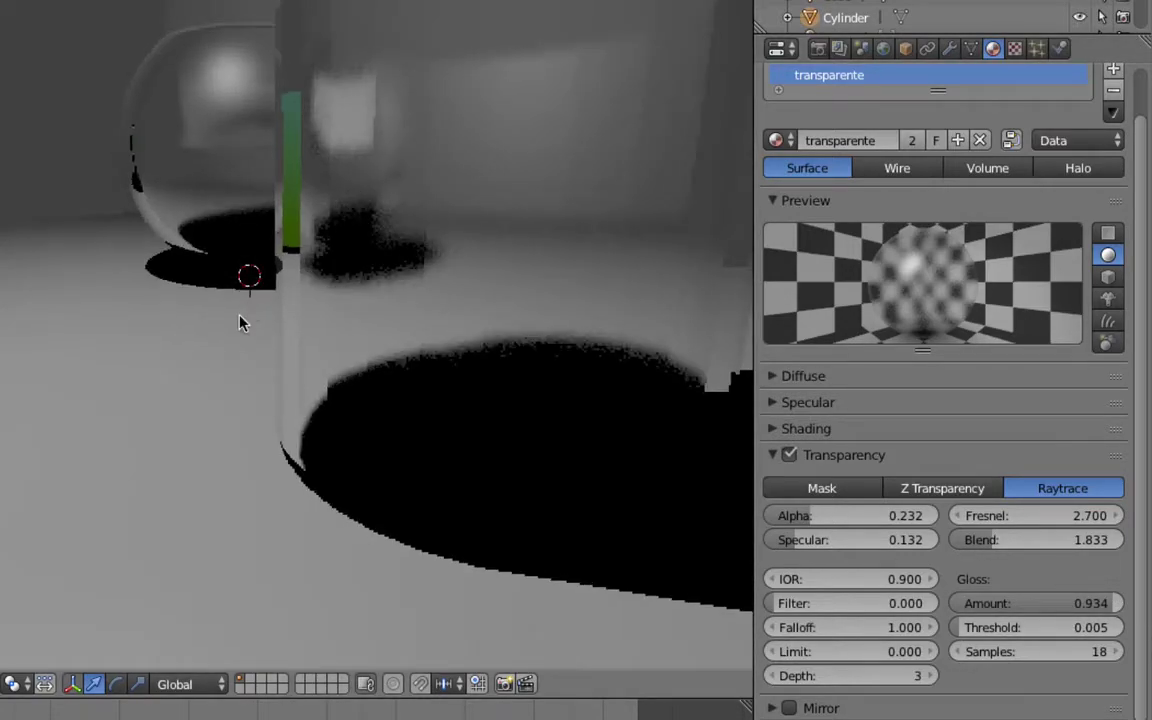
pyautogui.scroll(-2, 242, 320)
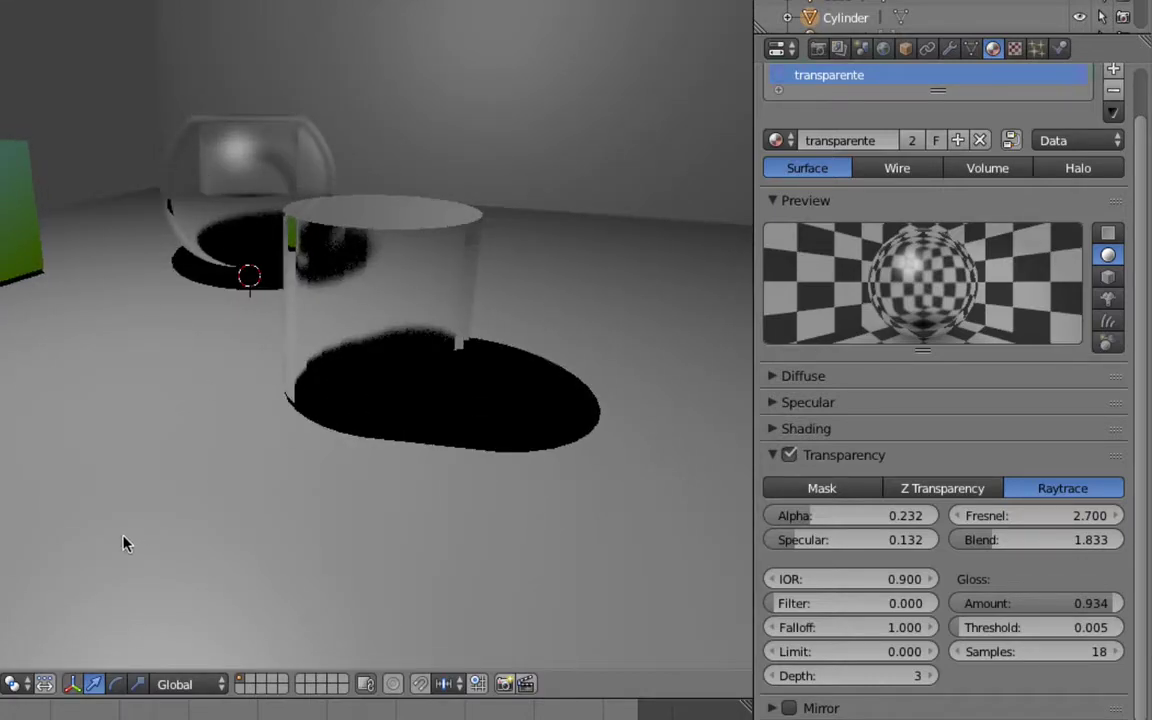
# Step: In Solid shading, select the sphere and remove its material slot
pyautogui.click(53, 677)
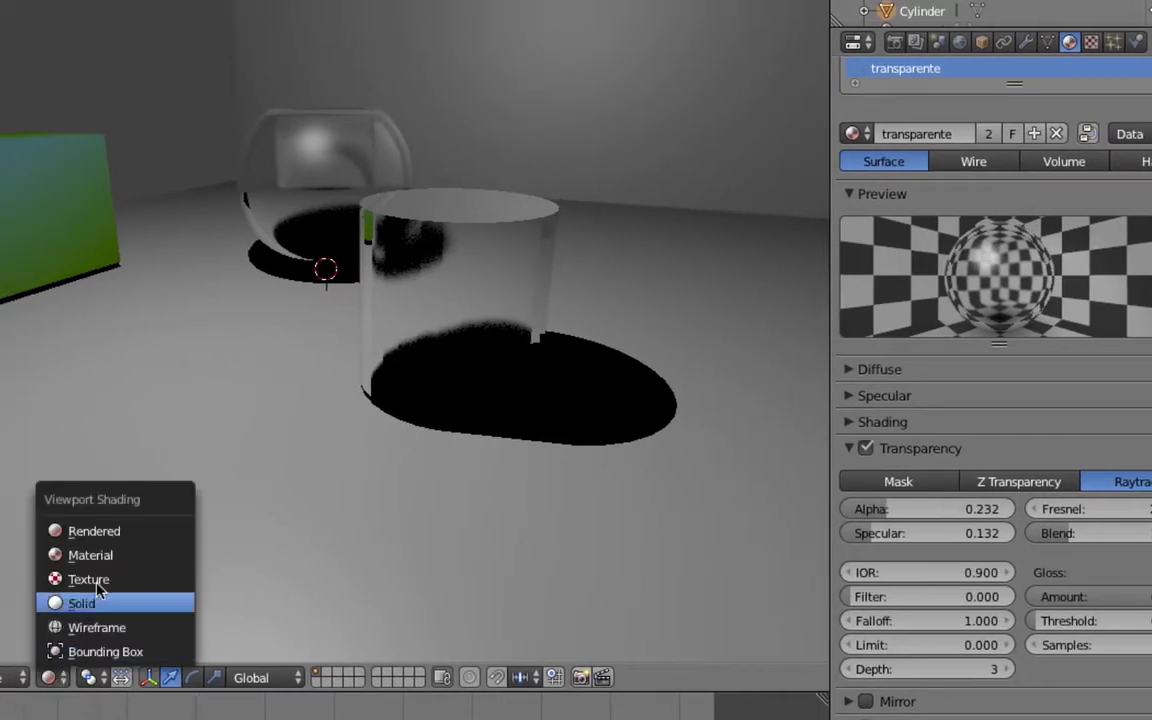
pyautogui.click(80, 603)
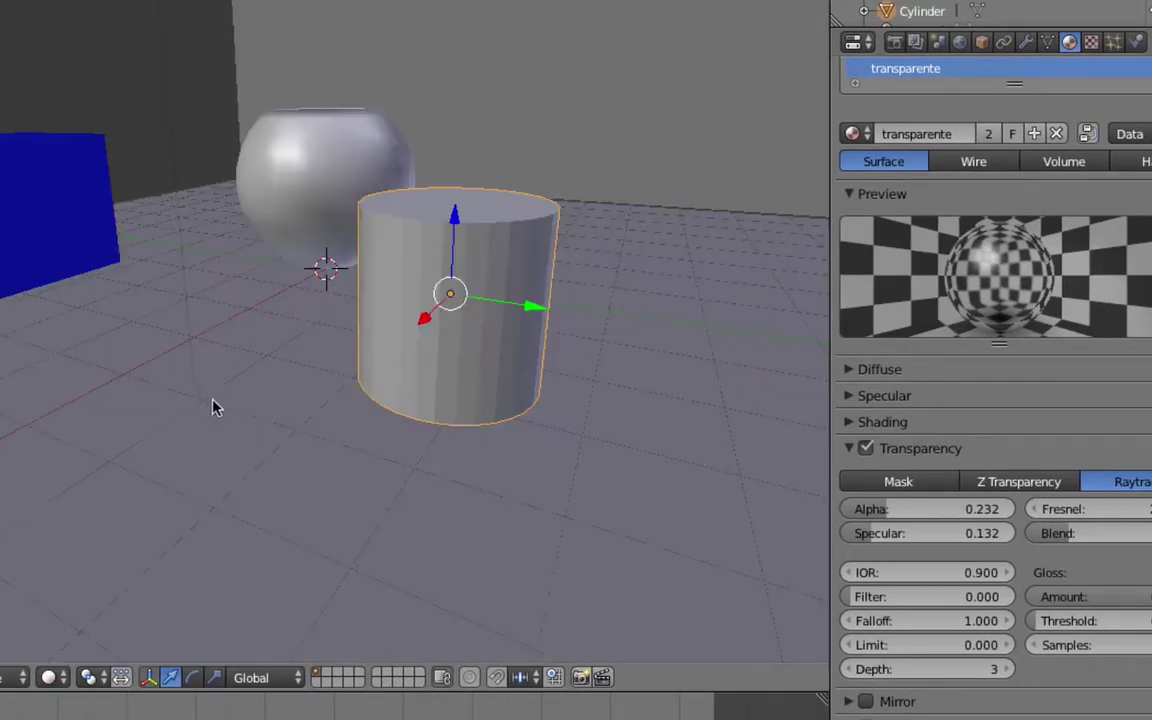
pyautogui.rightClick(316, 172)
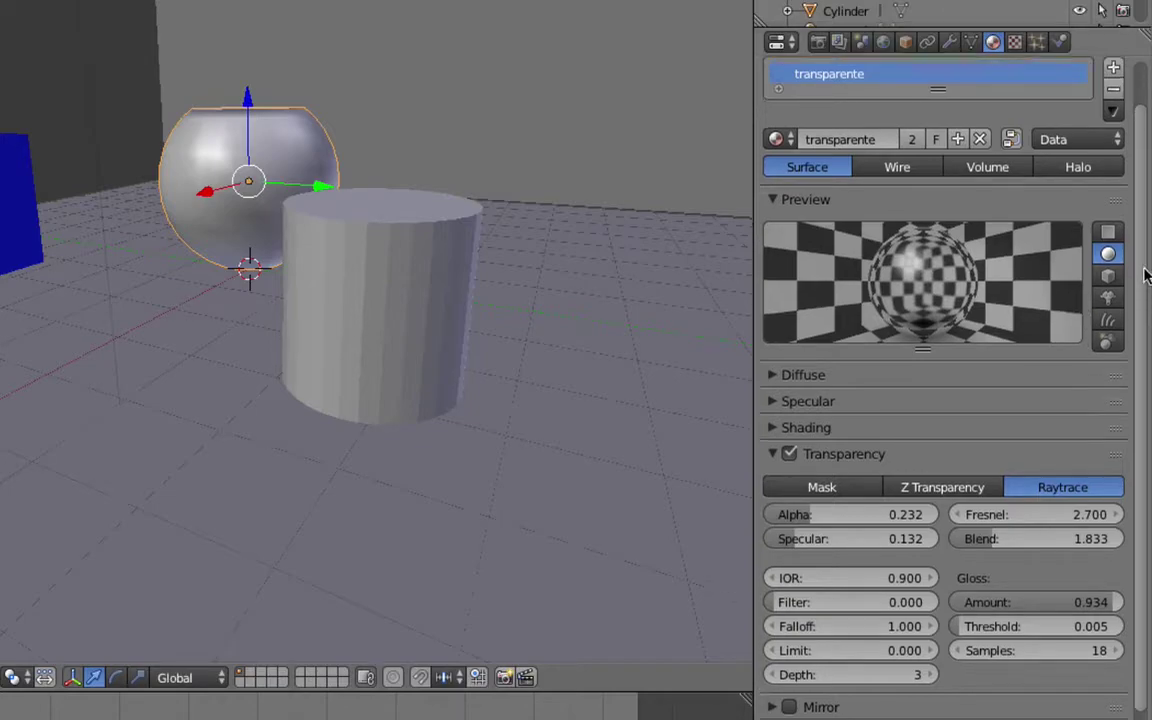
pyautogui.scroll(2, 1148, 230)
pyautogui.click(1113, 137)
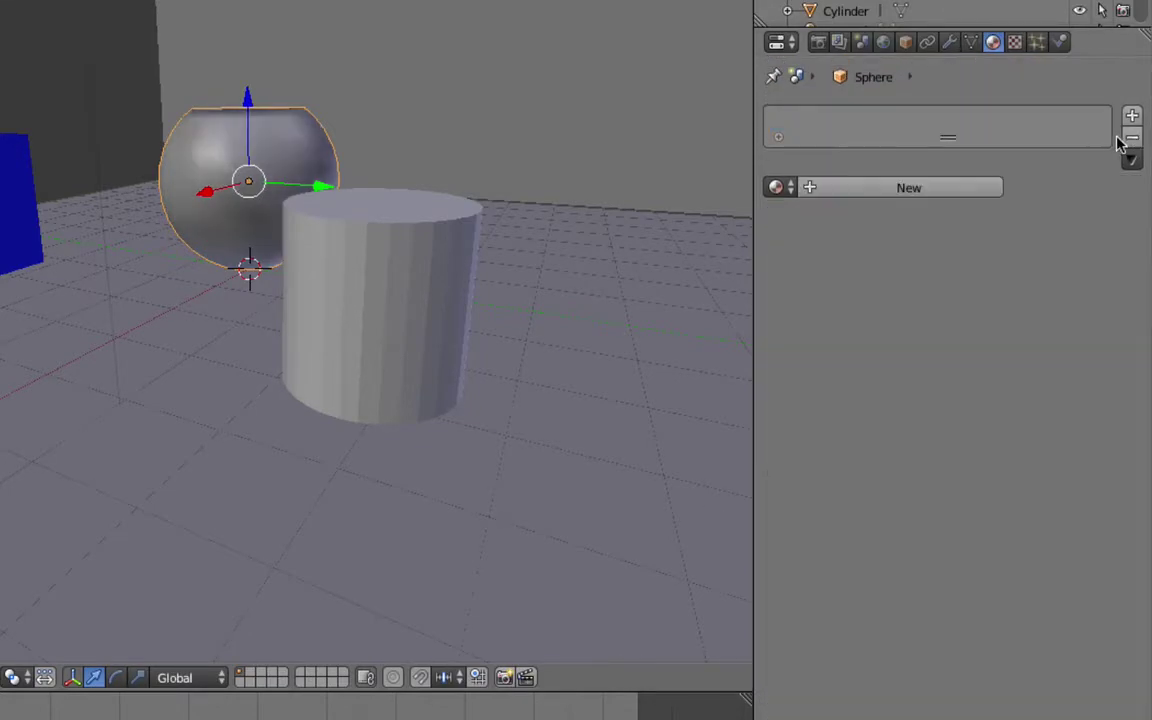
# Step: Give the sphere a new material named 'reflejante', then select the floor plane
pyautogui.click(836, 188)
pyautogui.click(840, 187)
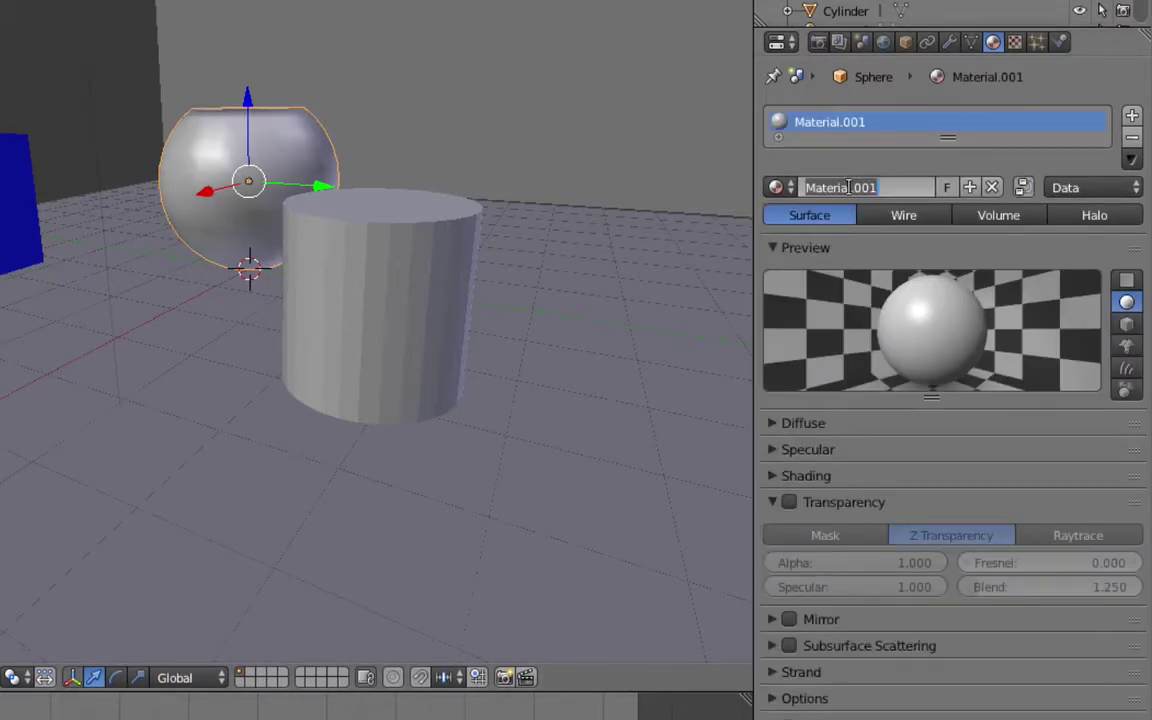
pyautogui.write('reflejante')
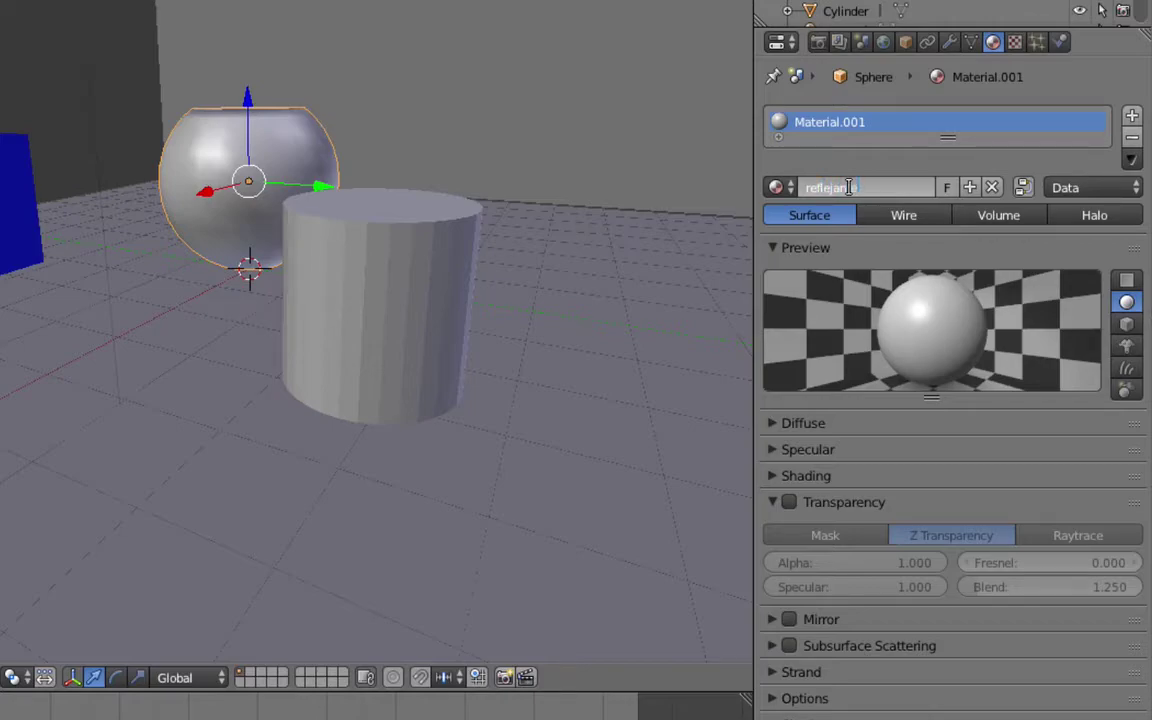
pyautogui.press('Return')
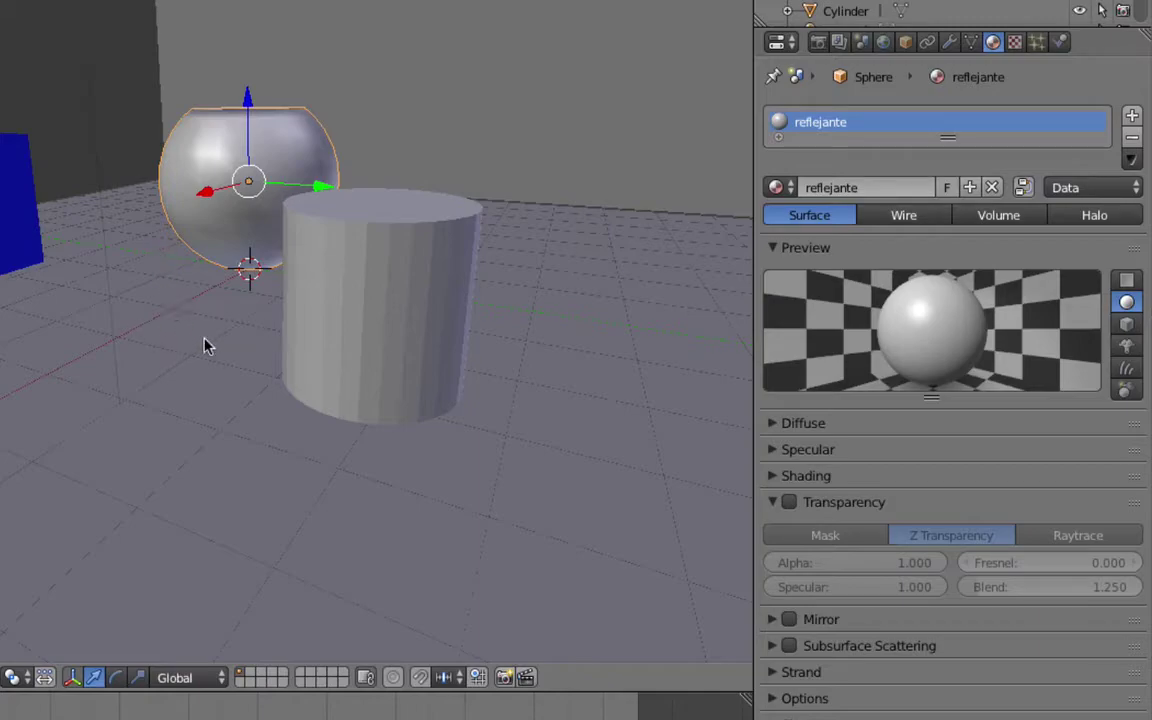
pyautogui.rightClick(235, 403)
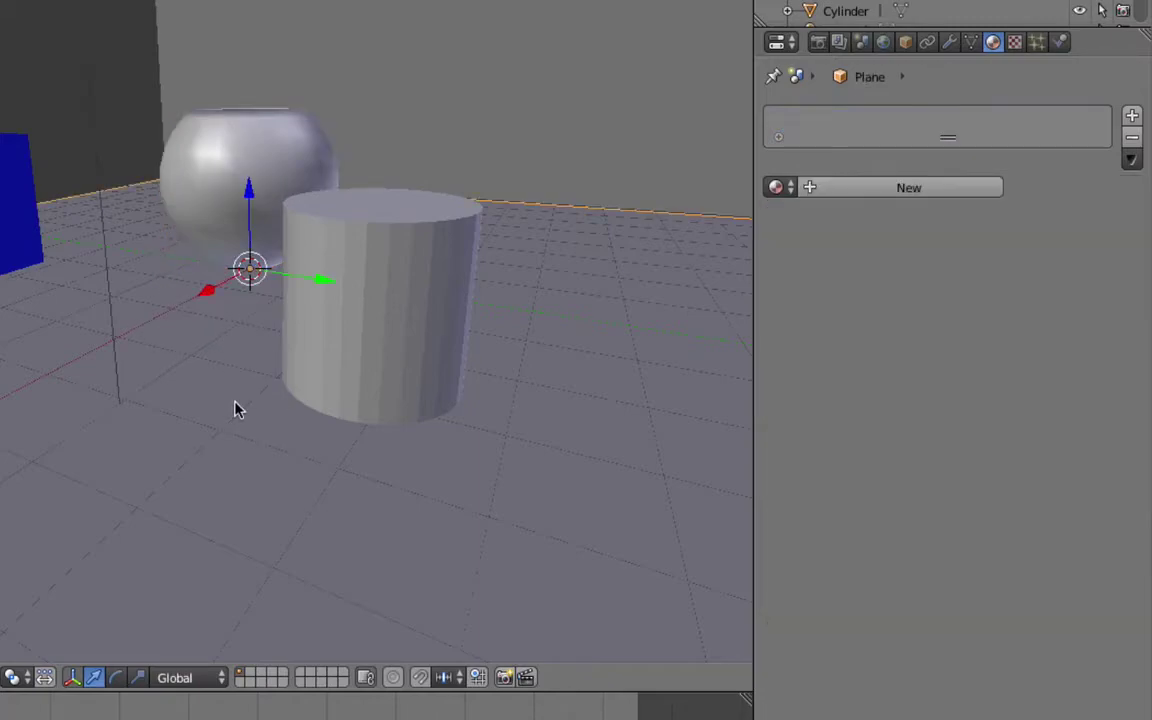
# Step: Assign the existing reflejante material to the floor plane
pyautogui.click(780, 187)
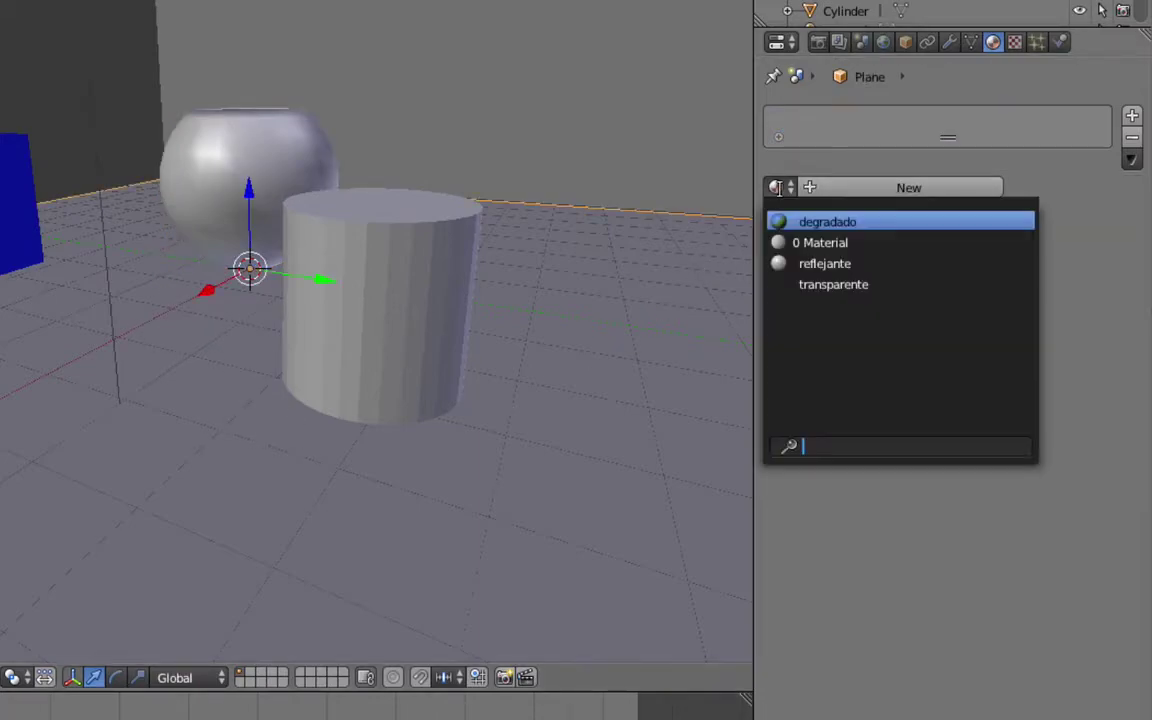
pyautogui.click(802, 263)
pyautogui.moveTo(669, 278)
pyautogui.mouseDown(button='middle')
pyautogui.moveTo(545, 226)
pyautogui.moveTo(329, 297)
pyautogui.mouseUp(button='middle')
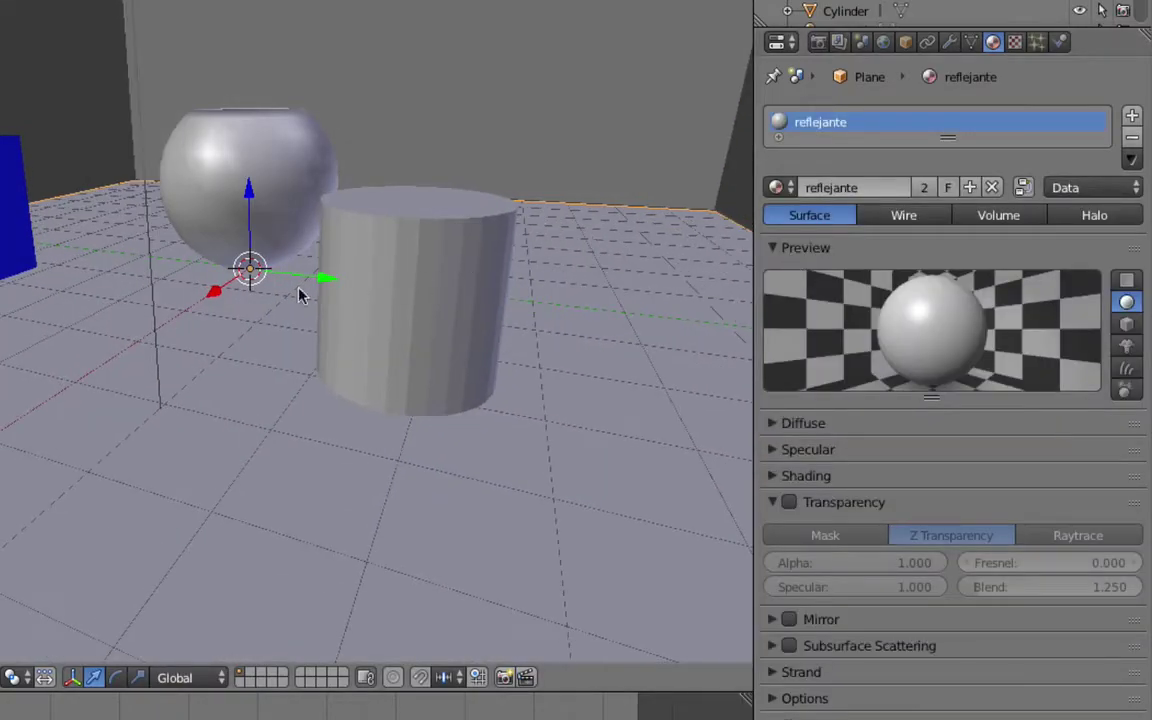
pyautogui.moveTo(428, 213)
pyautogui.mouseDown(button='middle')
pyautogui.moveTo(550, 267)
pyautogui.moveTo(512, 288)
pyautogui.moveTo(442, 296)
pyautogui.moveTo(481, 288)
pyautogui.mouseUp(button='middle')
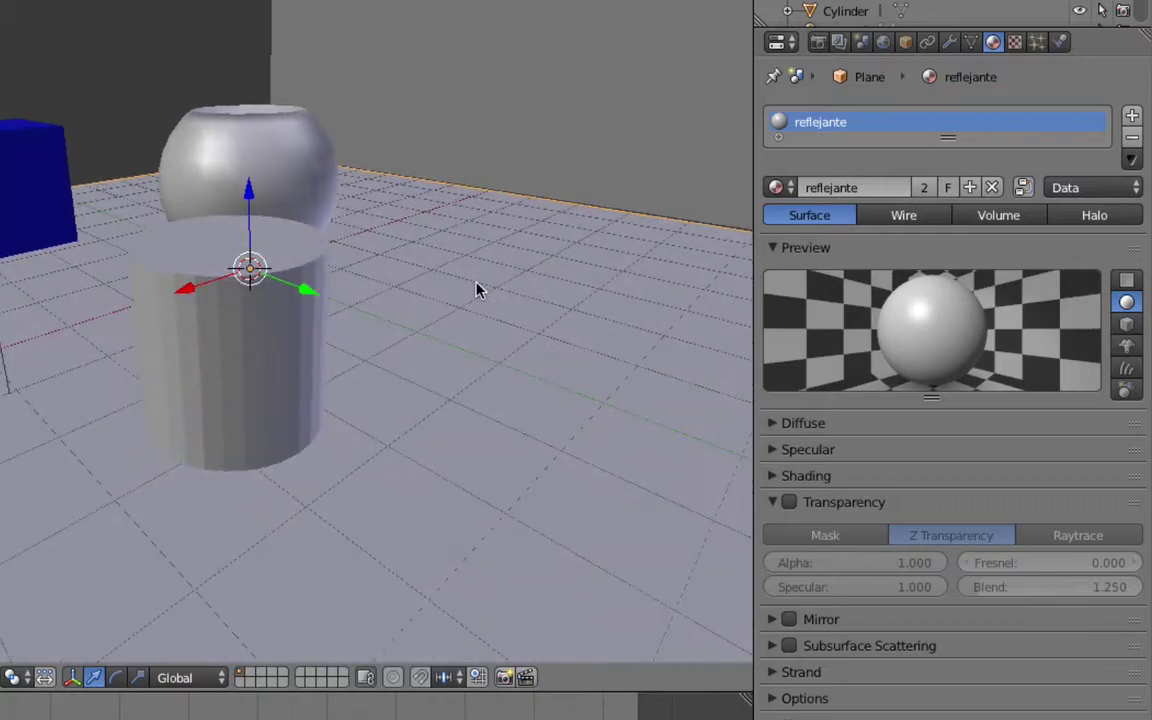
# Step: Scale the blue cube up to a larger size
pyautogui.rightClick(42, 226)
pyautogui.press('s')
pyautogui.click(113, 256)
pyautogui.click(200, 341)
# Step: Move the cylinder farther to the right, then select the sphere
pyautogui.rightClick(252, 349)
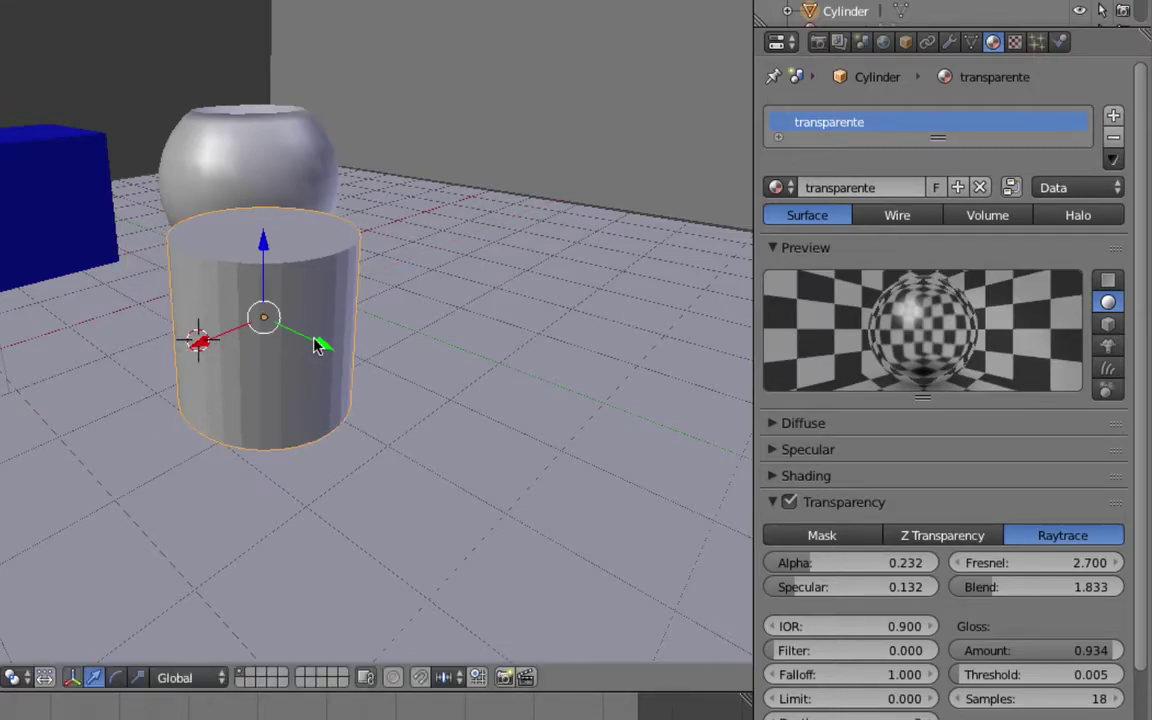
pyautogui.press('g')
pyautogui.click(362, 372)
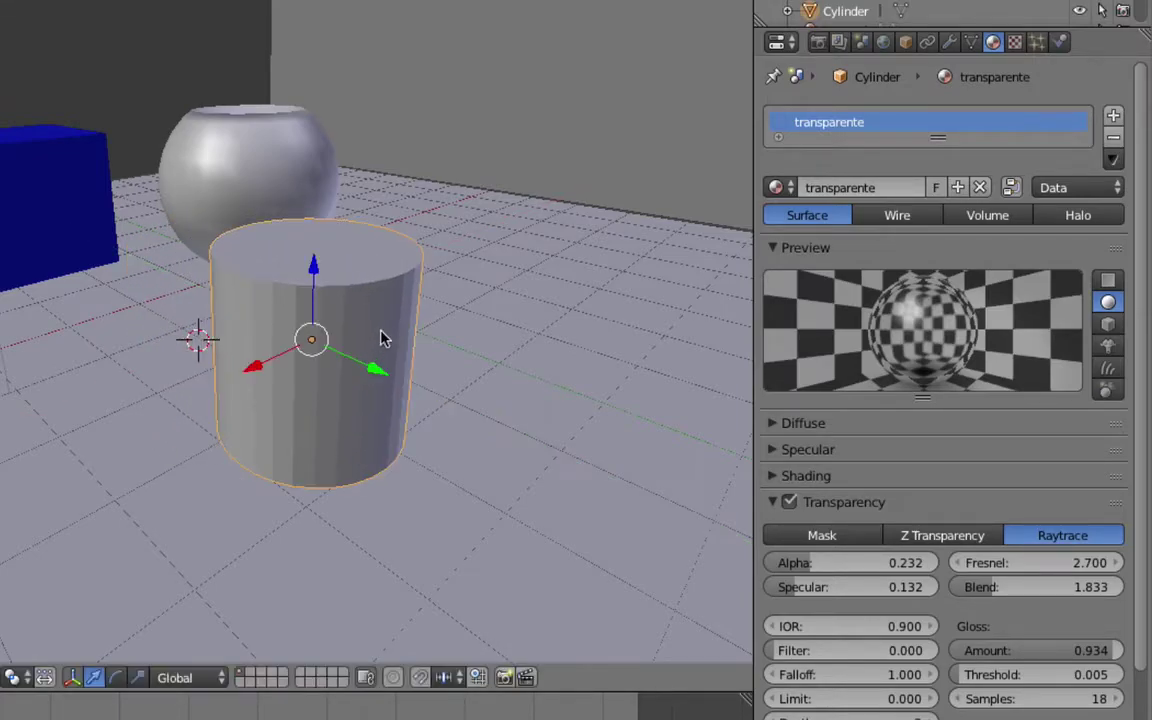
pyautogui.moveTo(172, 239)
pyautogui.mouseDown(button='middle')
pyautogui.moveTo(172, 316)
pyautogui.moveTo(179, 274)
pyautogui.mouseUp(button='middle')
pyautogui.scroll(-2, 179, 274)
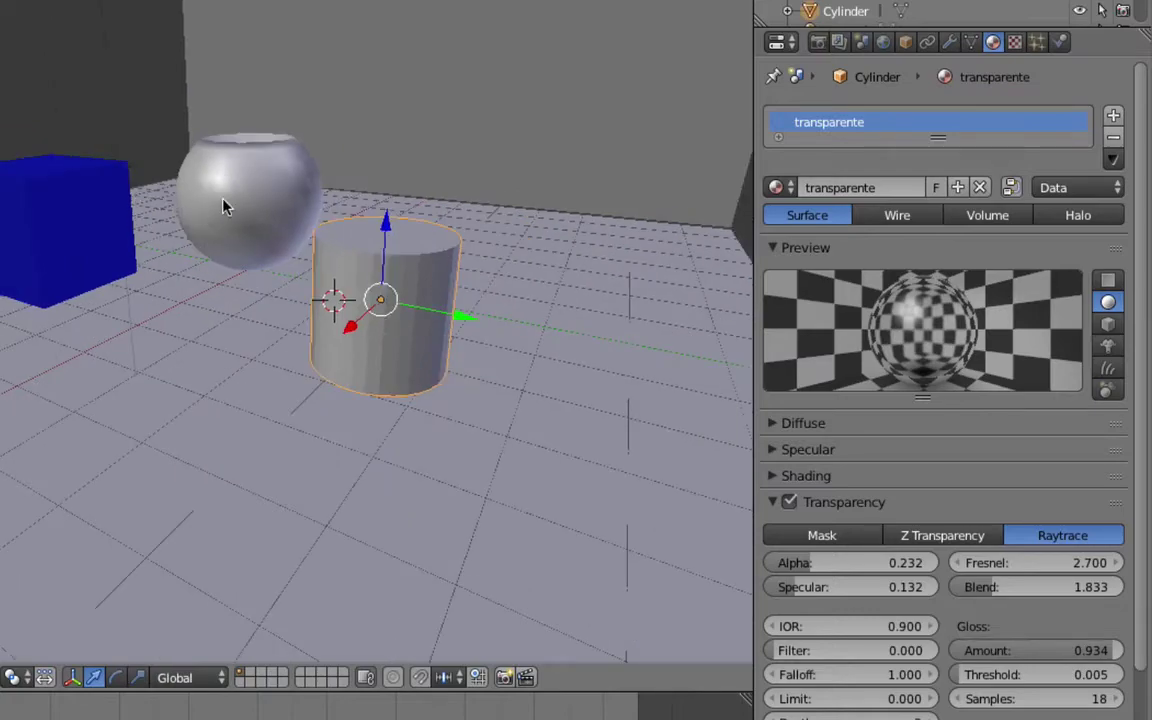
pyautogui.rightClick(210, 195)
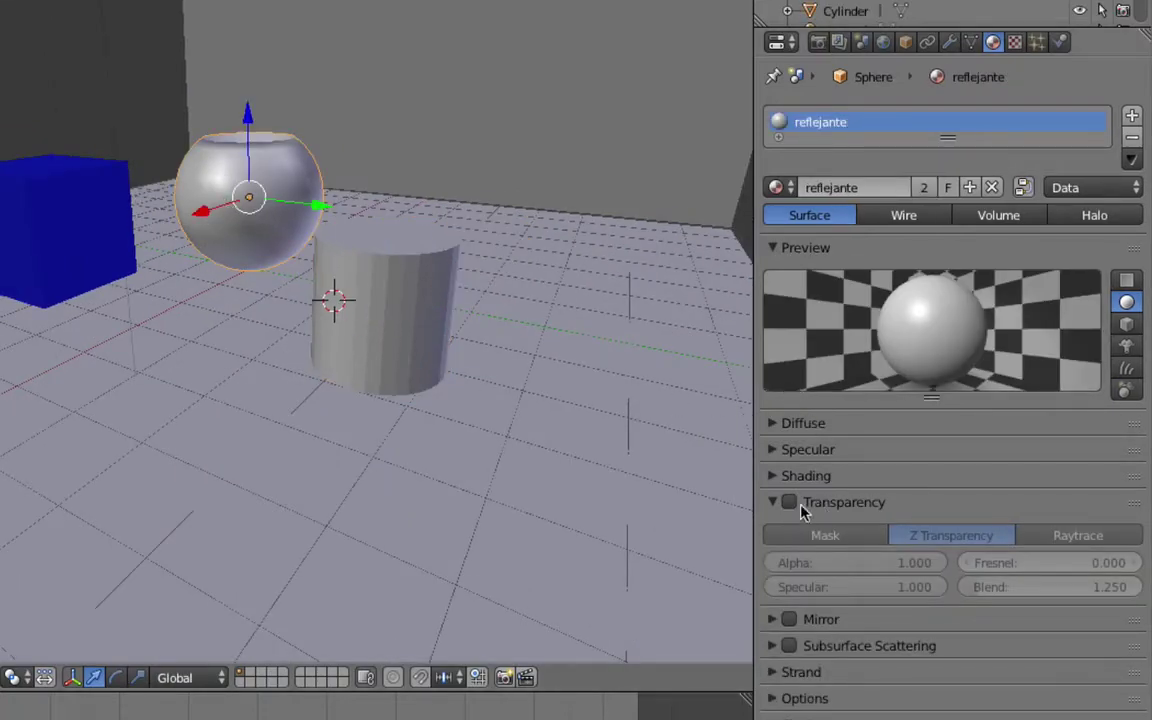
# Step: Set the reflejante diffuse colour to light blue (R 0.252, G 0.505, B 0.800)
pyautogui.click(772, 502)
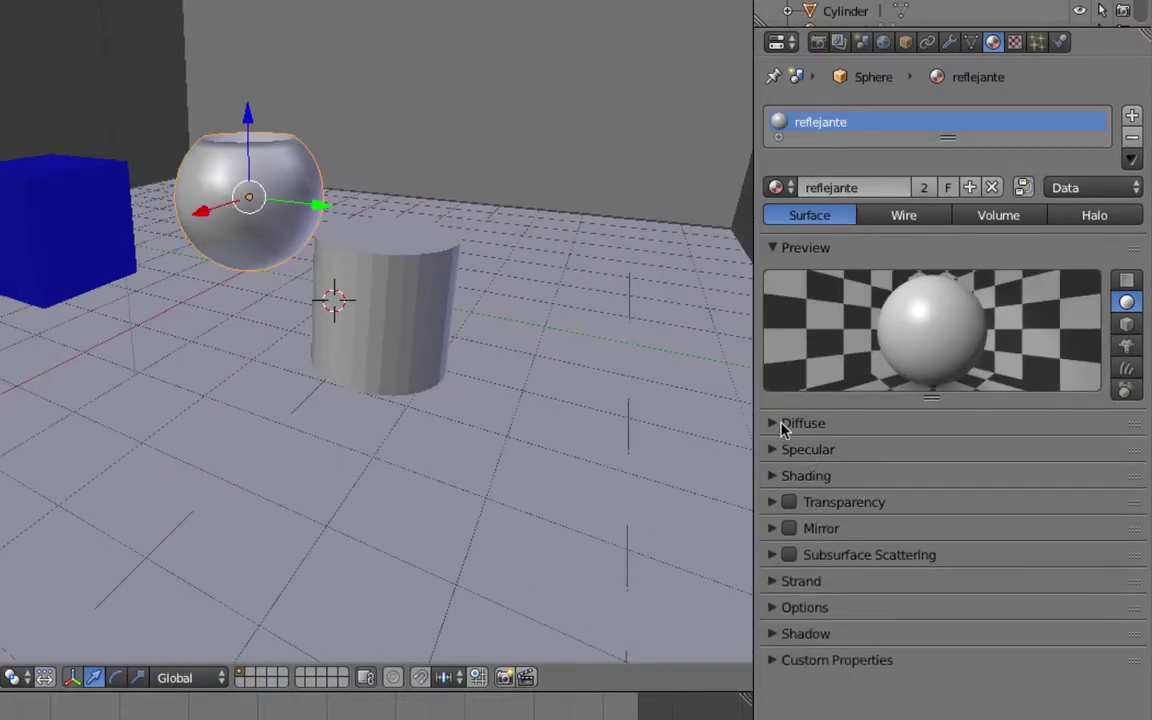
pyautogui.click(785, 425)
pyautogui.click(836, 457)
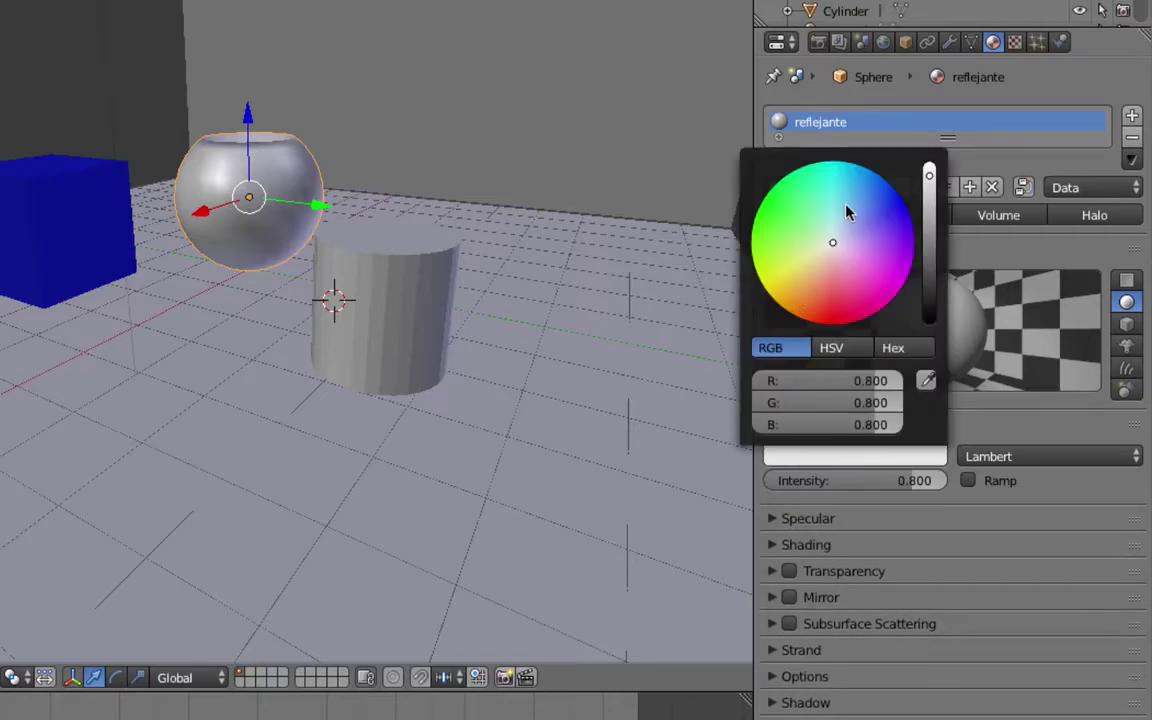
pyautogui.moveTo(832, 242)
pyautogui.mouseDown()
pyautogui.moveTo(852, 192)
pyautogui.moveTo(848, 218)
pyautogui.mouseUp()
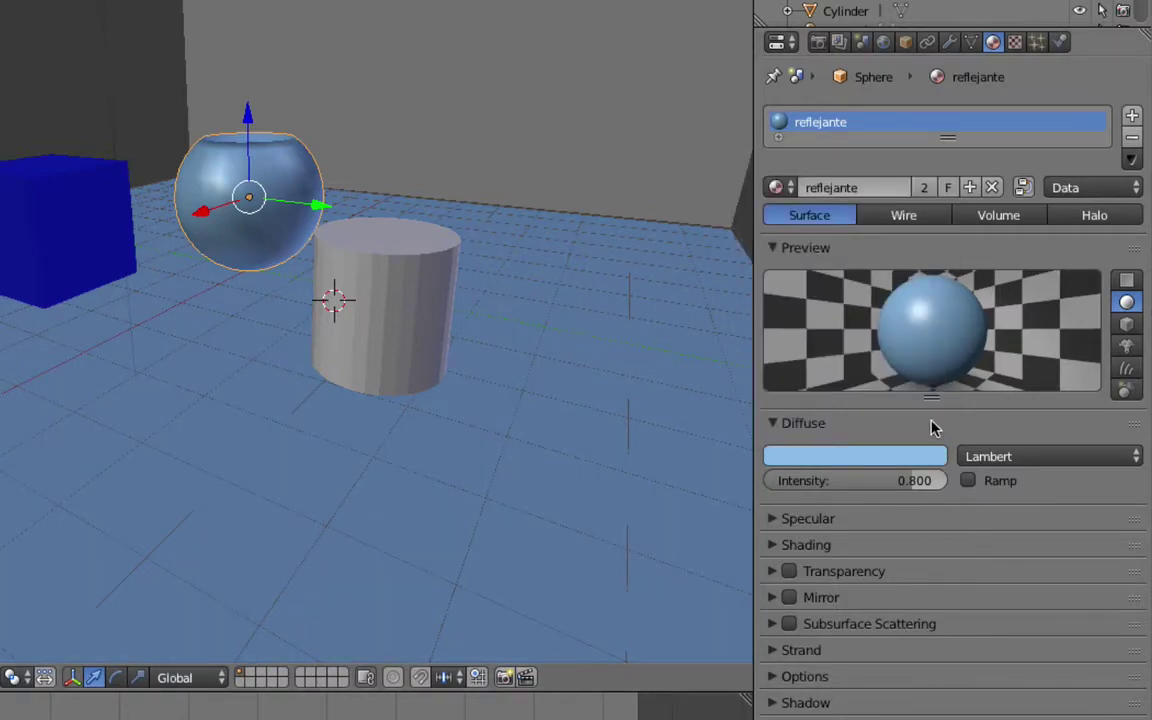
pyautogui.click(776, 424)
pyautogui.click(776, 424)
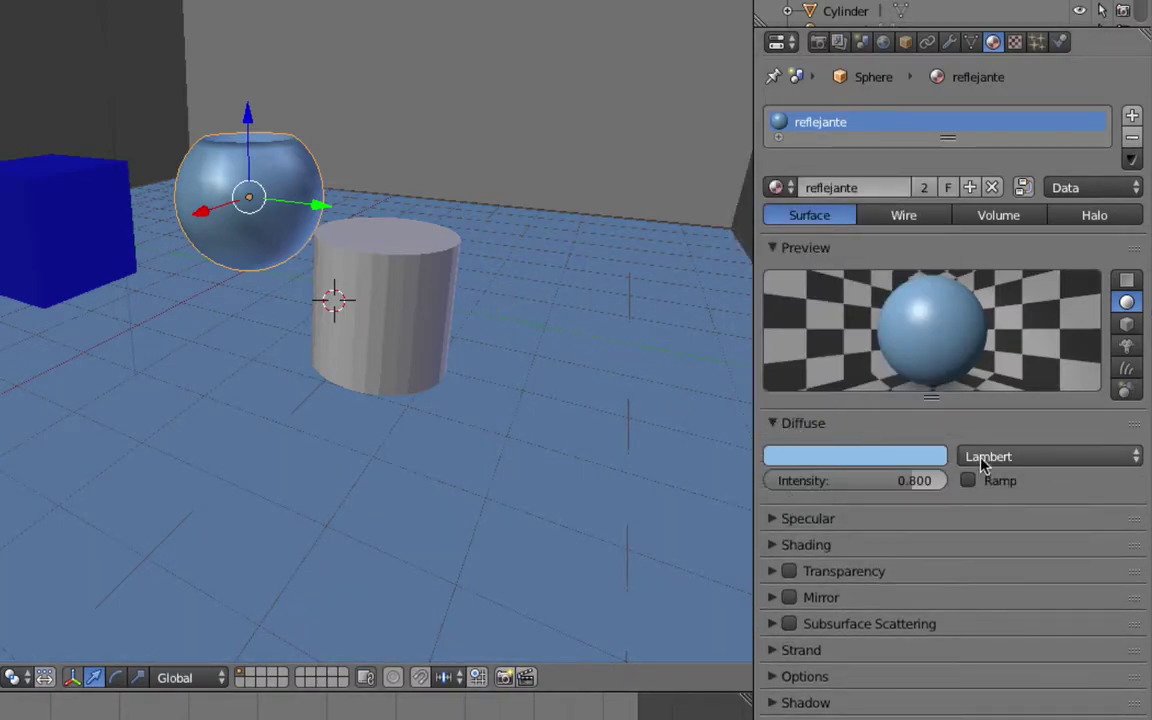
# Step: Switch the diffuse shader to Minnaert with Darkness 0.000
pyautogui.click(993, 456)
pyautogui.click(1014, 359)
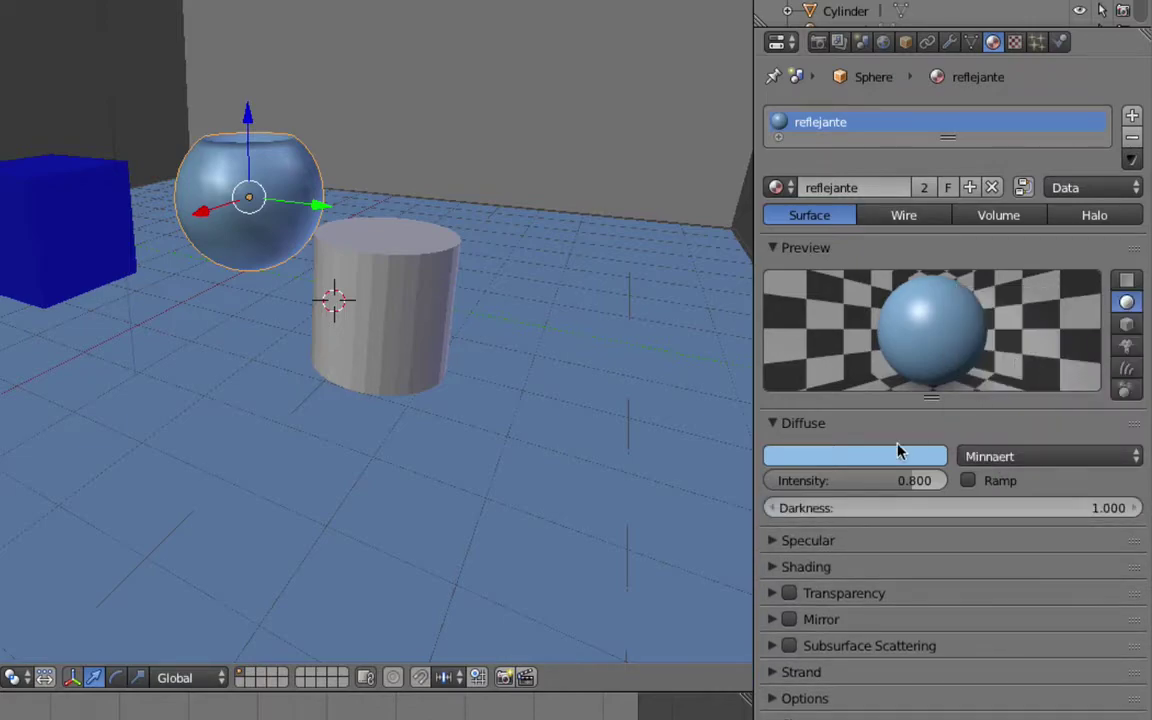
pyautogui.moveTo(927, 510); pyautogui.dragTo(780, 510)
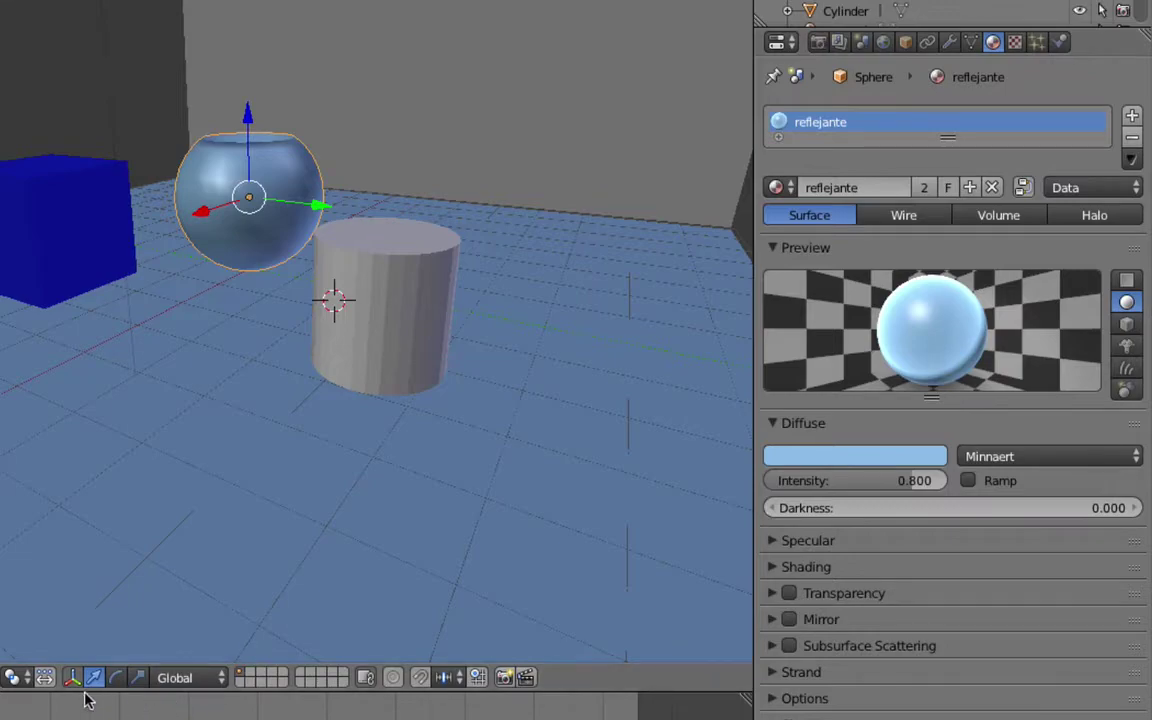
pyautogui.click(45, 677)
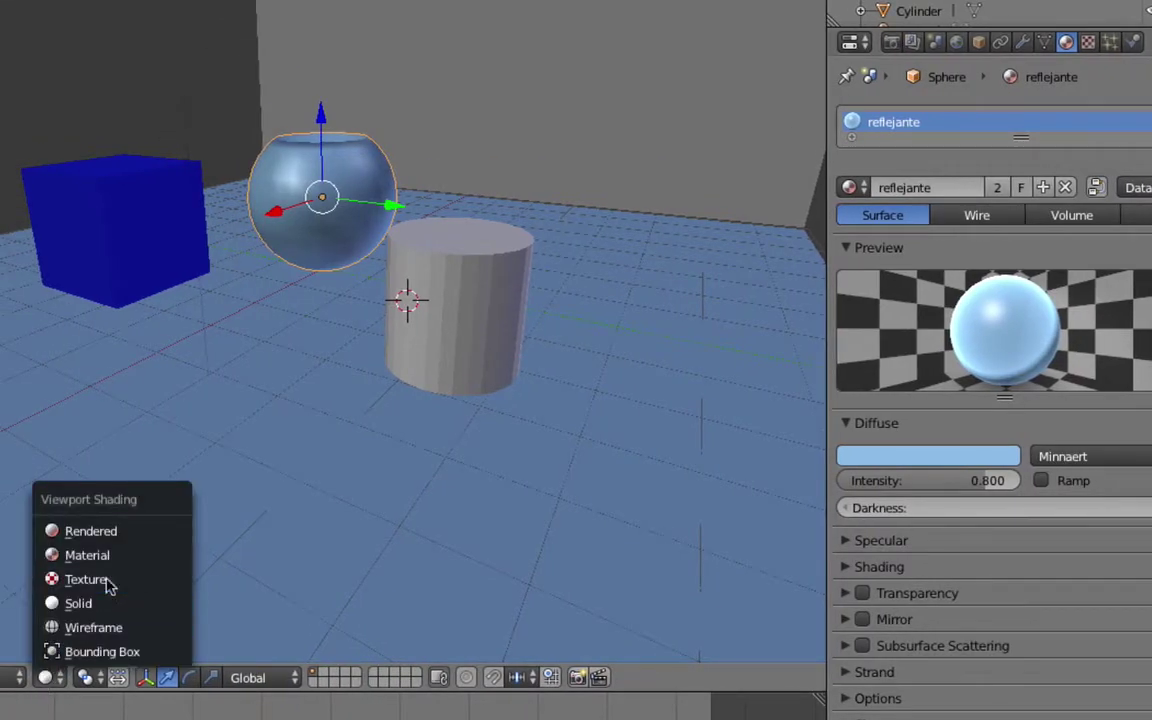
# Step: Show the viewport in Rendered shading and enable Mirror on the reflejante material
pyautogui.click(100, 533)
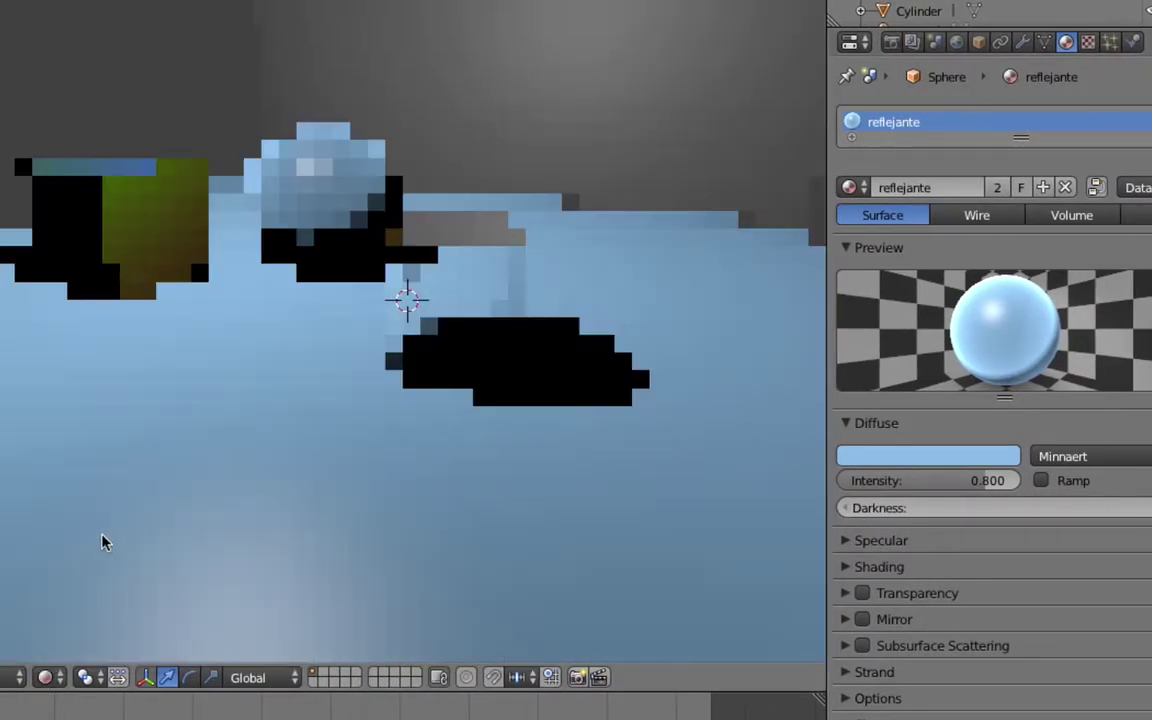
pyautogui.moveTo(379, 405)
pyautogui.mouseDown(button='middle')
pyautogui.moveTo(322, 278)
pyautogui.moveTo(352, 306)
pyautogui.moveTo(309, 265)
pyautogui.moveTo(213, 239)
pyautogui.moveTo(342, 265)
pyautogui.mouseUp(button='middle')
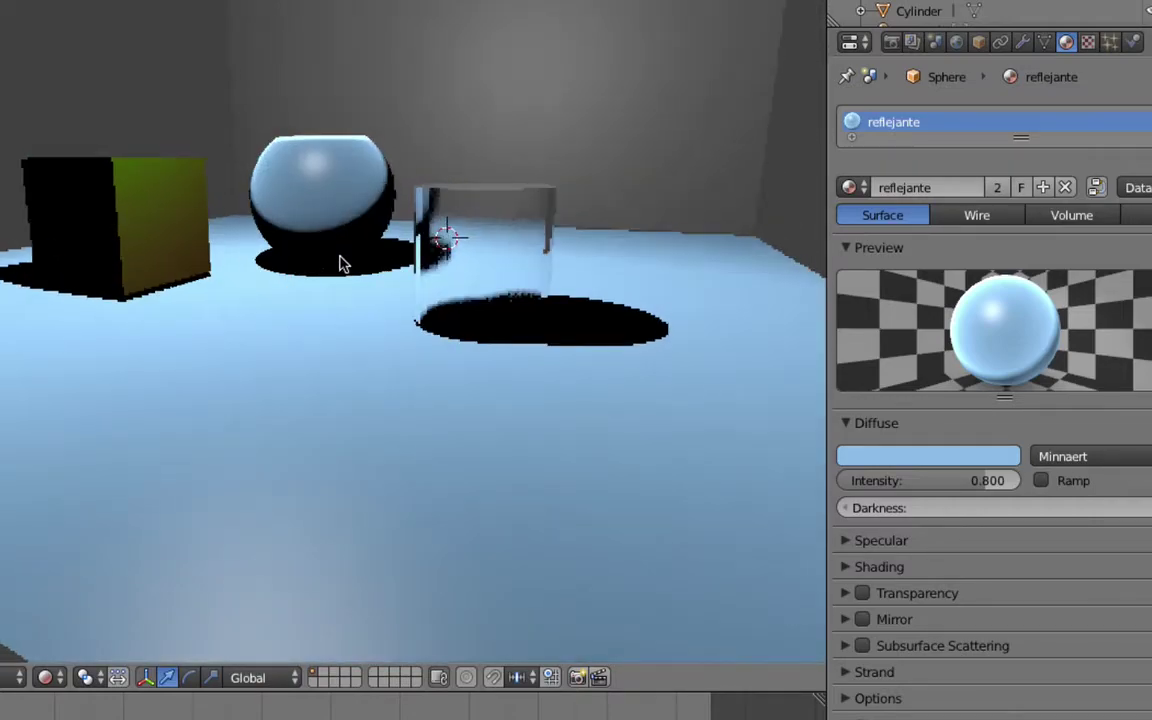
pyautogui.moveTo(283, 257); pyautogui.dragTo(285, 278, button='middle')
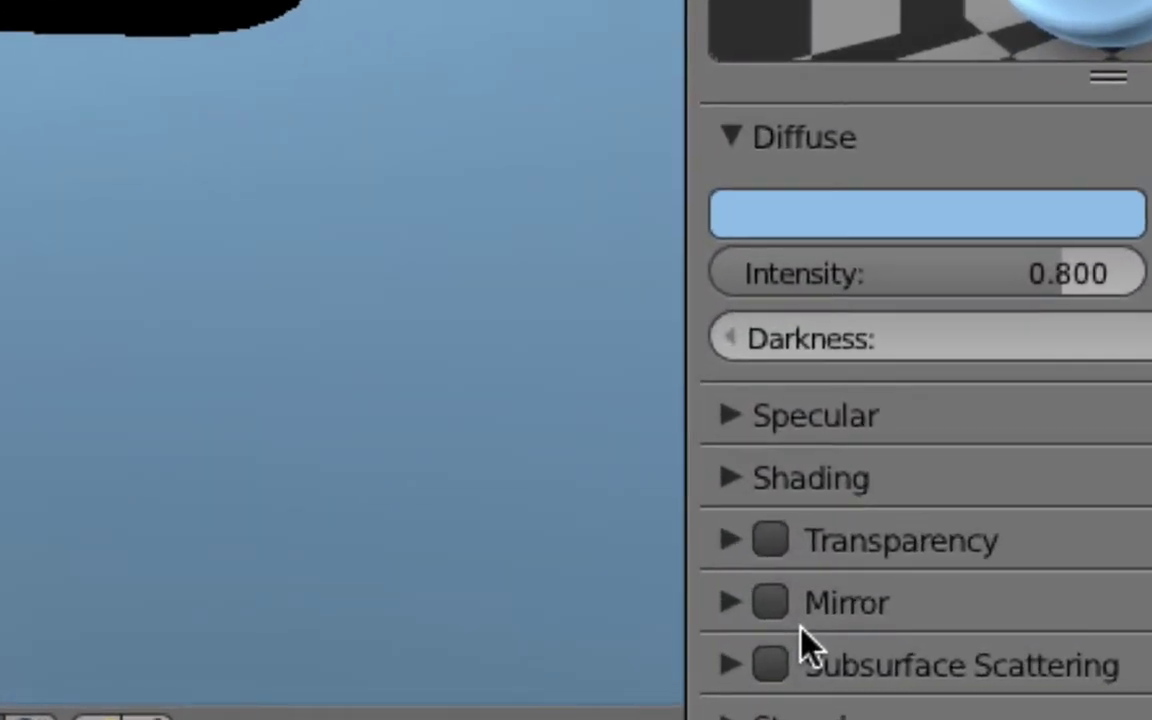
pyautogui.click(770, 601)
pyautogui.click(733, 602)
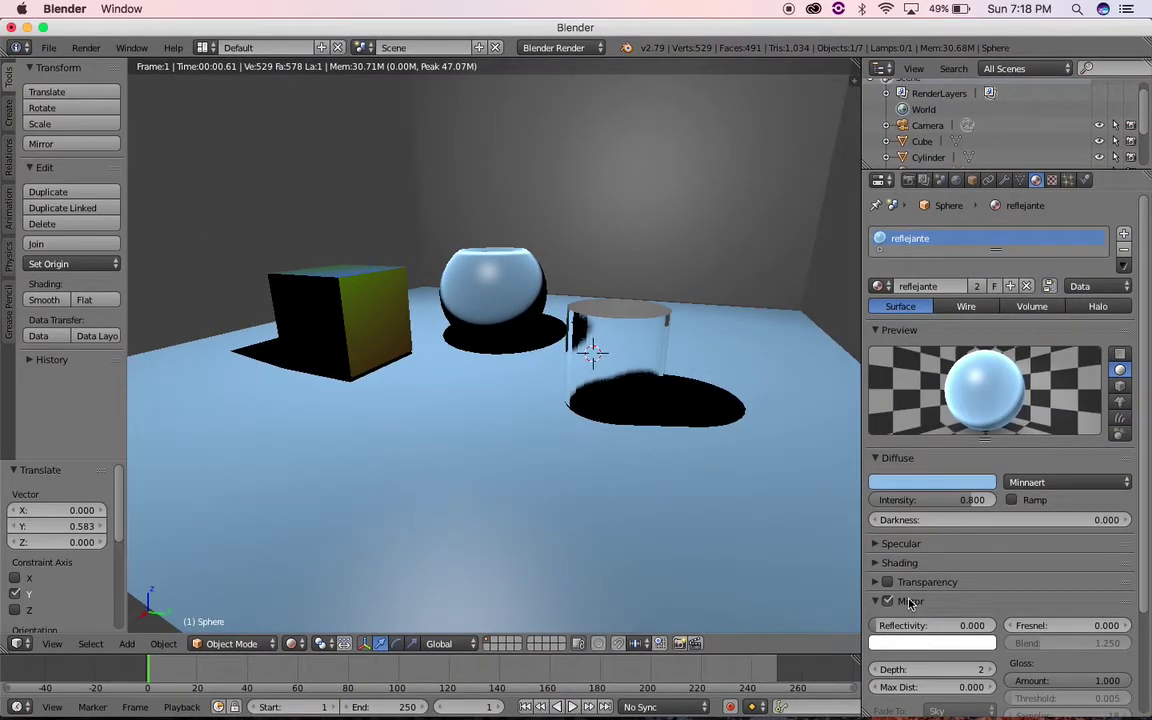
# Step: Raise the reflejante mirror Reflectivity from 0 to 1.000
pyautogui.scroll(-1, 968, 617)
pyautogui.scroll(-3, 968, 620)
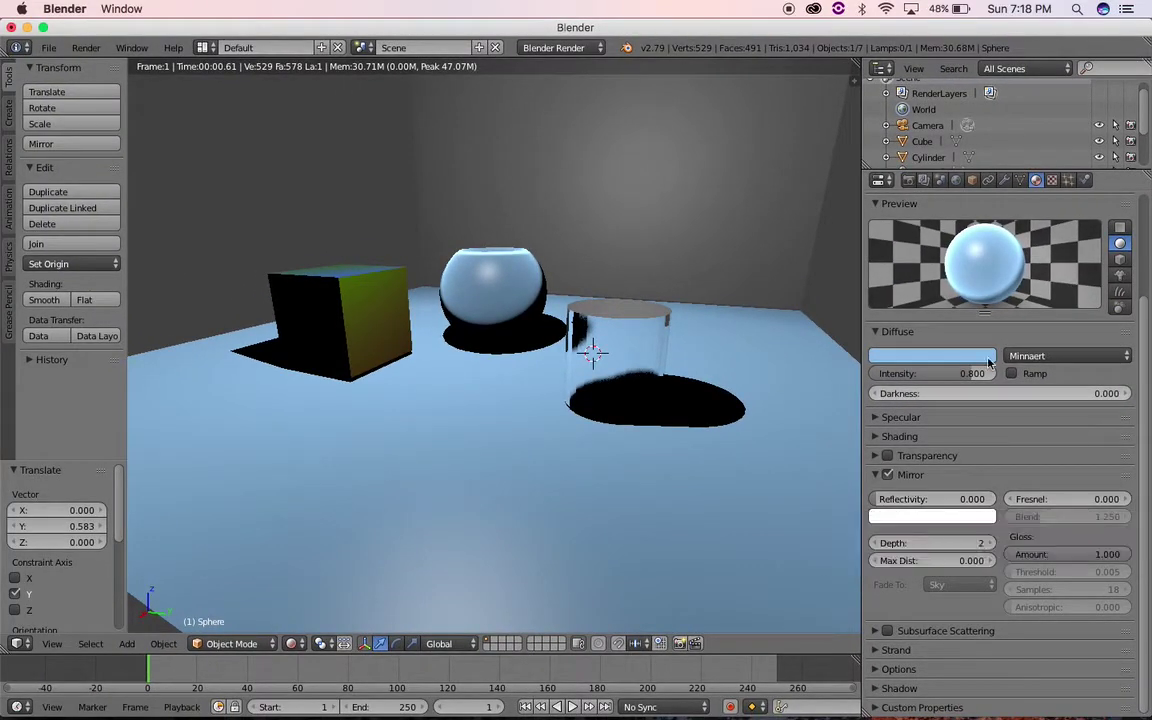
pyautogui.moveTo(884, 502); pyautogui.dragTo(930, 502)
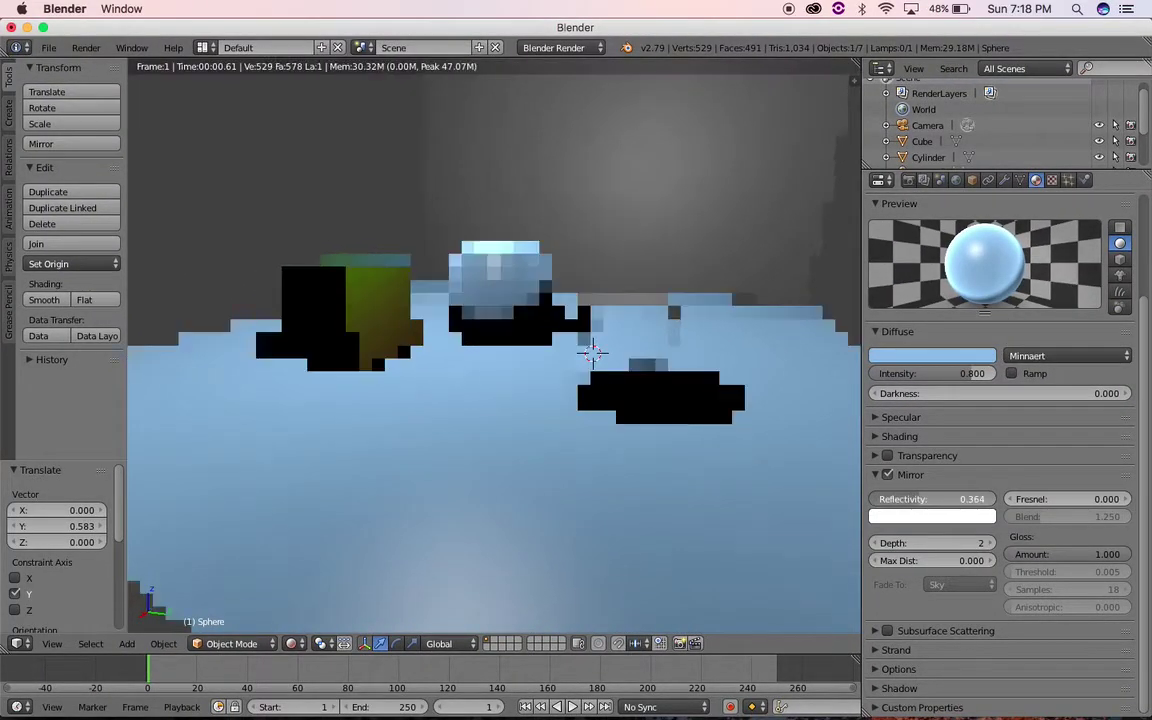
pyautogui.moveTo(930, 502); pyautogui.dragTo(945, 502)
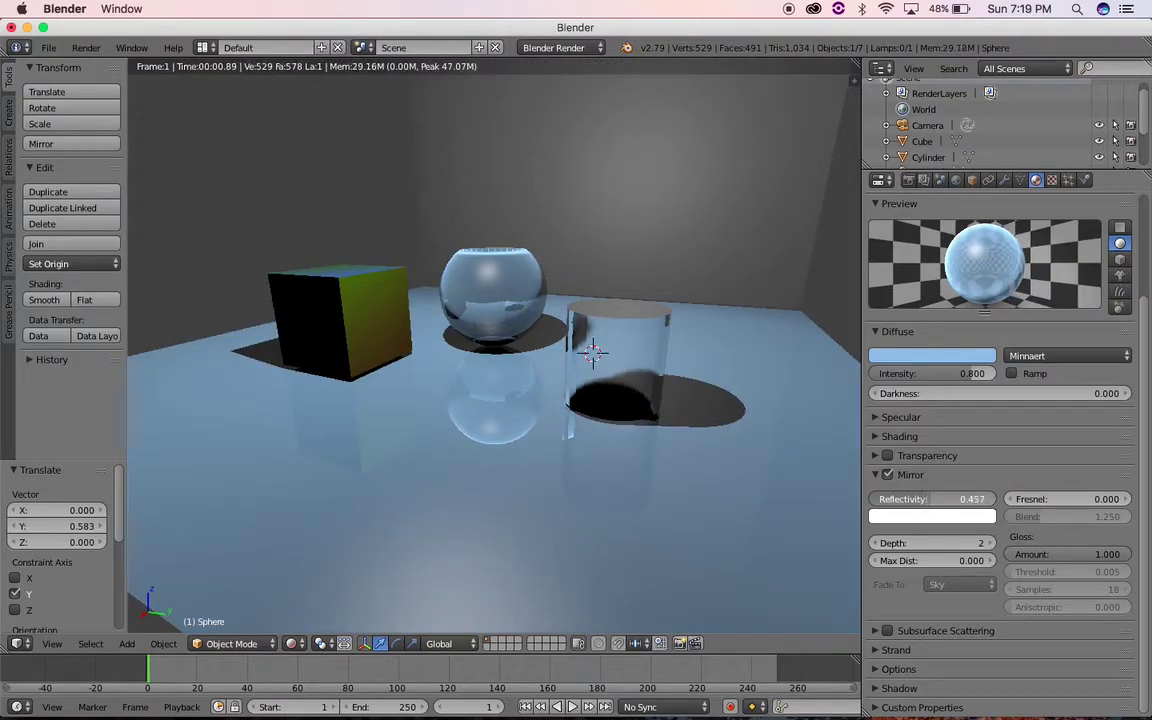
pyautogui.moveTo(950, 499); pyautogui.dragTo(1000, 499)
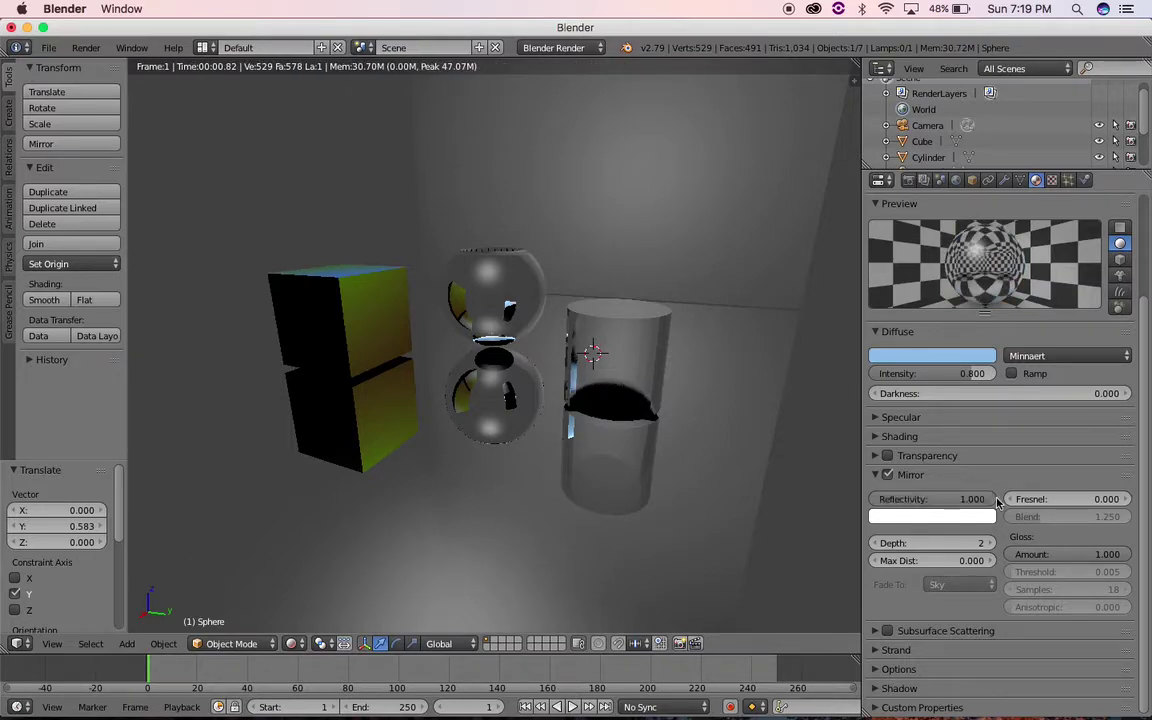
pyautogui.moveTo(715, 419)
pyautogui.mouseDown(button='middle')
pyautogui.moveTo(697, 416)
pyautogui.moveTo(759, 418)
pyautogui.moveTo(671, 404)
pyautogui.mouseUp(button='middle')
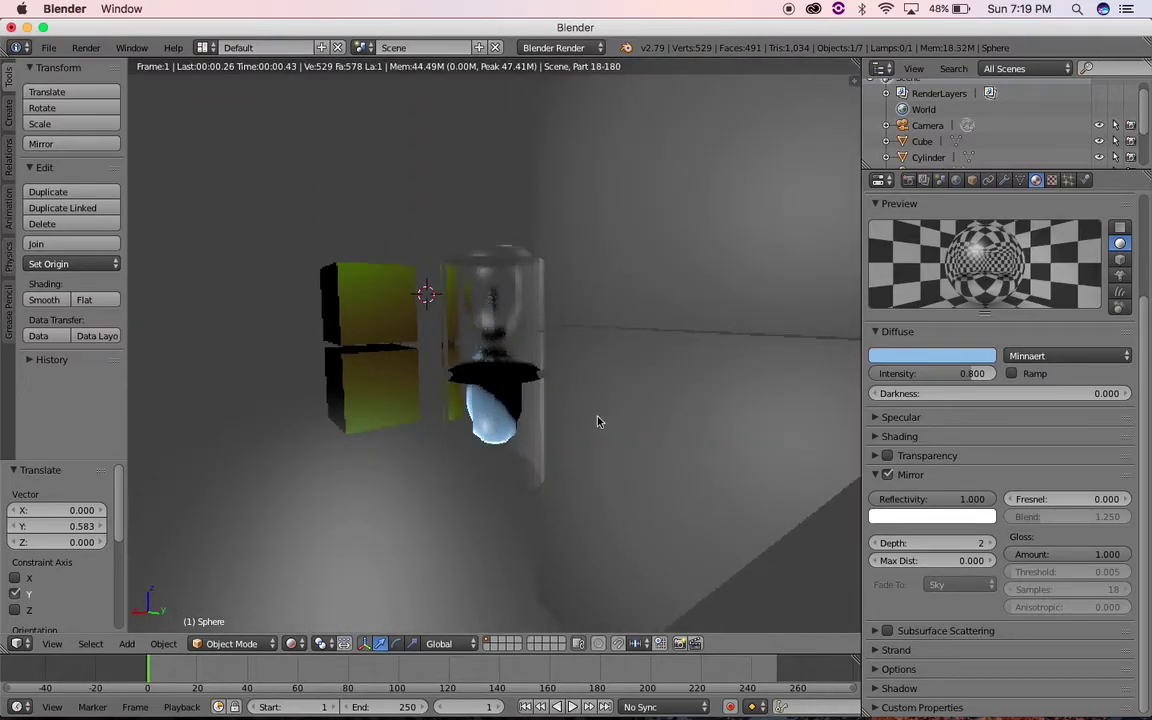
pyautogui.moveTo(586, 429)
pyautogui.mouseDown(button='middle')
pyautogui.moveTo(514, 411)
pyautogui.moveTo(535, 448)
pyautogui.mouseUp(button='middle')
pyautogui.scroll(2, 514, 415)
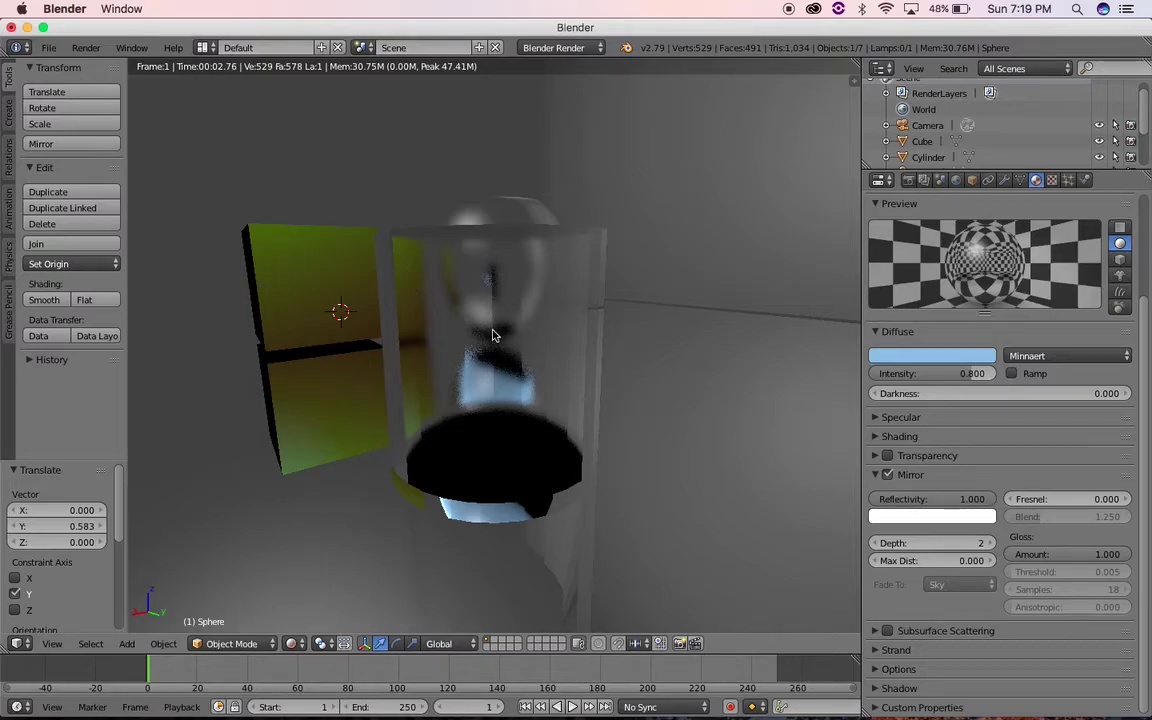
pyautogui.moveTo(491, 312)
pyautogui.mouseDown(button='middle')
pyautogui.moveTo(514, 345)
pyautogui.moveTo(558, 350)
pyautogui.moveTo(519, 307)
pyautogui.mouseUp(button='middle')
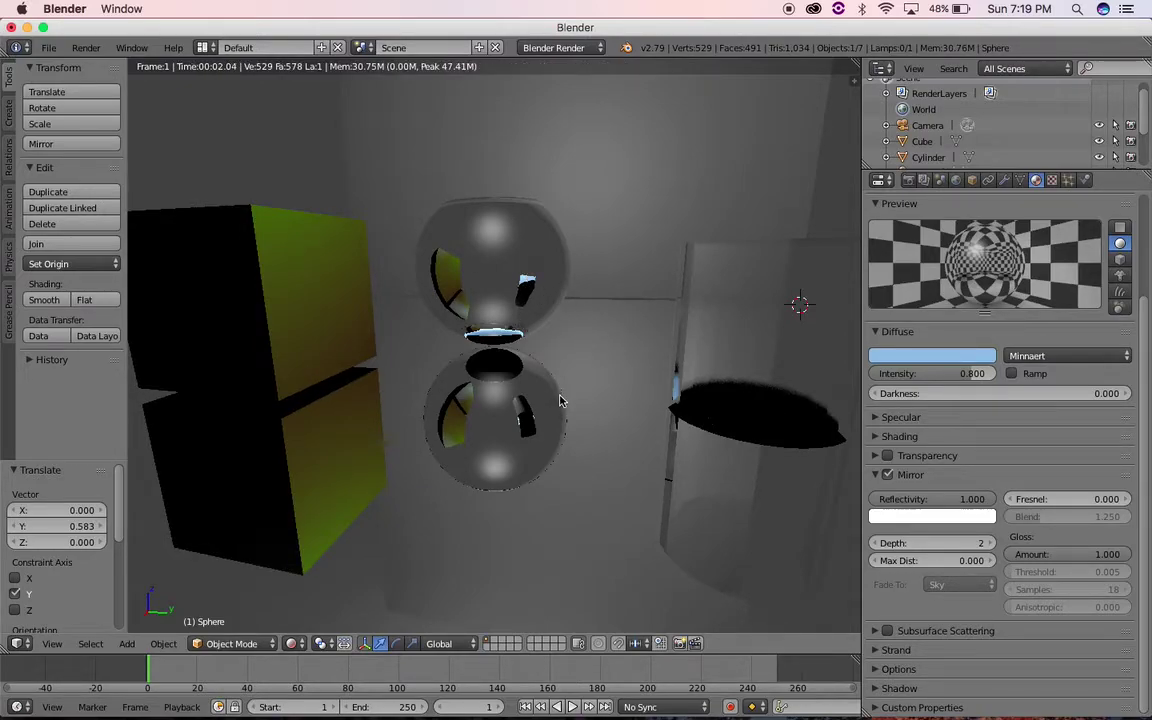
pyautogui.moveTo(597, 402); pyautogui.dragTo(579, 399, button='middle')
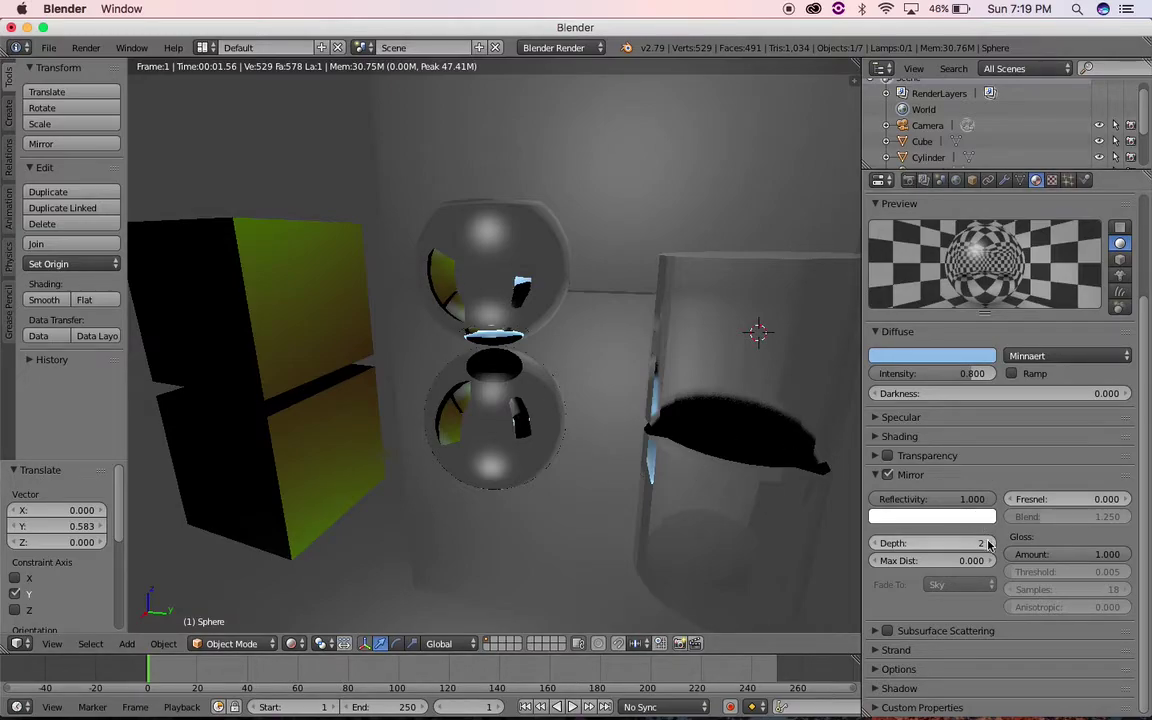
pyautogui.scroll(2, 480, 343)
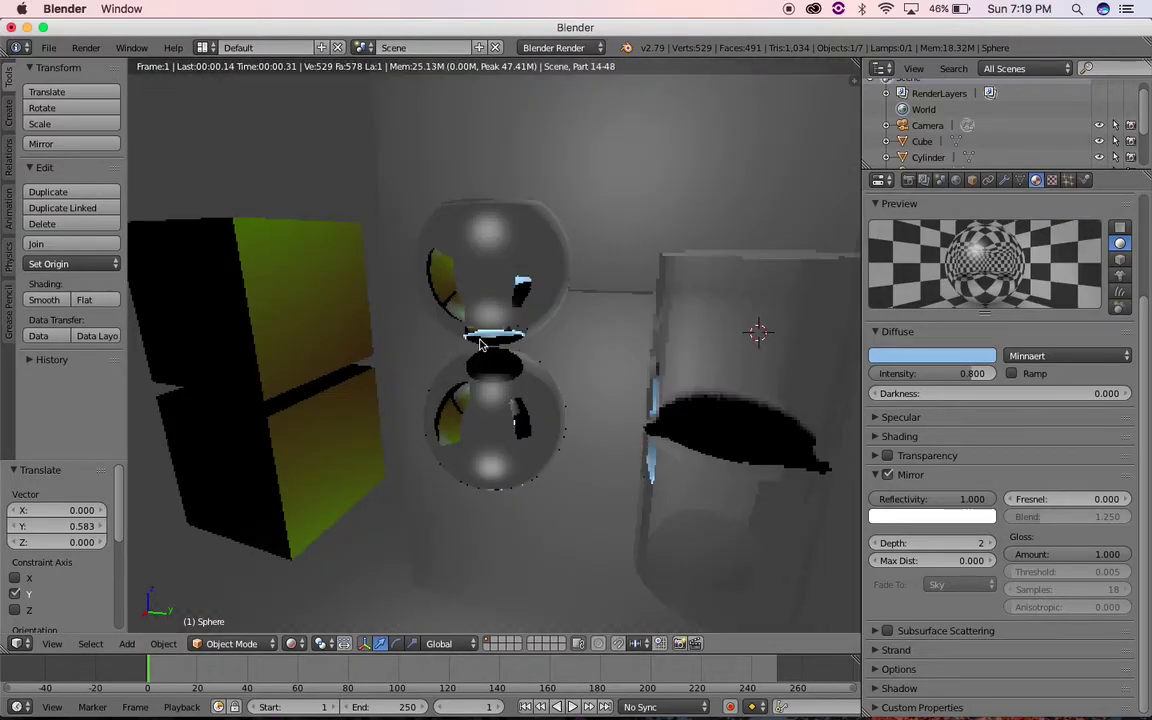
# Step: Zoom in on the spheres and lower the mirror Depth from 2 to 1
pyautogui.scroll(2, 480, 343)
pyautogui.scroll(2, 480, 345)
pyautogui.scroll(2, 480, 345)
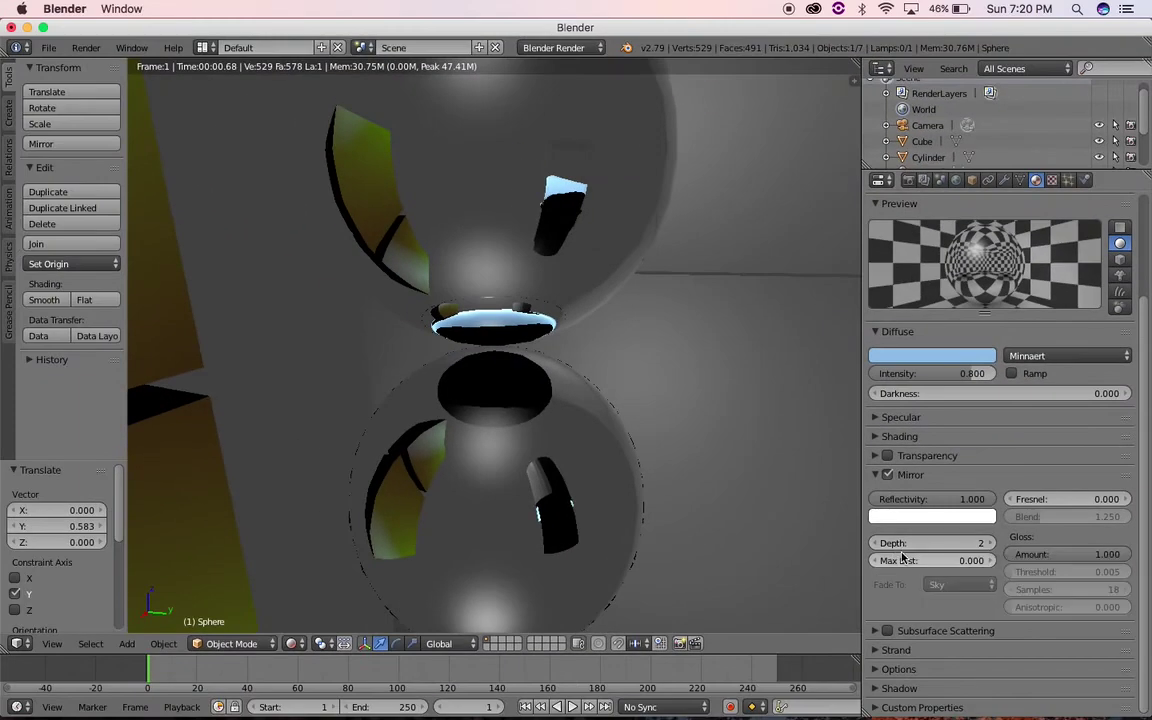
pyautogui.click(875, 544)
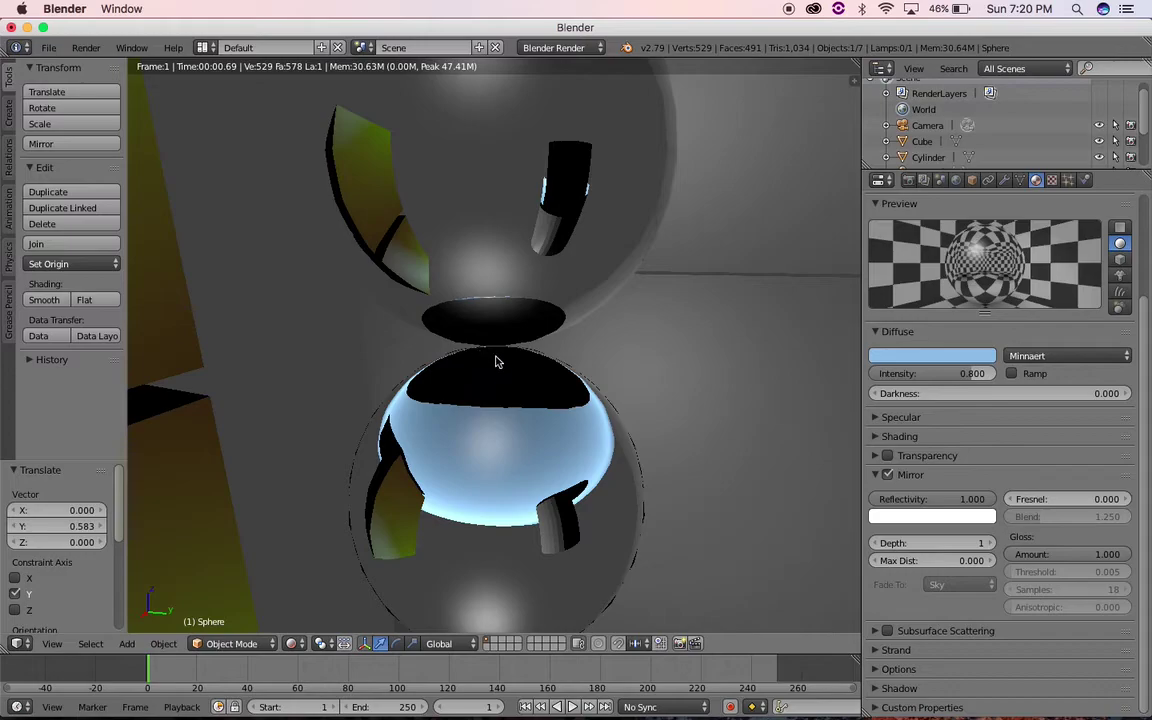
# Step: Raise the sphere's mirror Depth from 1 to 4, then zoom and orbit toward the cylinder
pyautogui.click(990, 543)
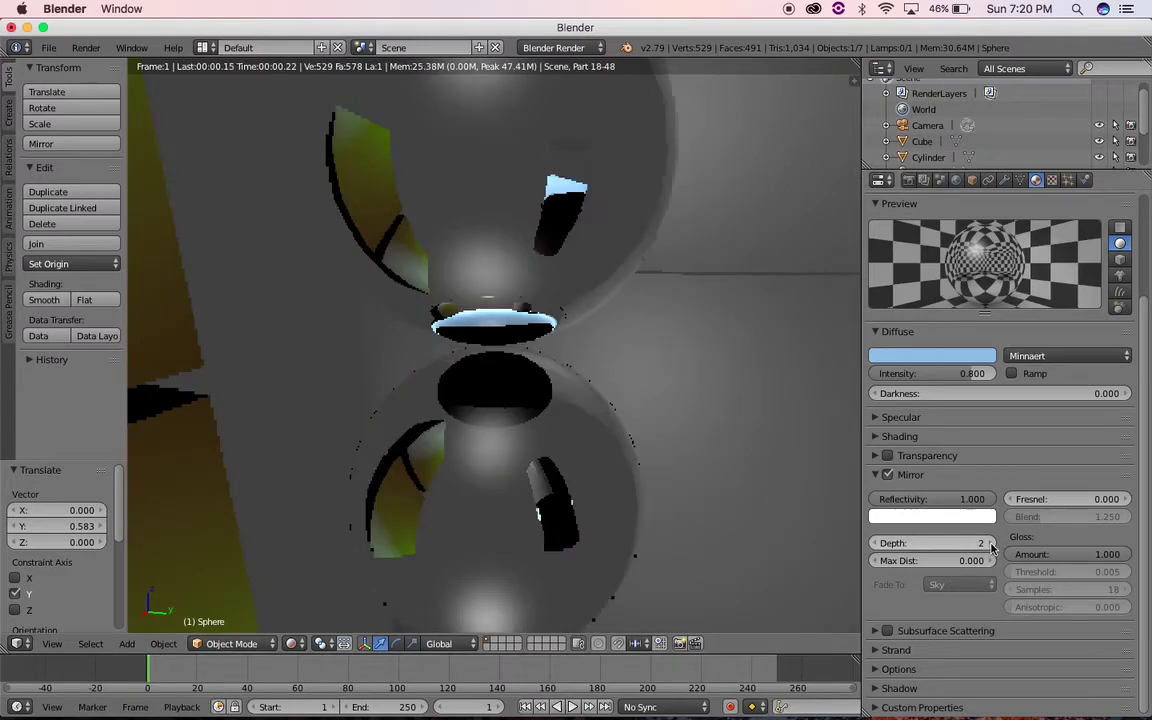
pyautogui.click(990, 543)
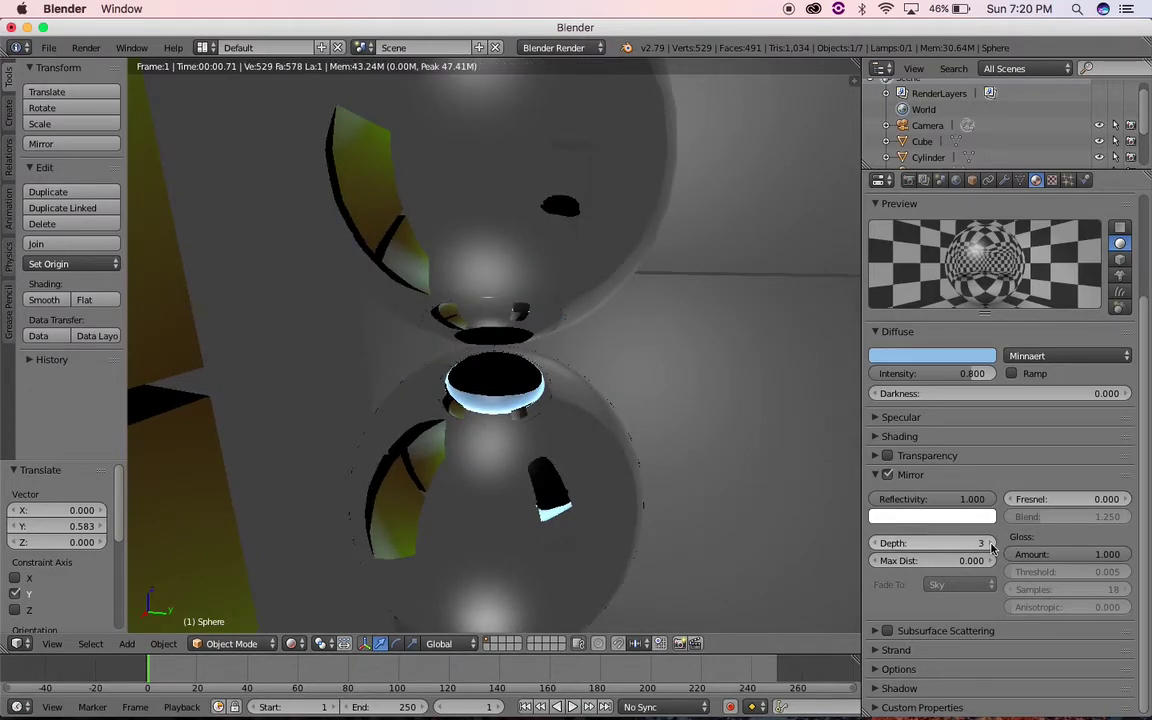
pyautogui.click(990, 543)
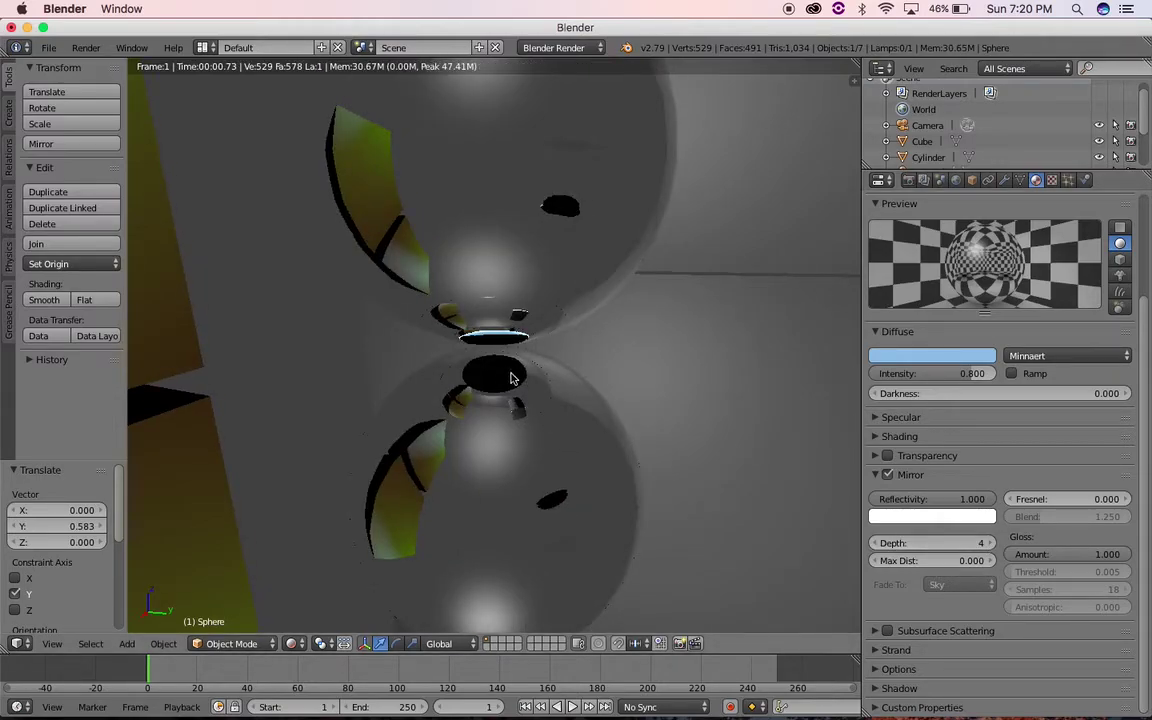
pyautogui.scroll(-3, 510, 377)
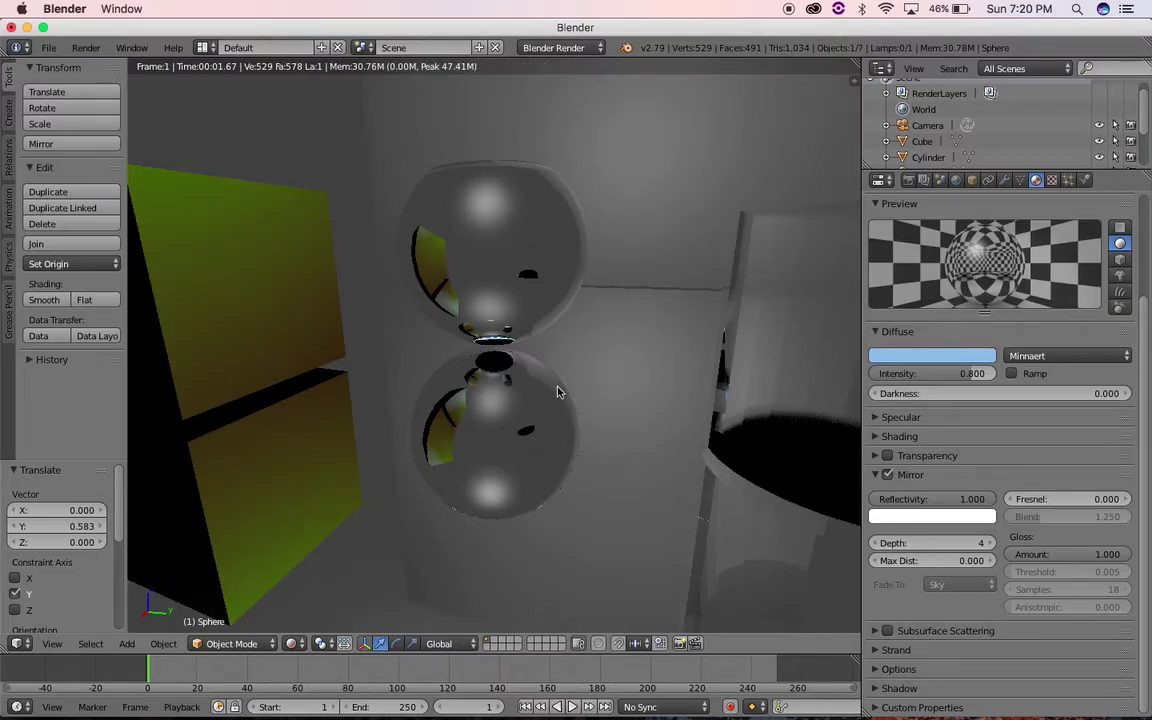
pyautogui.moveTo(537, 380); pyautogui.dragTo(597, 391, button='middle')
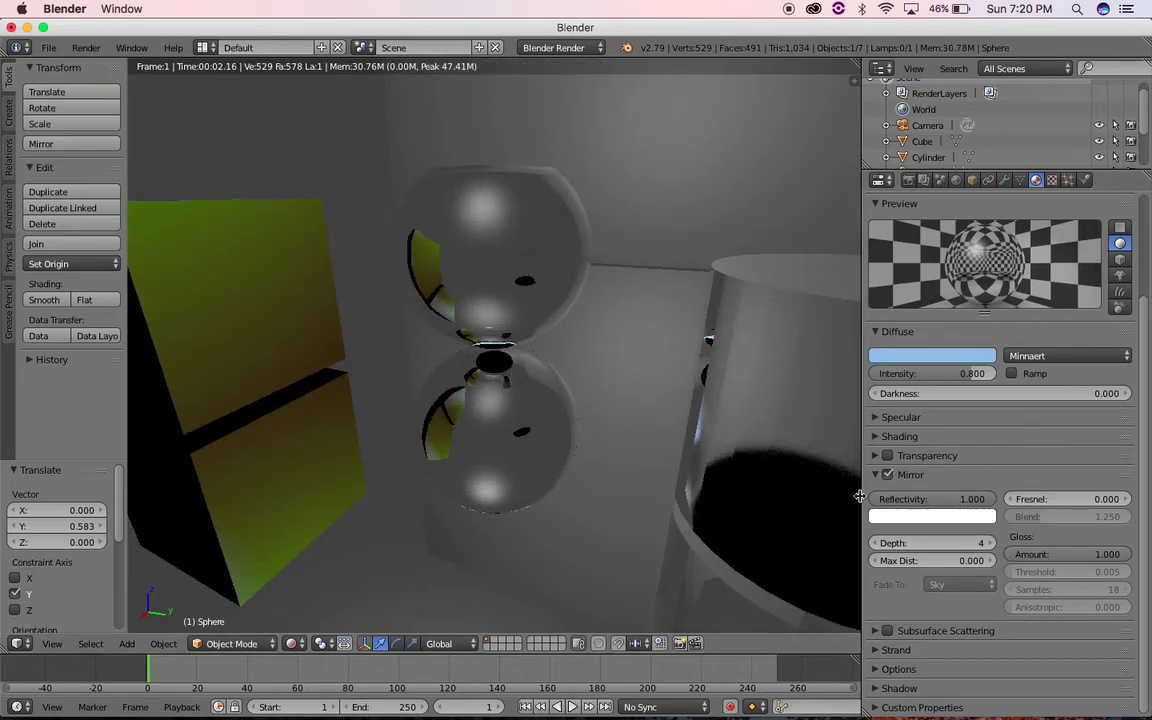
pyautogui.click(876, 543)
pyautogui.click(876, 543)
pyautogui.click(876, 543)
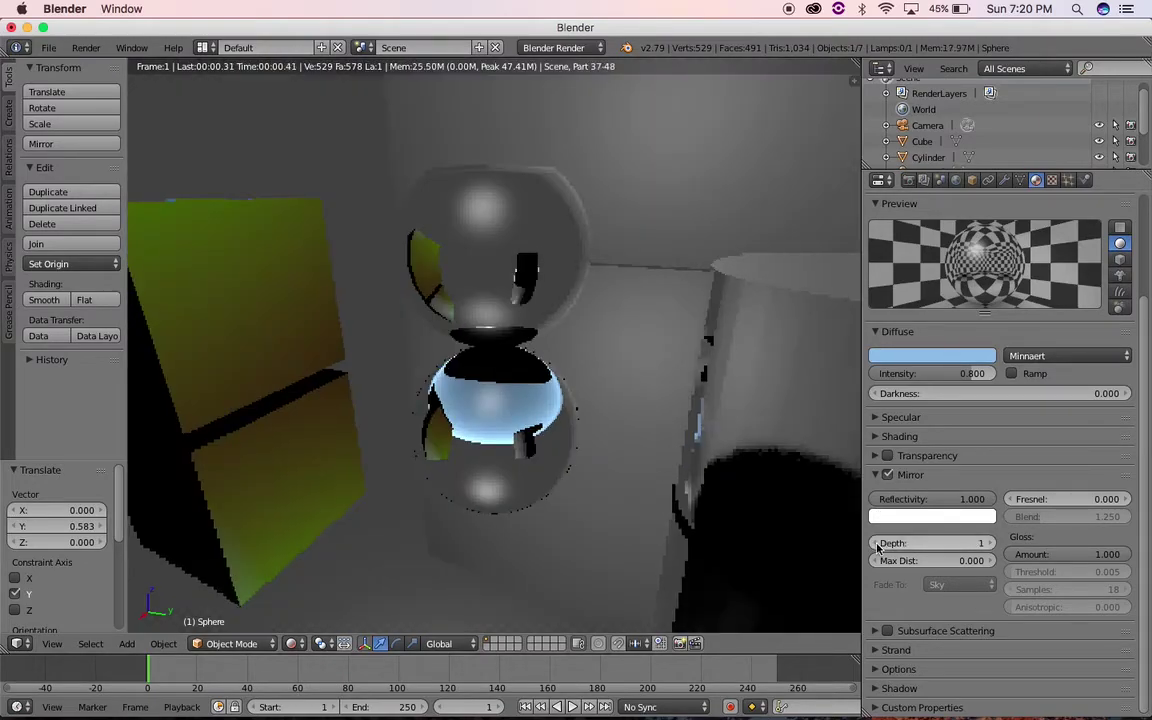
pyautogui.click(989, 543)
pyautogui.click(989, 543)
pyautogui.click(991, 543)
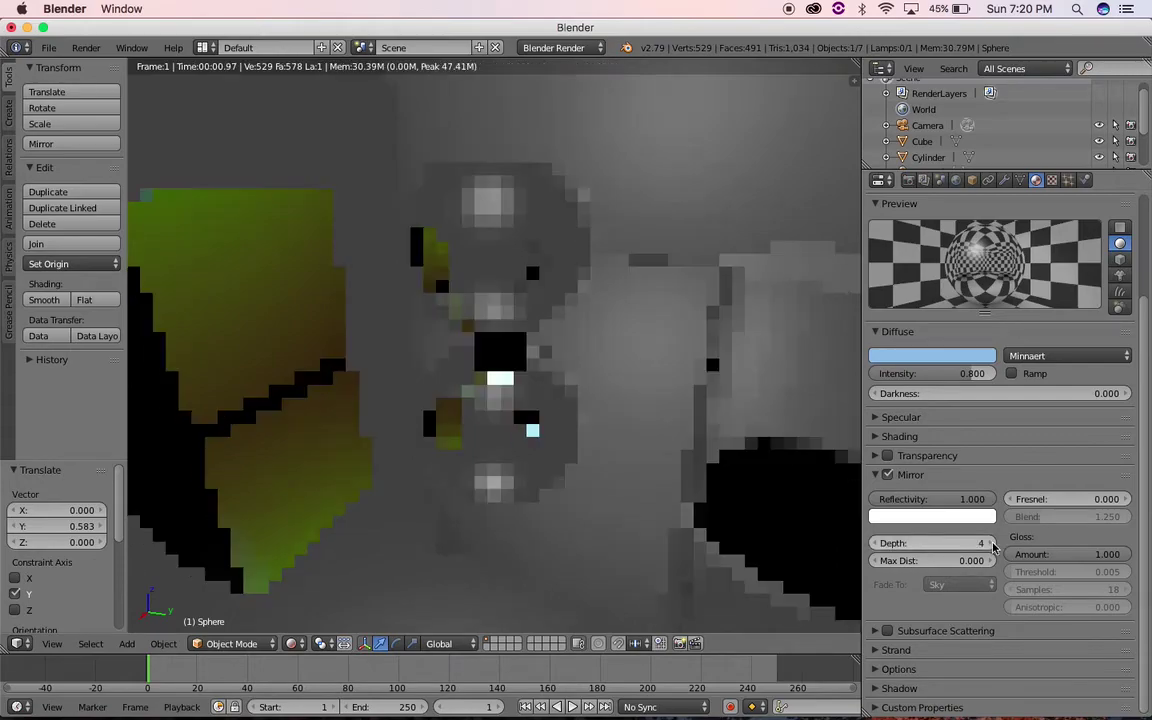
pyautogui.moveTo(620, 450); pyautogui.dragTo(653, 463, button='middle')
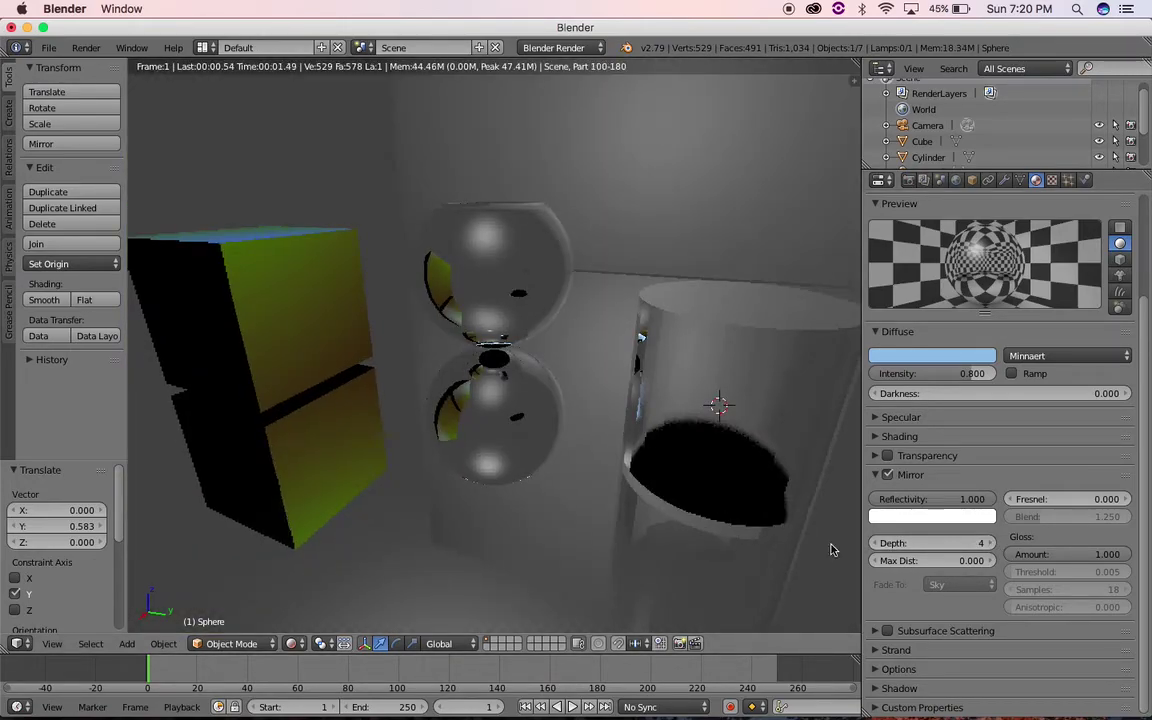
pyautogui.moveTo(779, 514); pyautogui.dragTo(767, 514, button='middle')
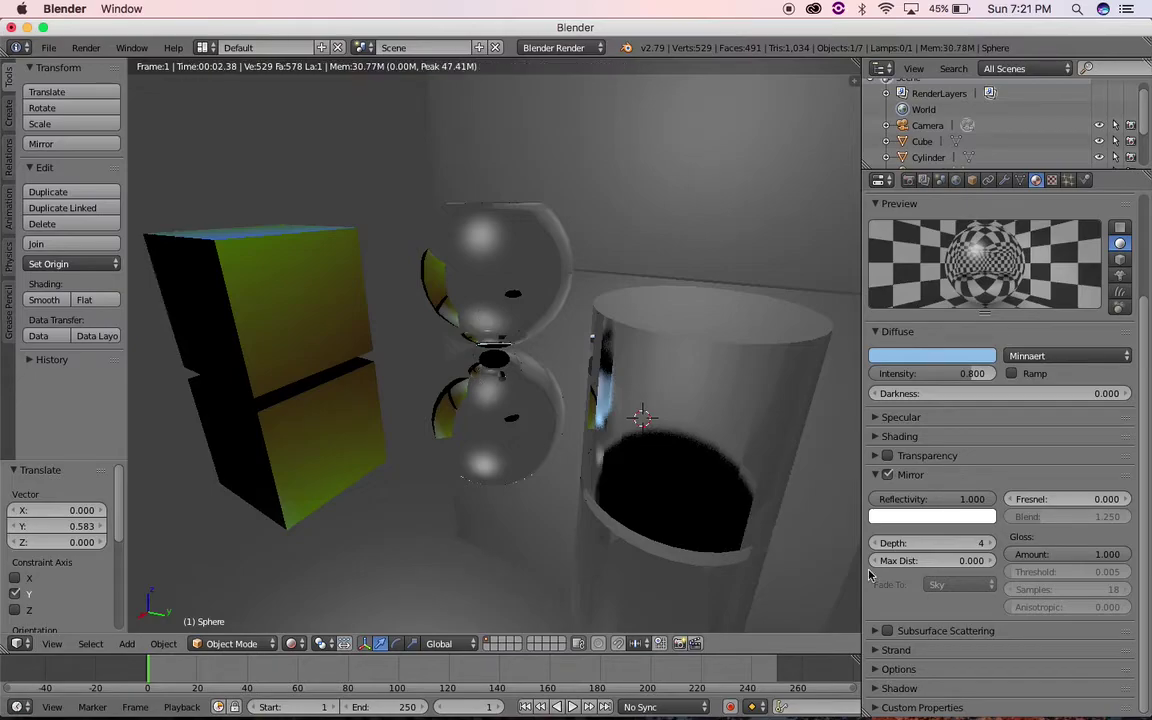
# Step: Lower the sphere's mirror reflectivity to 0.530 and orbit around the glass-like sphere
pyautogui.moveTo(988, 505); pyautogui.dragTo(950, 499)
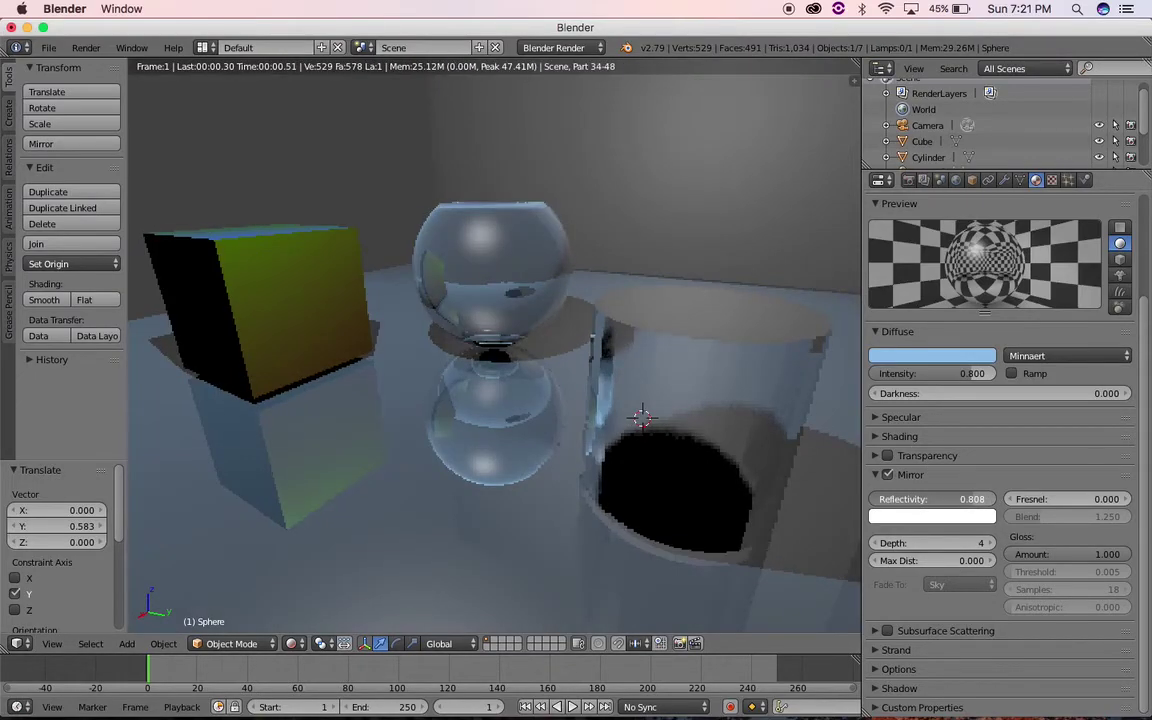
pyautogui.moveTo(950, 499); pyautogui.dragTo(885, 499)
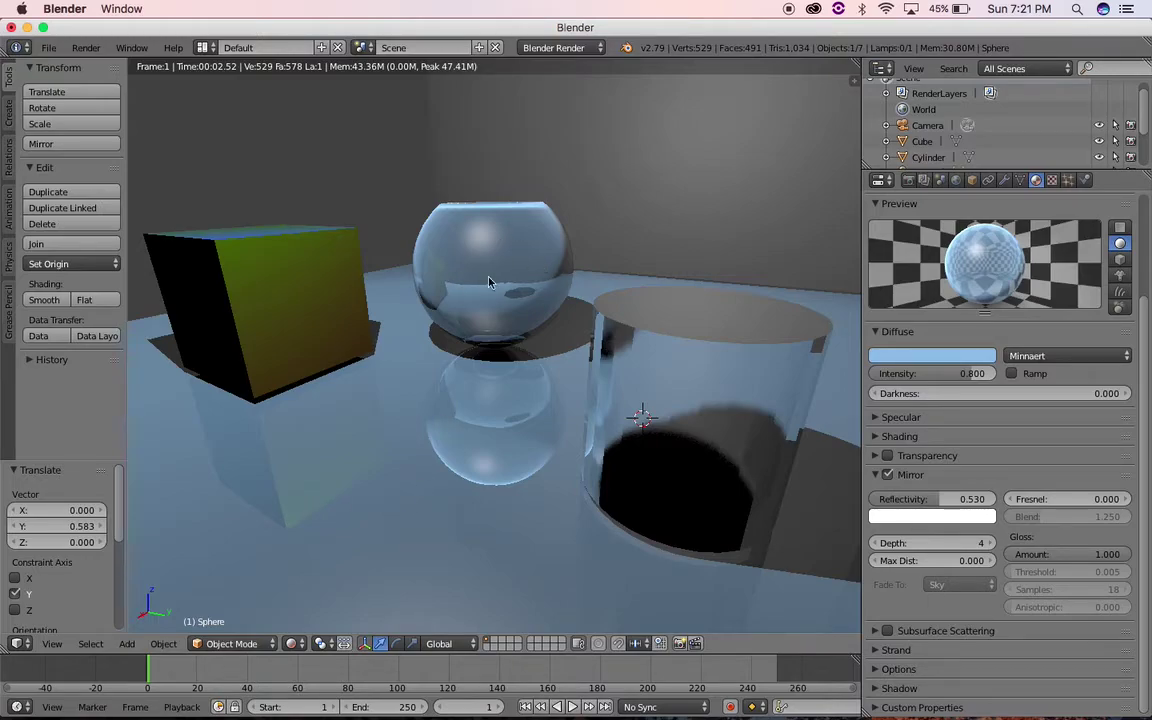
pyautogui.moveTo(519, 380); pyautogui.dragTo(519, 406, button='middle')
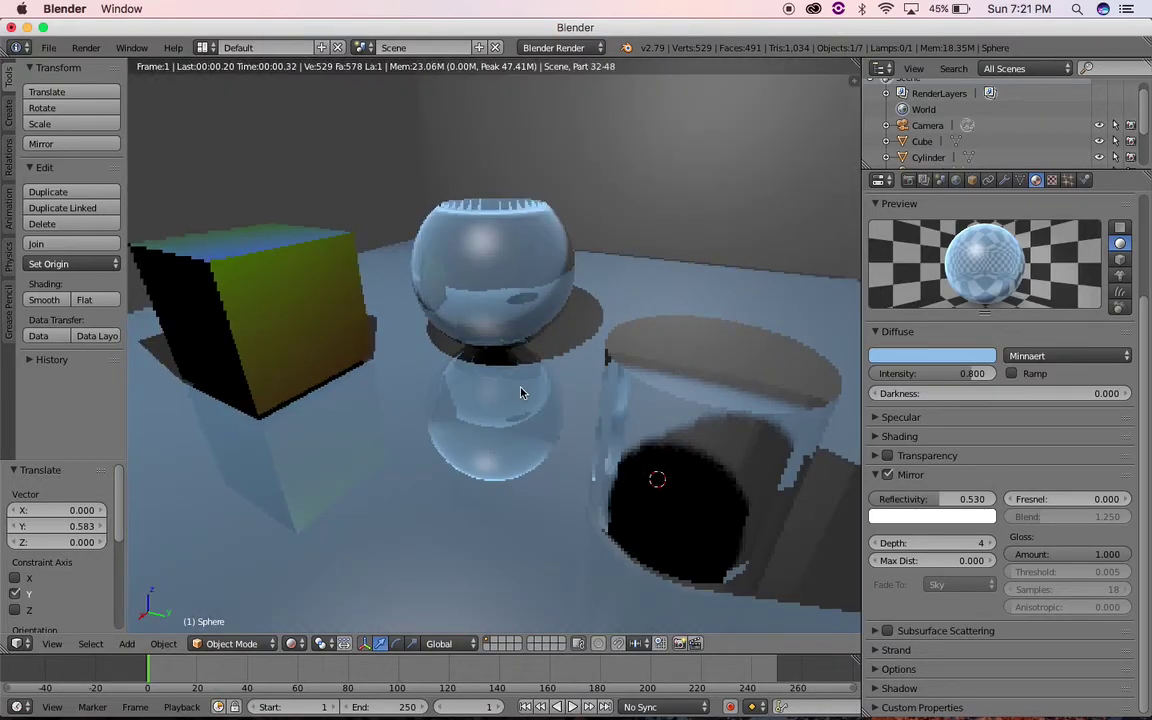
pyautogui.moveTo(532, 363)
pyautogui.mouseDown(button='middle')
pyautogui.moveTo(490, 390)
pyautogui.moveTo(507, 419)
pyautogui.mouseUp(button='middle')
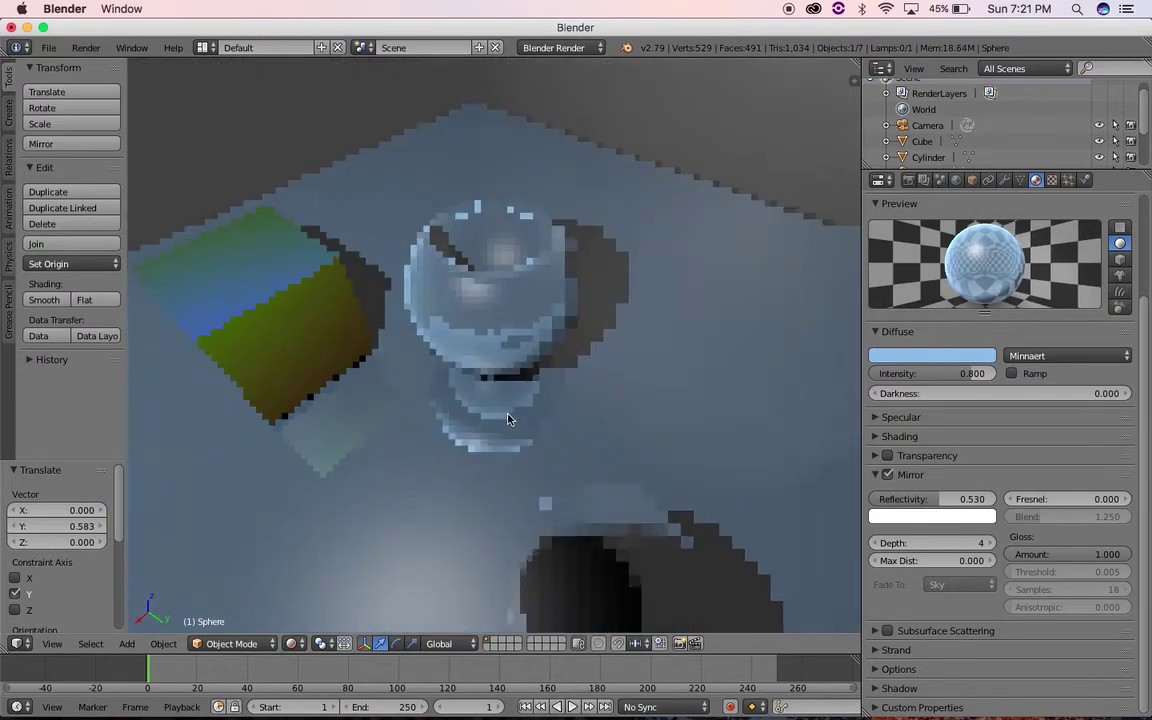
# Step: Orbit to look down on the sphere and zoom in and out to inspect it
pyautogui.moveTo(633, 460)
pyautogui.mouseDown(button='middle')
pyautogui.moveTo(638, 450)
pyautogui.moveTo(612, 481)
pyautogui.mouseUp(button='middle')
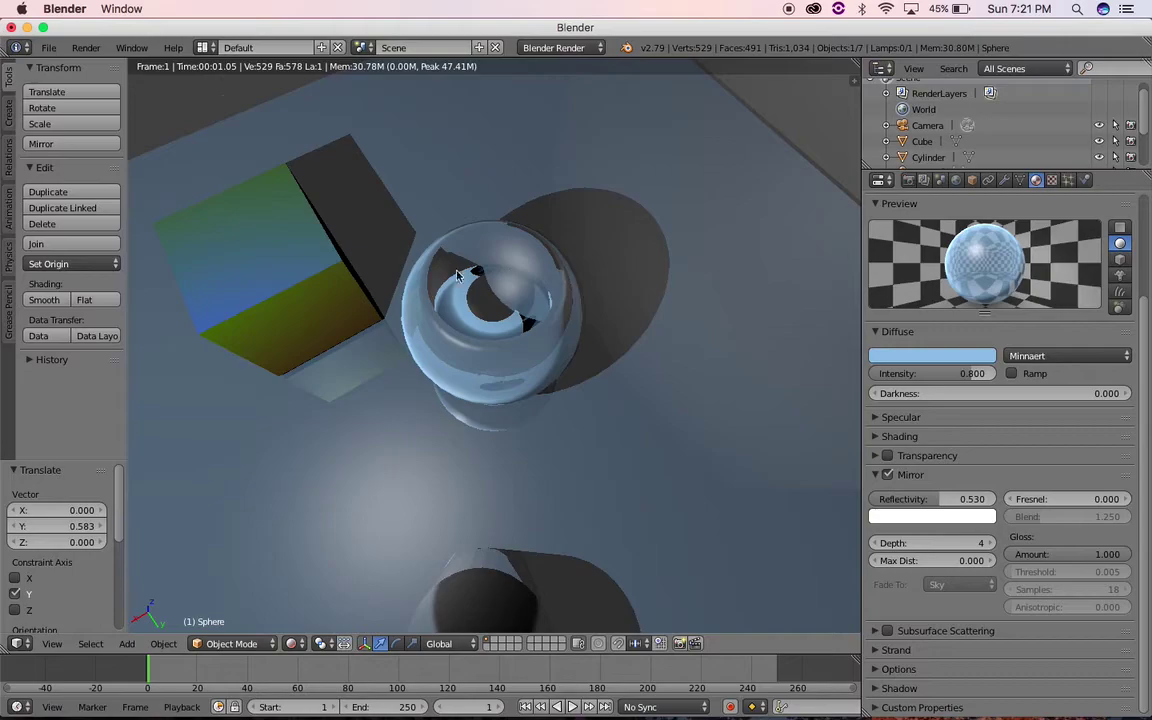
pyautogui.moveTo(599, 381)
pyautogui.mouseDown(button='middle')
pyautogui.moveTo(586, 391)
pyautogui.moveTo(533, 308)
pyautogui.mouseUp(button='middle')
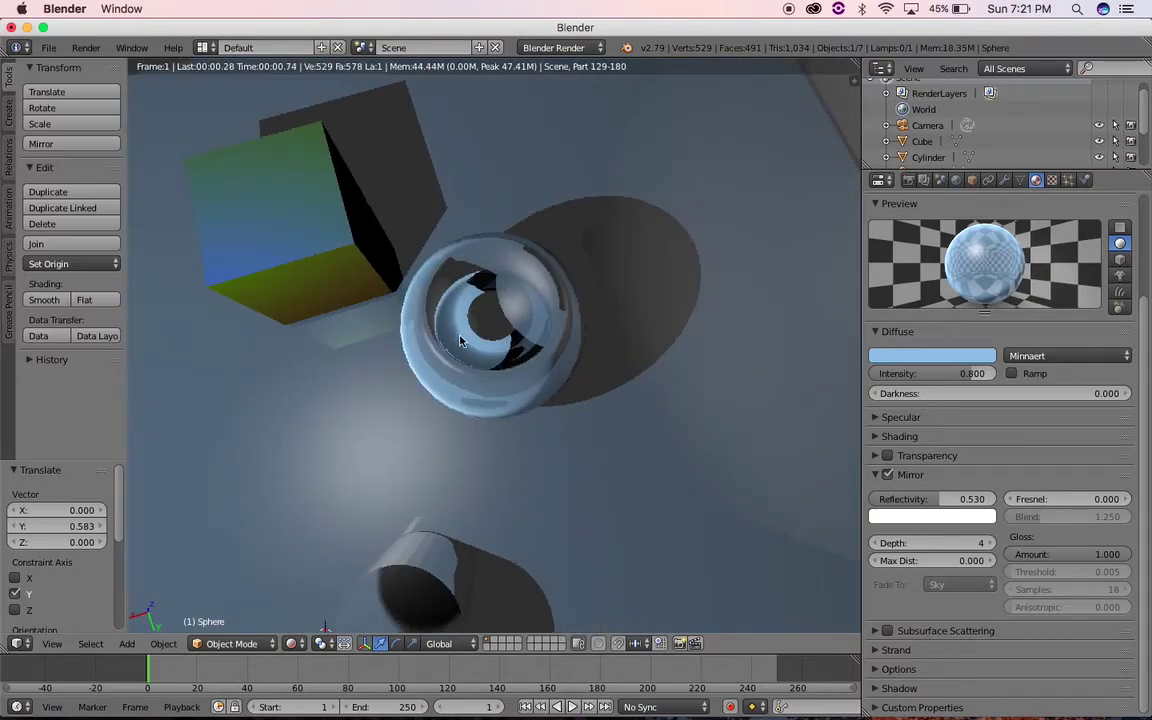
pyautogui.scroll(1, 510, 327)
pyautogui.scroll(2, 510, 327)
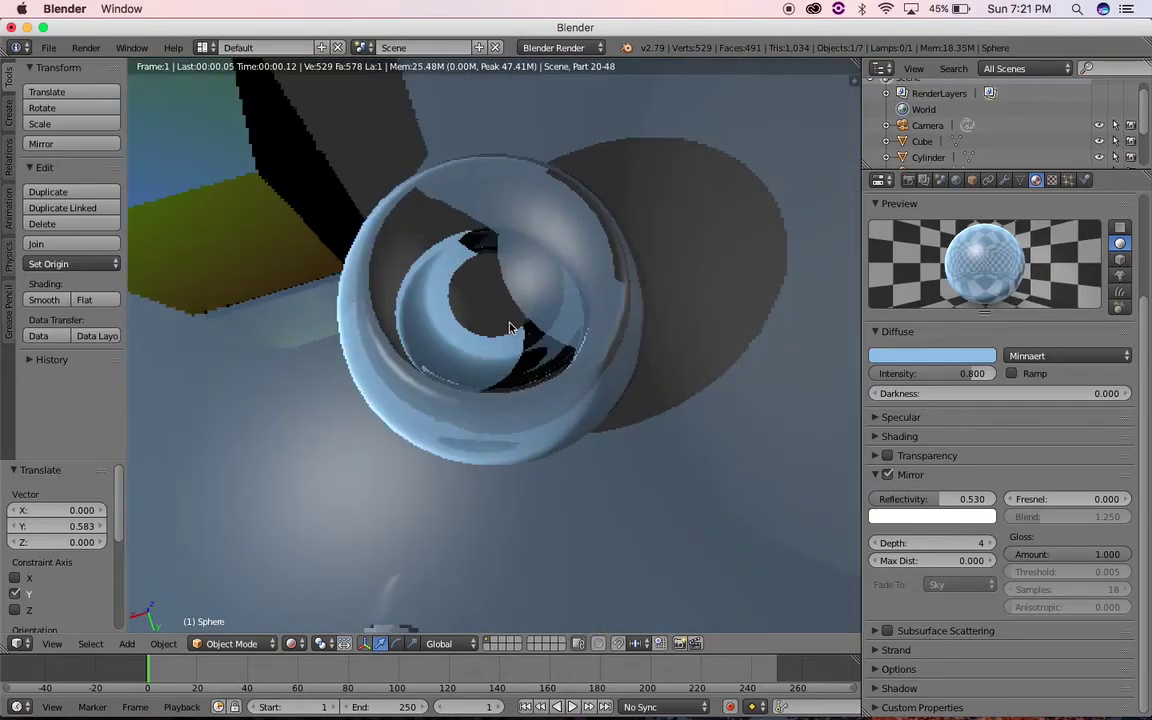
pyautogui.scroll(3, 510, 328)
pyautogui.scroll(-3, 509, 329)
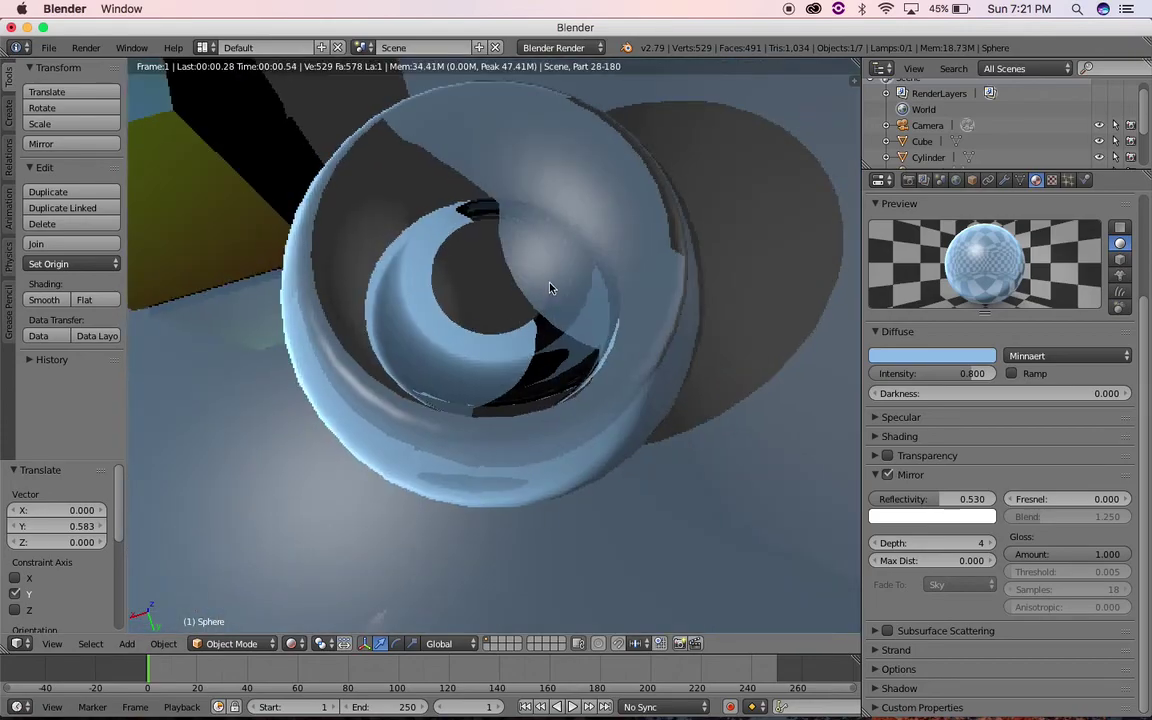
# Step: Drop mirror depth to 2, restore reflectivity to 1.000, then set depth back to 4
pyautogui.click(873, 545)
pyautogui.click(873, 545)
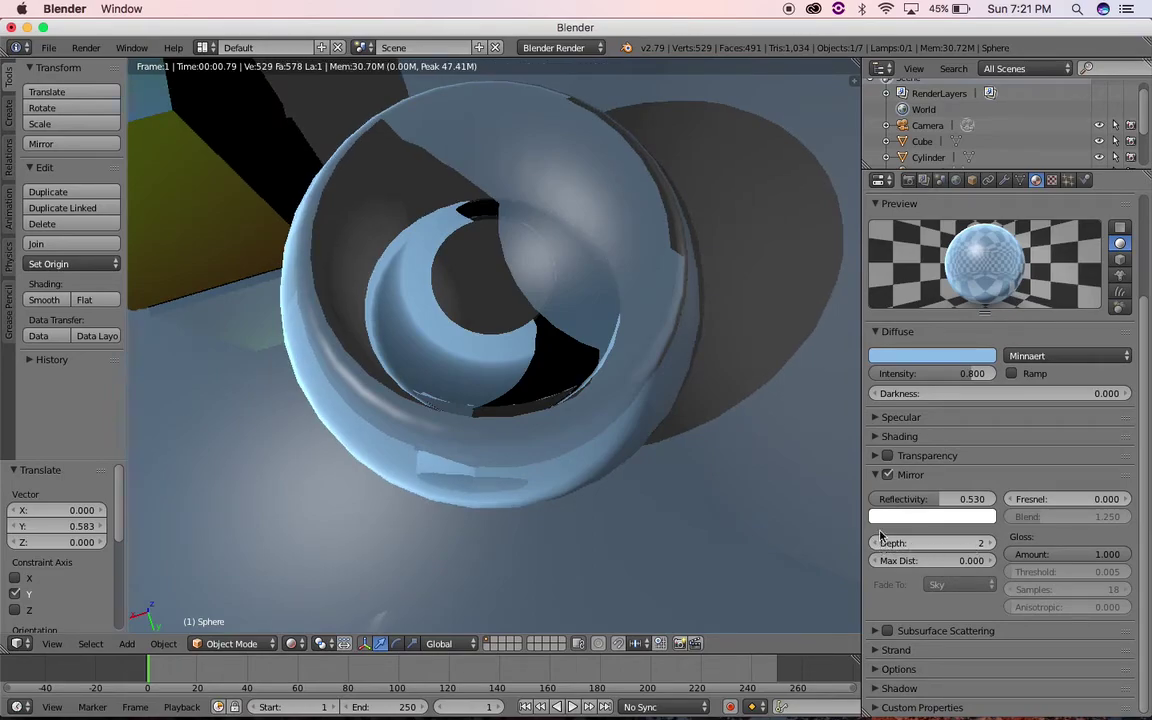
pyautogui.moveTo(945, 503); pyautogui.dragTo(1000, 503)
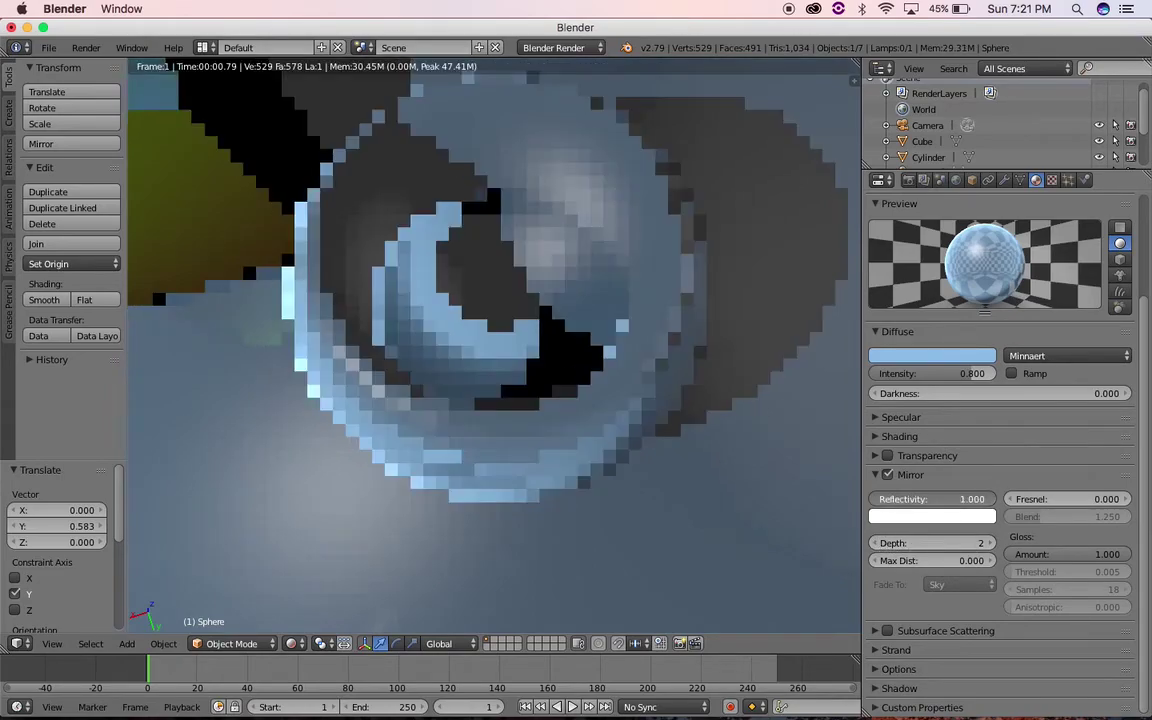
pyautogui.click(993, 544)
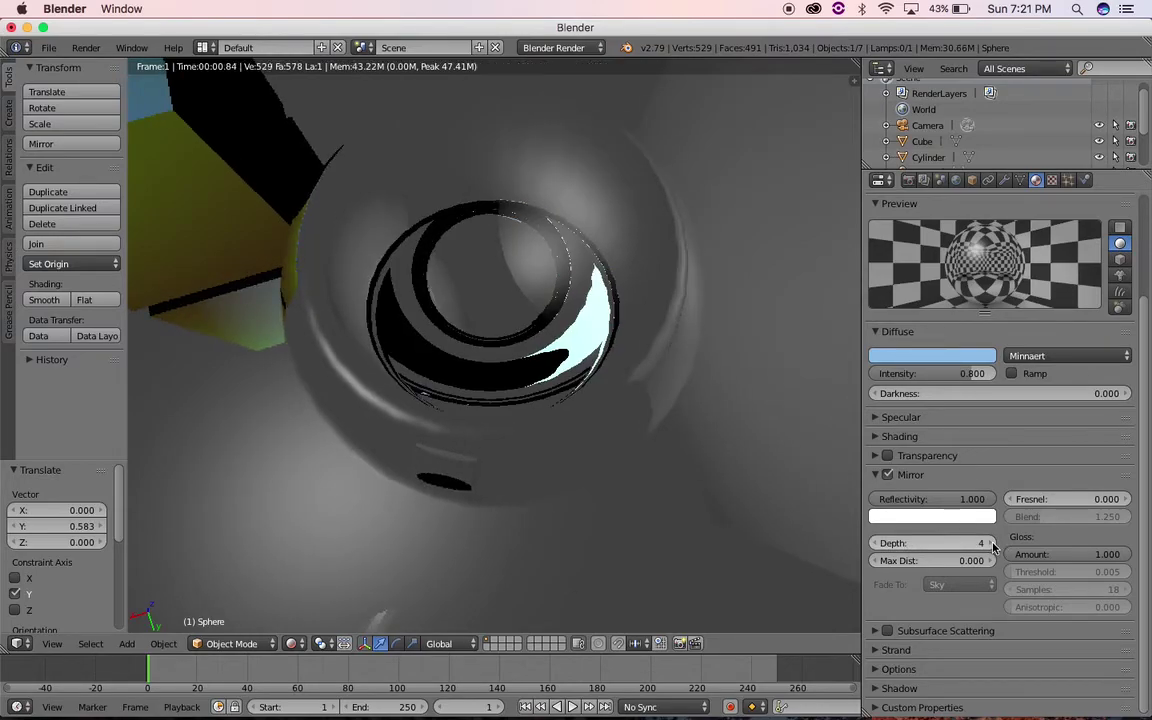
# Step: Zoom the rendered viewport out to view the chrome spheres
pyautogui.scroll(-5, 653, 479)
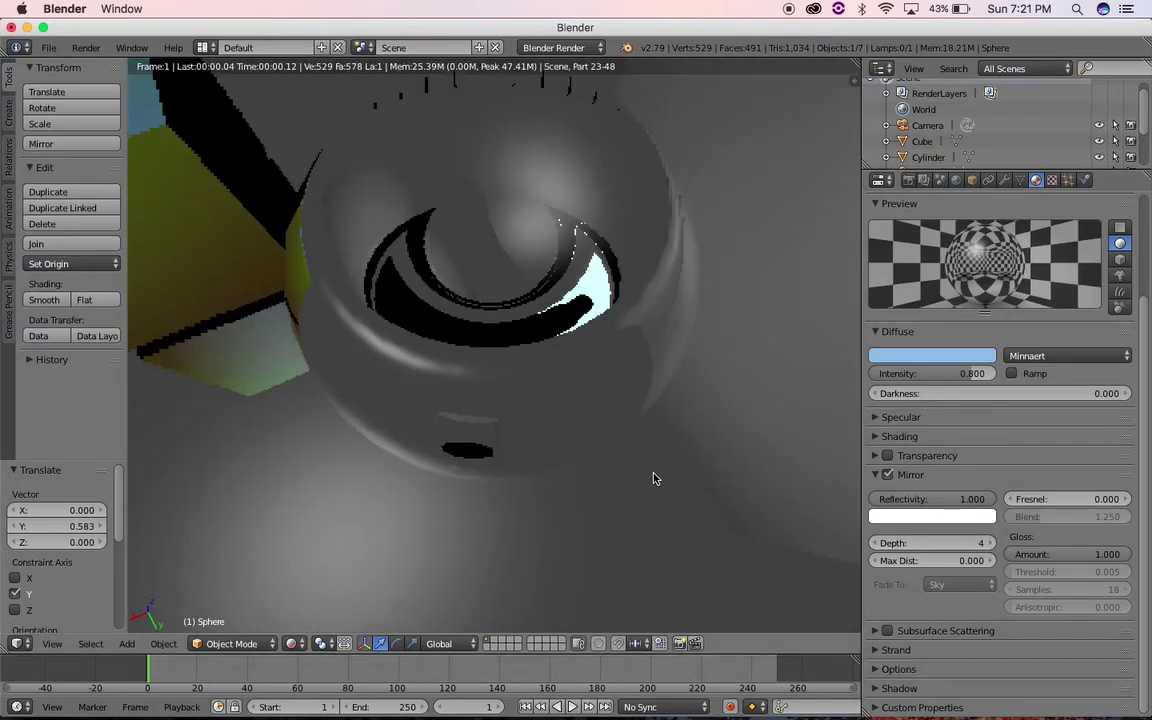
pyautogui.scroll(2, 653, 479)
pyautogui.scroll(-5, 653, 477)
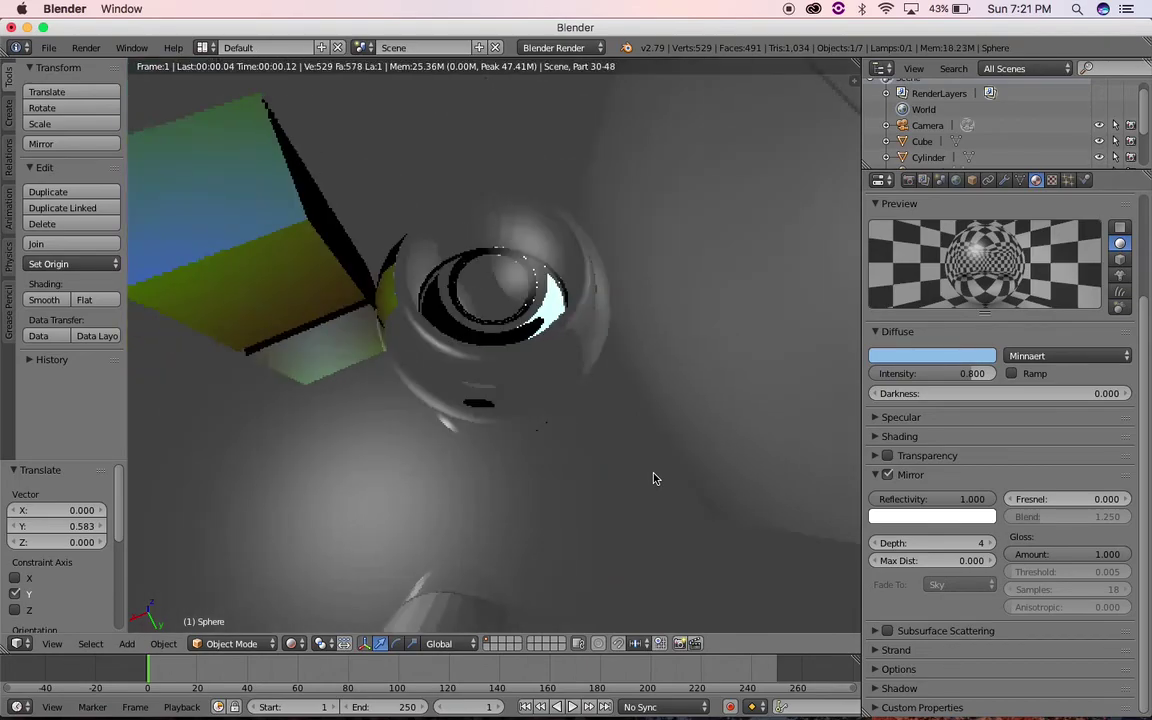
pyautogui.scroll(-3, 630, 482)
pyautogui.scroll(-3, 637, 462)
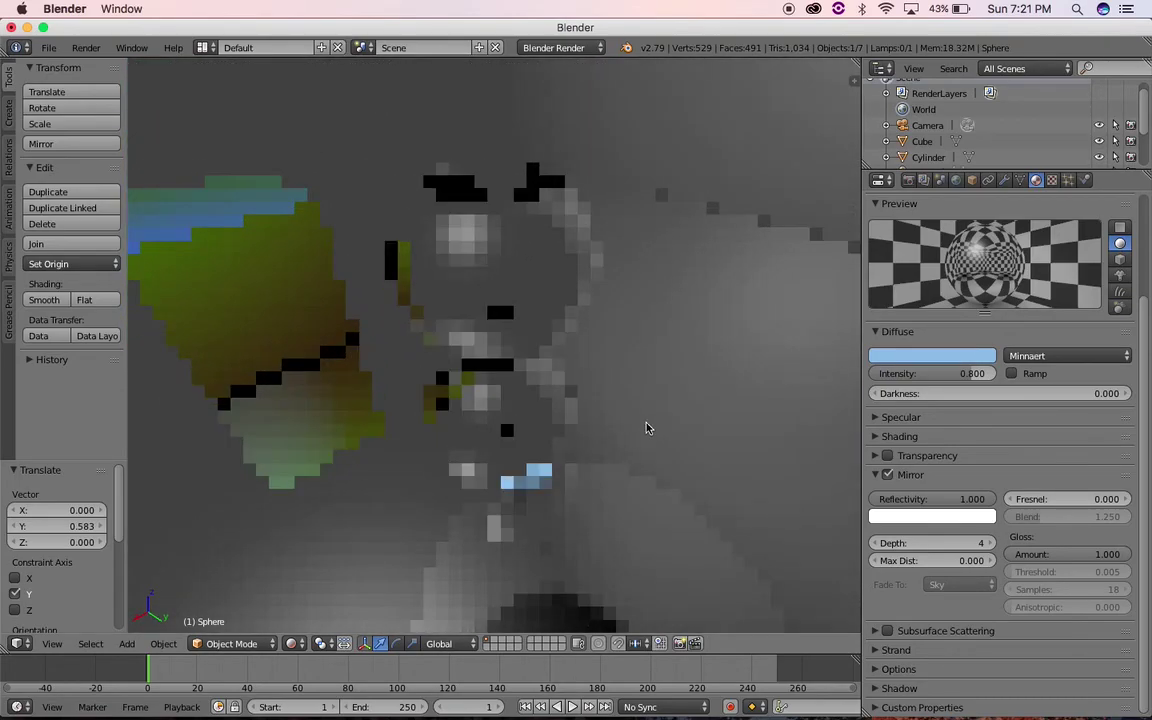
pyautogui.scroll(-2, 645, 435)
pyautogui.scroll(-2, 522, 412)
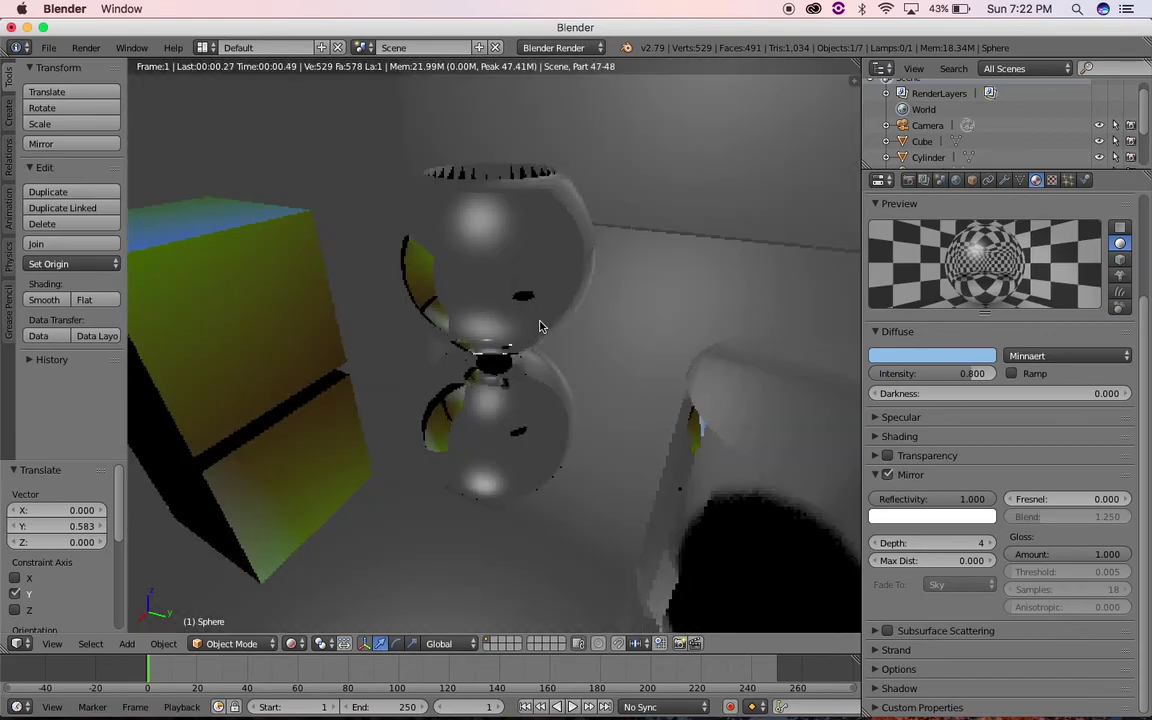
pyautogui.scroll(1, 532, 465)
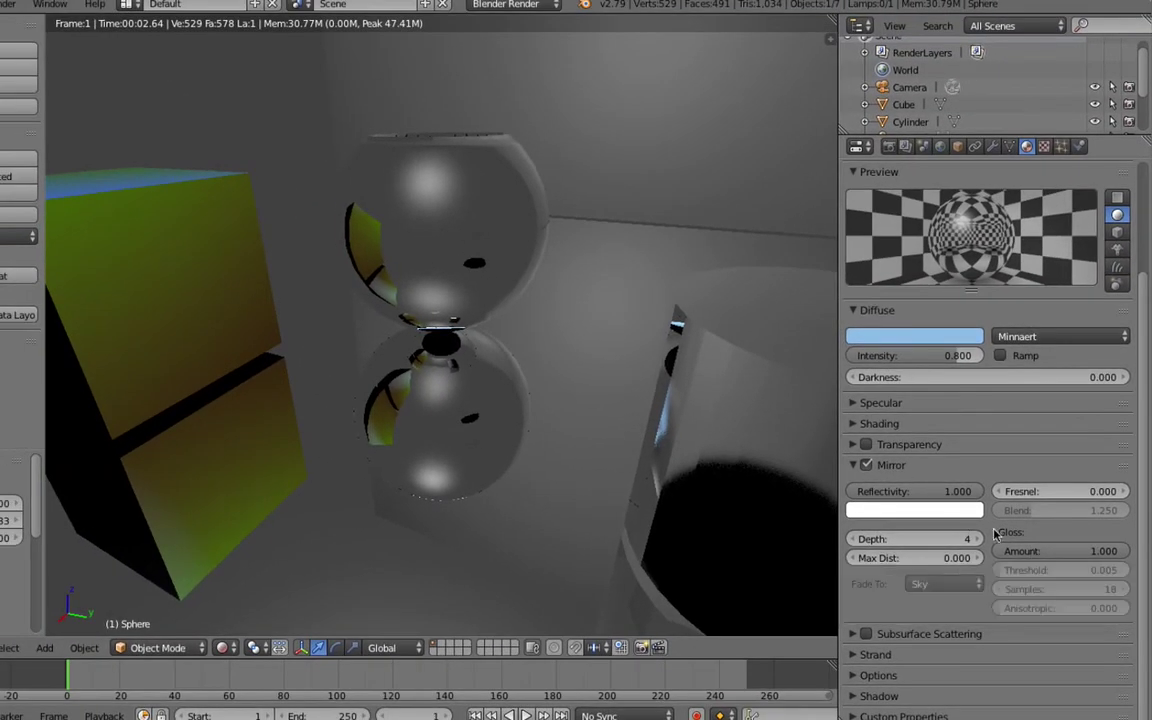
# Step: Lower the sphere's mirror gloss to 0.874 for blurred reflections, then zoom out and orbit
pyautogui.moveTo(1122, 561); pyautogui.dragTo(1092, 551)
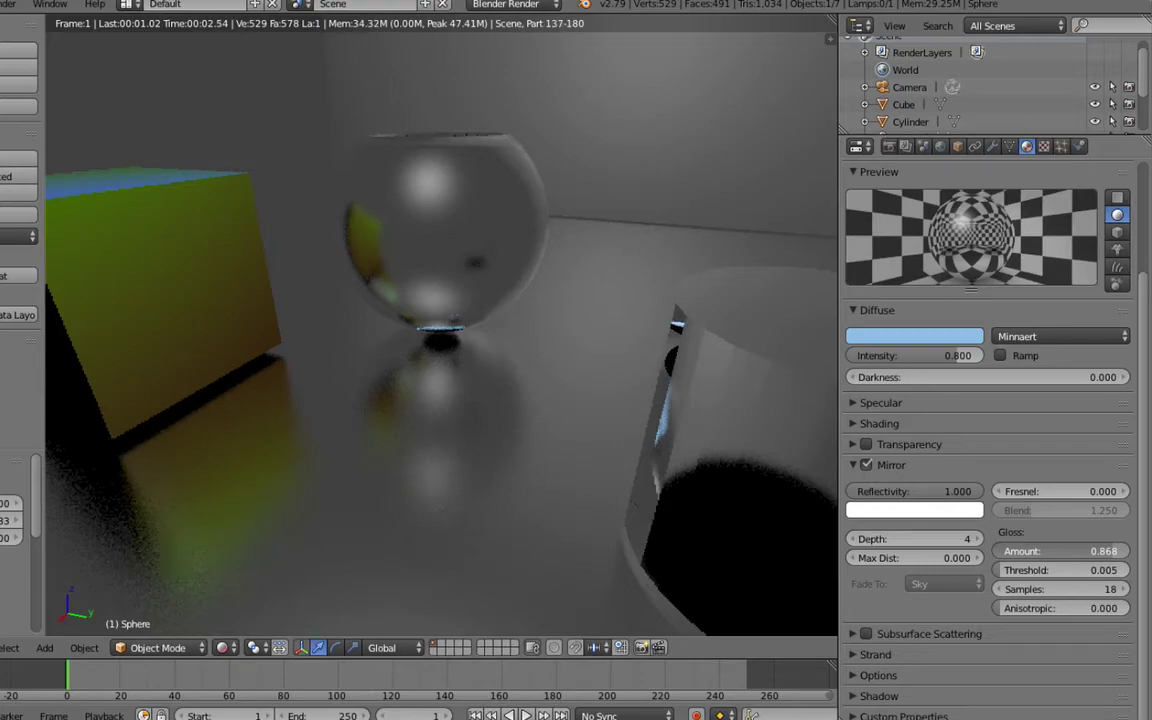
pyautogui.moveTo(1100, 551); pyautogui.dragTo(1104, 551)
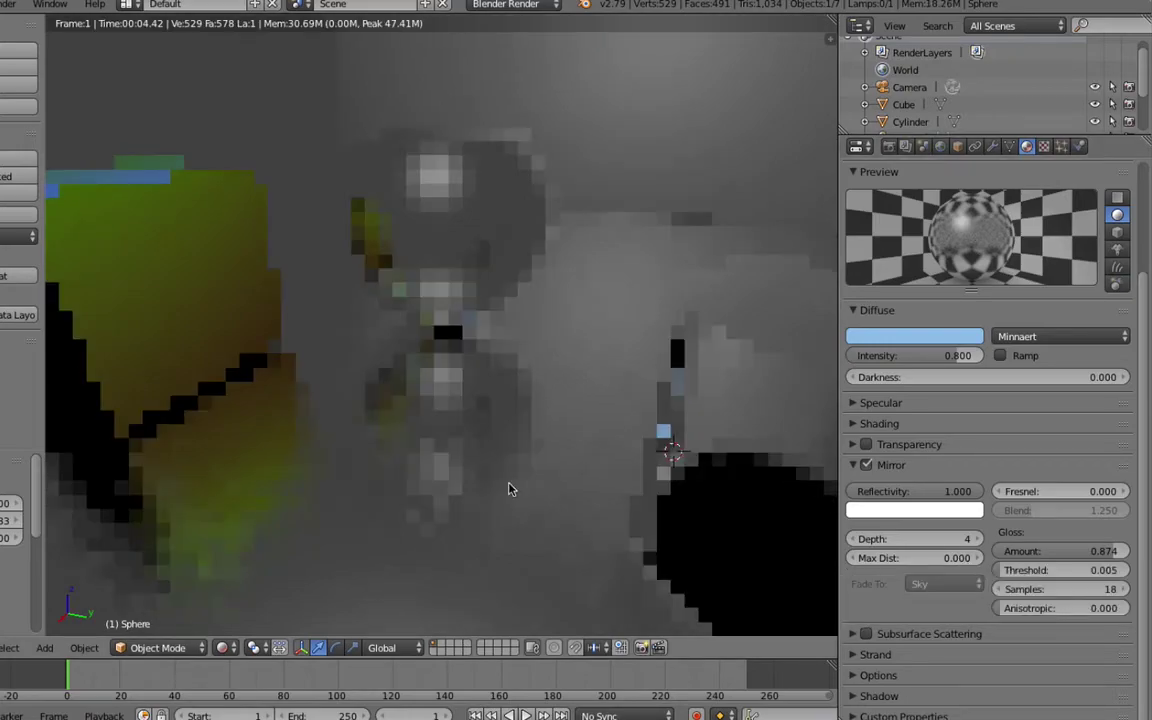
pyautogui.scroll(-2, 510, 489)
pyautogui.scroll(-2, 510, 489)
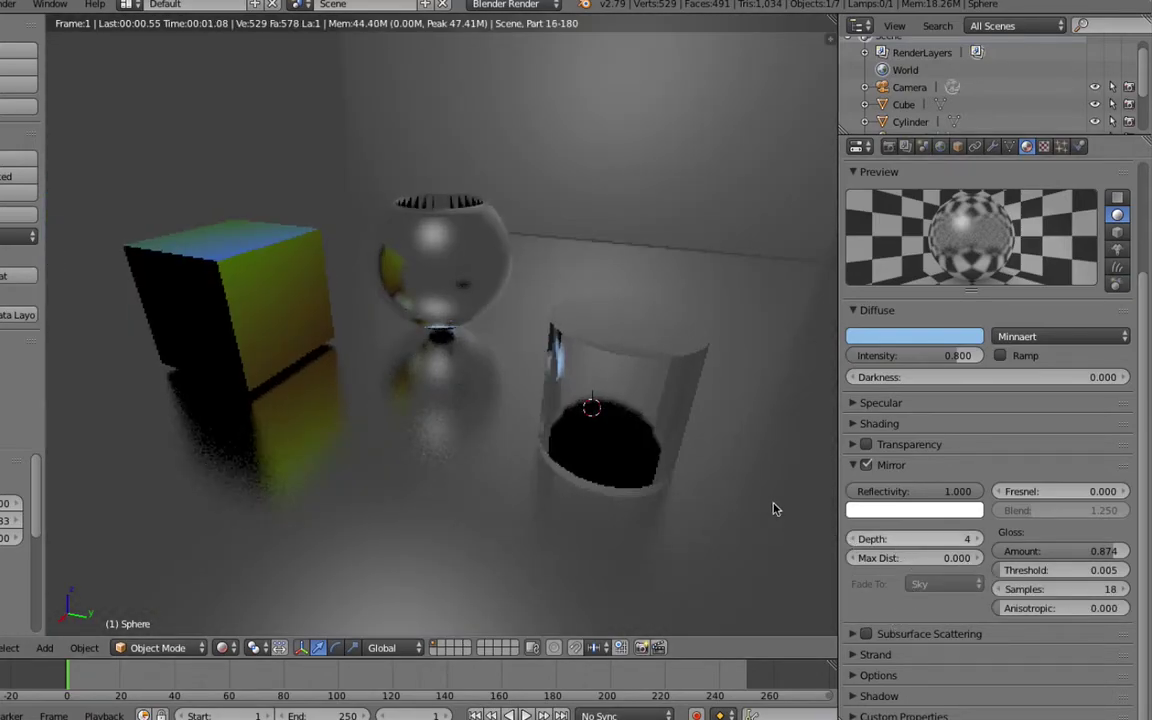
pyautogui.moveTo(761, 506); pyautogui.dragTo(714, 515, button='middle')
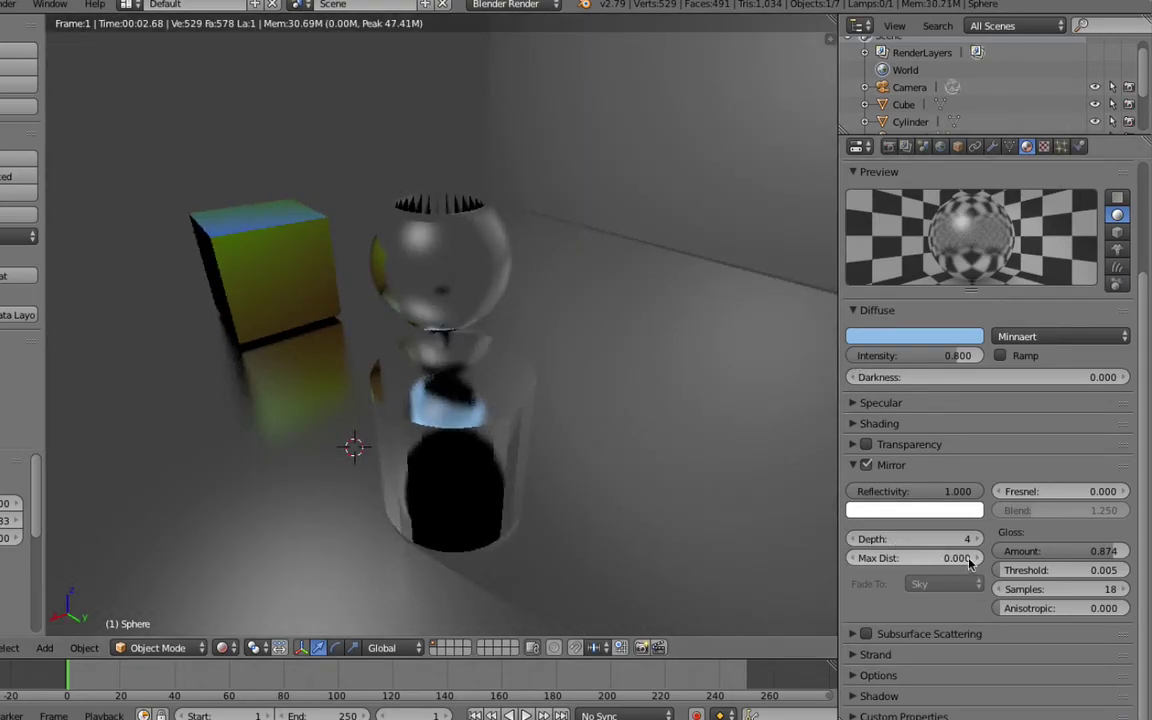
pyautogui.click(853, 562)
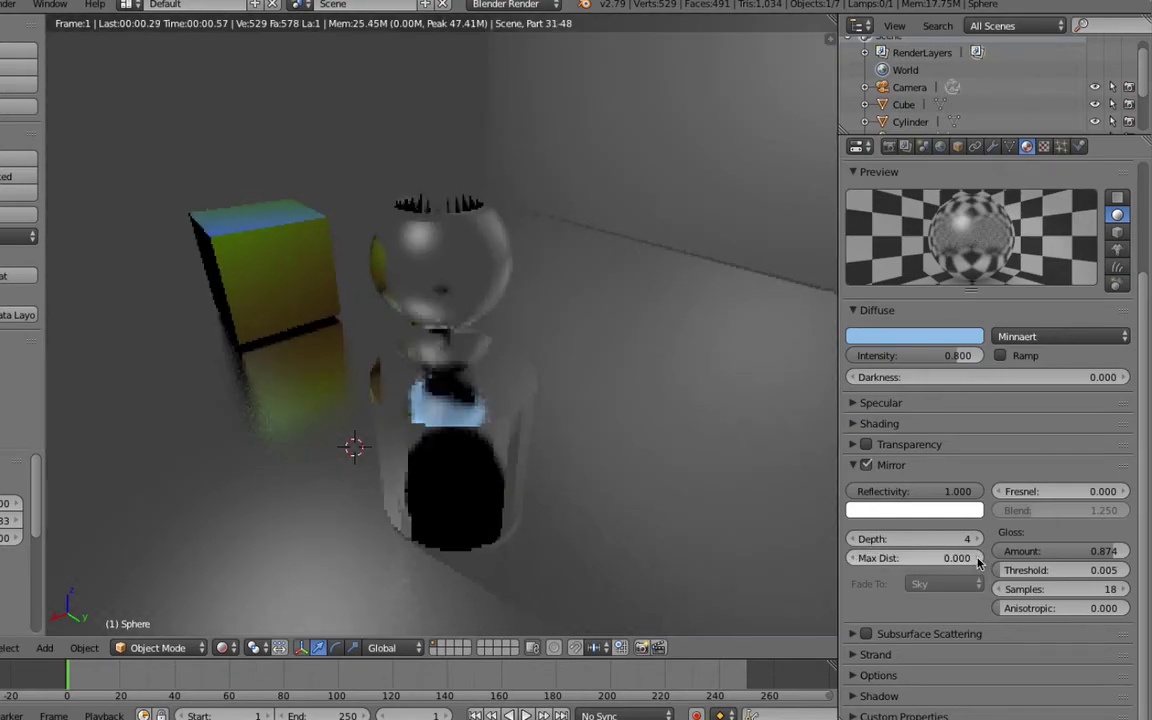
# Step: Try mirror Max Dist 0.300 and 0.100, lower reflectivity to 0.841, then reset Max Dist to 0.000
pyautogui.click(978, 558)
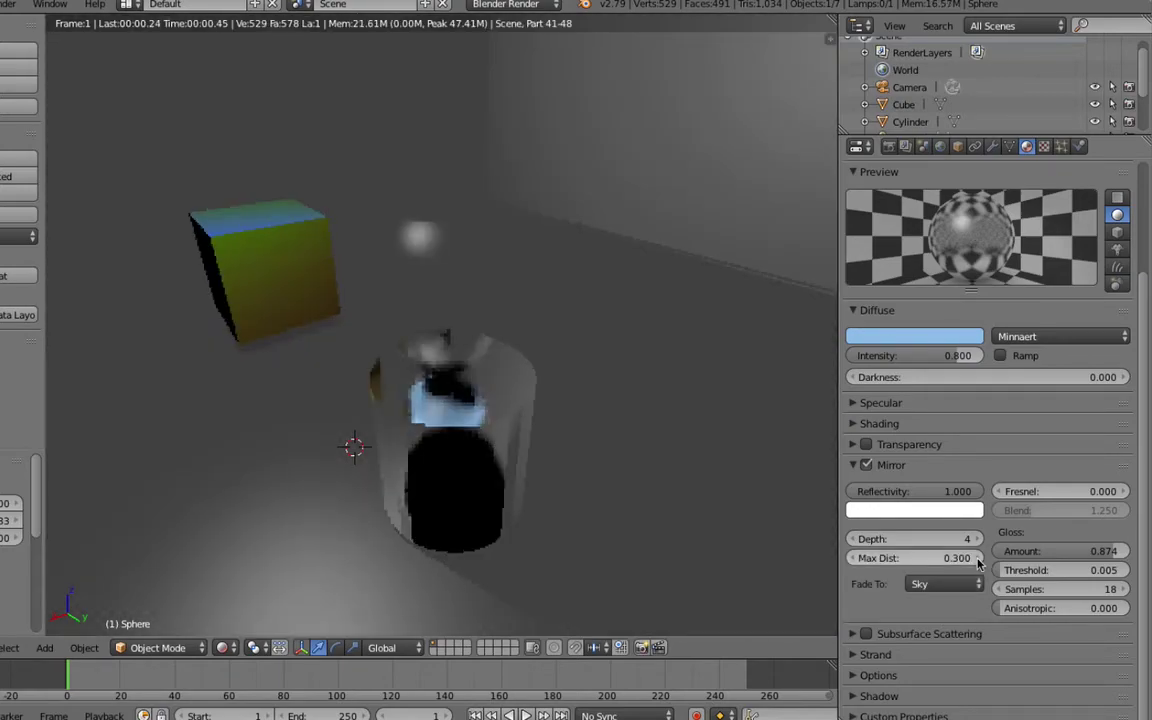
pyautogui.moveTo(676, 514); pyautogui.dragTo(712, 509, button='middle')
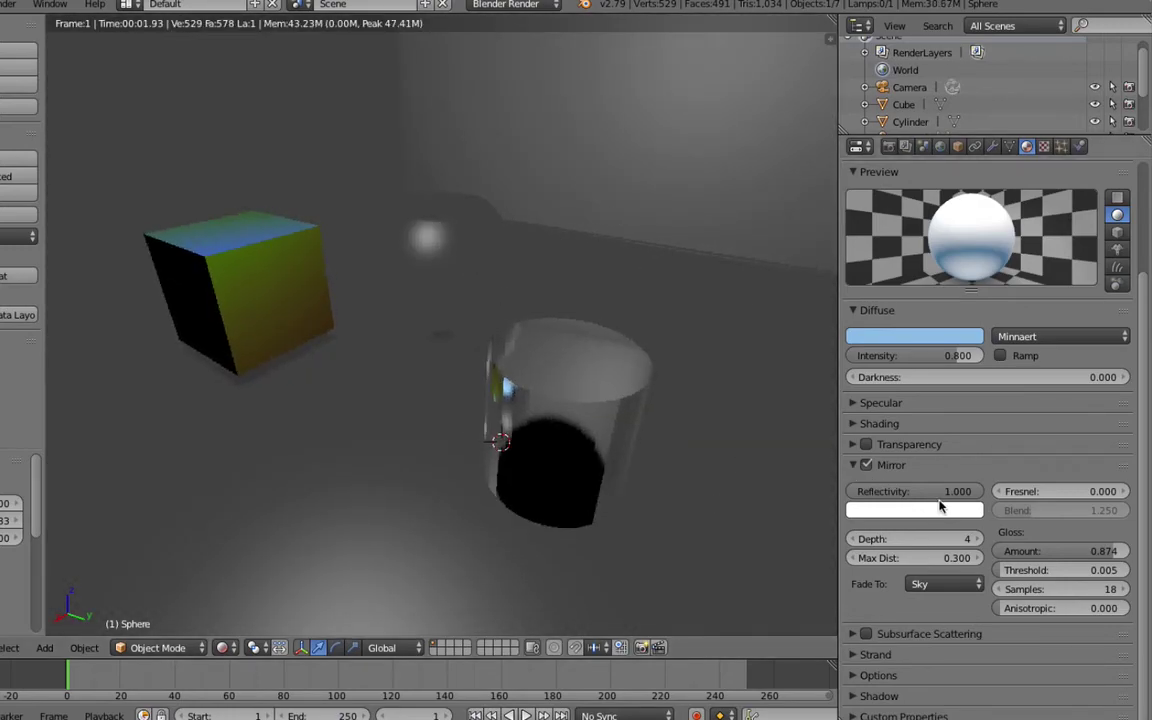
pyautogui.moveTo(931, 494); pyautogui.dragTo(905, 494)
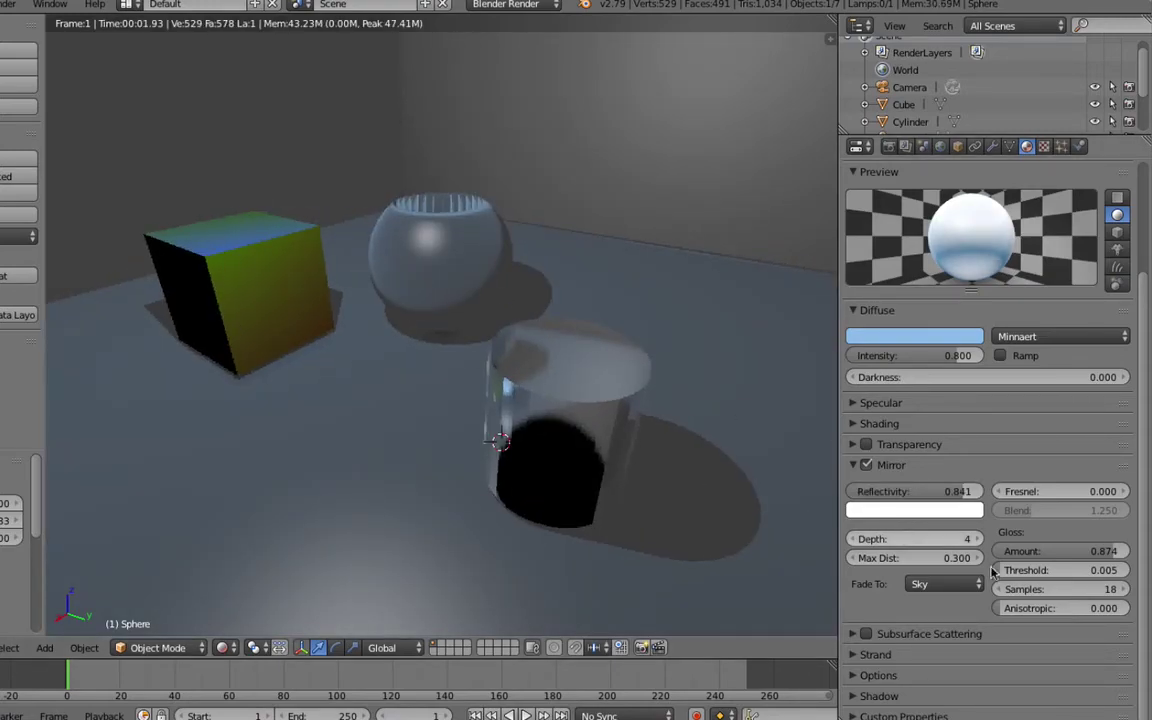
pyautogui.click(856, 559)
pyautogui.click(856, 560)
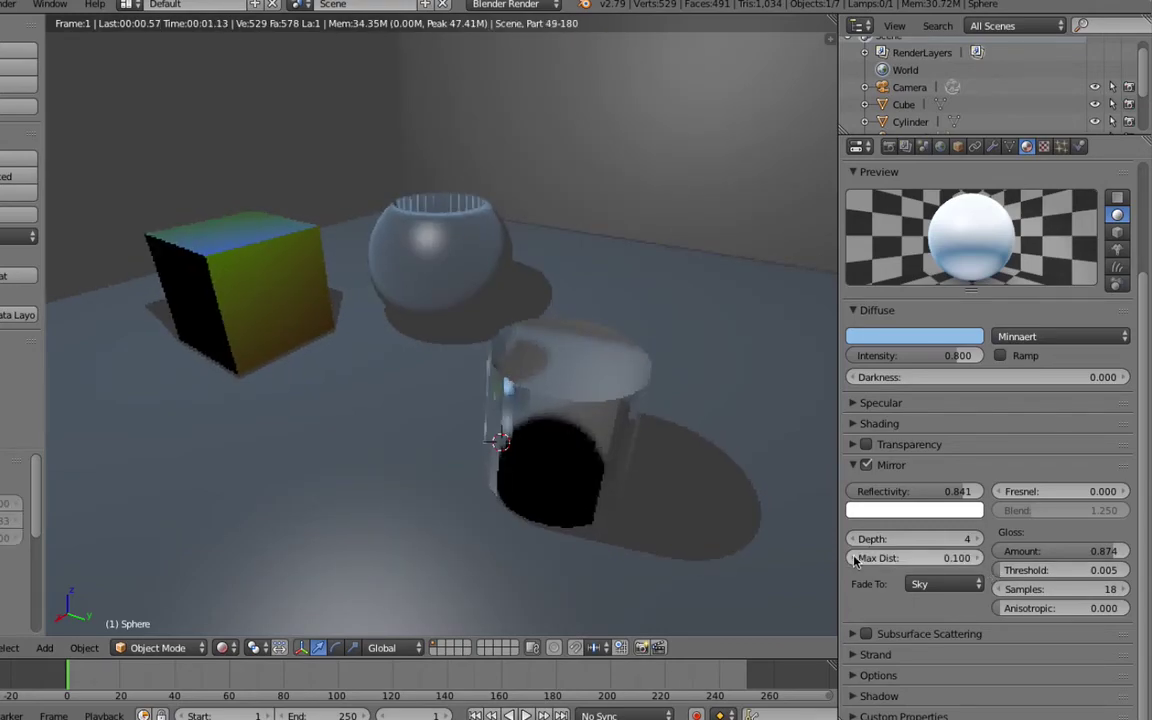
pyautogui.click(856, 559)
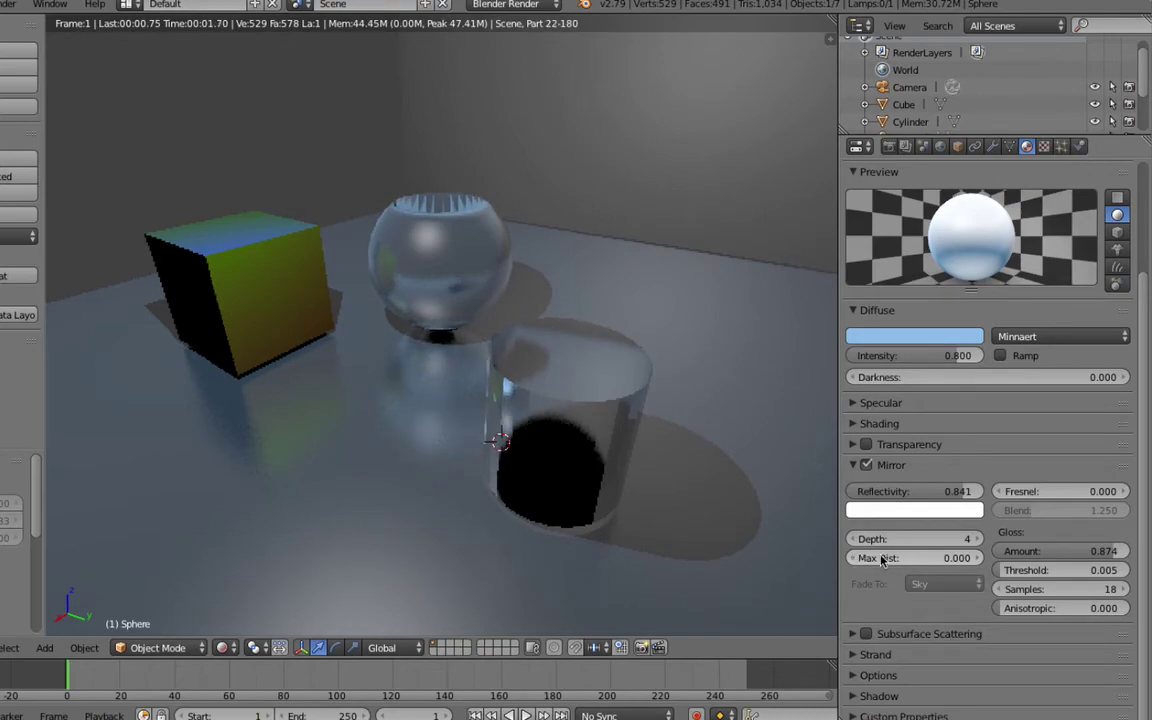
pyautogui.moveTo(338, 378); pyautogui.dragTo(327, 363, button='middle')
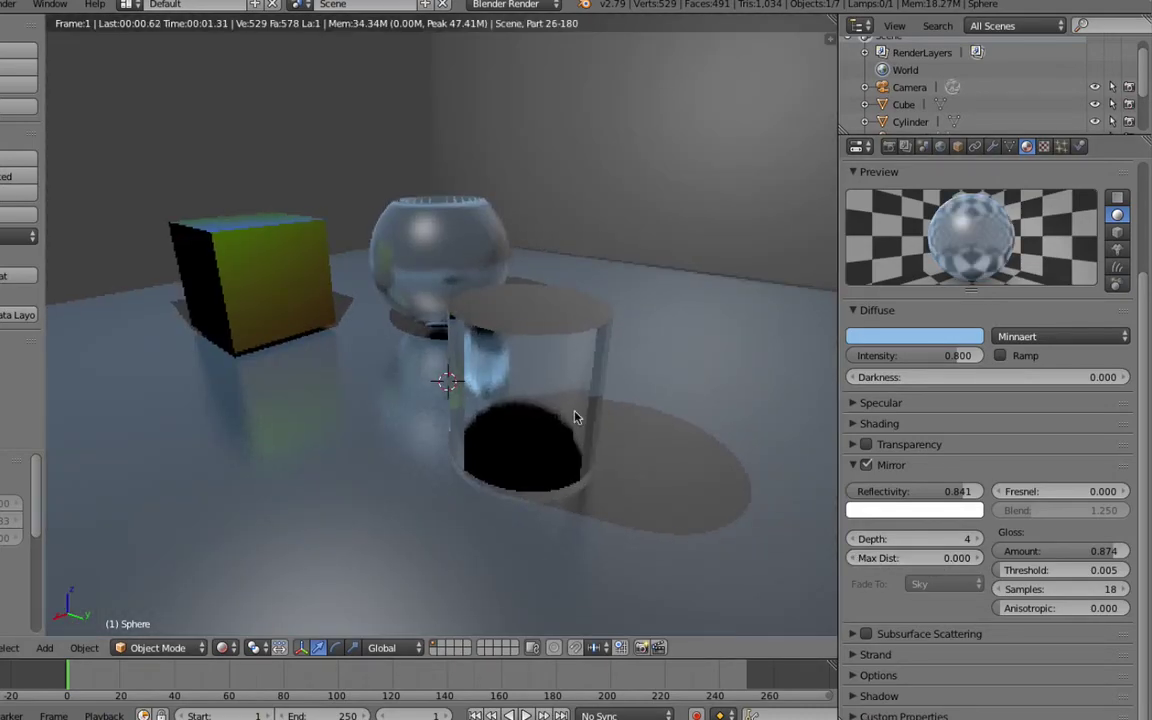
pyautogui.moveTo(426, 466); pyautogui.dragTo(425, 441, button='middle')
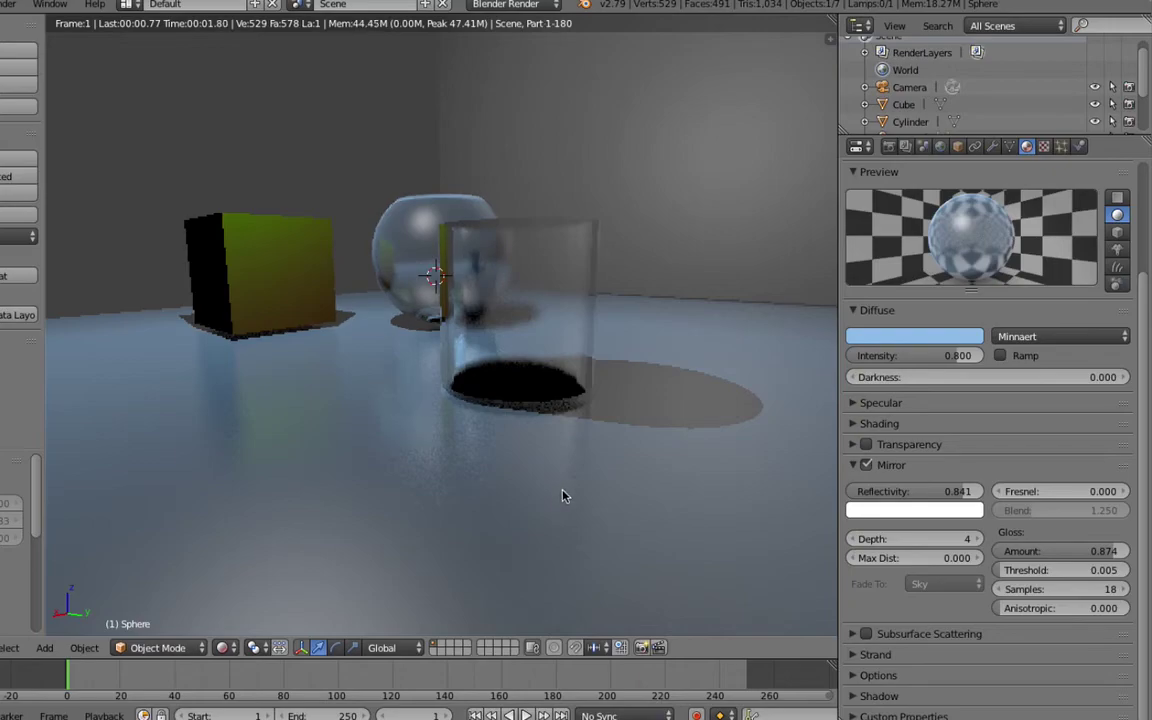
pyautogui.moveTo(566, 494); pyautogui.dragTo(569, 497, button='middle')
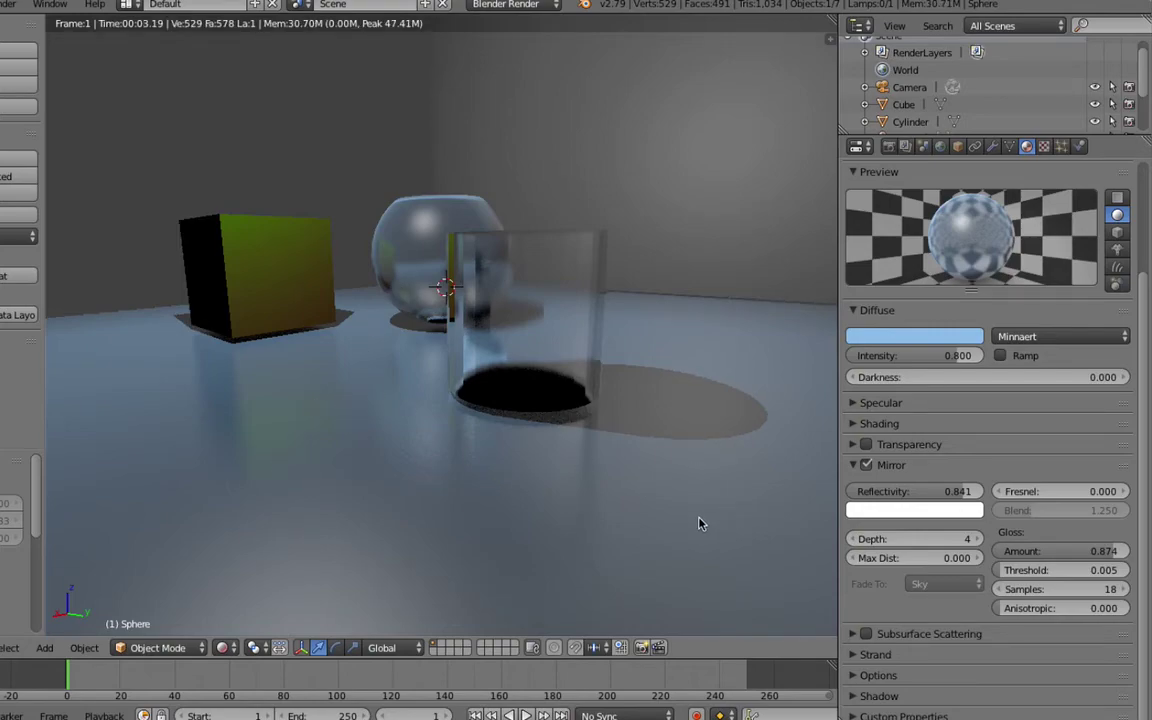
pyautogui.moveTo(367, 452); pyautogui.dragTo(370, 450, button='middle')
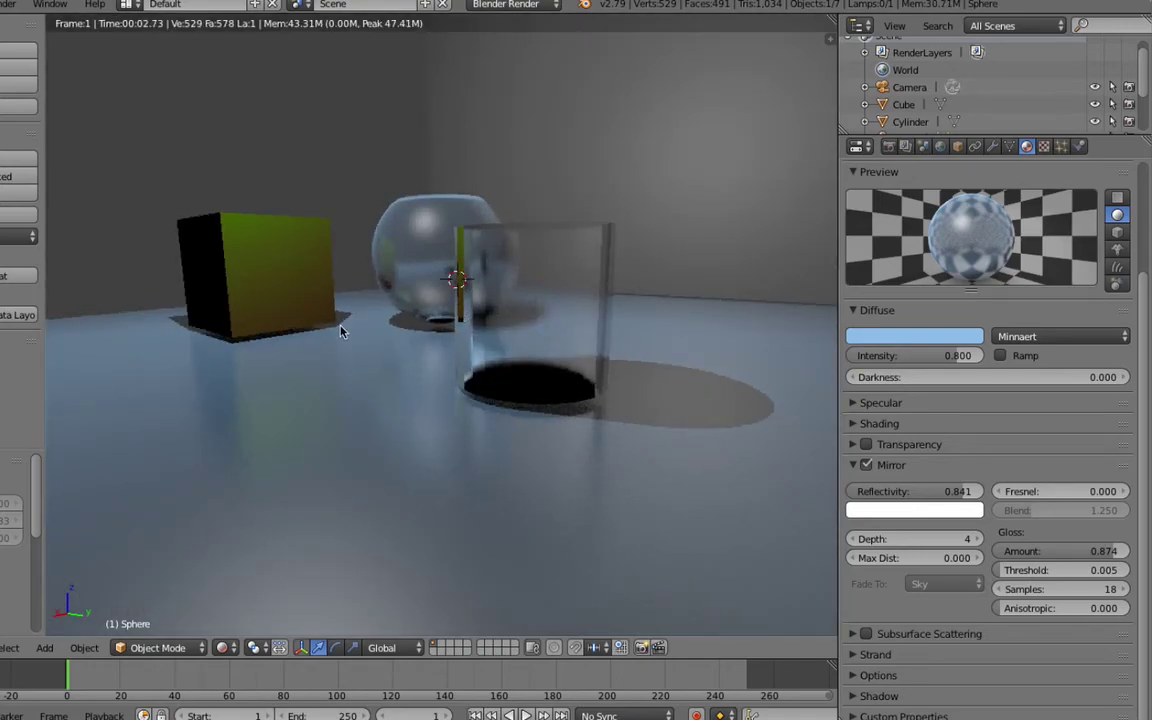
pyautogui.moveTo(340, 331); pyautogui.dragTo(342, 329, button='middle')
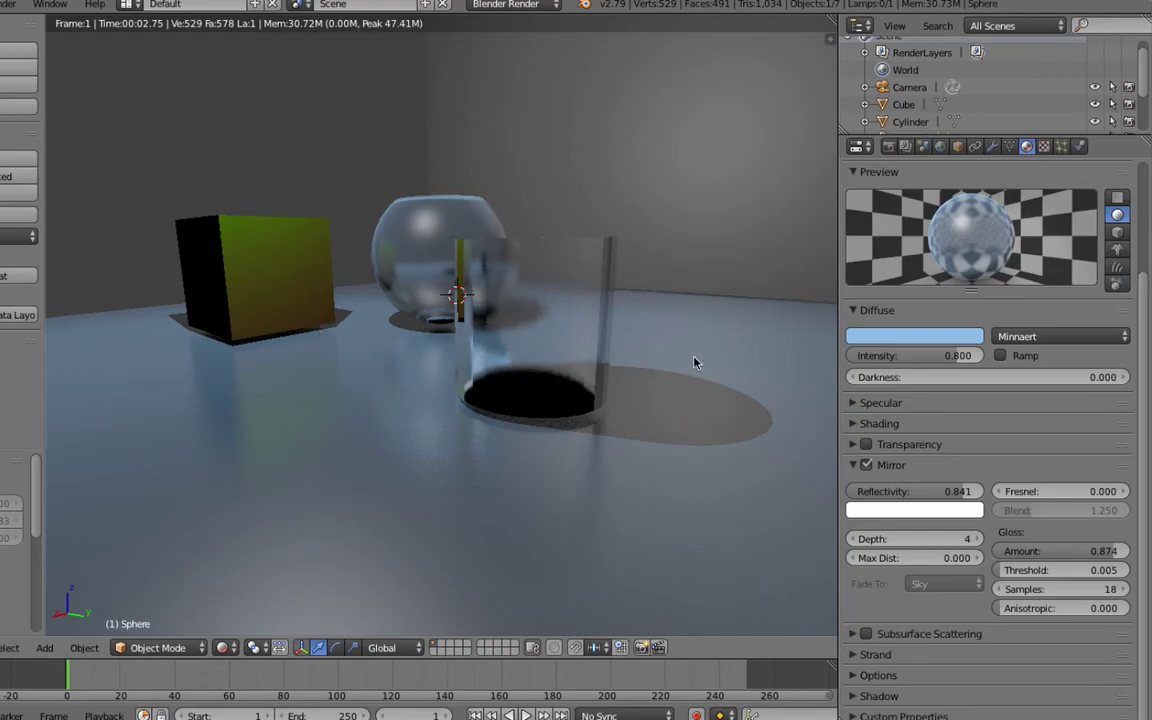
pyautogui.rightClick(685, 228)
# Step: Switch the viewport to Solid shading and add a new material to the back wall
pyautogui.click(224, 647)
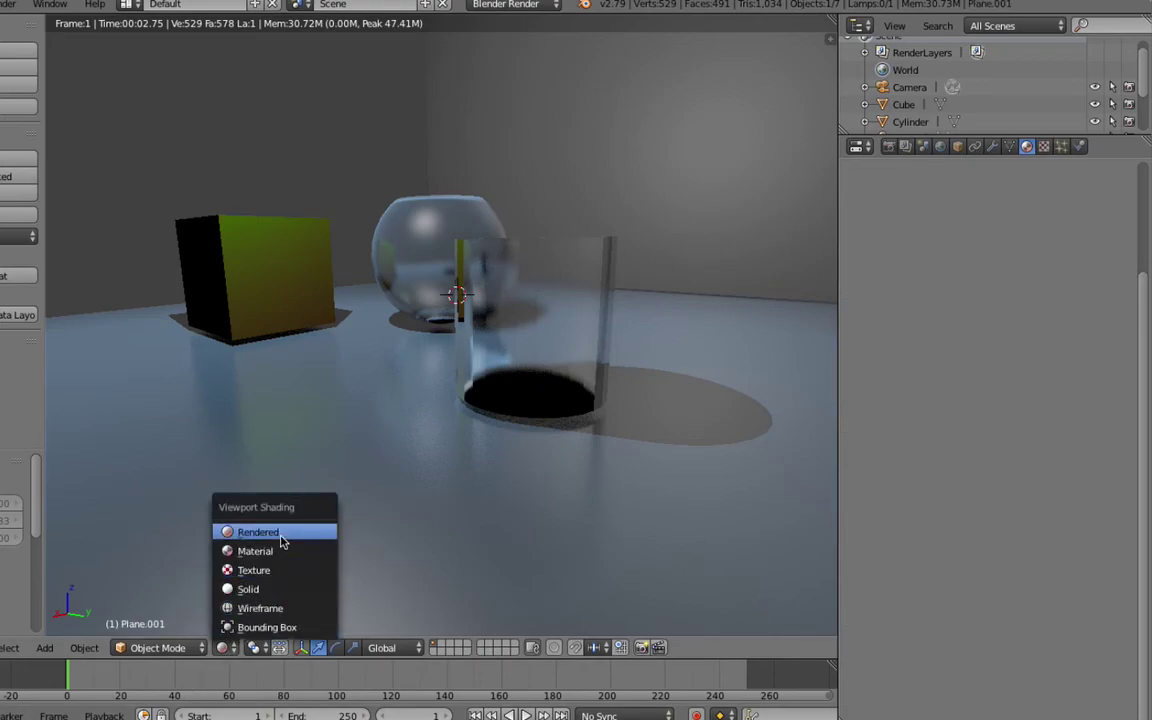
pyautogui.click(285, 590)
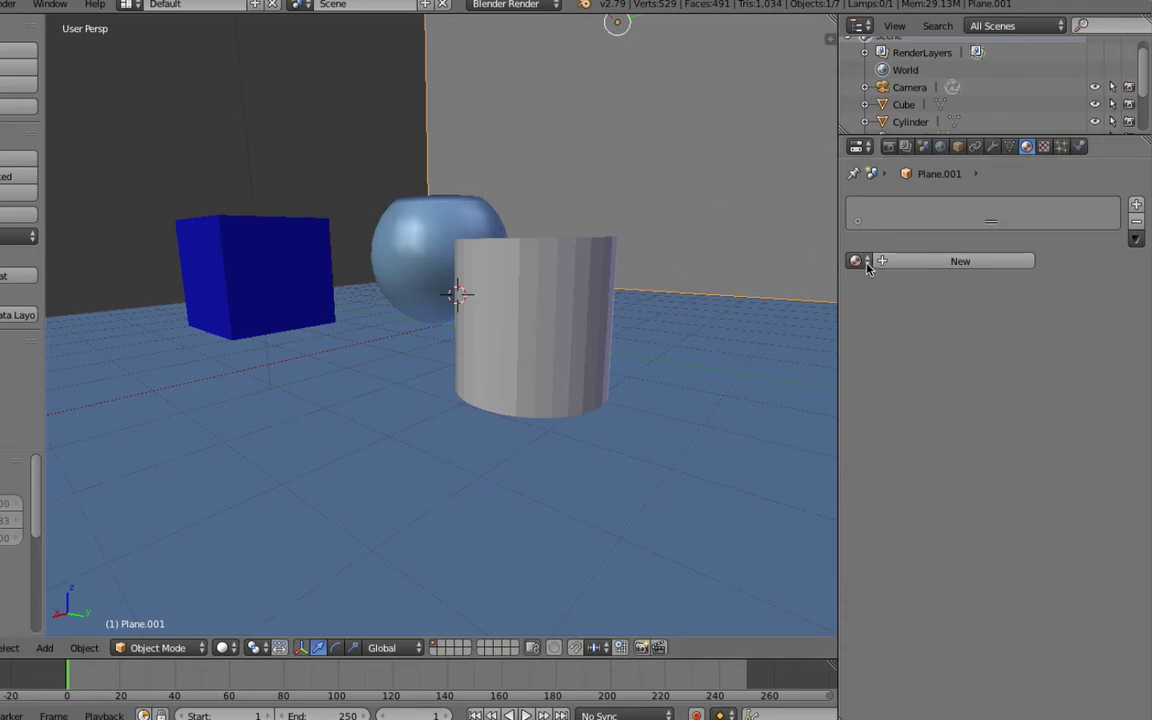
pyautogui.click(955, 261)
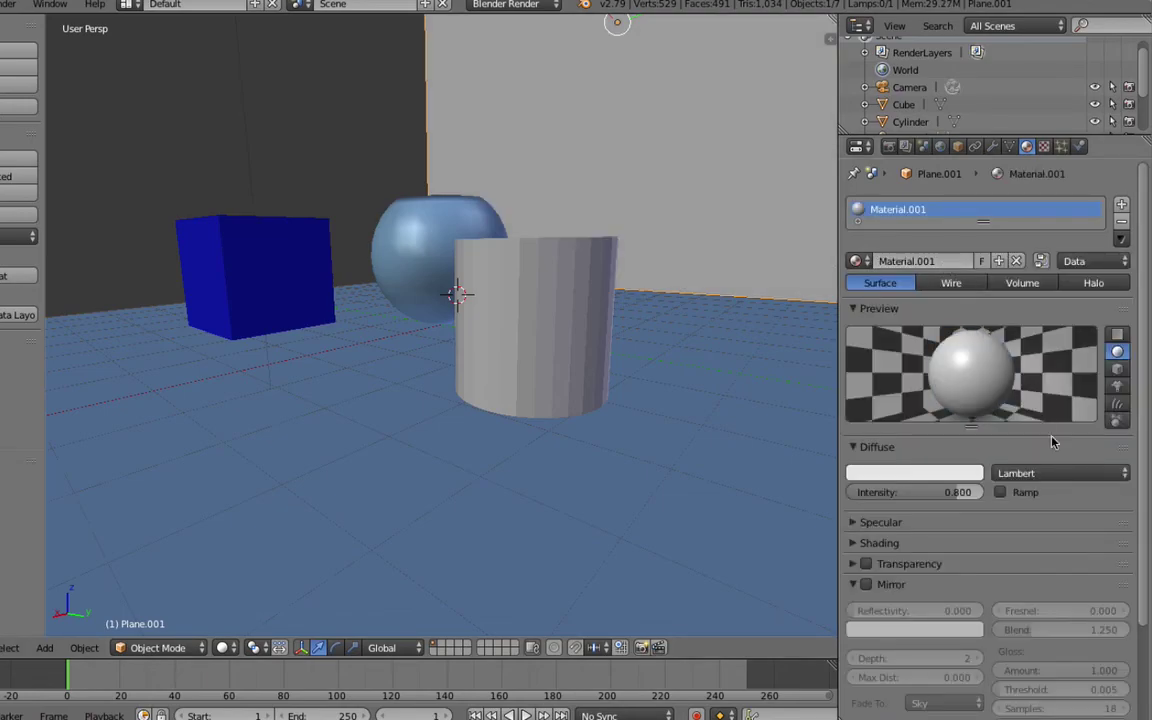
# Step: Set the wall's diffuse colour to dark red and return to Rendered shading
pyautogui.click(934, 476)
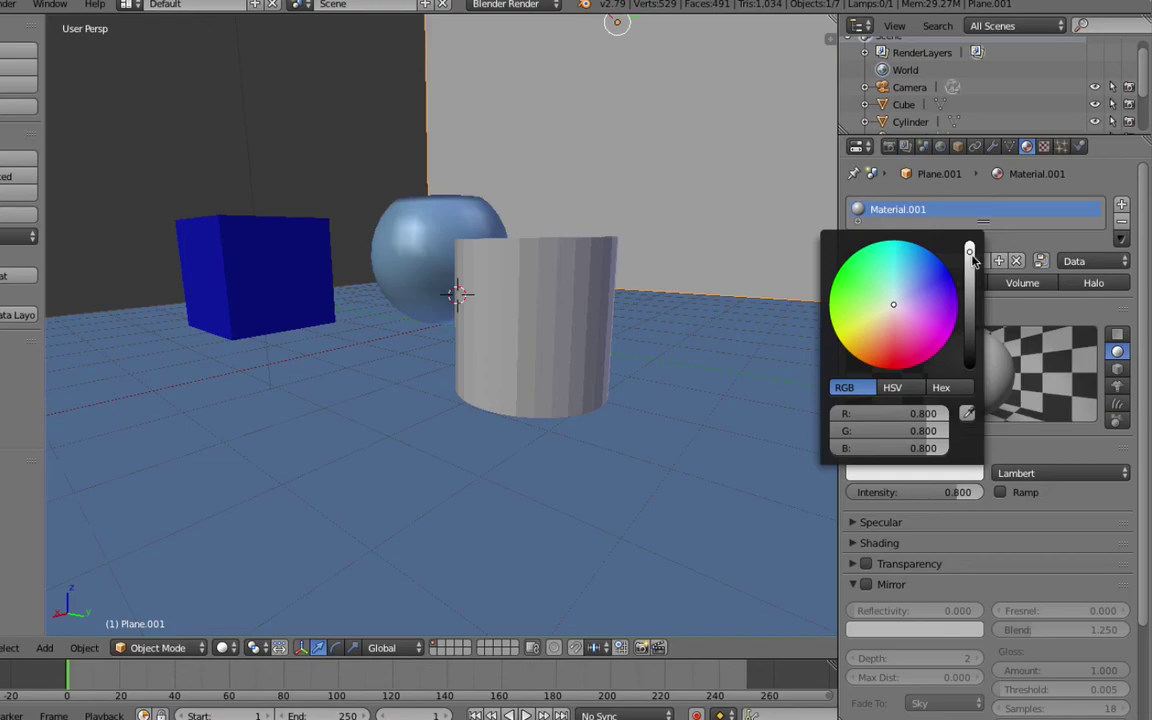
pyautogui.moveTo(969, 254); pyautogui.dragTo(969, 322)
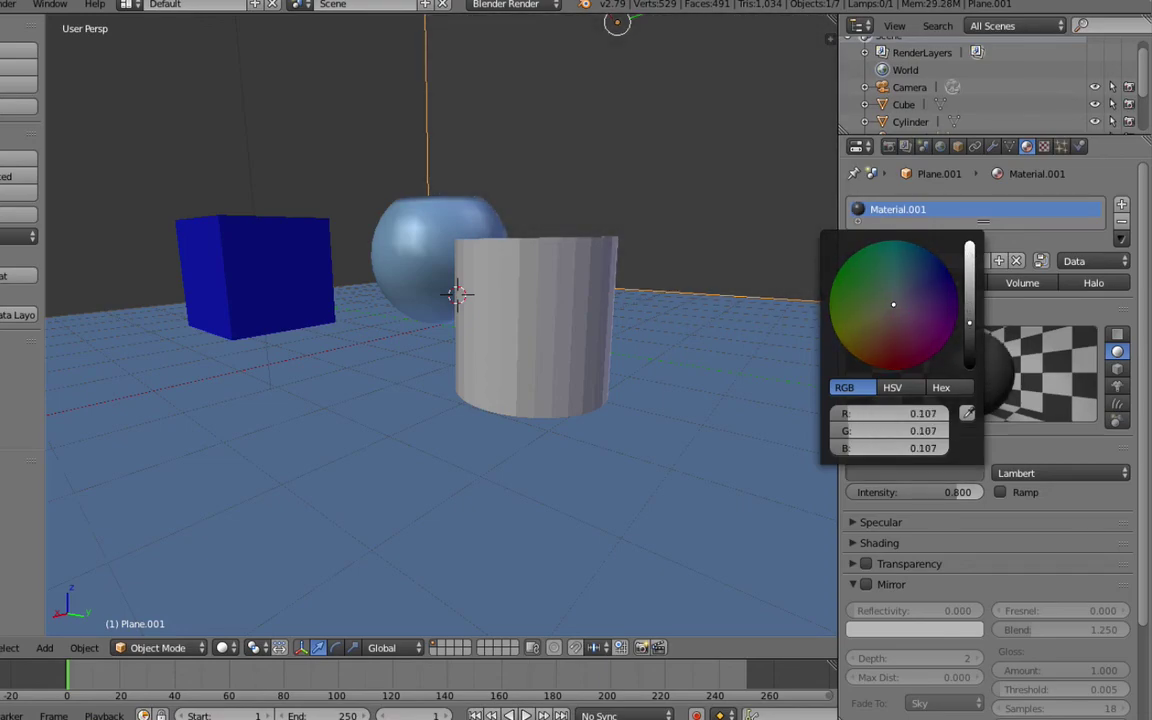
pyautogui.click(886, 351)
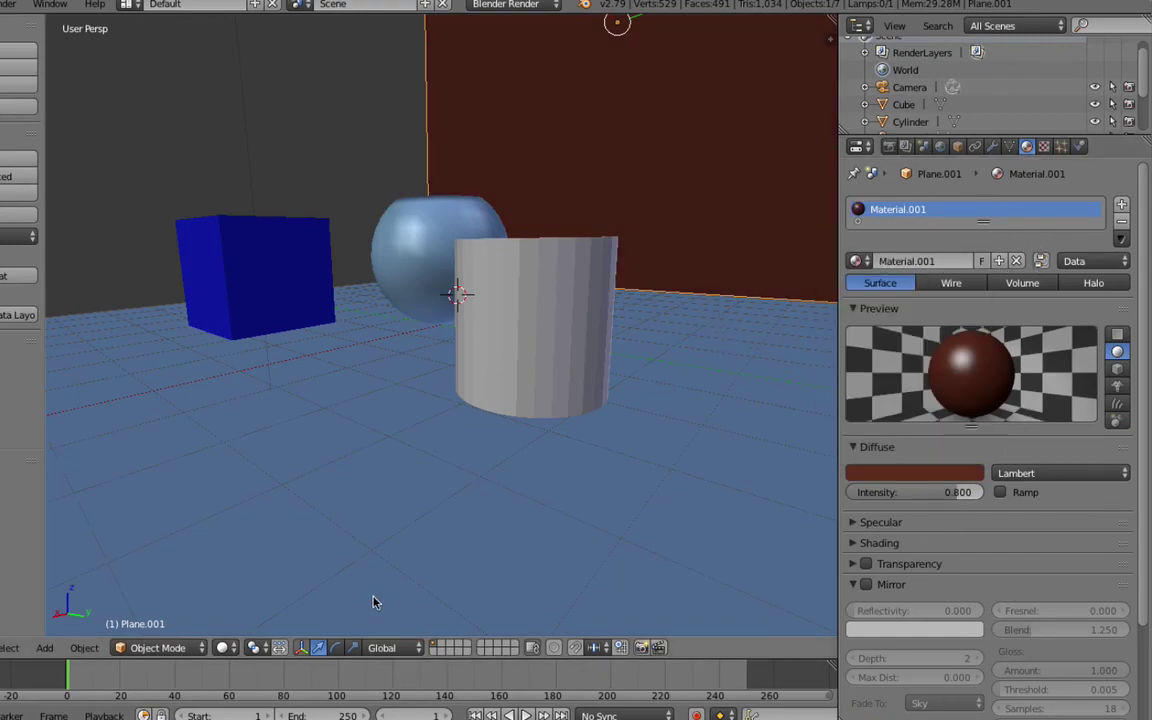
pyautogui.click(222, 647)
pyautogui.click(251, 530)
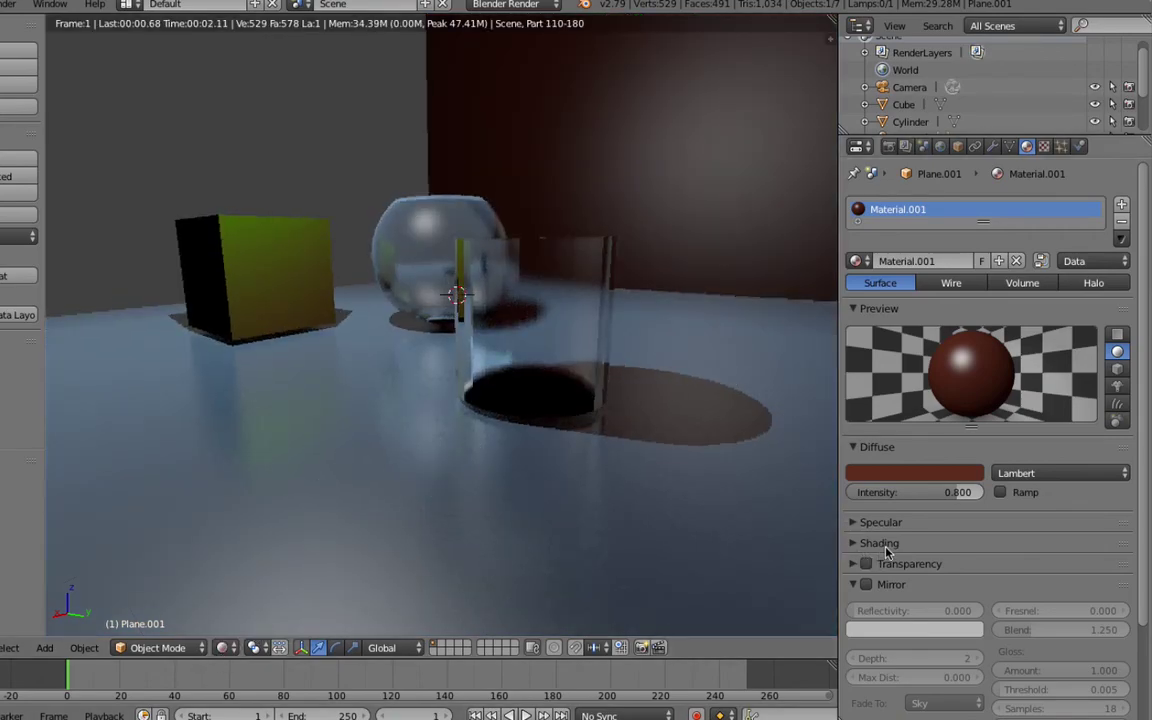
# Step: Lower the back wall's specular intensity to 0.083, then orbit and zoom out the rendered view
pyautogui.click(855, 522)
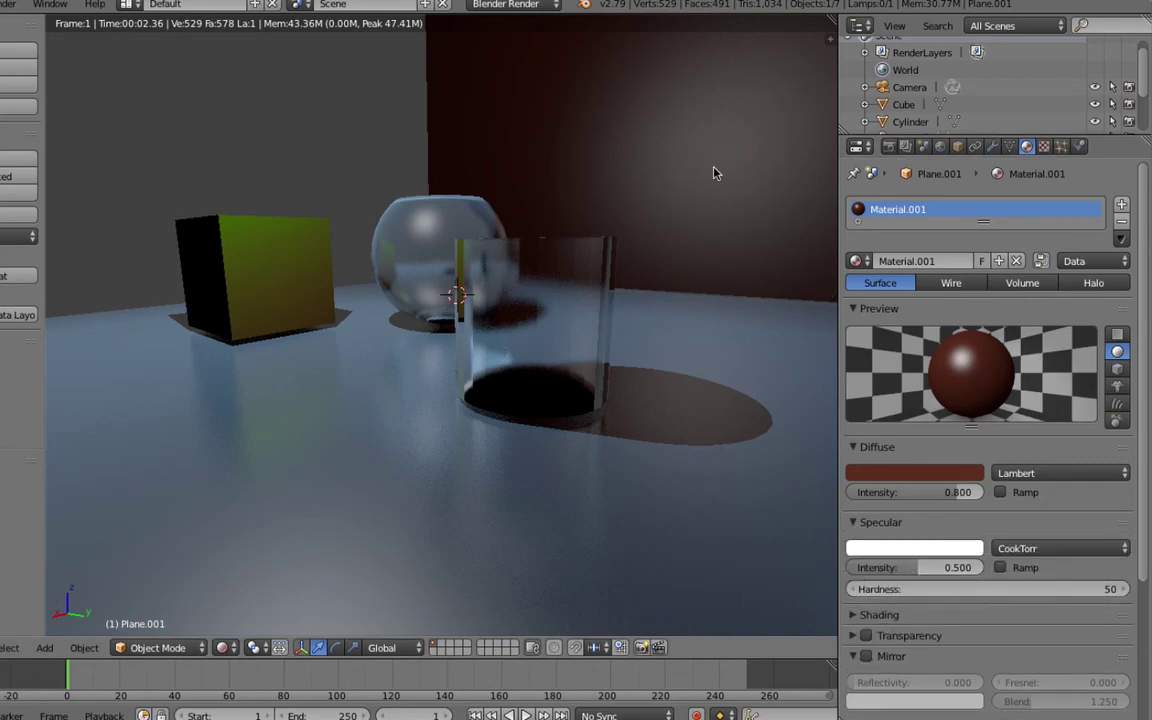
pyautogui.moveTo(914, 572); pyautogui.dragTo(866, 572)
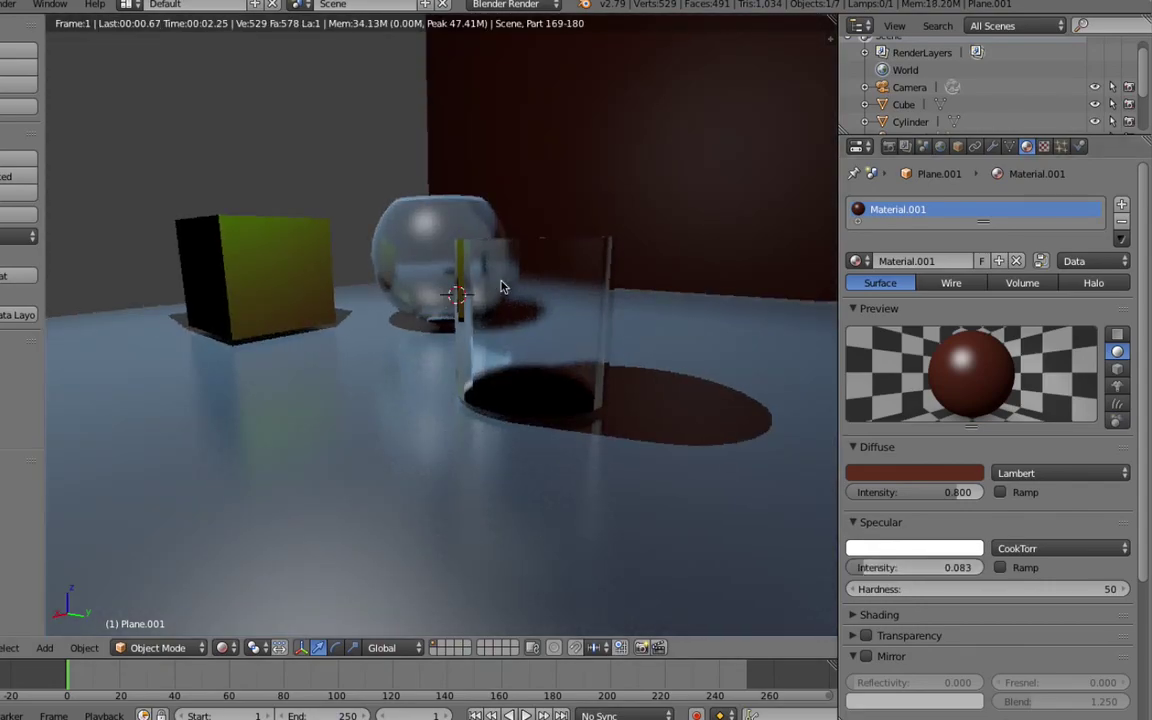
pyautogui.moveTo(505, 300); pyautogui.dragTo(545, 305, button='middle')
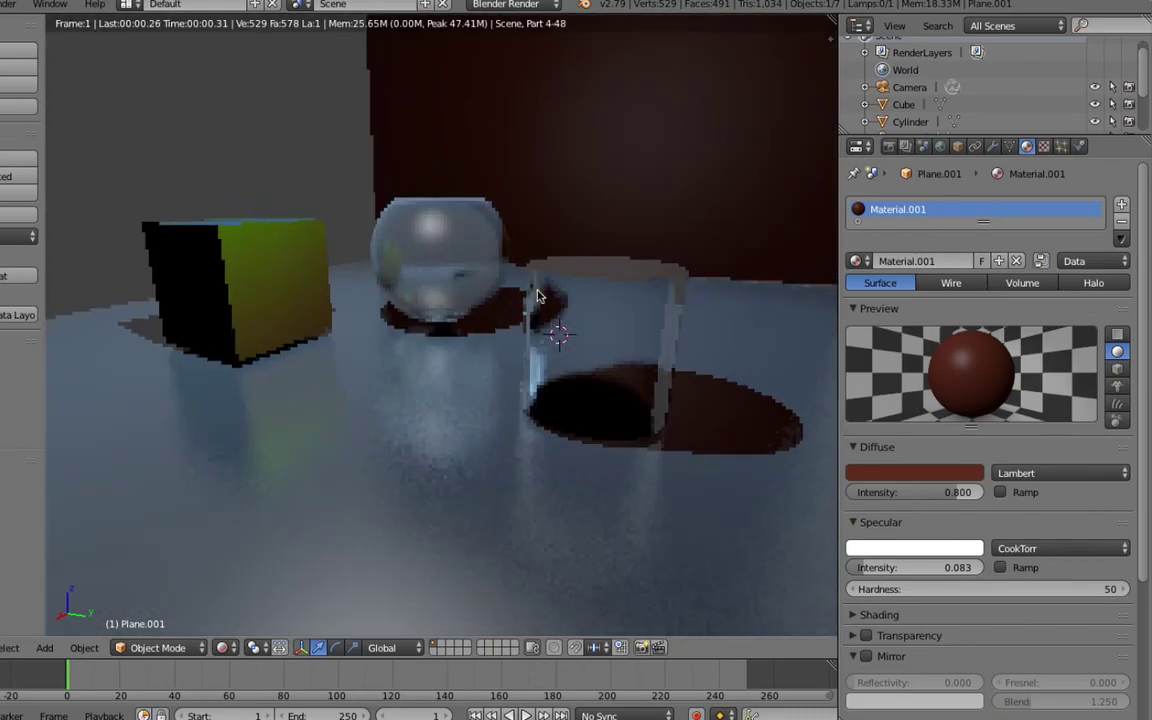
pyautogui.moveTo(636, 337)
pyautogui.mouseDown(button='middle')
pyautogui.moveTo(632, 327)
pyautogui.moveTo(577, 332)
pyautogui.moveTo(617, 338)
pyautogui.mouseUp(button='middle')
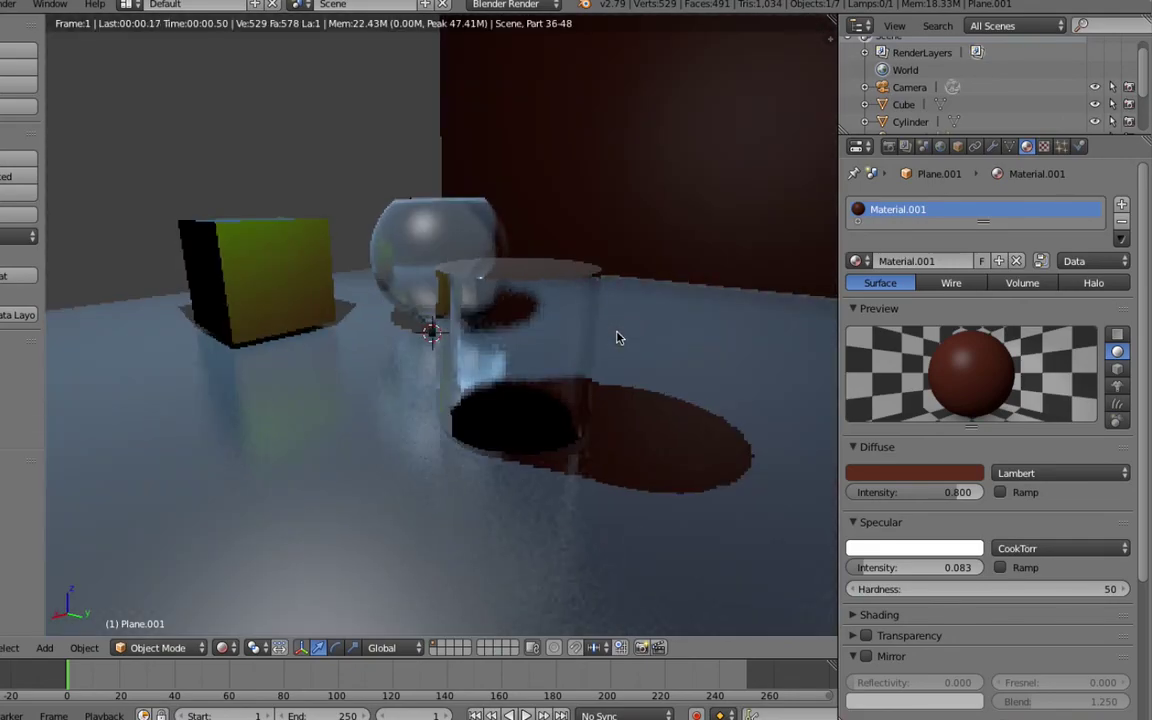
pyautogui.scroll(-2, 617, 336)
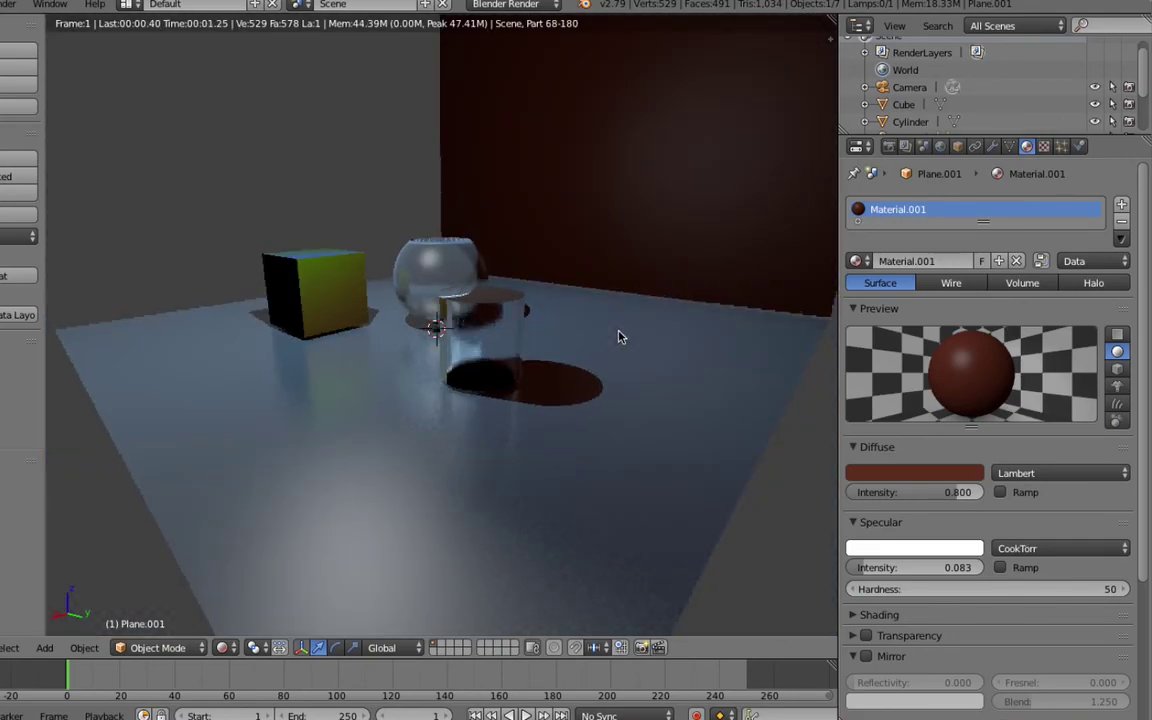